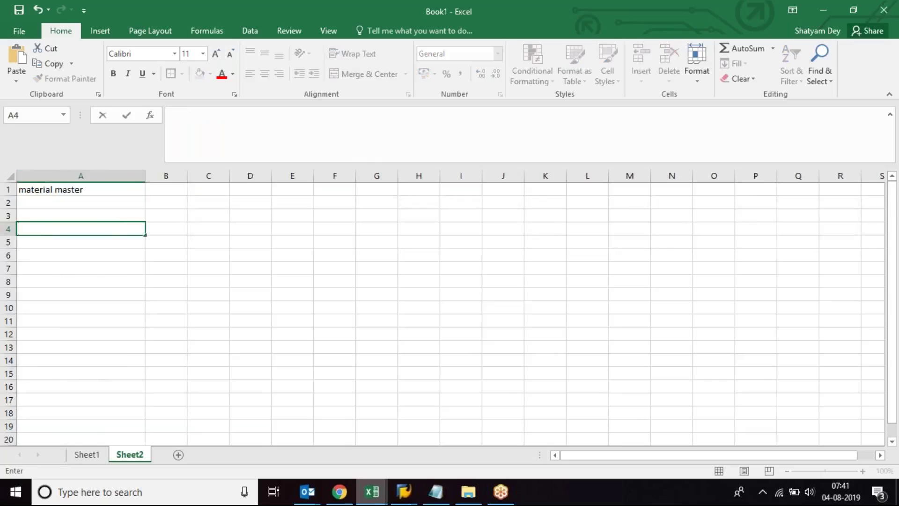
# Step: Enter MM01/02/03 and MM60 in cells A4 and A5 under the material master heading
pyautogui.write('MM01/02/')
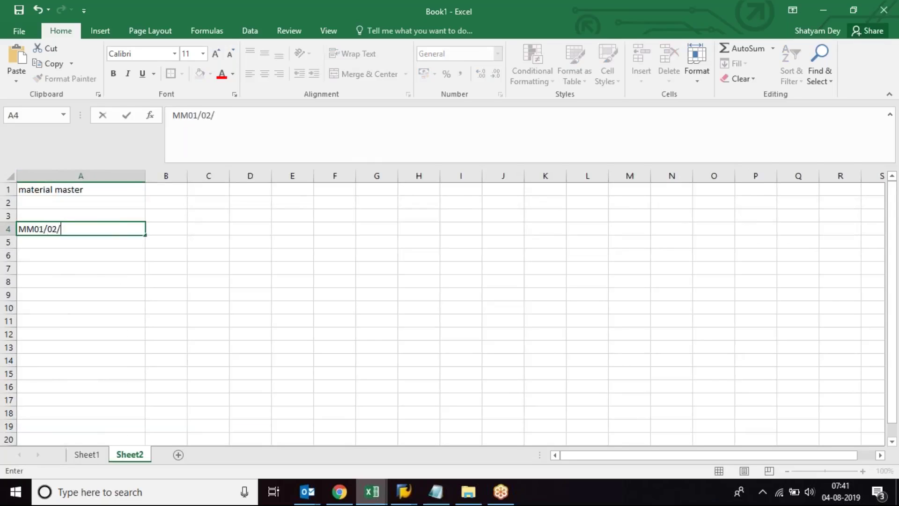
pyautogui.write('03')
pyautogui.press('Return')
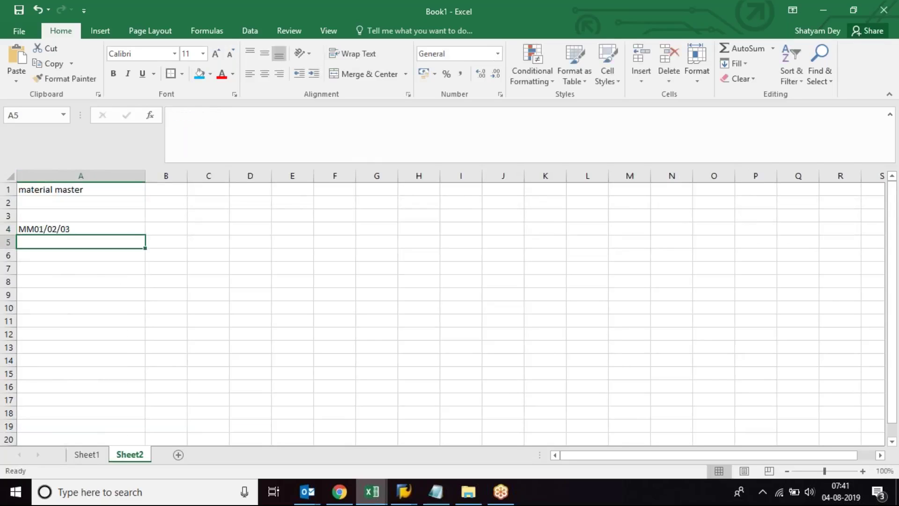
pyautogui.write('MM60')
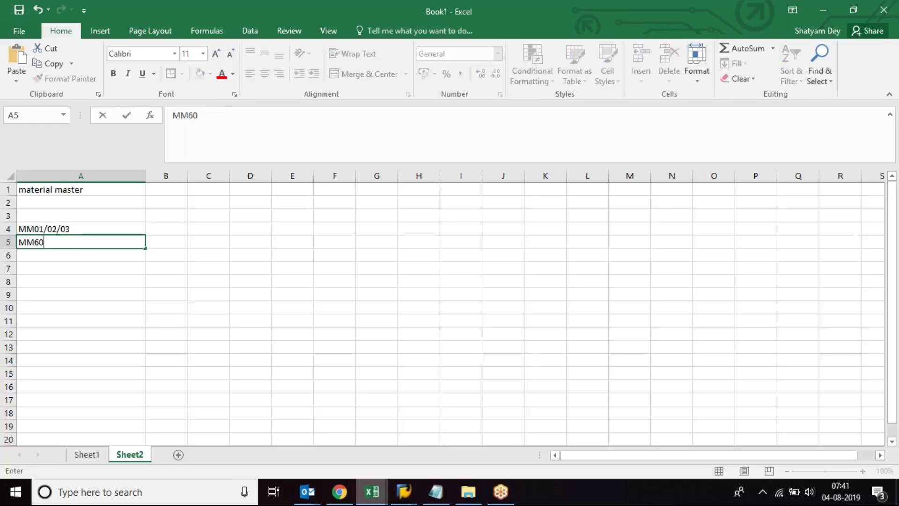
pyautogui.press('Return')
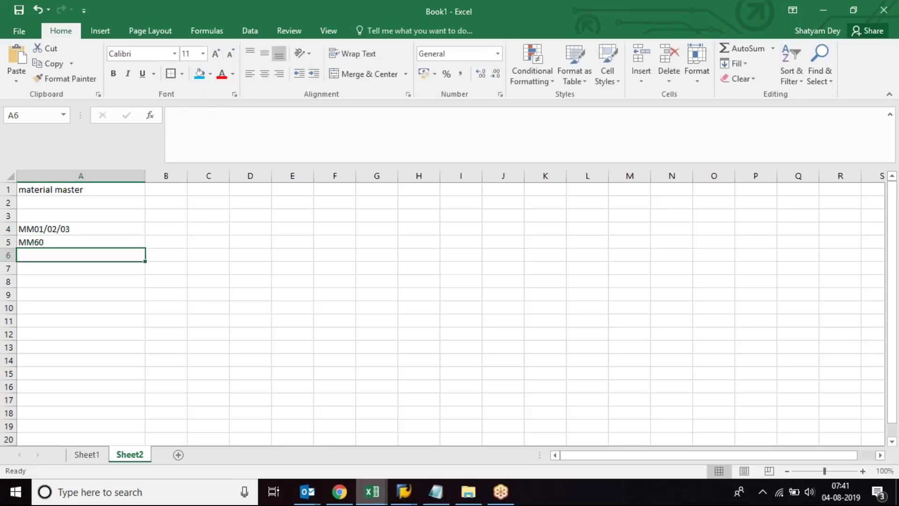
pyautogui.click(89, 187)
pyautogui.click(92, 255)
# Step: Add MM04 and MM06 in cells A6 and A7, then bring SAP Easy Access forward
pyautogui.write('MM04')
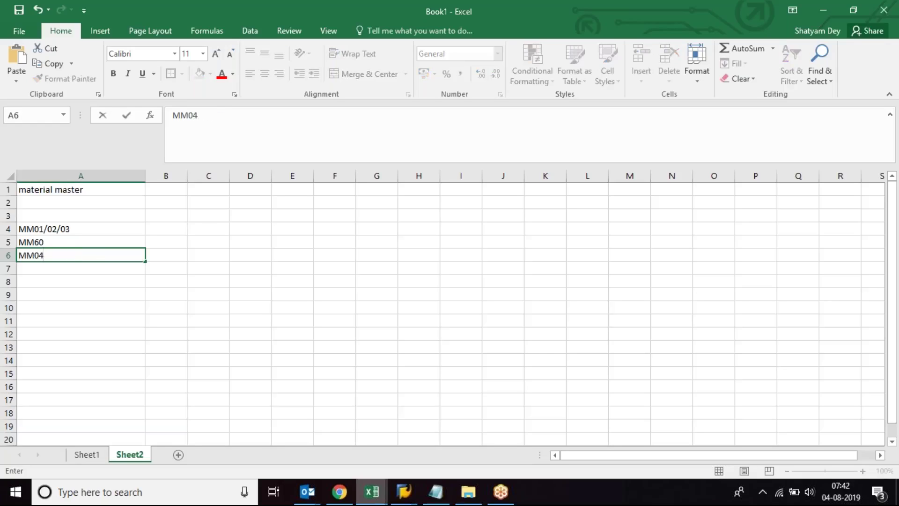
pyautogui.press('Return')
pyautogui.write('MM06')
pyautogui.press('Return')
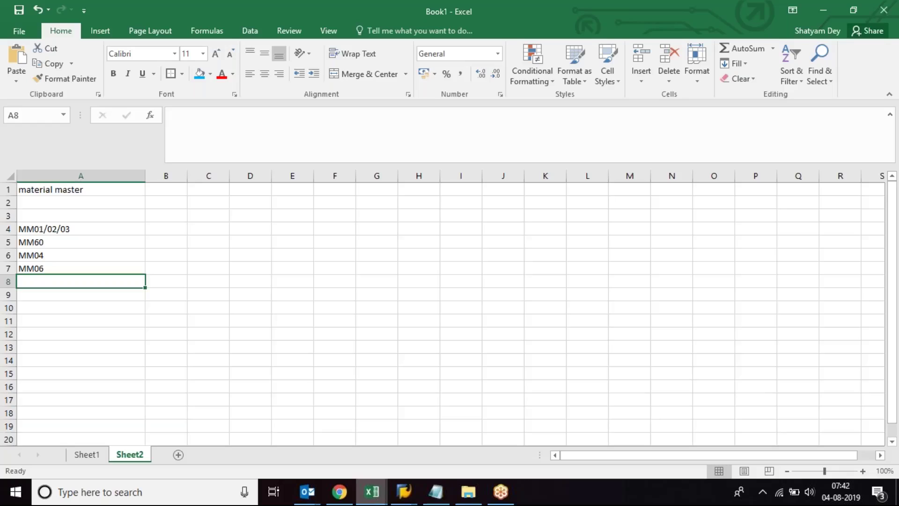
pyautogui.click(79, 254)
pyautogui.click(404, 497)
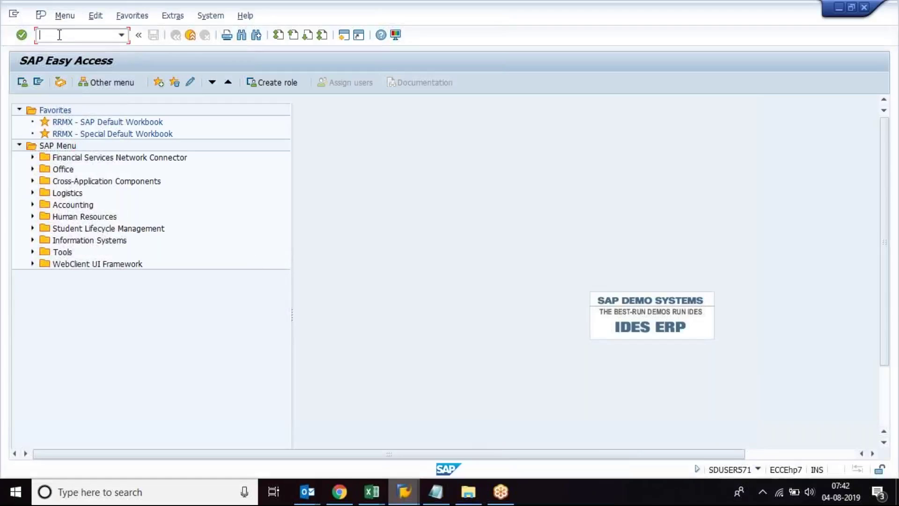
# Step: Run /NMM03 and dismiss the connection-reset-by-peer error that follows
pyautogui.write('/NMM03')
pyautogui.press('Return')
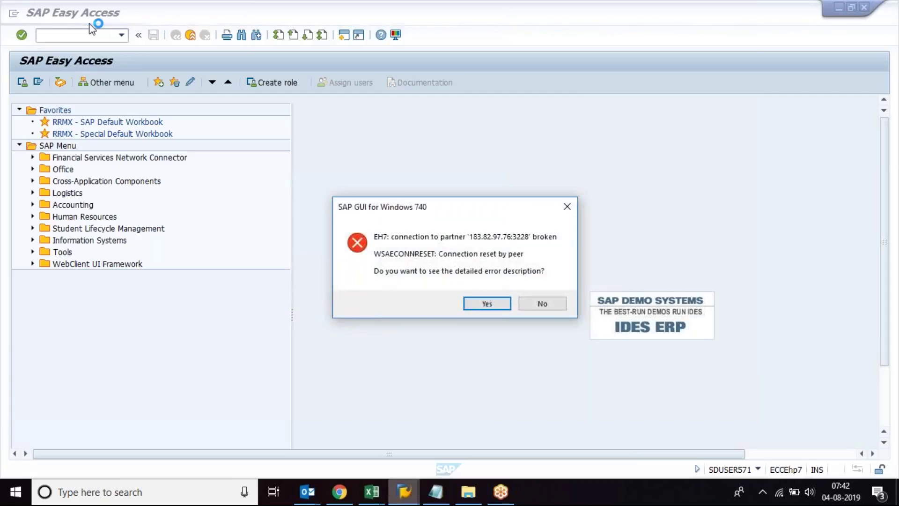
pyautogui.press('Return')
pyautogui.press('Return')
# Step: Reconnect to ZENFOTEC from SAP Logon and log on to client 800 with the user ID and password
pyautogui.click(403, 492)
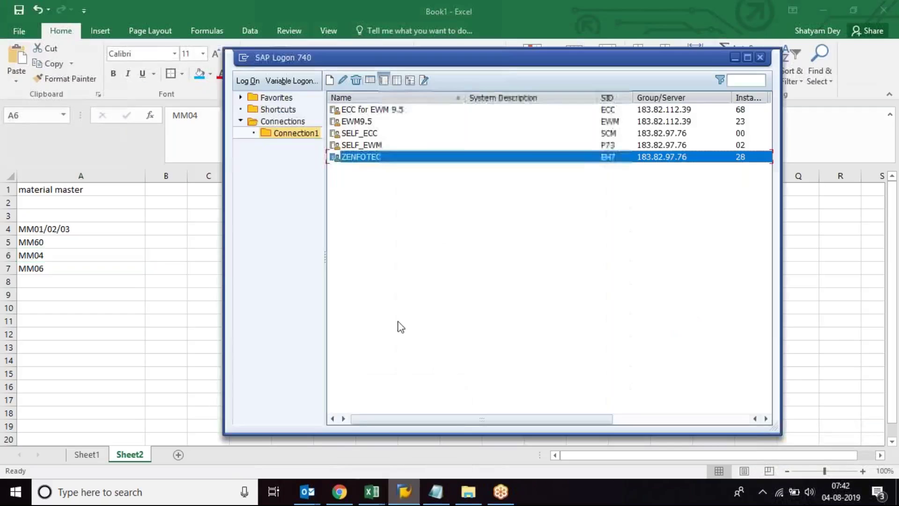
pyautogui.doubleClick(378, 159)
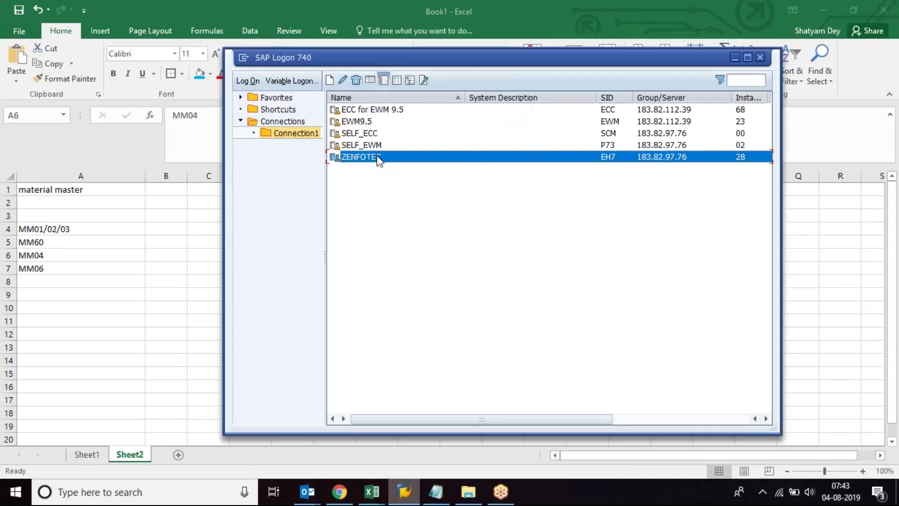
pyautogui.write('SDUSER571')
pyautogui.press('Tab')
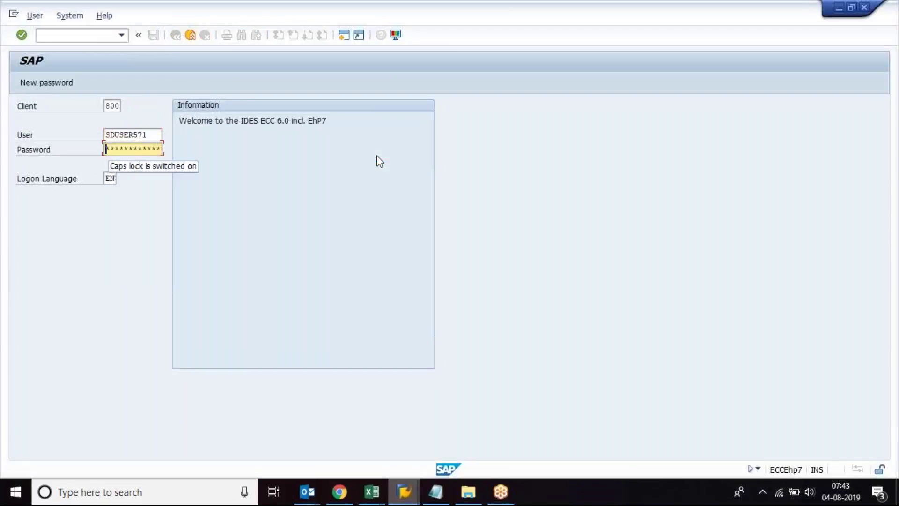
pyautogui.write('**')
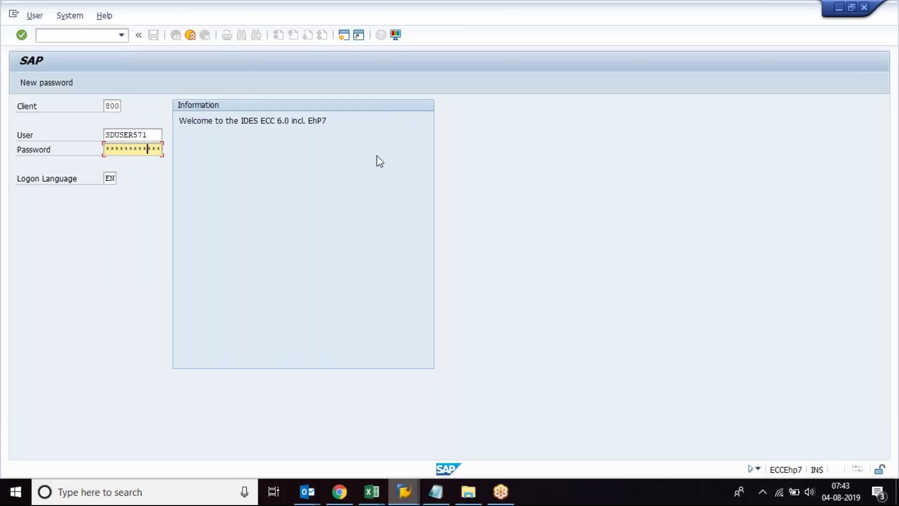
pyautogui.press('Return')
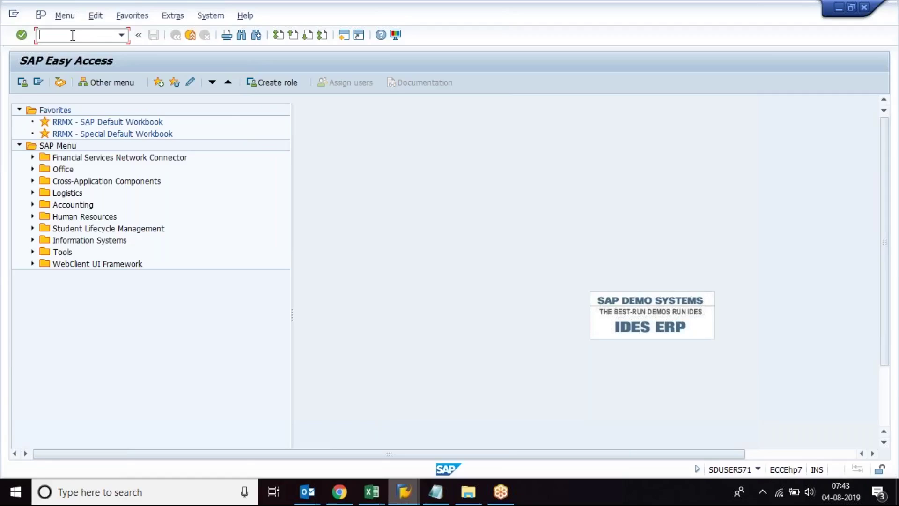
# Step: Run MM60 and execute the Materials List for plant 1000
pyautogui.write('mm03')
pyautogui.press('BackSpace')
pyautogui.press('BackSpace')
pyautogui.press('BackSpace')
pyautogui.press('BackSpace')
pyautogui.write('MM')
pyautogui.press('Return')
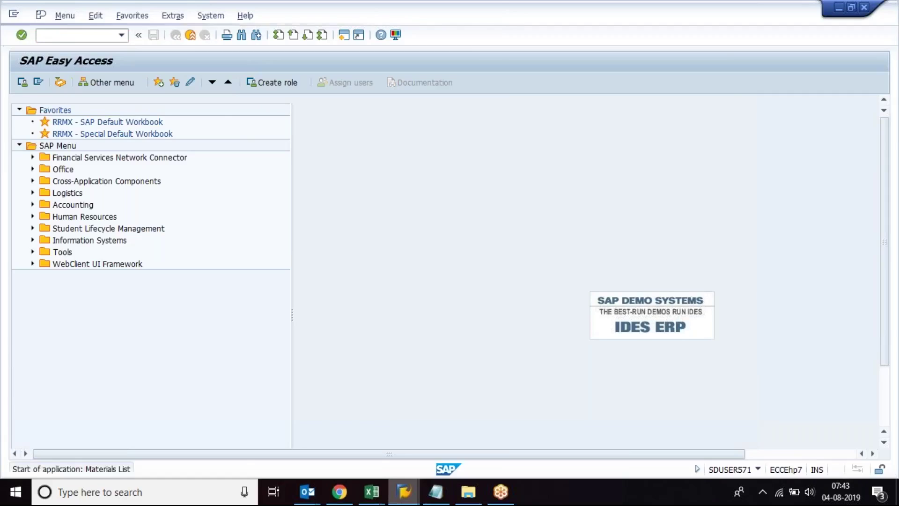
pyautogui.click(202, 147)
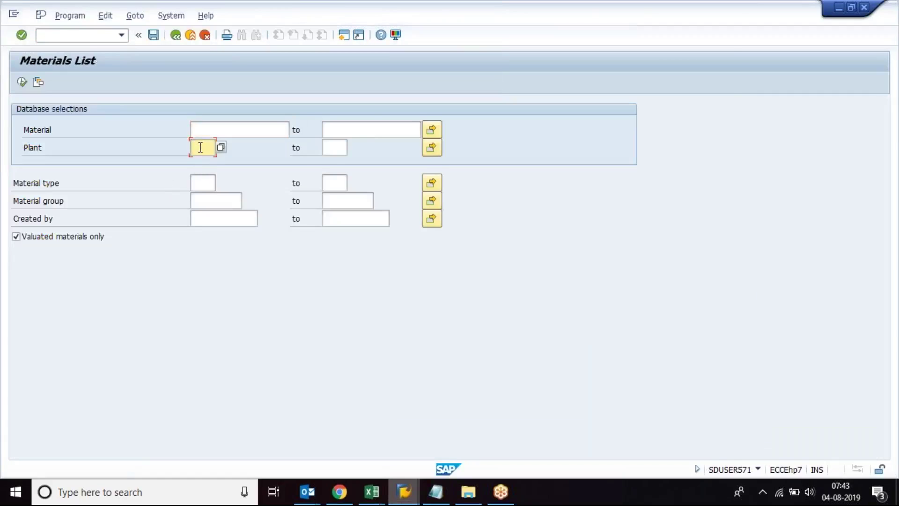
pyautogui.write('1000')
pyautogui.click(759, 469)
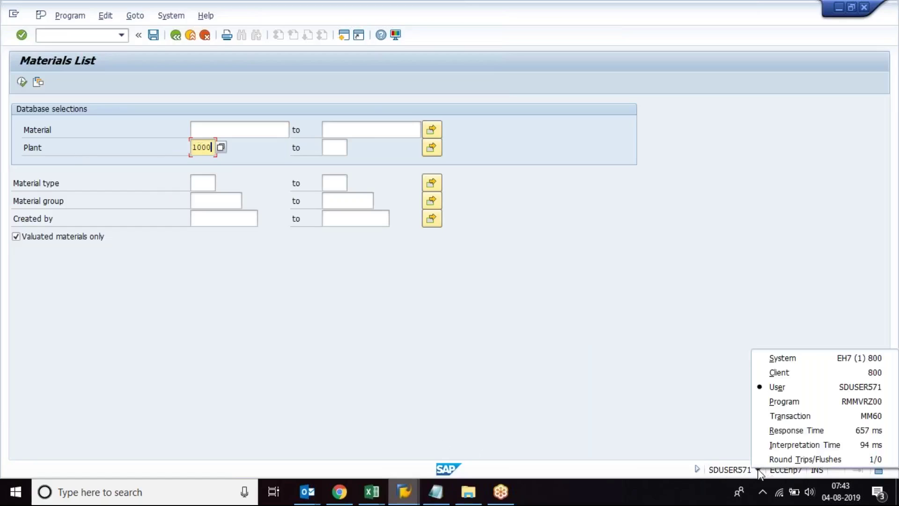
pyautogui.click(826, 416)
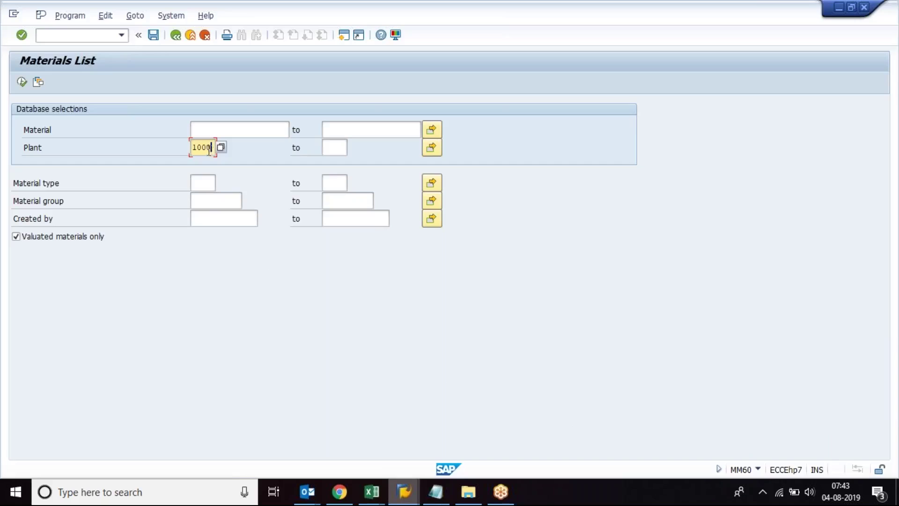
pyautogui.click(22, 82)
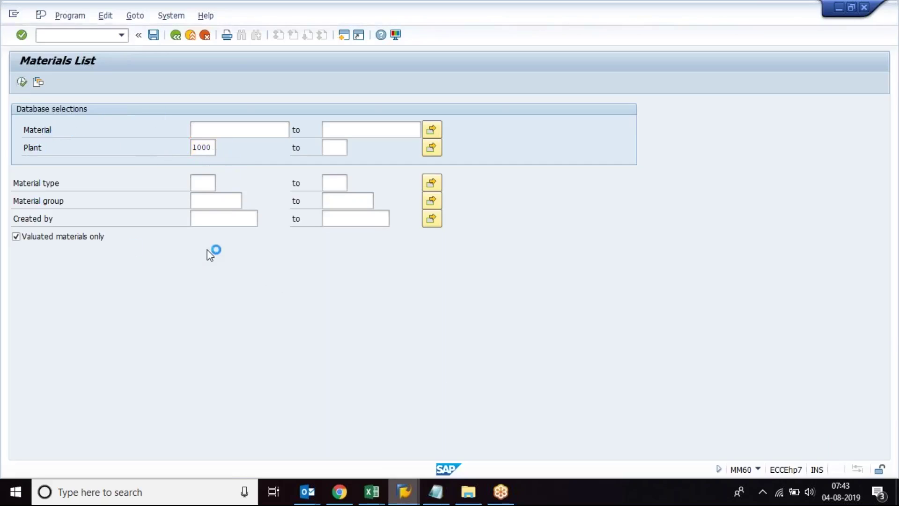
# Step: Adjust the speaker volume to 28
pyautogui.click(372, 491)
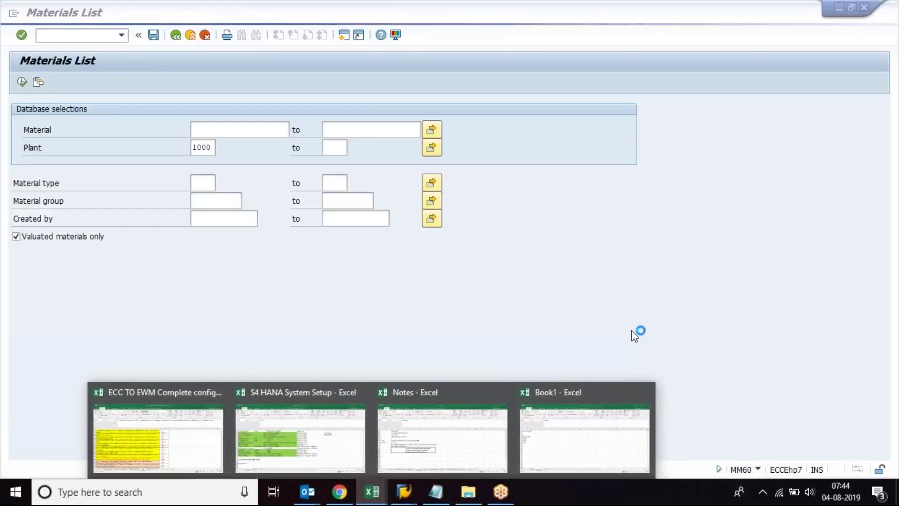
pyautogui.click(810, 492)
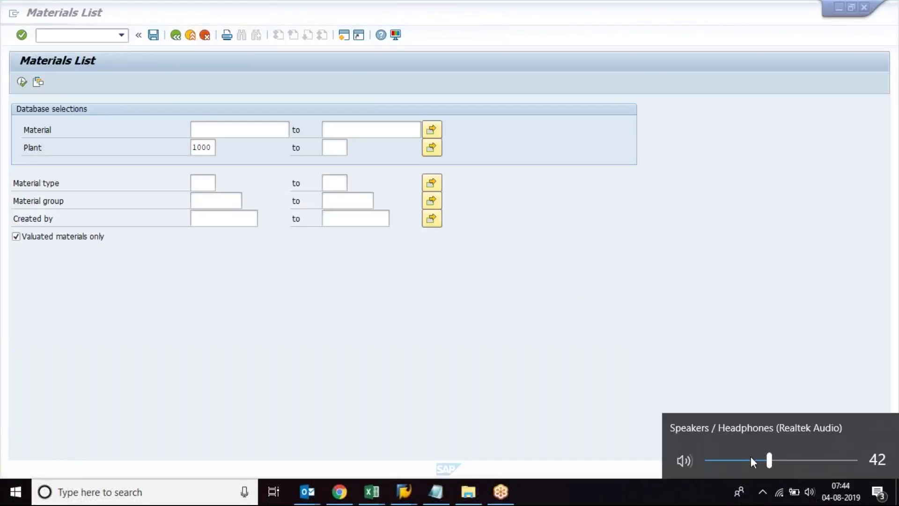
pyautogui.click(748, 459)
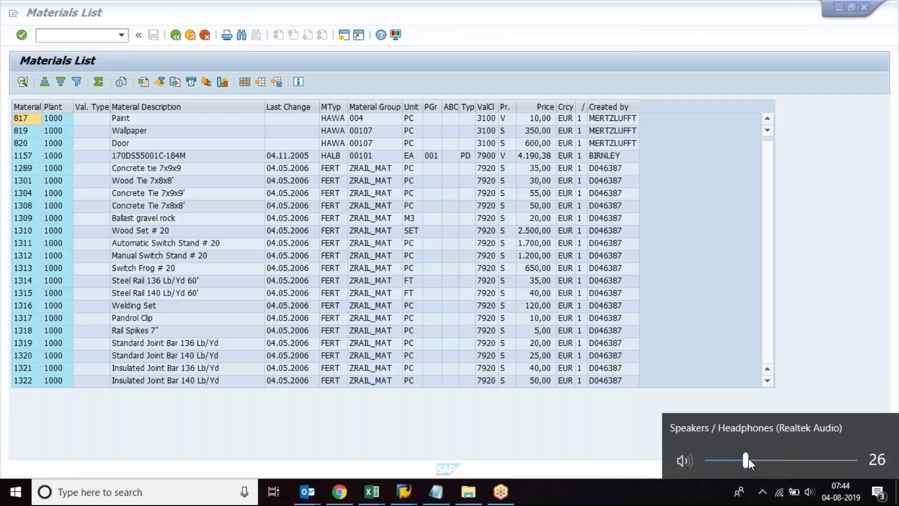
pyautogui.click(749, 460)
pyautogui.click(660, 502)
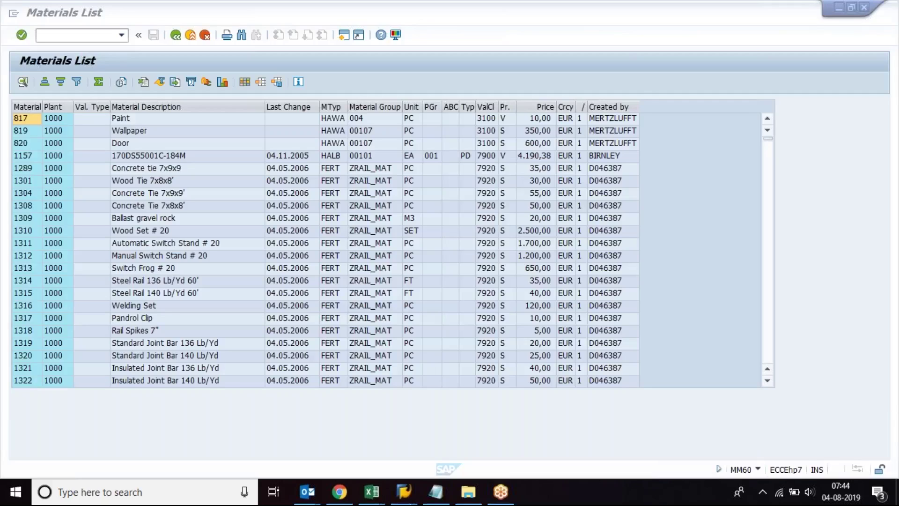
# Step: Select material 1319, Standard Joint Bar 136 Lb/Yd, and open a second SAP session
pyautogui.click(19, 344)
pyautogui.click(19, 344)
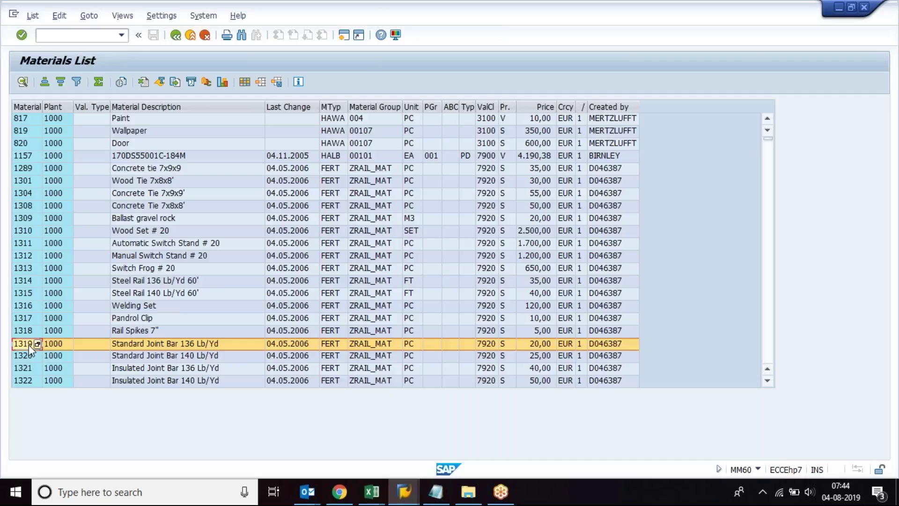
pyautogui.click(29, 345)
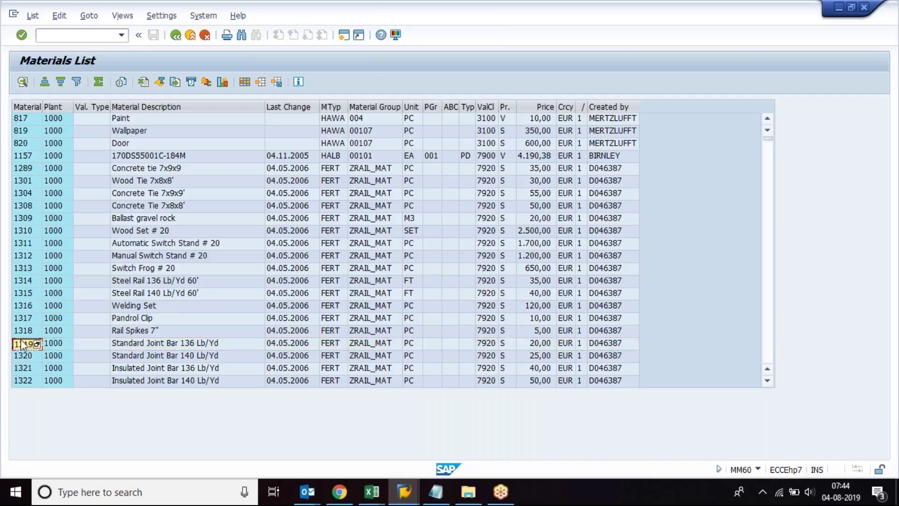
pyautogui.moveTo(396, 497)
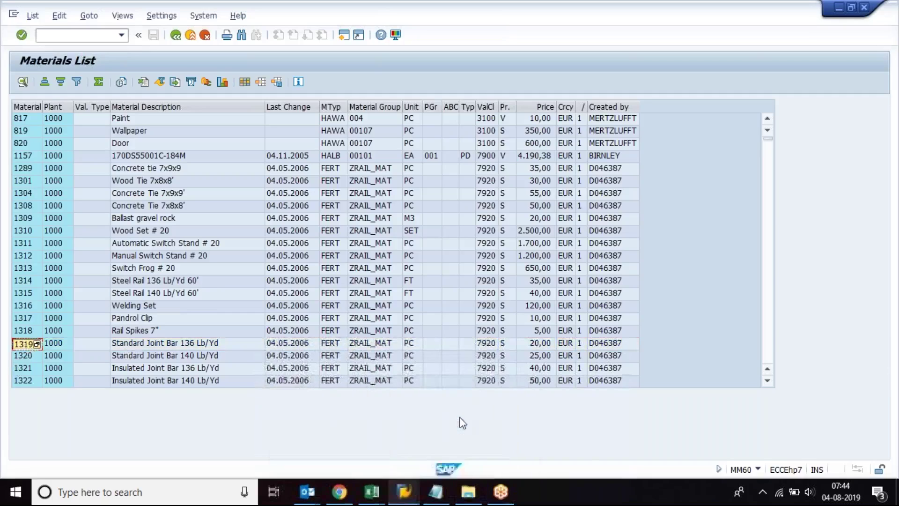
pyautogui.click(343, 36)
# Step: Start MM02 for material 1319 and close Select View(s) without choosing views
pyautogui.write('MM02')
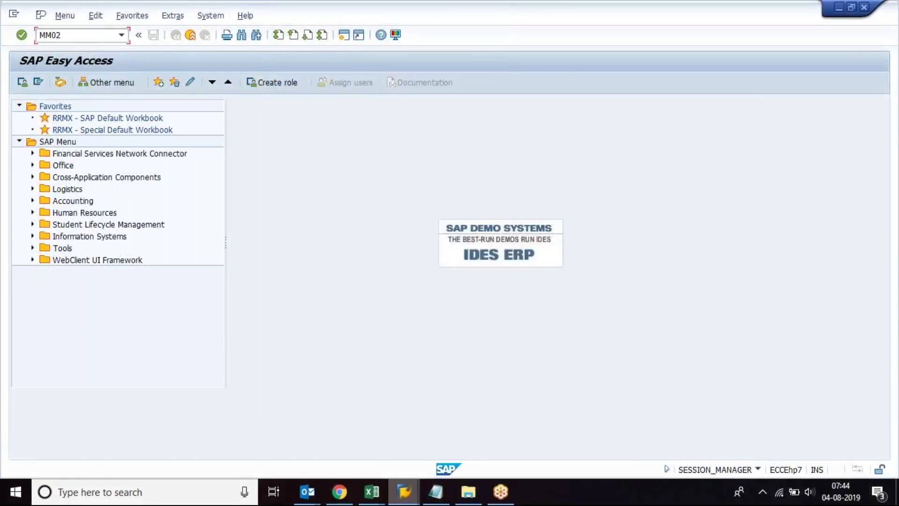
pyautogui.press('Return')
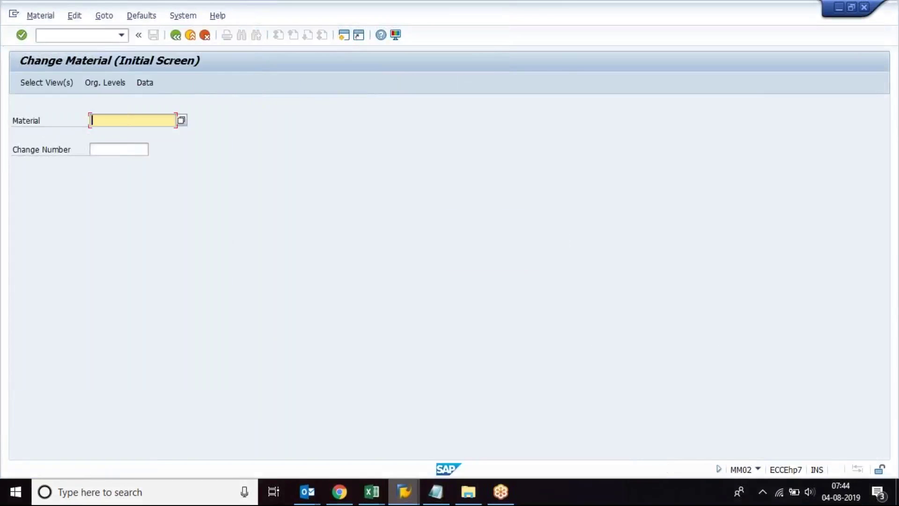
pyautogui.write('1319')
pyautogui.press('Return')
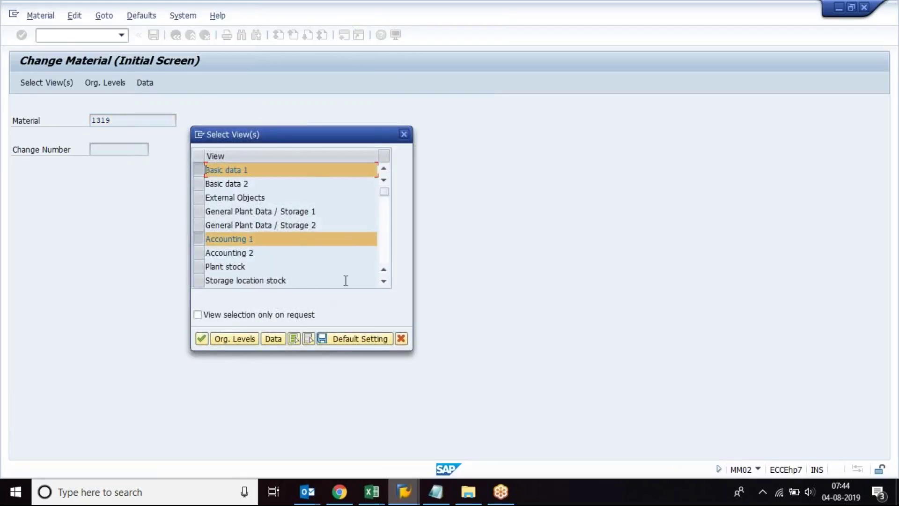
pyautogui.click(384, 281)
pyautogui.click(384, 281)
pyautogui.click(384, 281)
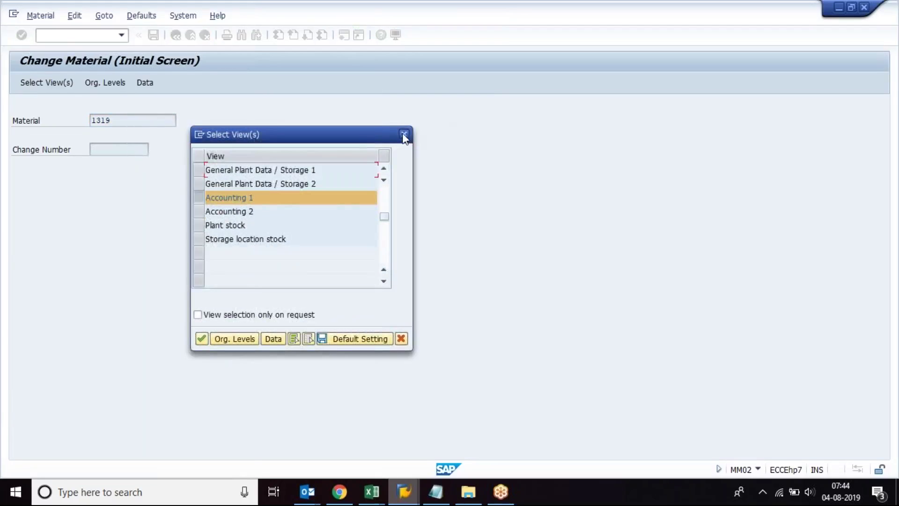
pyautogui.click(403, 135)
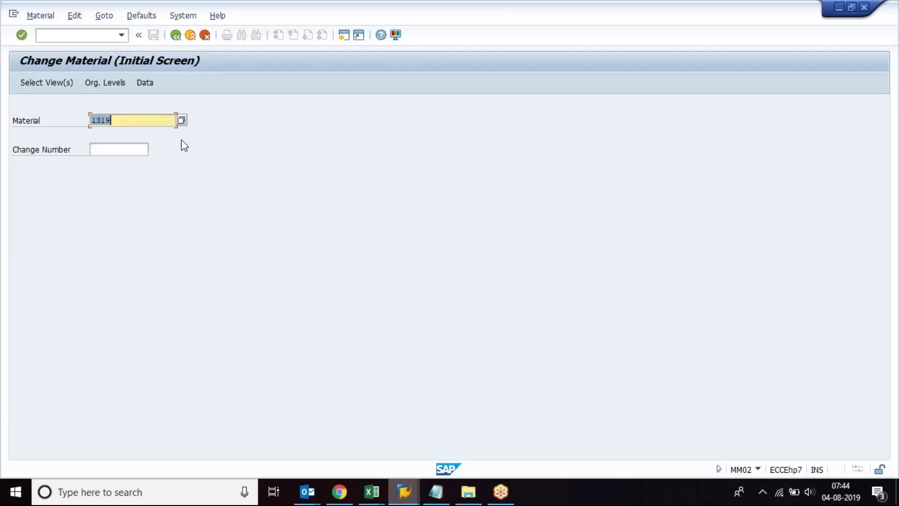
# Step: Enter the wildcard material number 33* on the Change Material screen
pyautogui.write('3364')
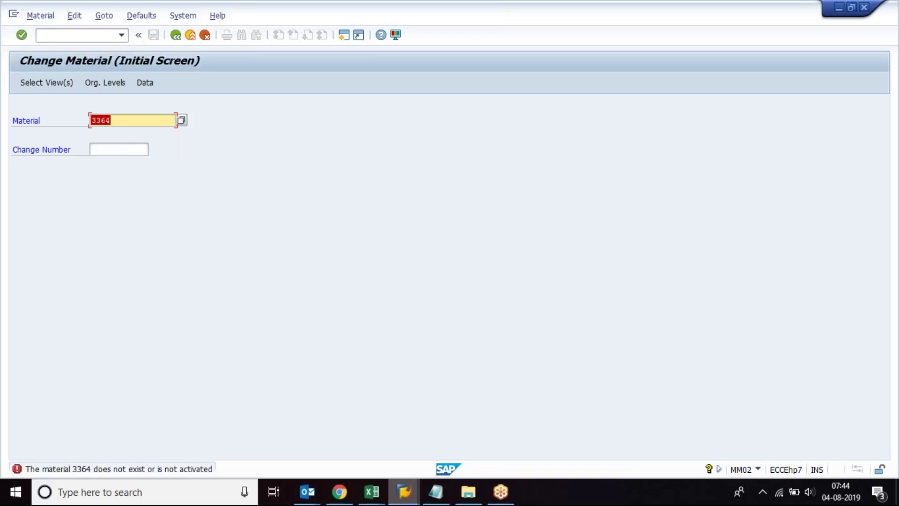
pyautogui.moveTo(101, 121); pyautogui.dragTo(123, 122)
pyautogui.write('*')
pyautogui.press('Return')
# Step: Search by description TEST with the 33* restriction cleared, pick material TEST, and close view selection
pyautogui.press('F4')
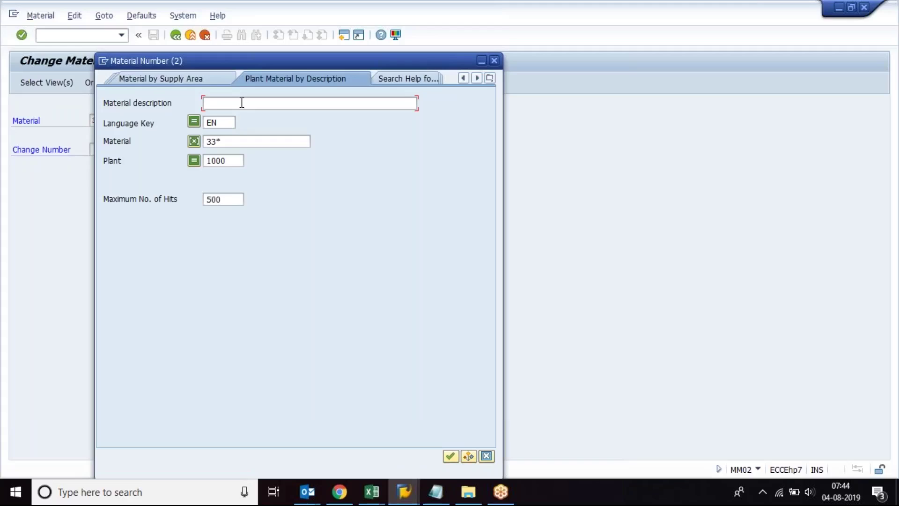
pyautogui.write('TEST')
pyautogui.press('Return')
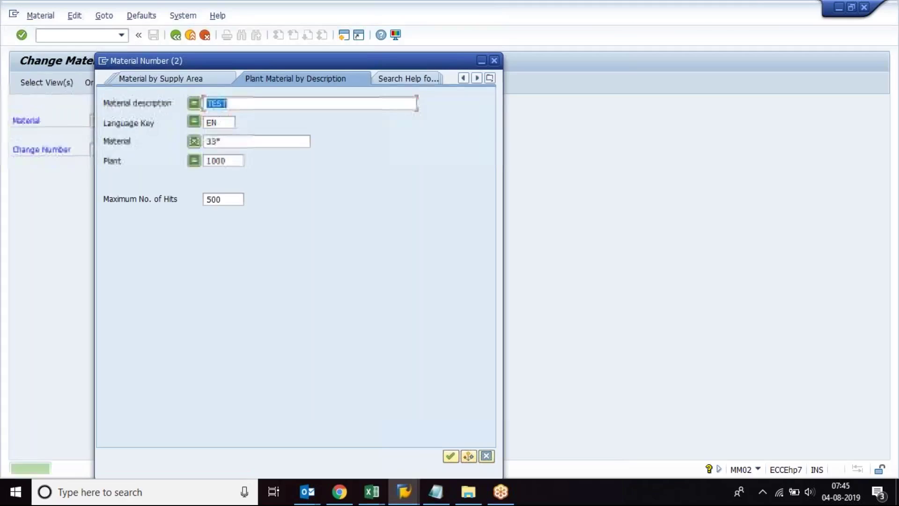
pyautogui.doubleClick(222, 146)
pyautogui.press('Delete')
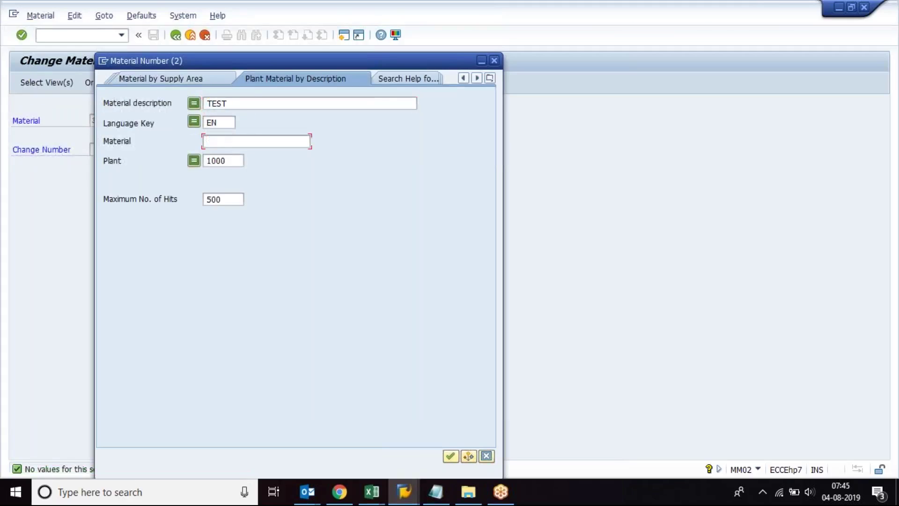
pyautogui.click(452, 457)
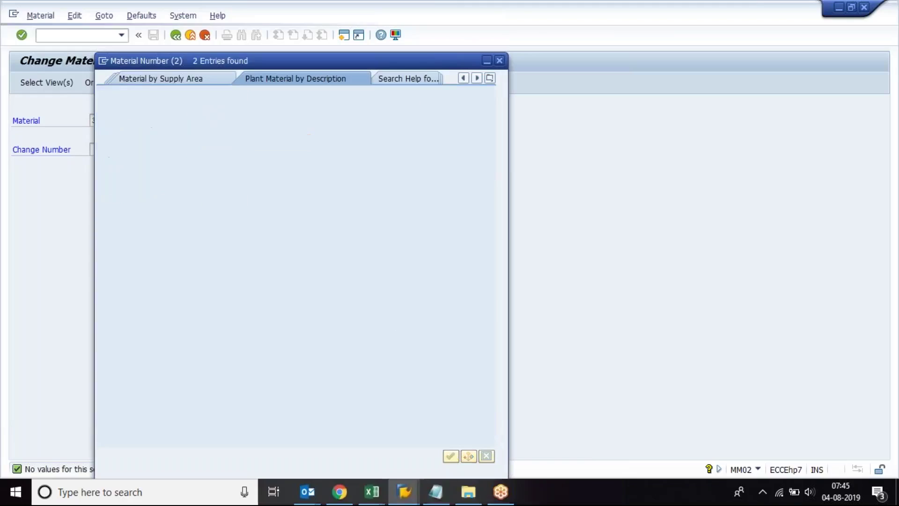
pyautogui.doubleClick(116, 107)
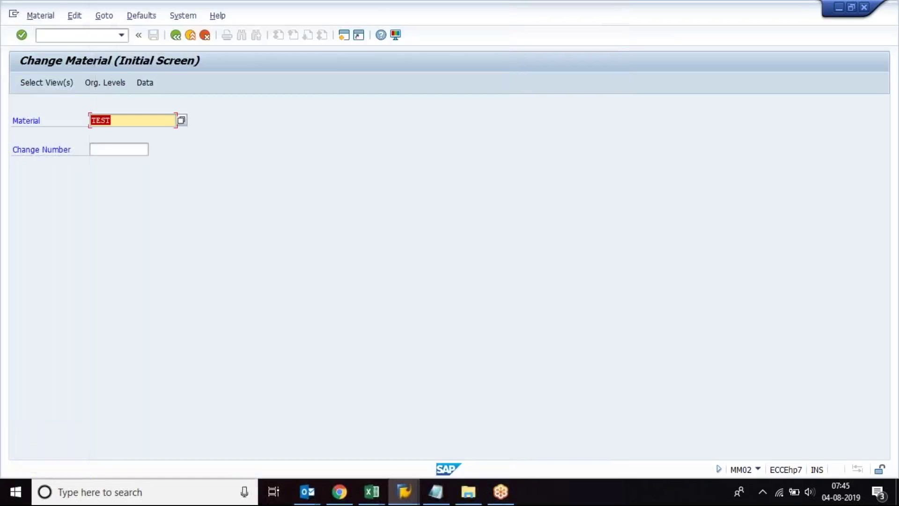
pyautogui.press('Return')
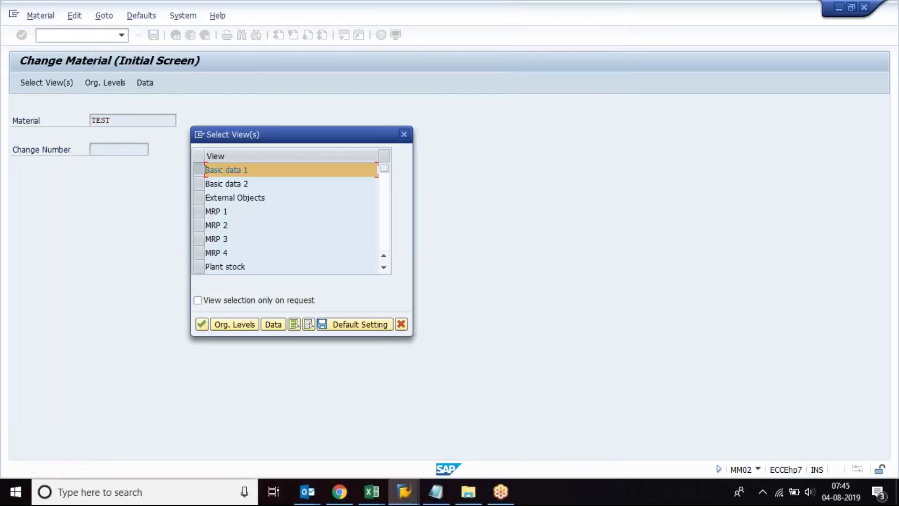
pyautogui.click(404, 135)
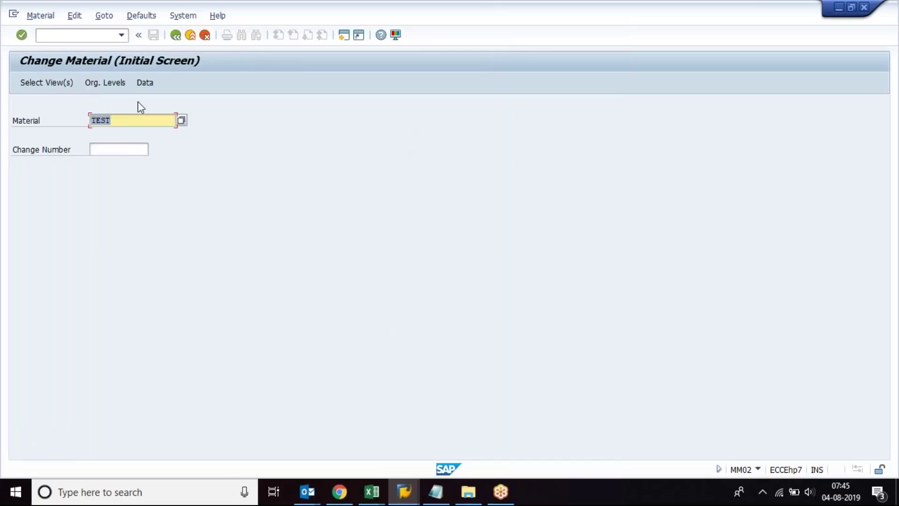
pyautogui.click(92, 32)
pyautogui.write('/N')
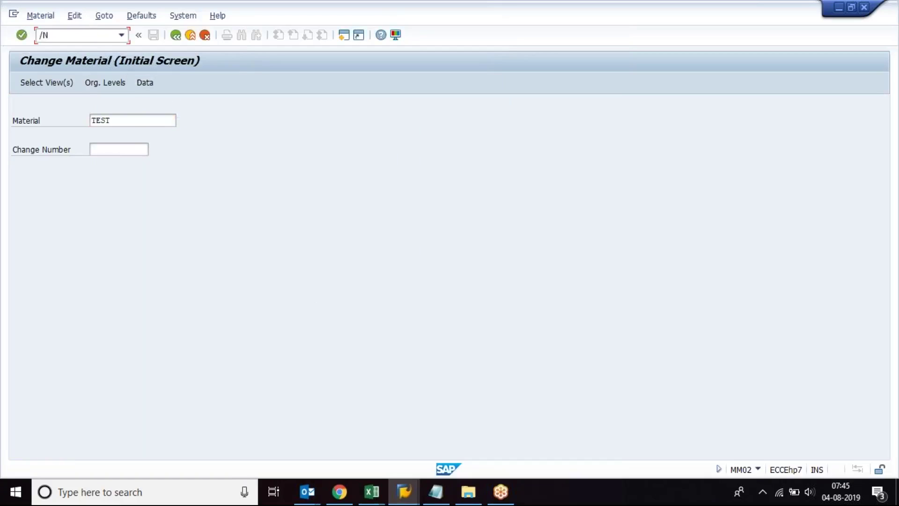
pyautogui.write('MM01')
# Step: Start MM01 with industry sector M (Mechanical Engineering) and material type ROH
pyautogui.press('Return')
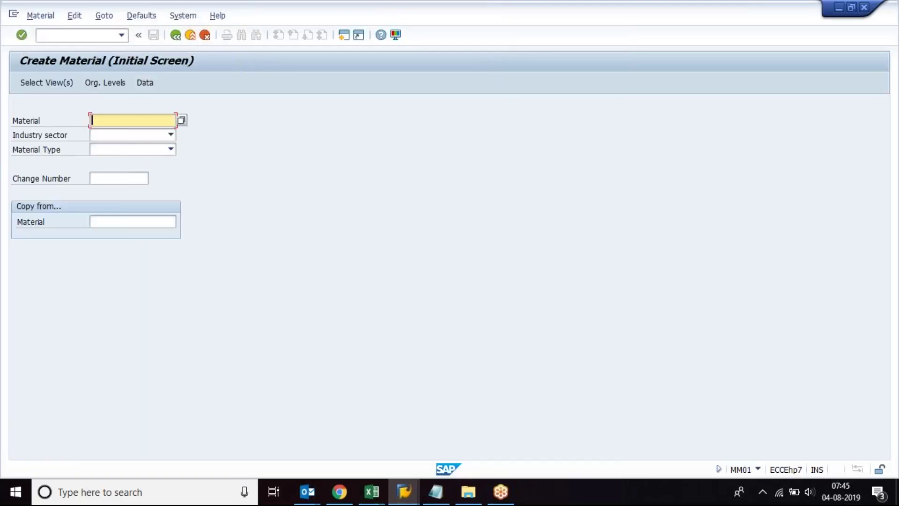
pyautogui.press('Tab')
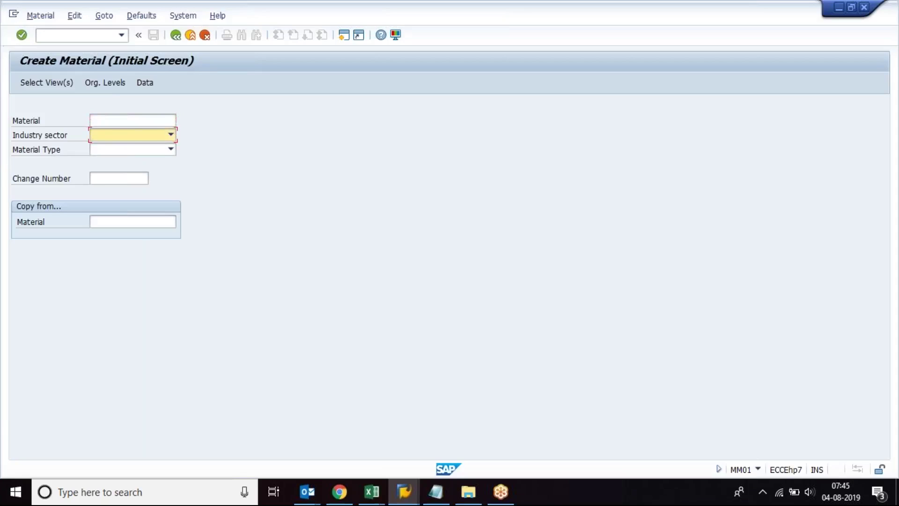
pyautogui.write('M')
pyautogui.press('Tab')
pyautogui.write('RKM')
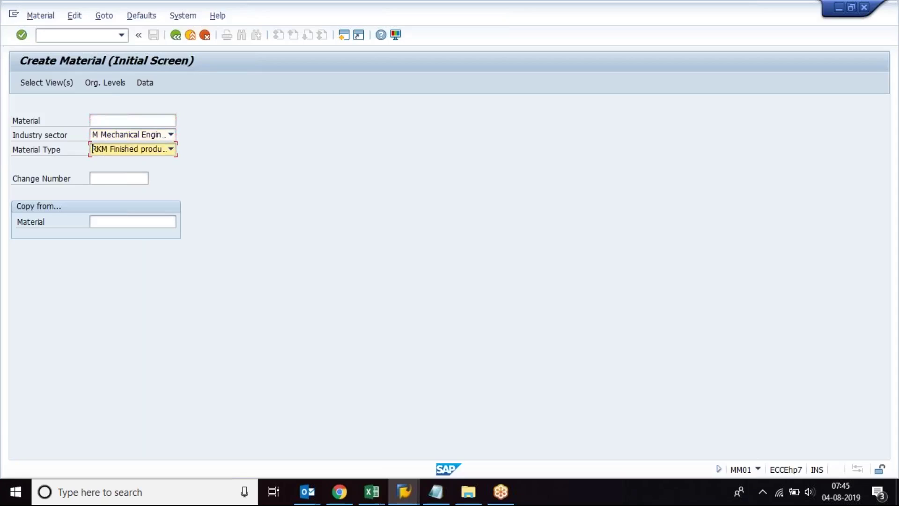
pyautogui.press('Delete')
pyautogui.write('ROH Raw material')
pyautogui.press('Return')
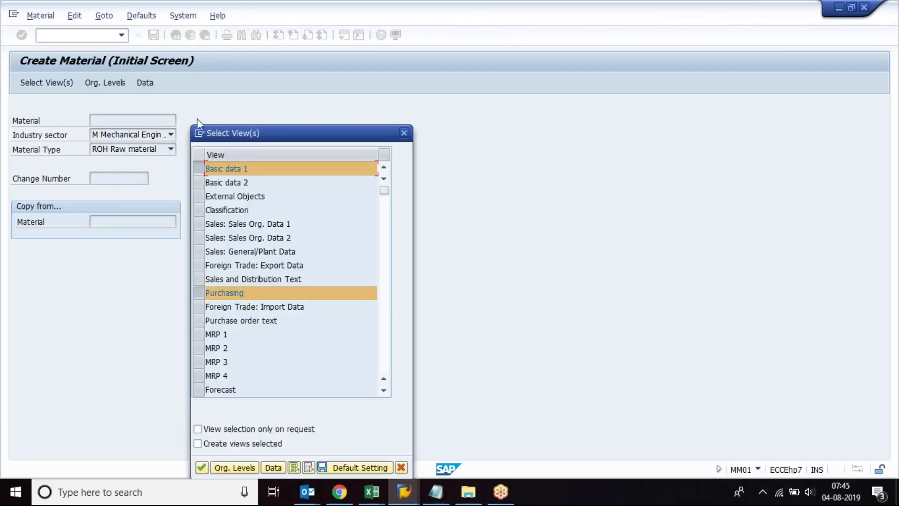
# Step: Choose plant 1000, reuse the description 'Material 3374', then run /nmm03
pyautogui.press('Return')
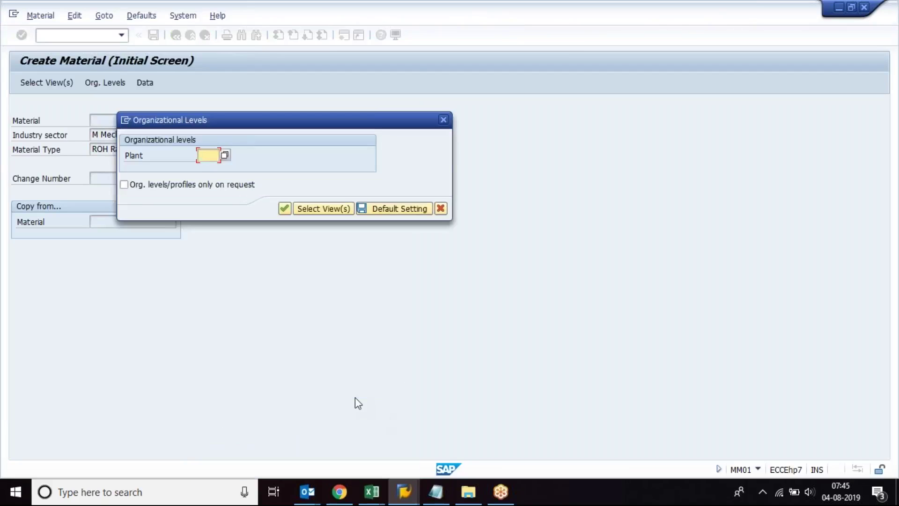
pyautogui.write('1000')
pyautogui.press('Return')
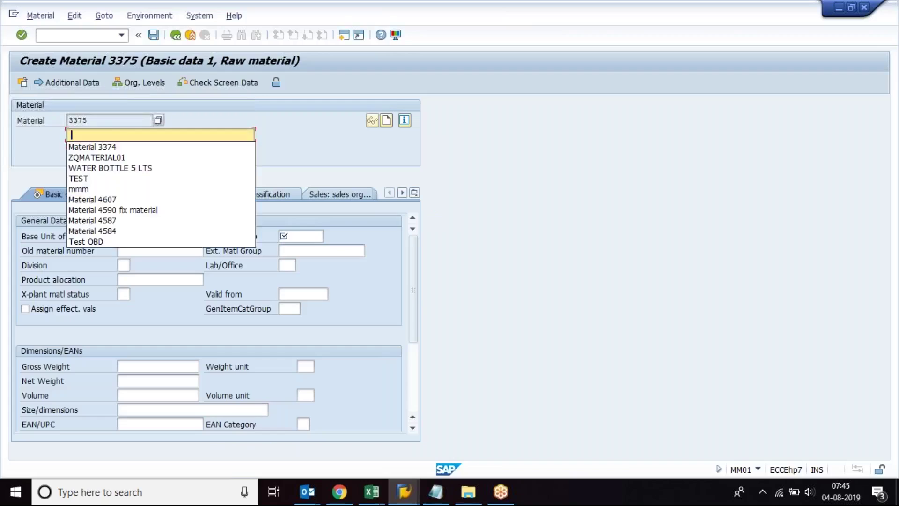
pyautogui.press('Down')
pyautogui.press('Return')
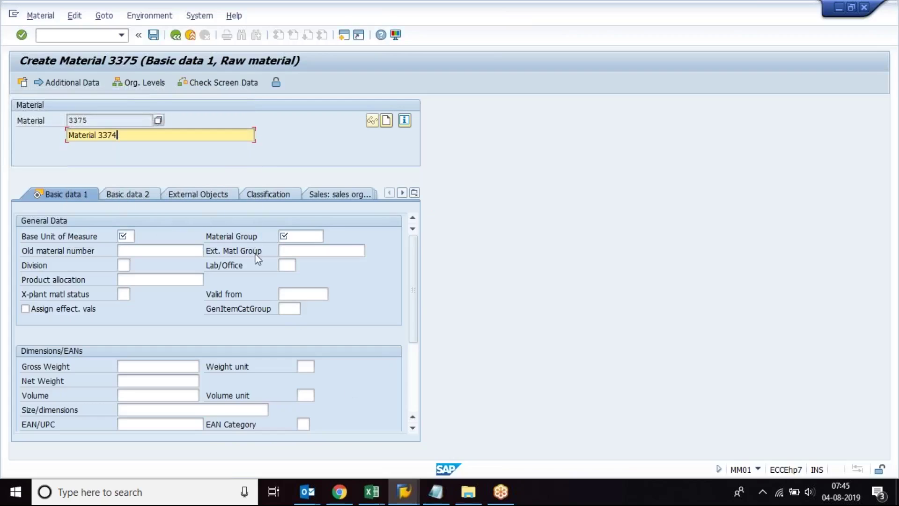
pyautogui.click(46, 35)
pyautogui.write('/nmm03')
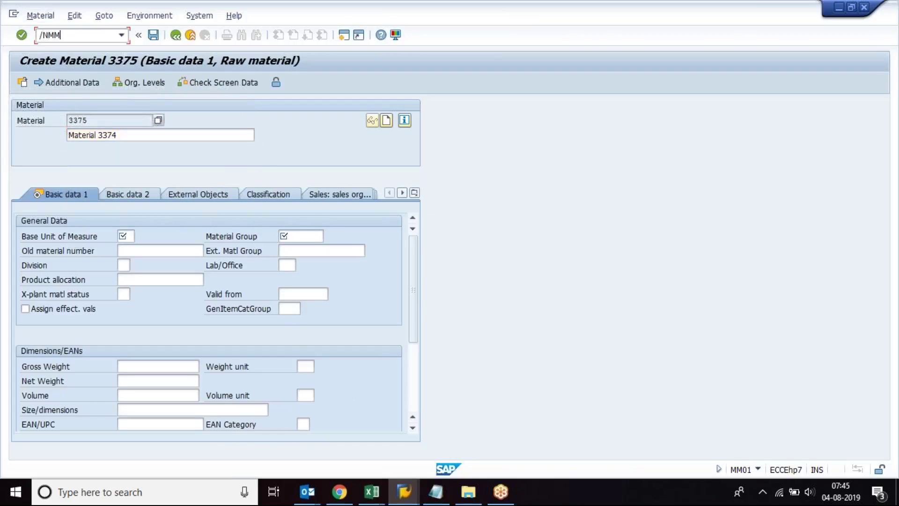
pyautogui.press('Return')
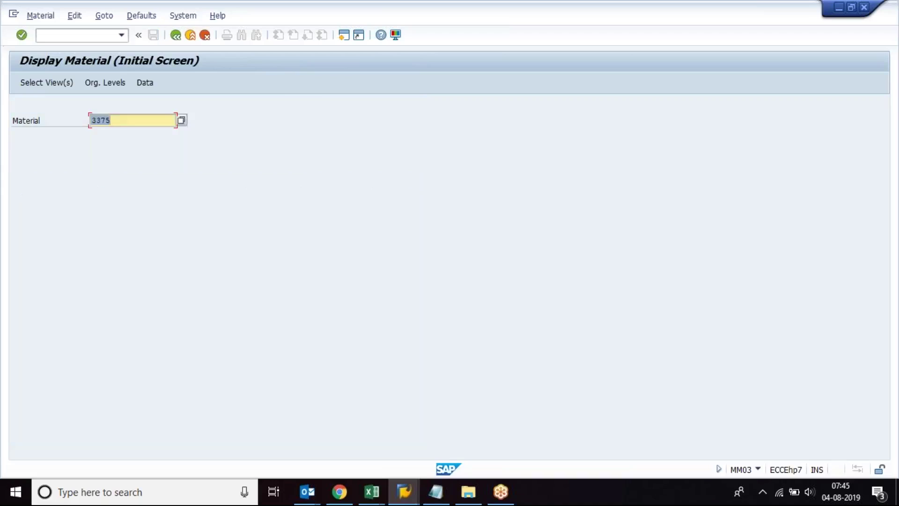
pyautogui.write('3374')
pyautogui.press('Return')
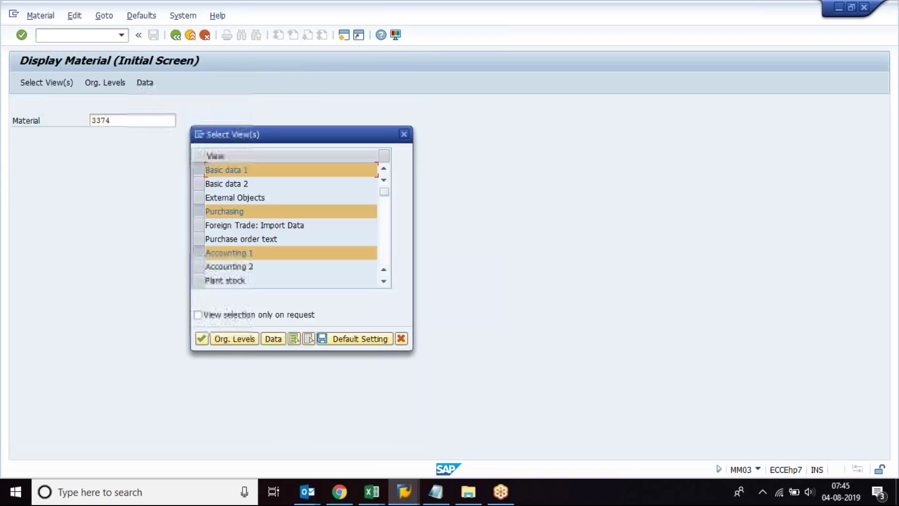
pyautogui.press('Return')
pyautogui.write('1000')
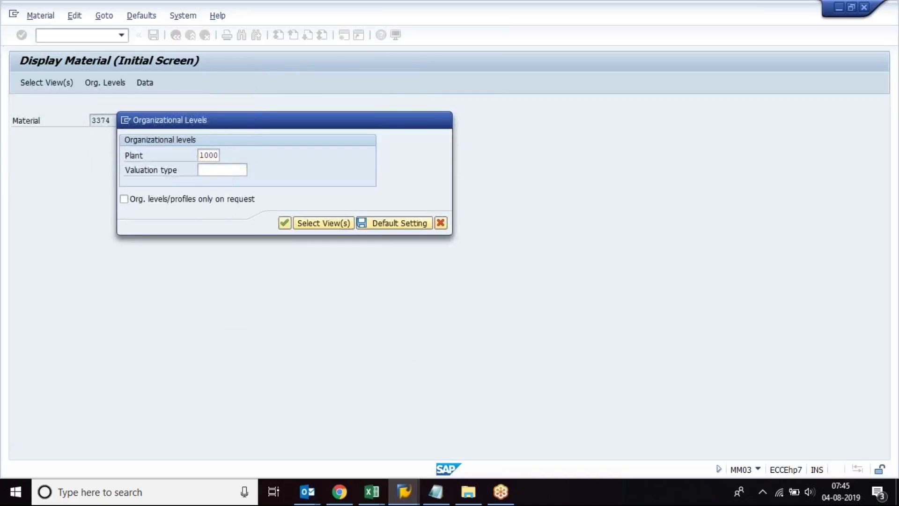
pyautogui.press('Return')
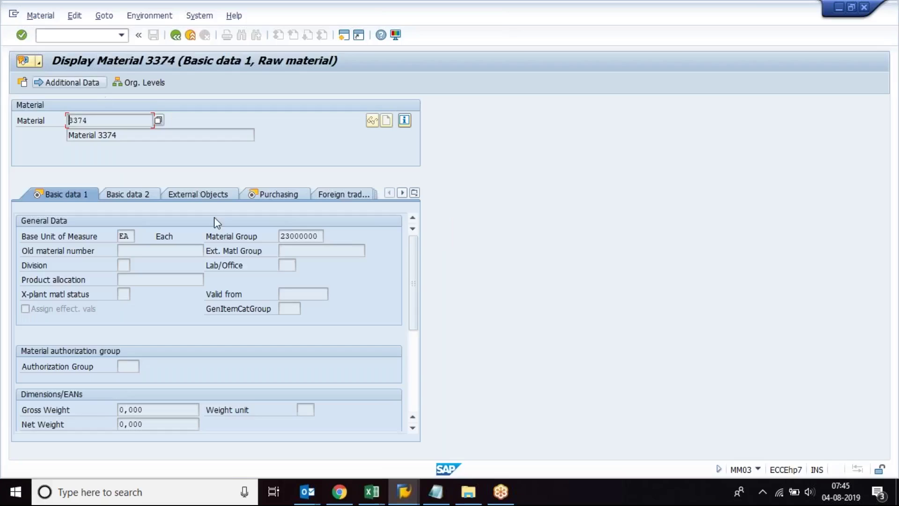
pyautogui.click(299, 236)
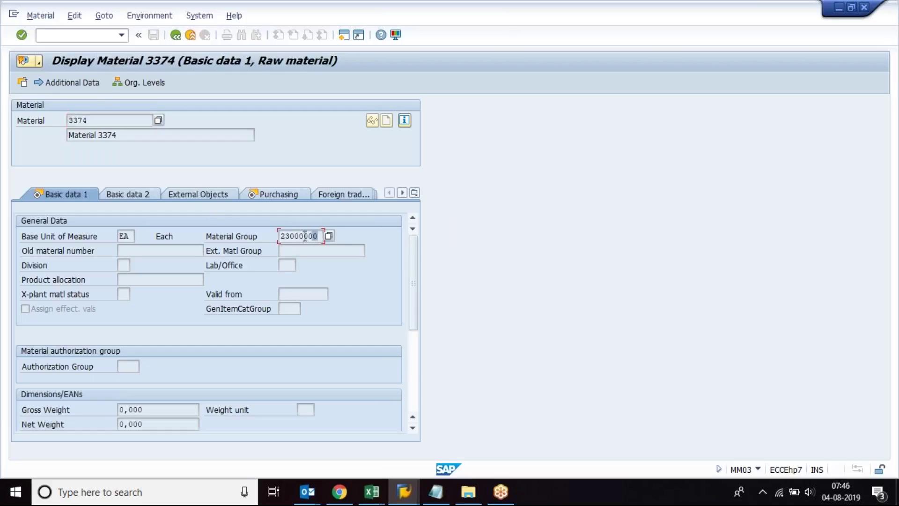
pyautogui.moveTo(312, 236); pyautogui.dragTo(261, 236)
pyautogui.click(329, 237)
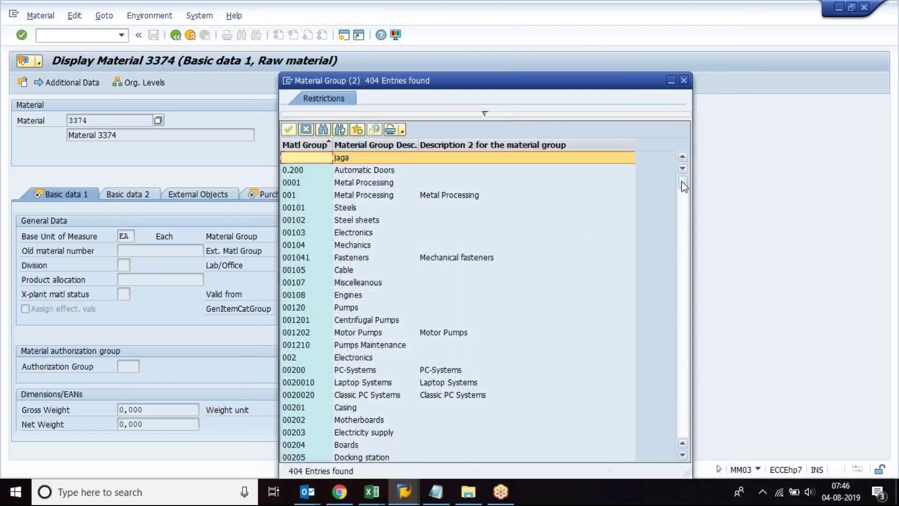
pyautogui.moveTo(681, 181); pyautogui.dragTo(686, 293)
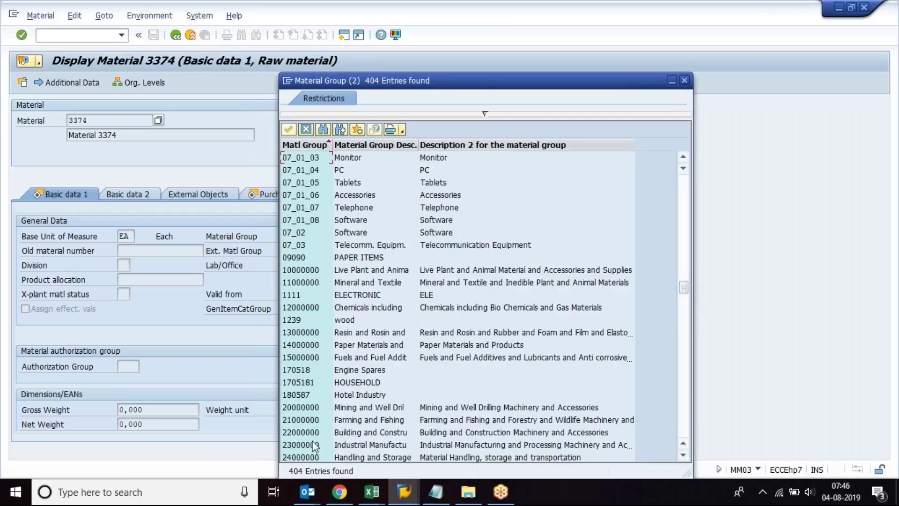
pyautogui.click(359, 446)
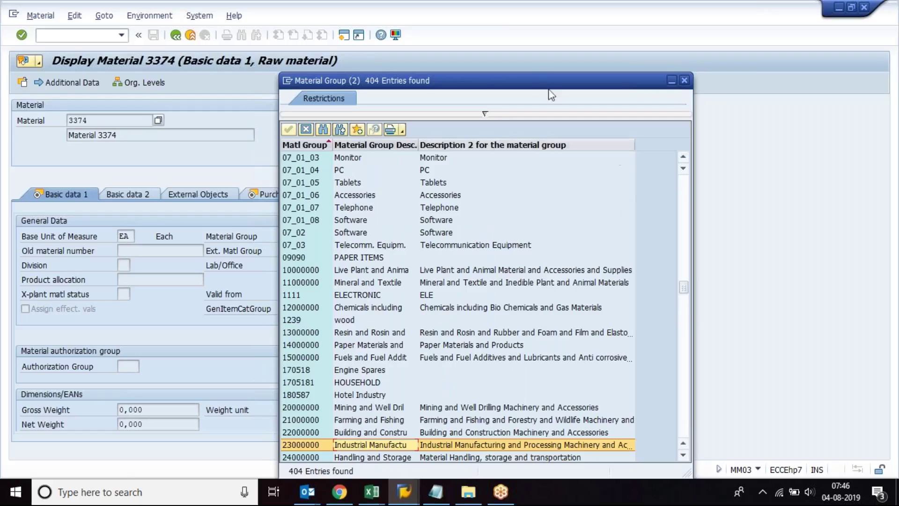
pyautogui.moveTo(534, 77); pyautogui.dragTo(646, 55)
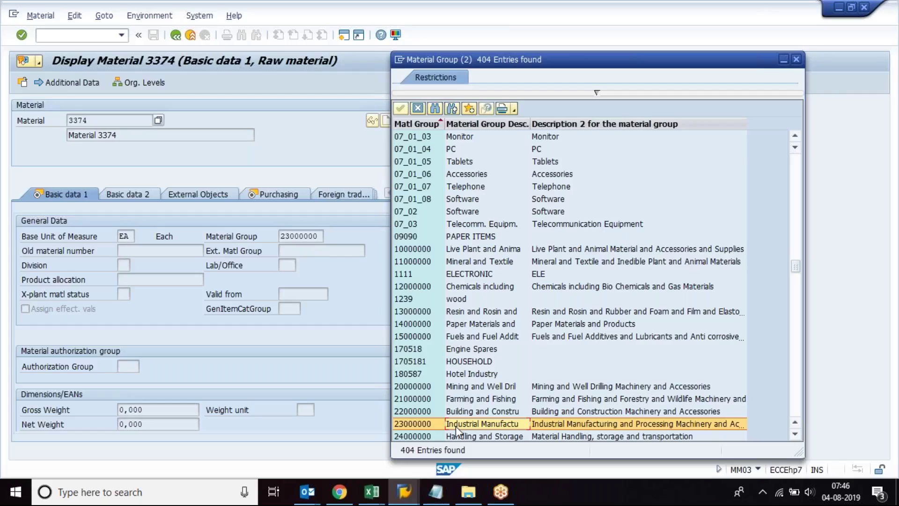
pyautogui.moveTo(795, 266); pyautogui.dragTo(797, 145)
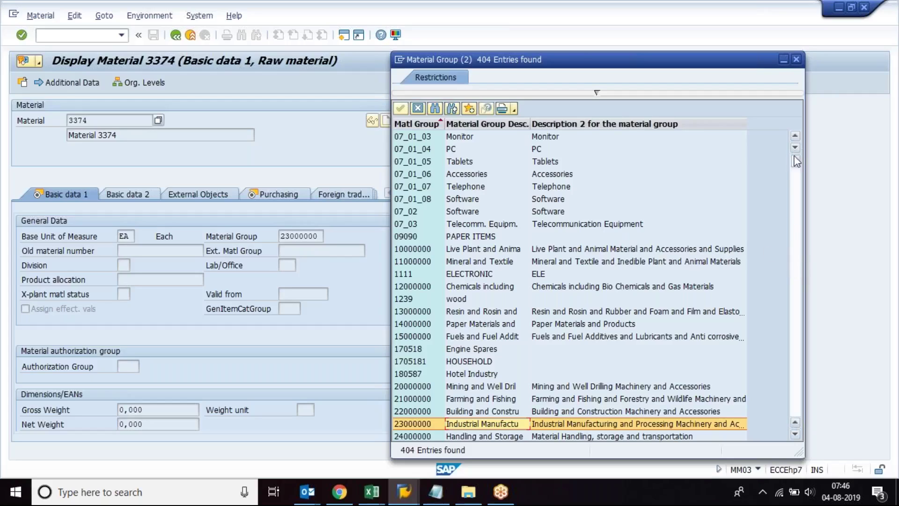
pyautogui.click(461, 213)
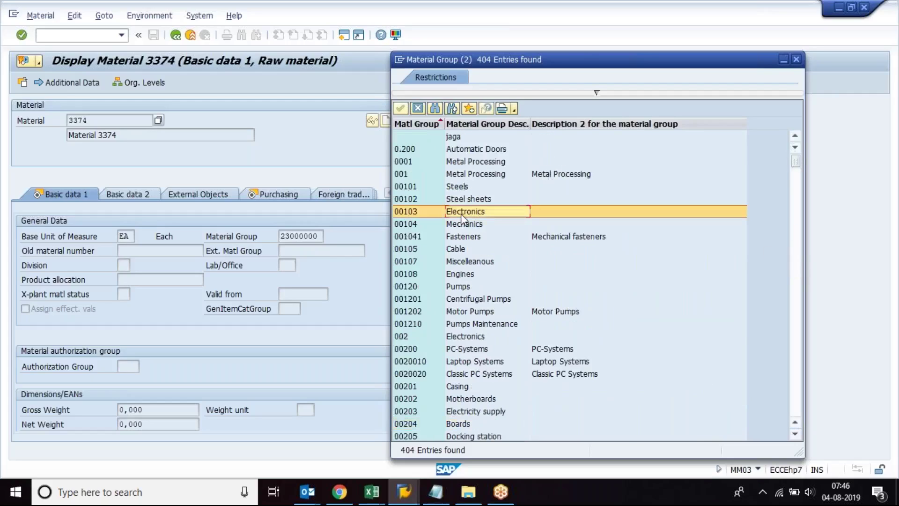
pyautogui.click(399, 214)
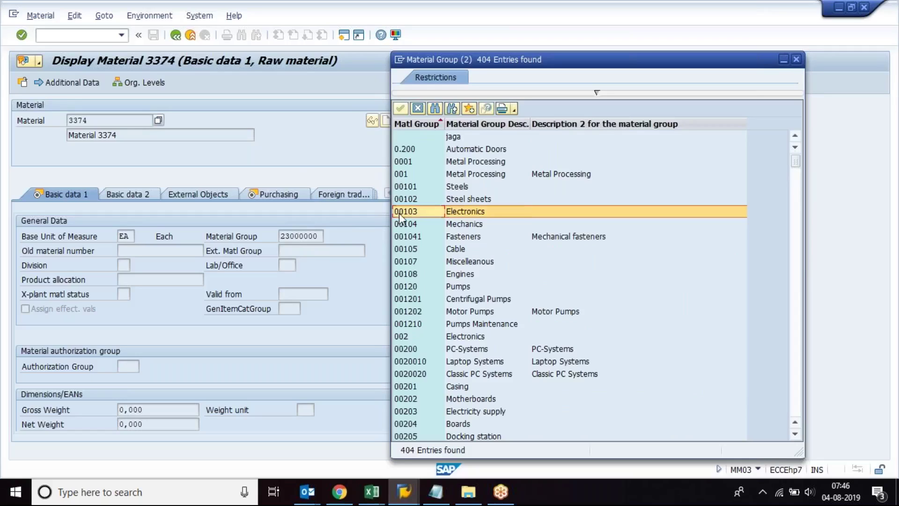
pyautogui.click(796, 59)
pyautogui.click(99, 35)
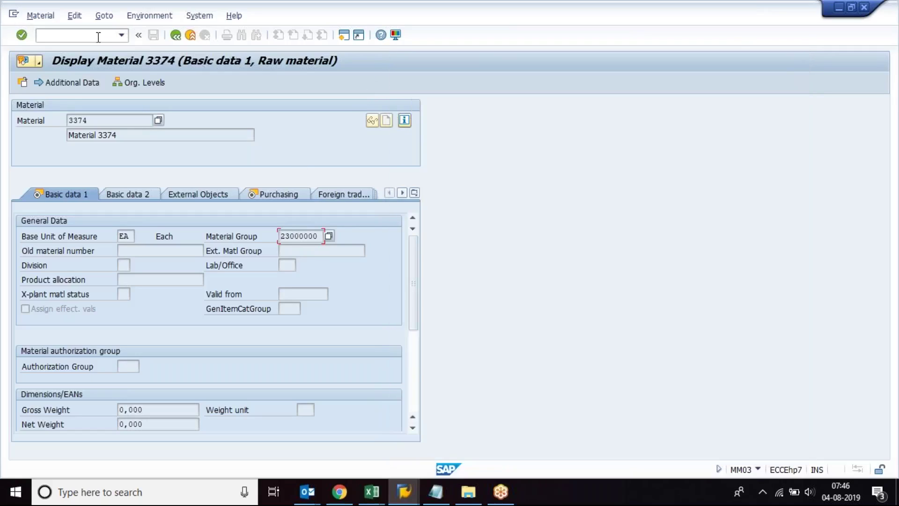
pyautogui.write('/NMM02')
# Step: Open material 3374 at plant 1000 in MM02, set Material Group to 00103 Electronics, and save
pyautogui.press('Return')
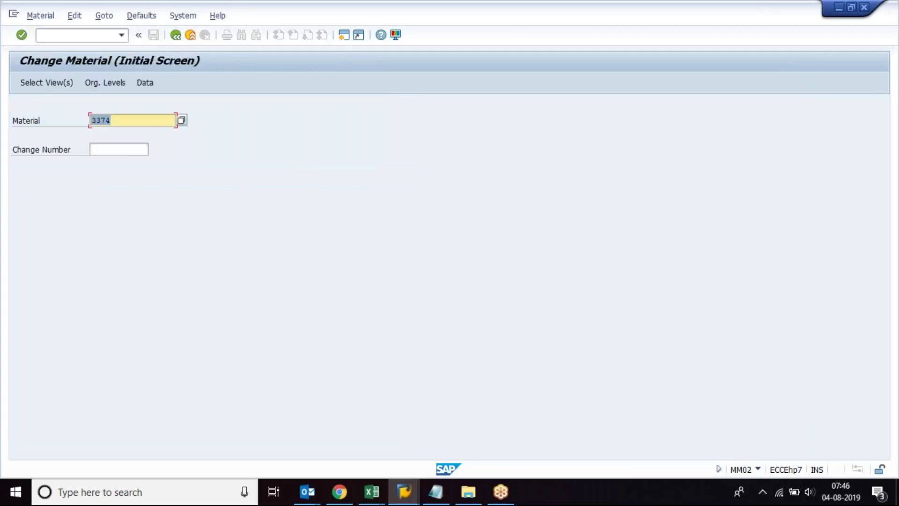
pyautogui.press('Return')
pyautogui.press('Return')
pyautogui.write('1000')
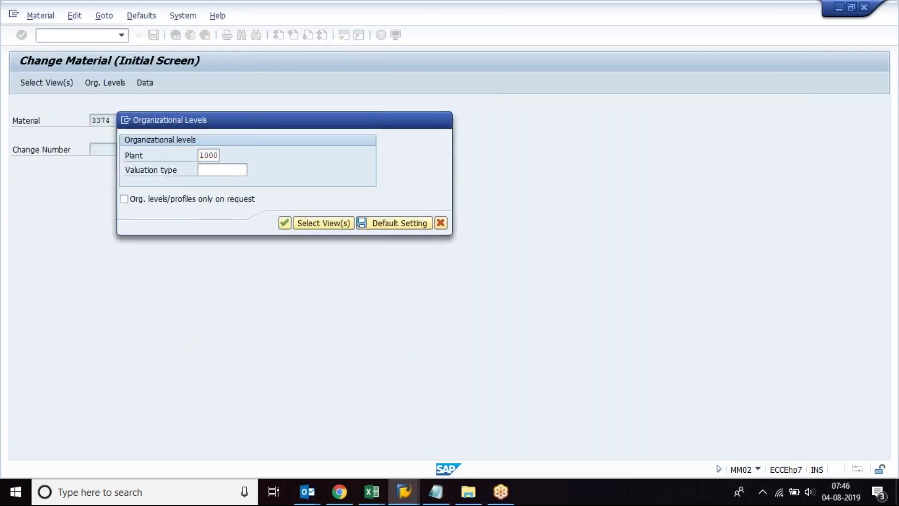
pyautogui.press('Return')
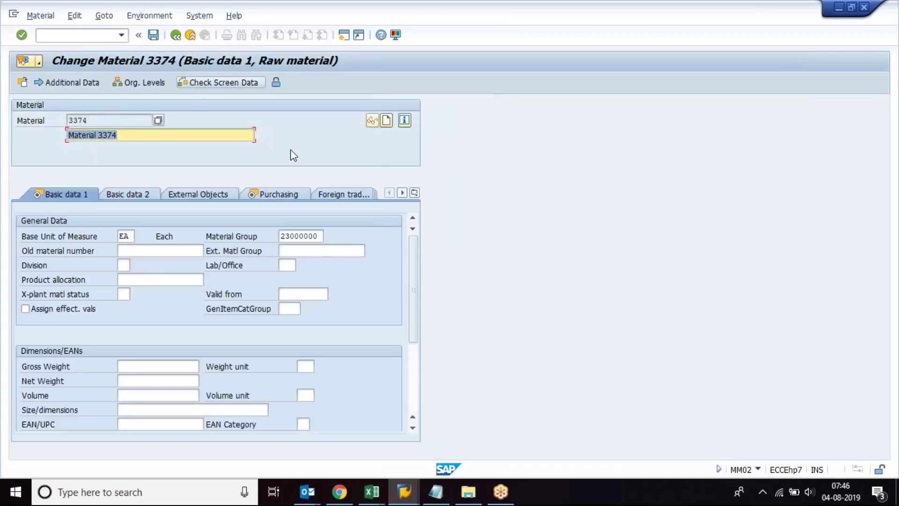
pyautogui.click(295, 237)
pyautogui.click(328, 236)
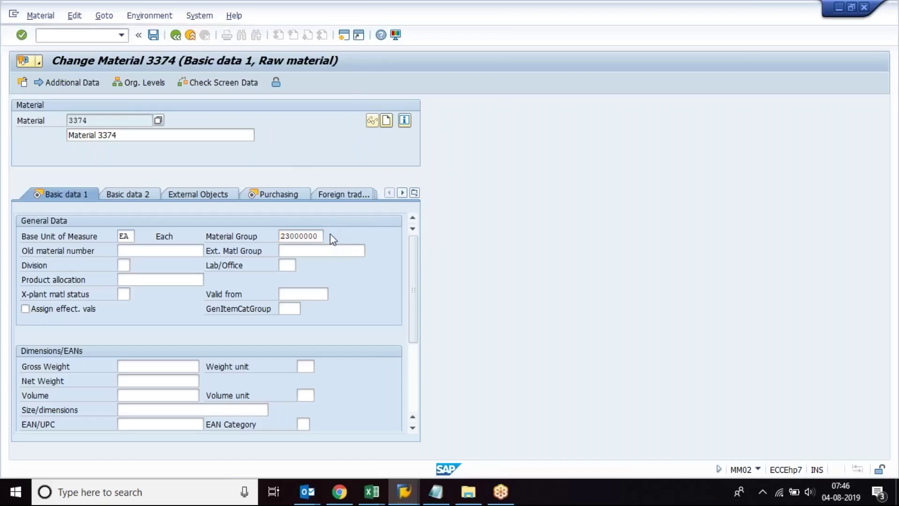
pyautogui.doubleClick(357, 233)
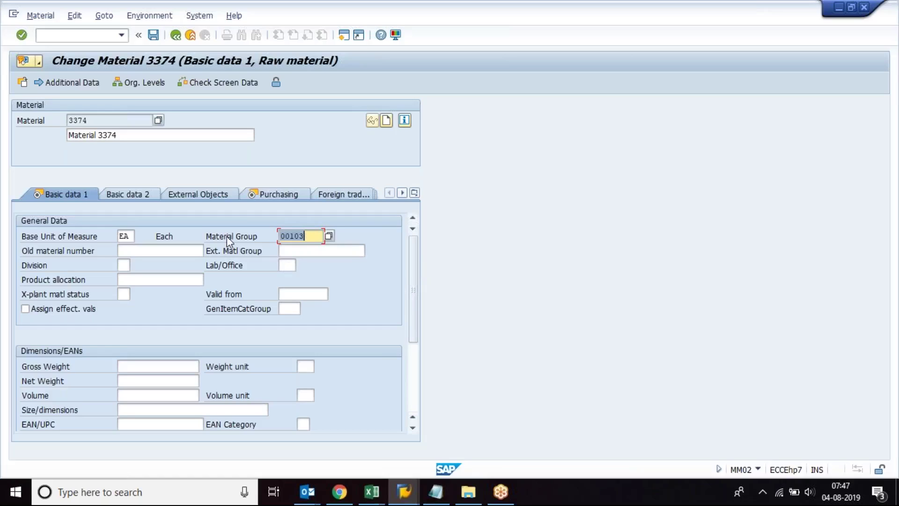
pyautogui.moveTo(313, 236); pyautogui.dragTo(254, 235)
pyautogui.press('F4')
pyautogui.click(152, 37)
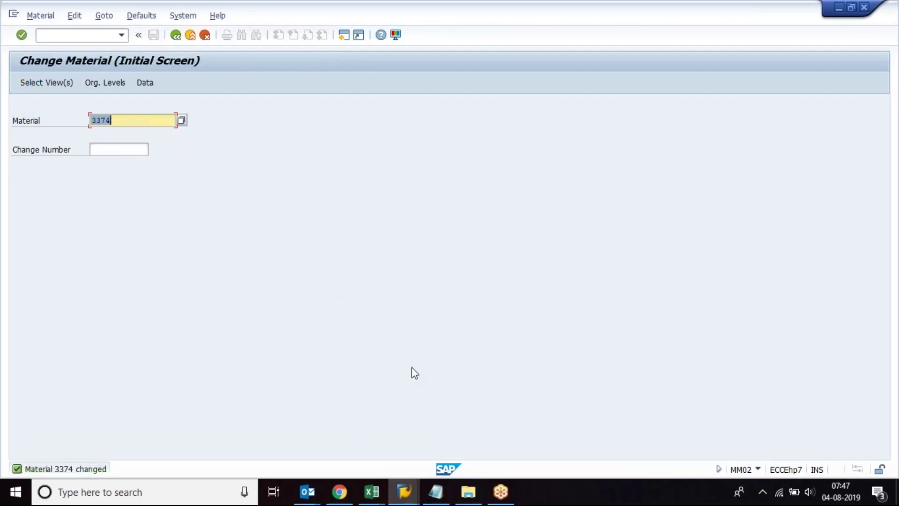
pyautogui.moveTo(377, 494)
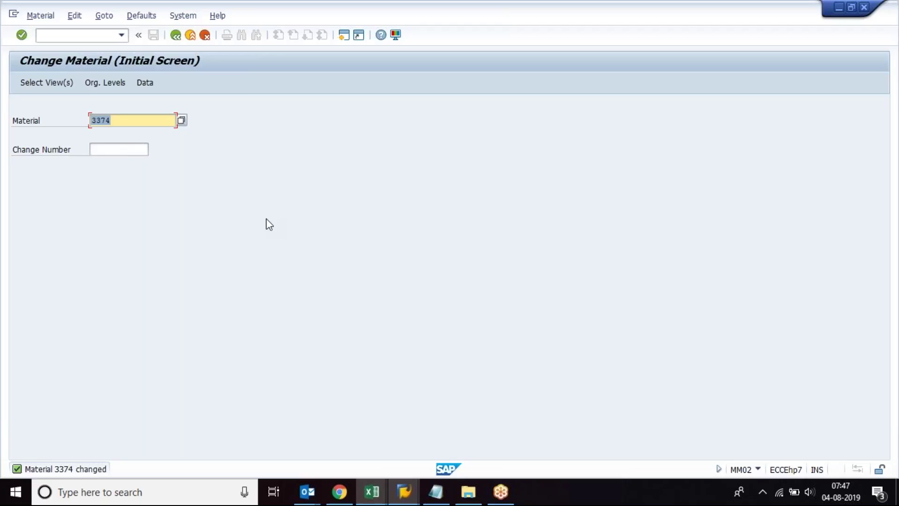
# Step: Run MM04 for material 3374 at plant 1000 and execute the change document list
pyautogui.click(105, 34)
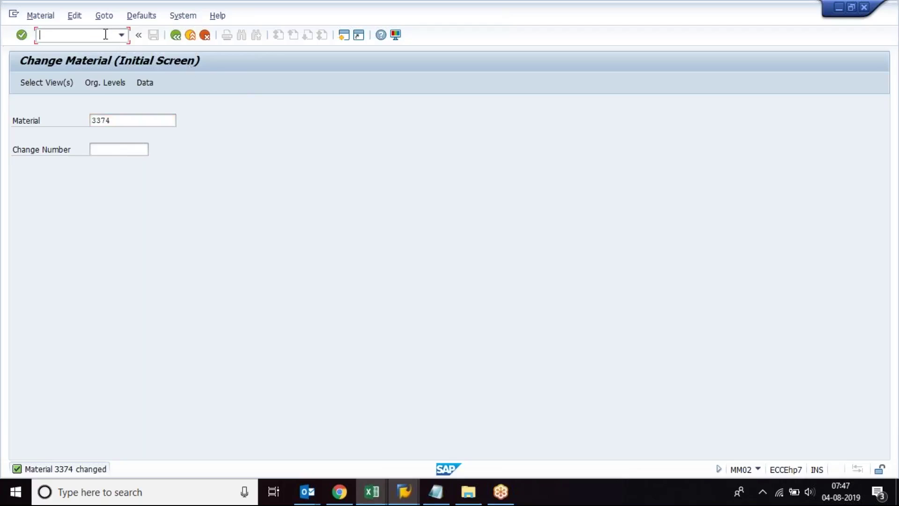
pyautogui.write('/NMM04')
pyautogui.press('Return')
pyautogui.click(238, 128)
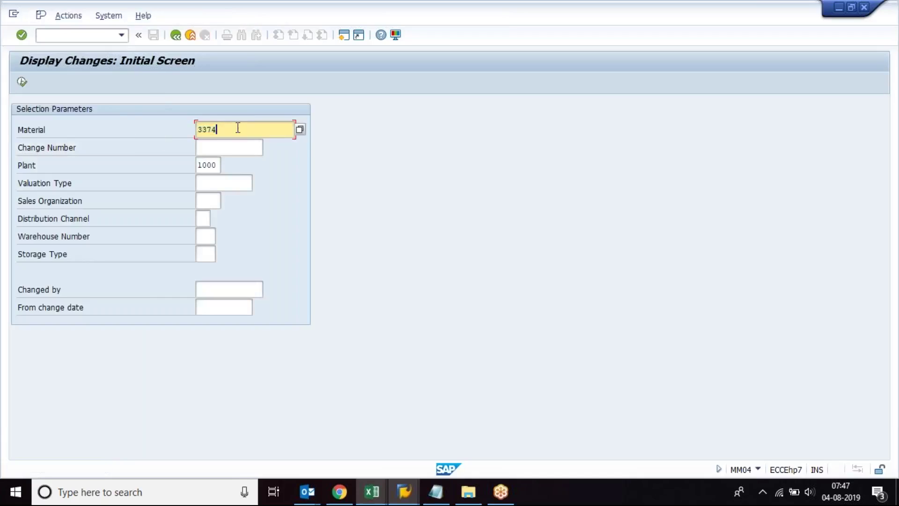
pyautogui.click(210, 164)
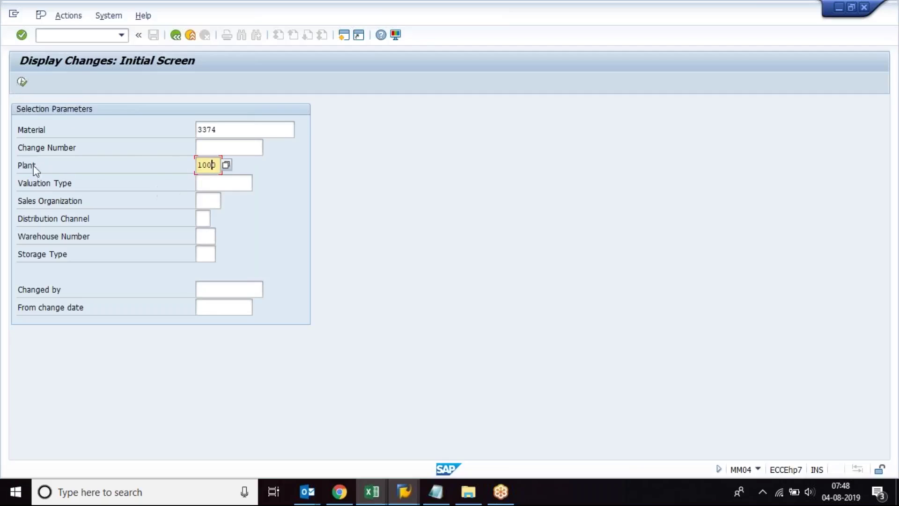
pyautogui.click(22, 84)
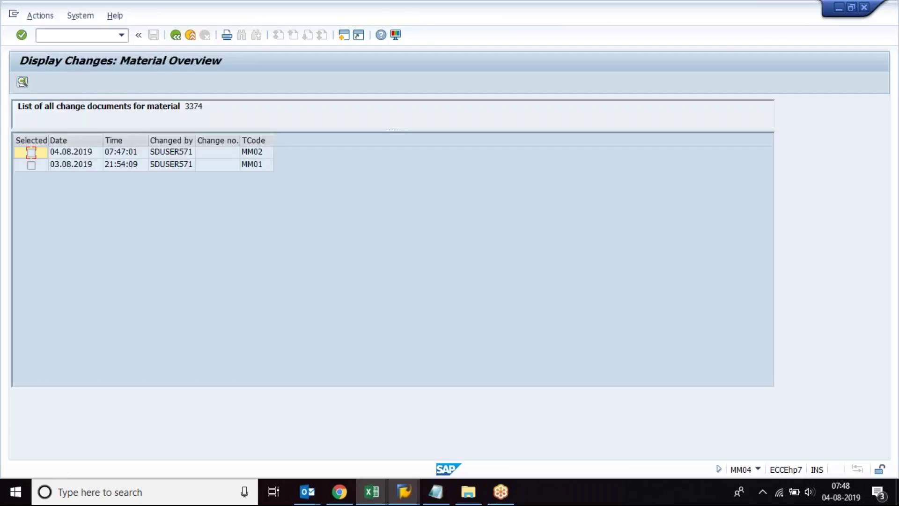
# Step: Open the 03.08.2019 and 04.08.2019 change documents, showing Material Group 23000000 changed to 00103
pyautogui.doubleClick(169, 167)
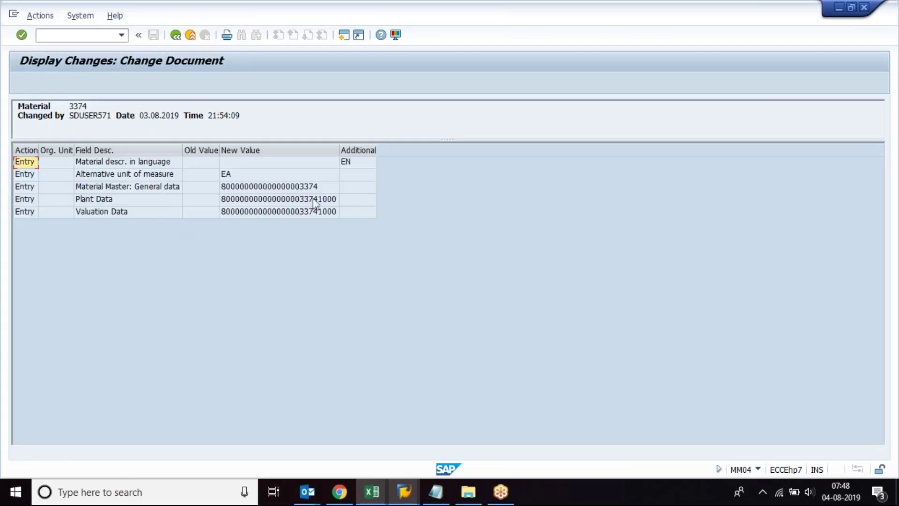
pyautogui.click(175, 35)
pyautogui.doubleClick(171, 154)
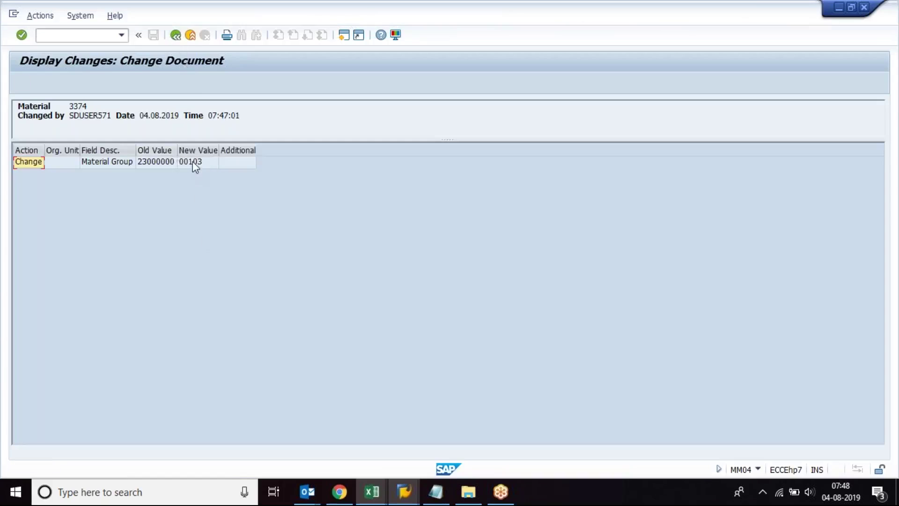
pyautogui.click(194, 164)
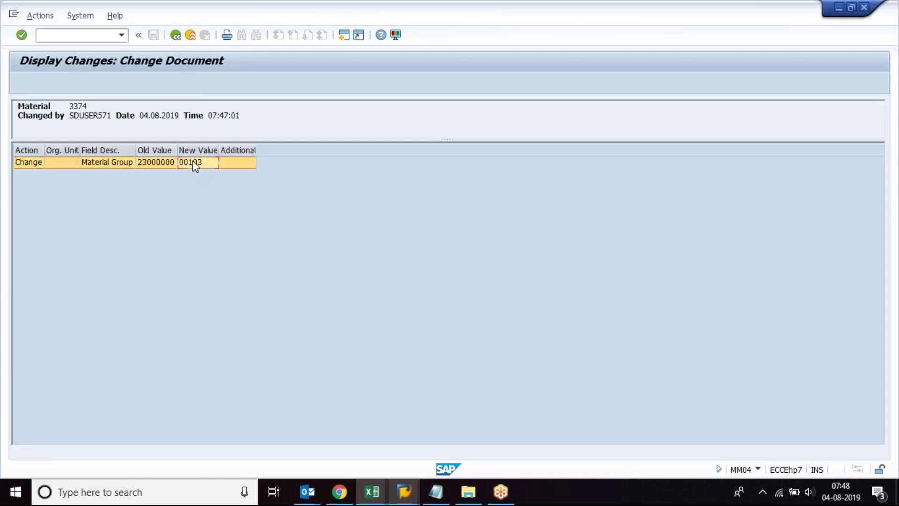
pyautogui.click(165, 163)
pyautogui.click(198, 159)
pyautogui.click(371, 491)
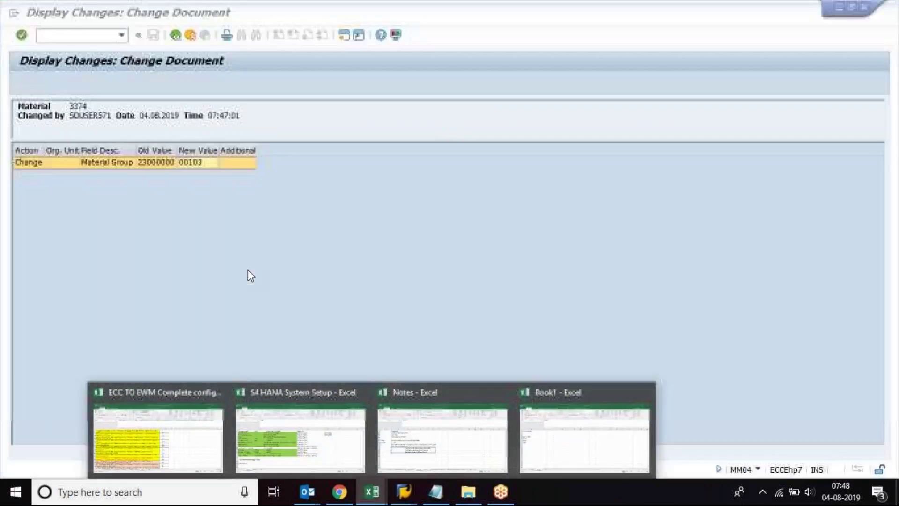
# Step: In Book1, enter 'DISPLAY CHANGES' in B6 beside MM04, autofit column B, and return to SAP
pyautogui.click(541, 423)
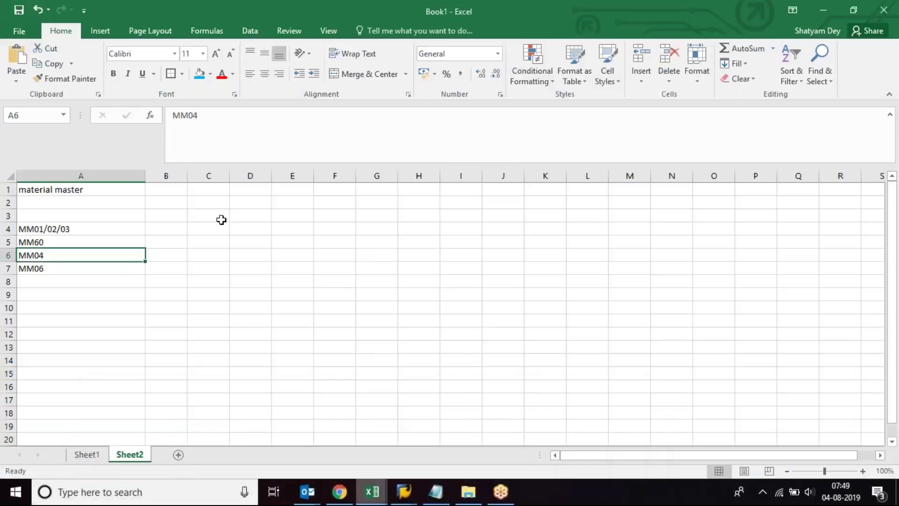
pyautogui.click(174, 254)
pyautogui.write('DIS')
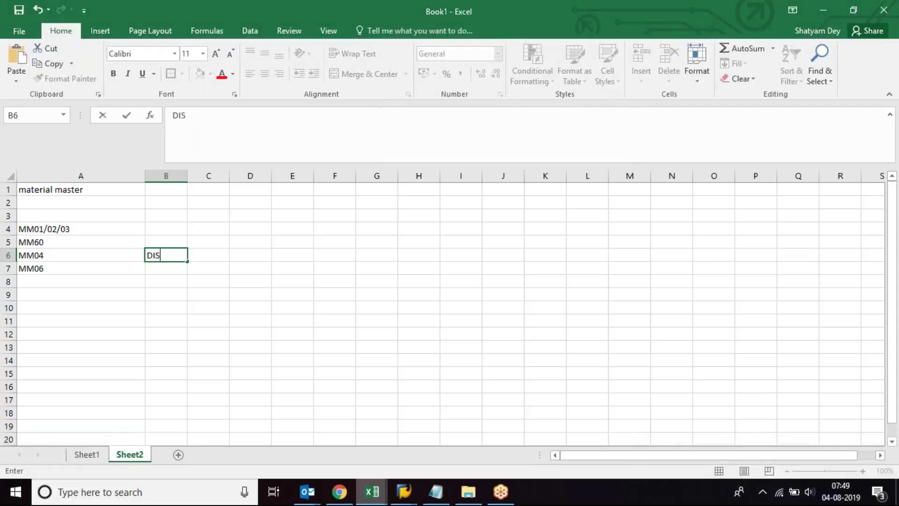
pyautogui.write('PLAY CHANGES')
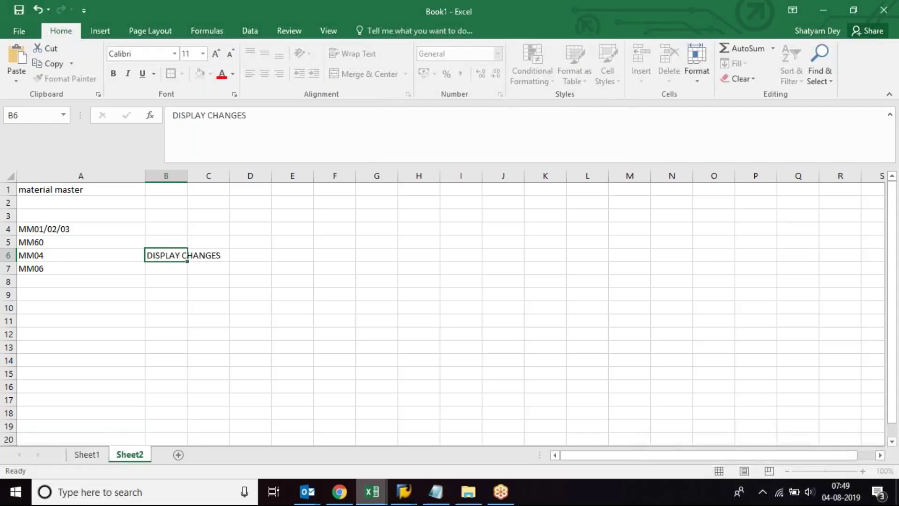
pyautogui.press('Return')
pyautogui.click(161, 256)
pyautogui.doubleClick(188, 175)
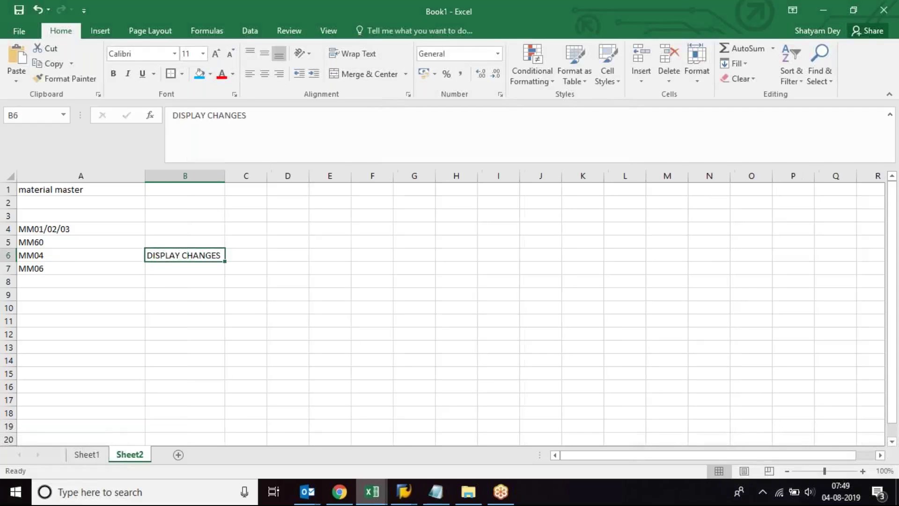
pyautogui.click(97, 254)
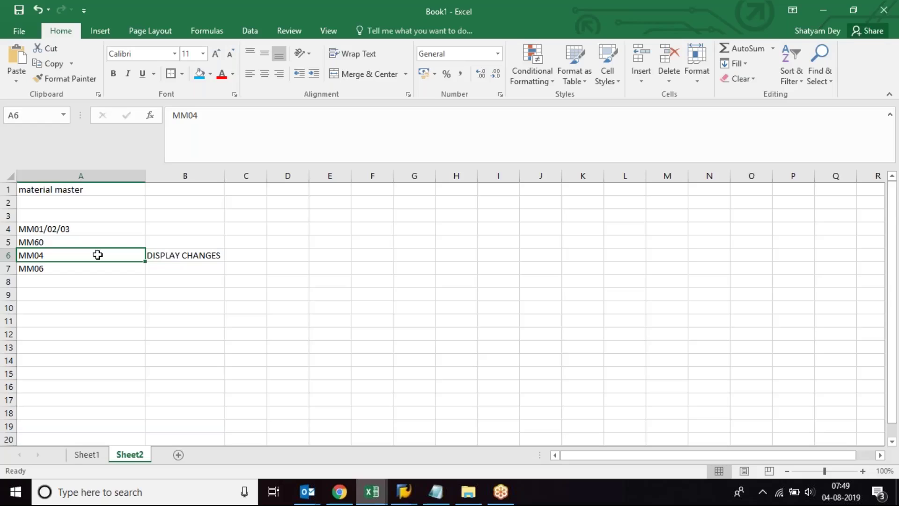
pyautogui.moveTo(408, 494)
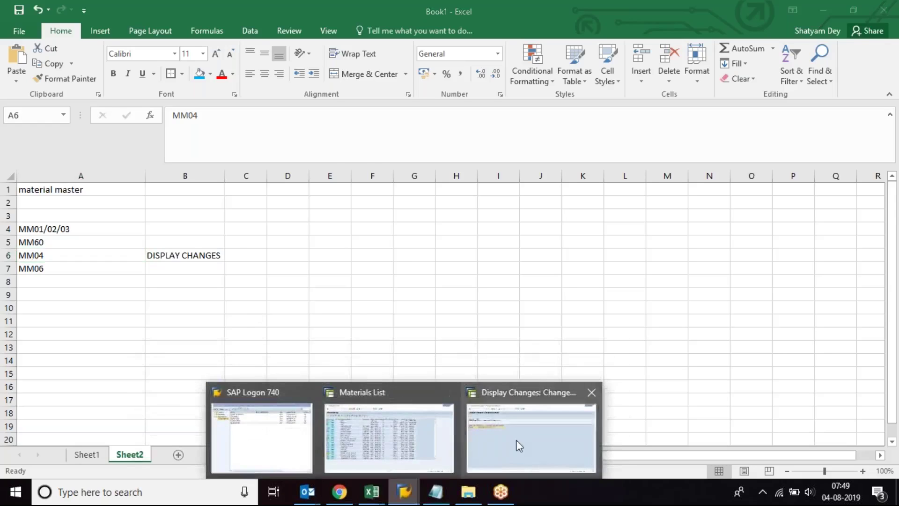
pyautogui.click(518, 443)
# Step: Back out of the change documents to the main menu and start MM03
pyautogui.click(176, 35)
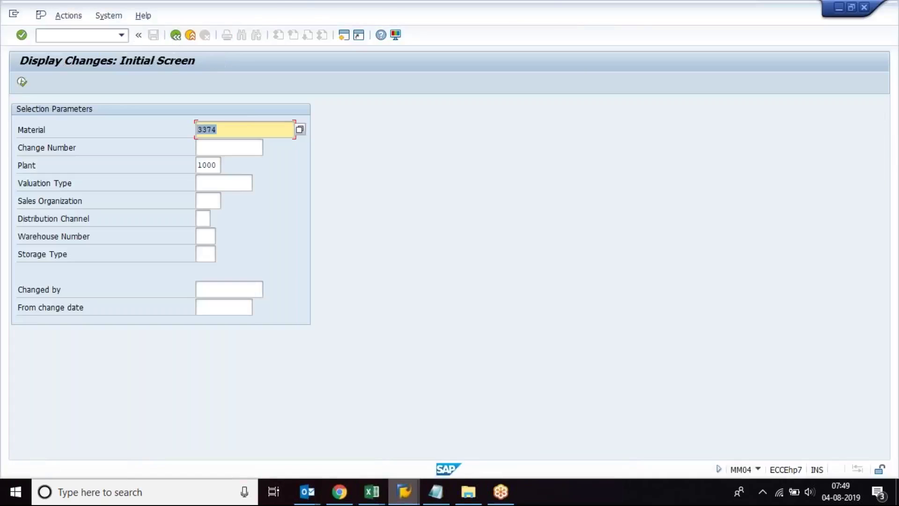
pyautogui.press('F3')
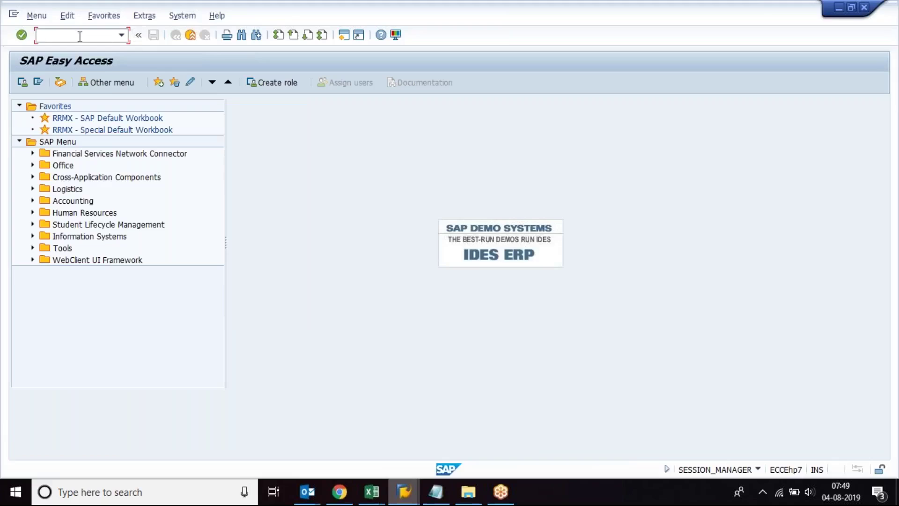
pyautogui.write('MM03')
pyautogui.press('Return')
# Step: Request material 3374 in plant 1100, which isn't found, then open a new Chrome tab
pyautogui.press('Return')
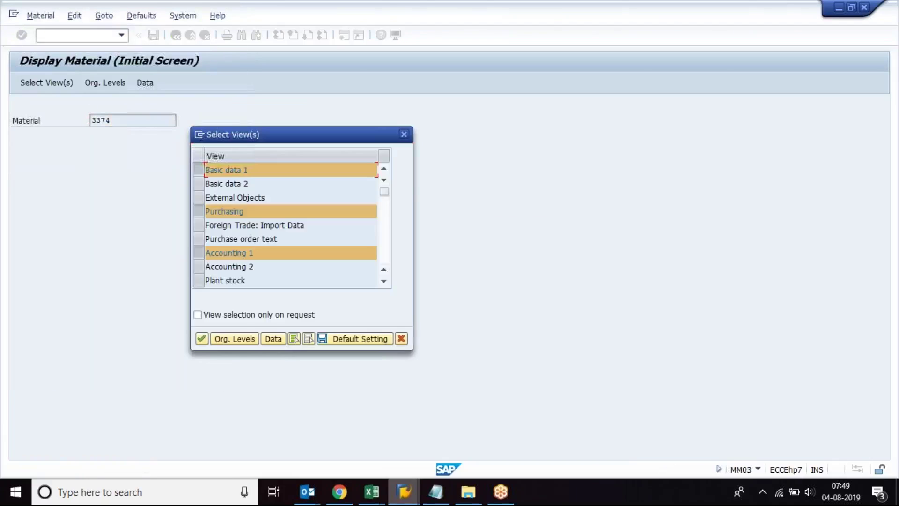
pyautogui.press('Return')
pyautogui.write('1100')
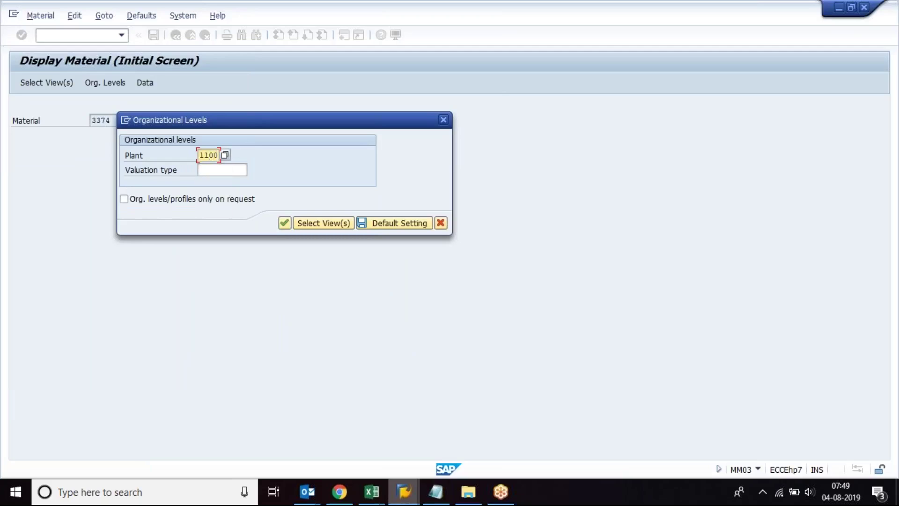
pyautogui.press('Return')
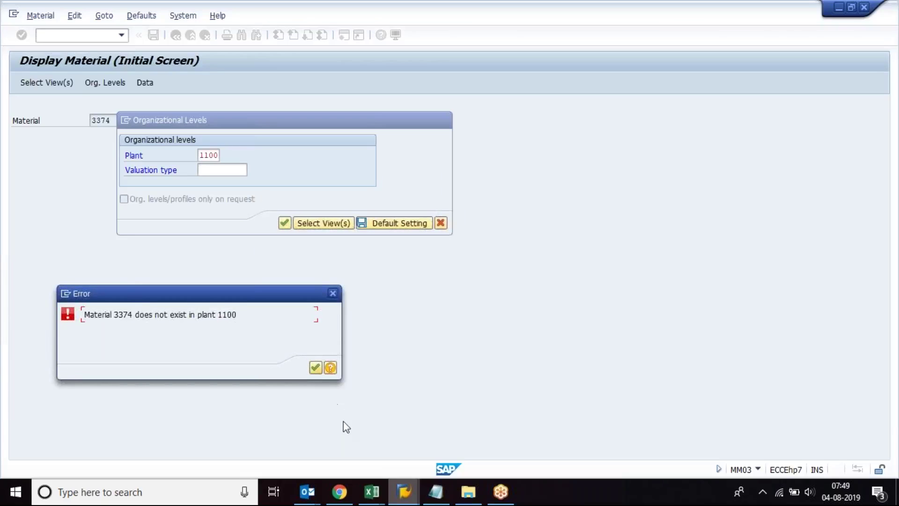
pyautogui.click(344, 495)
pyautogui.click(767, 10)
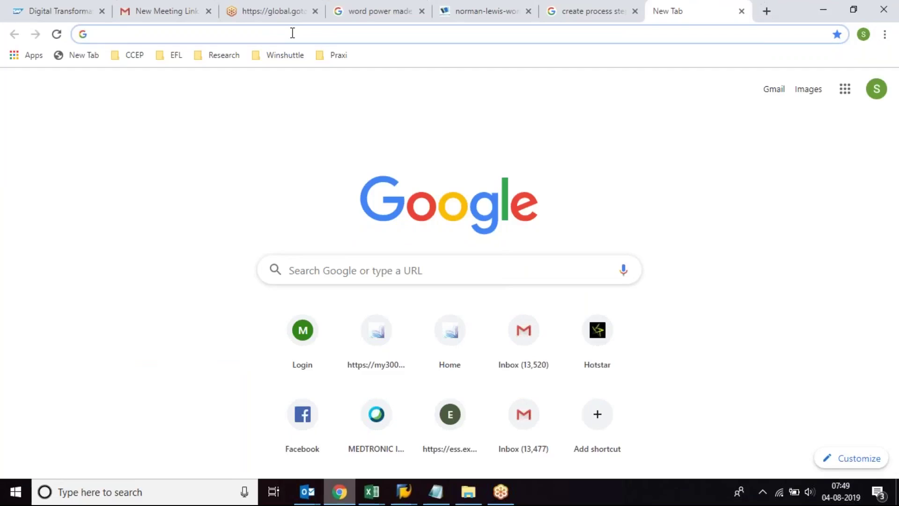
# Step: Search 'accel sap offices' and open SAP's Worldwide Office Directory result
pyautogui.write('a')
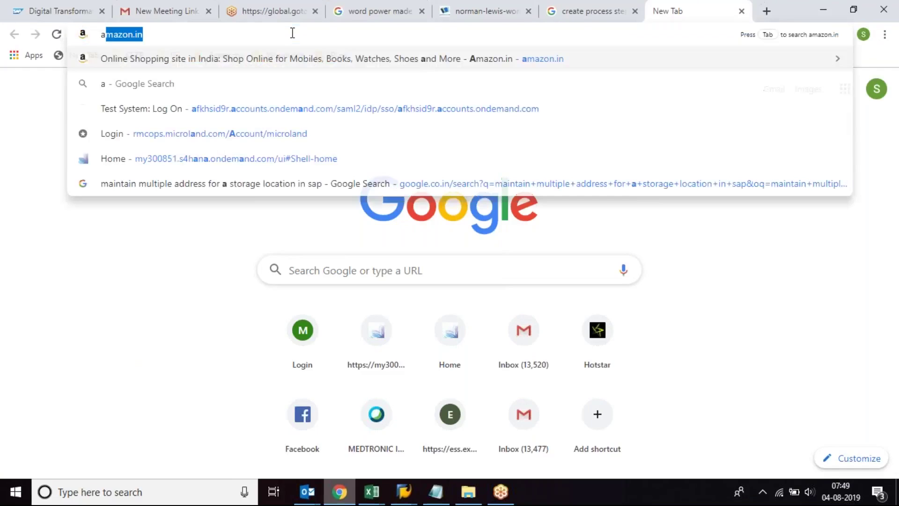
pyautogui.write('ccel sap')
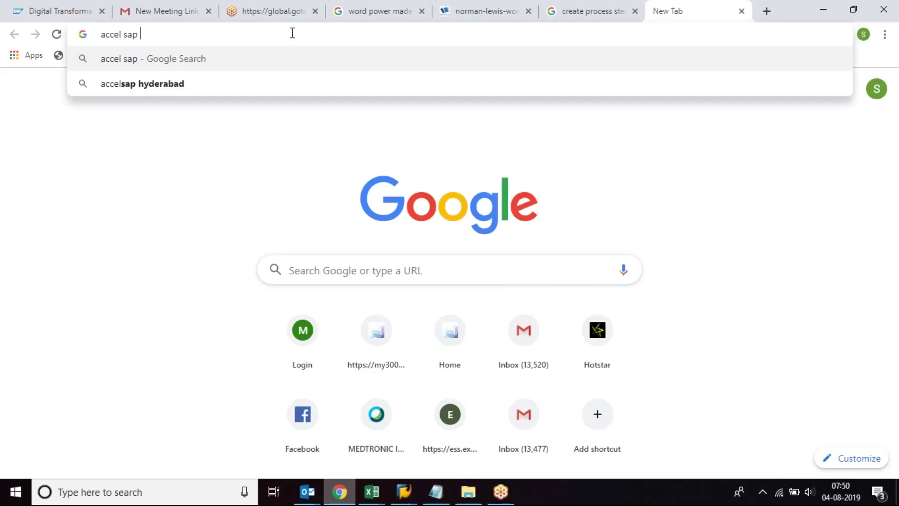
pyautogui.write(' offices')
pyautogui.press('Return')
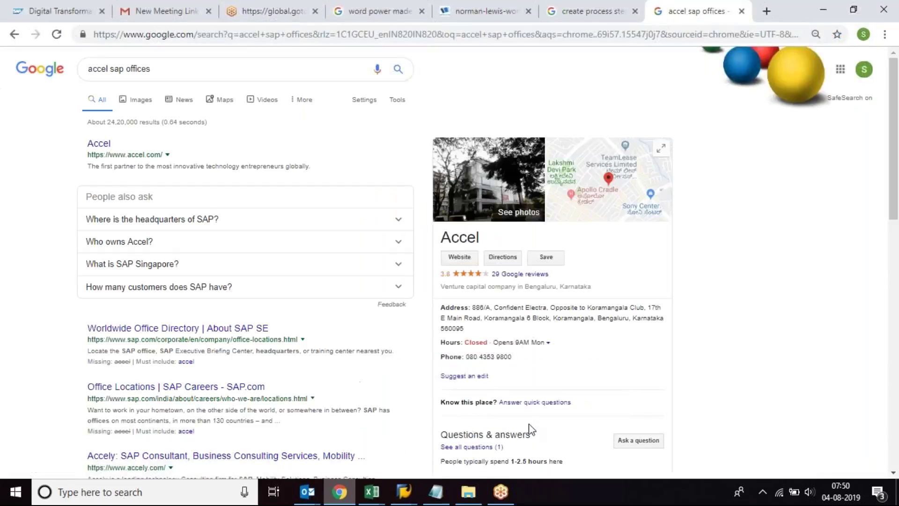
pyautogui.click(181, 330)
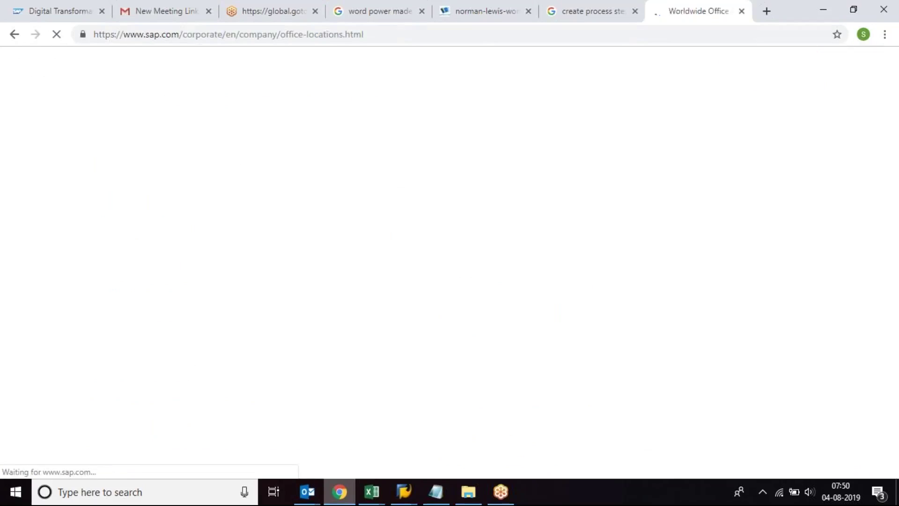
# Step: Search Google for 'hindustan unilever limited branches map view'
pyautogui.click(177, 33)
pyautogui.write('inf')
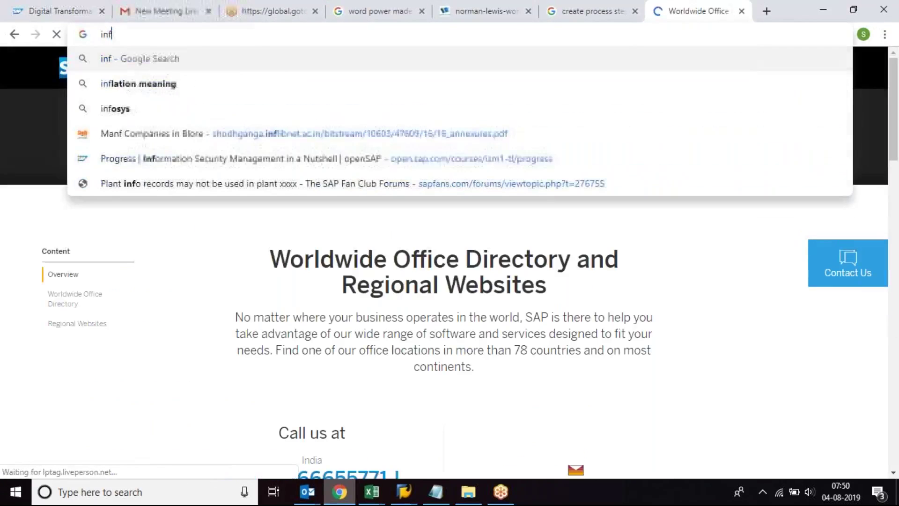
pyautogui.write('o')
pyautogui.press('BackSpace')
pyautogui.press('BackSpace')
pyautogui.press('BackSpace')
pyautogui.press('BackSpace')
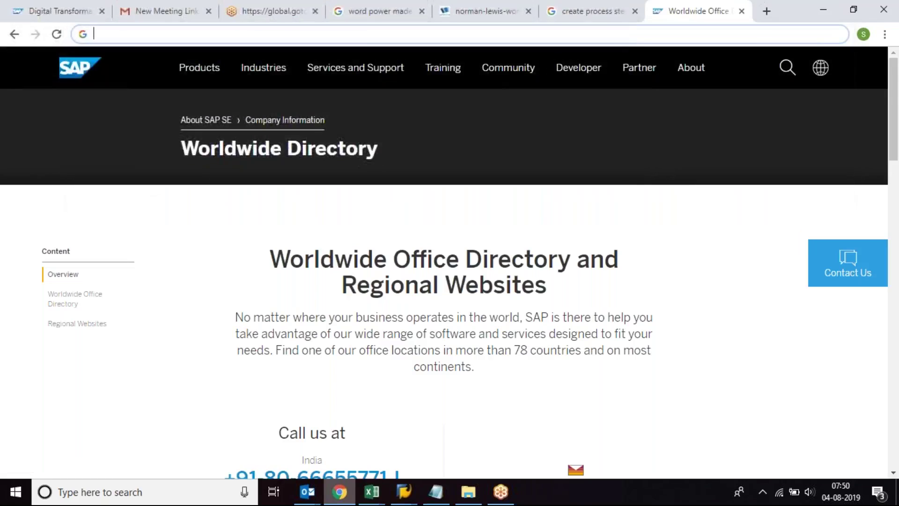
pyautogui.press('Escape')
pyautogui.write('hindusta')
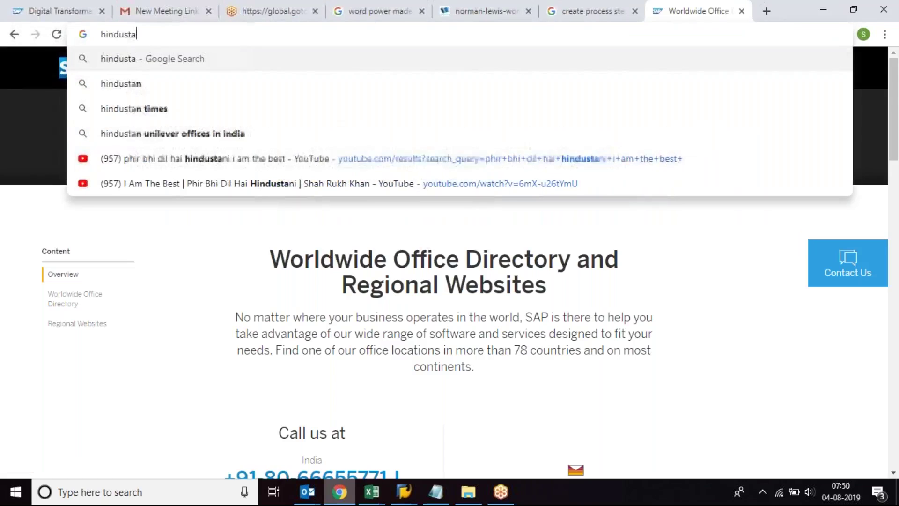
pyautogui.write('n uni')
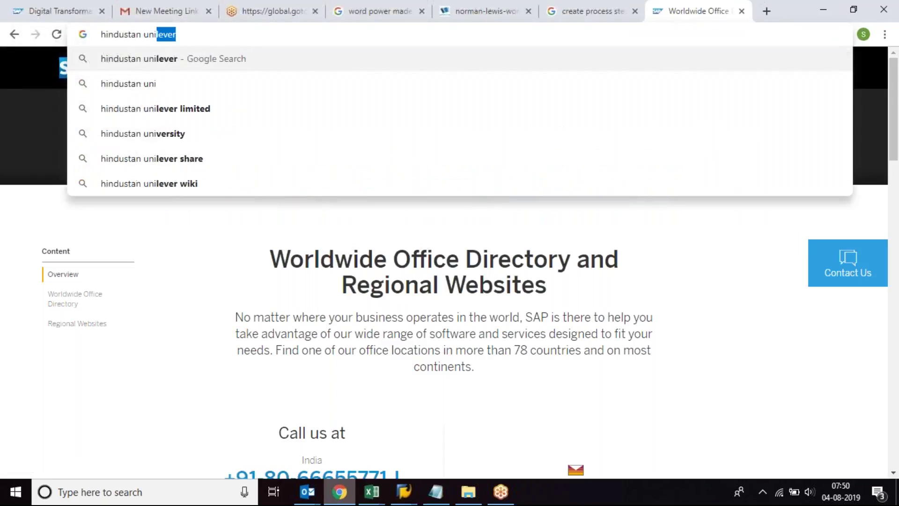
pyautogui.press('Down')
pyautogui.press('Down')
pyautogui.write('bran')
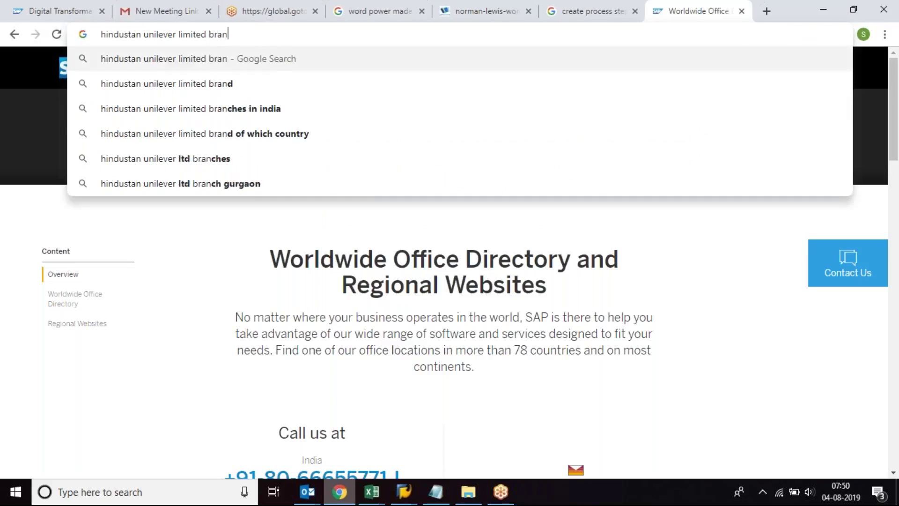
pyautogui.write('ches map view')
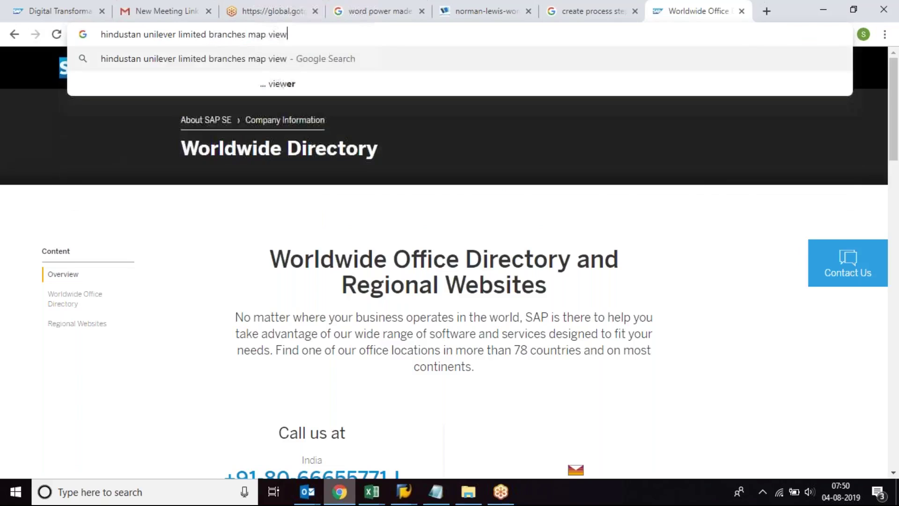
pyautogui.press('Return')
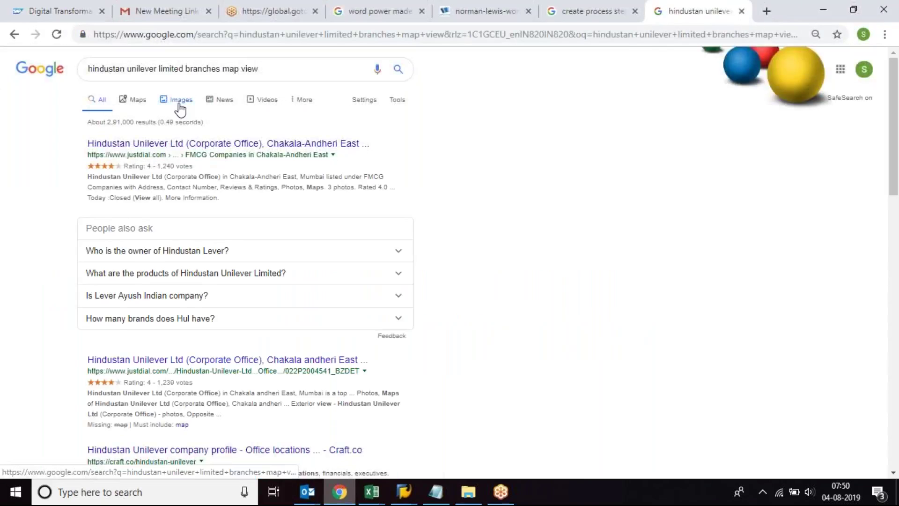
pyautogui.click(179, 104)
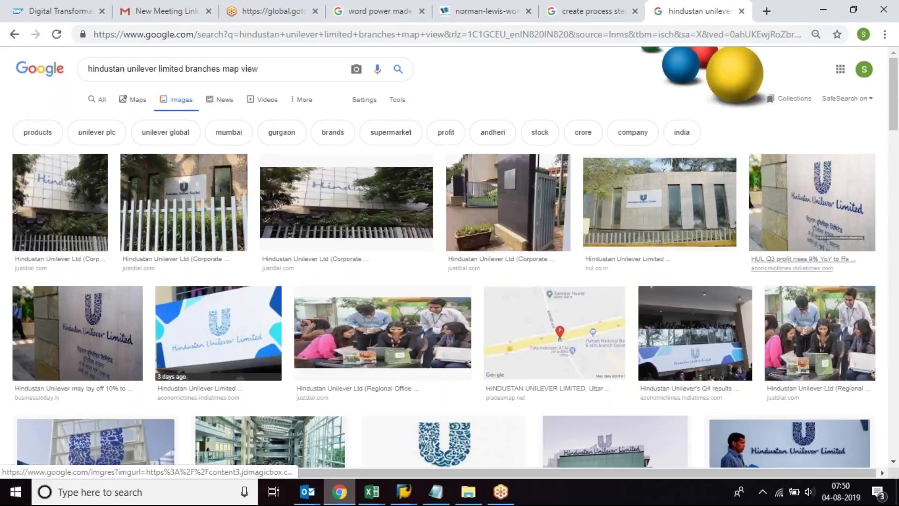
# Step: Search images for 'patanjali plants map view' and open the Patanjali SlideShare presentation's page
pyautogui.scroll(-5, 897, 175)
pyautogui.moveTo(897, 175); pyautogui.dragTo(897, 125)
pyautogui.moveTo(281, 66); pyautogui.dragTo(56, 69)
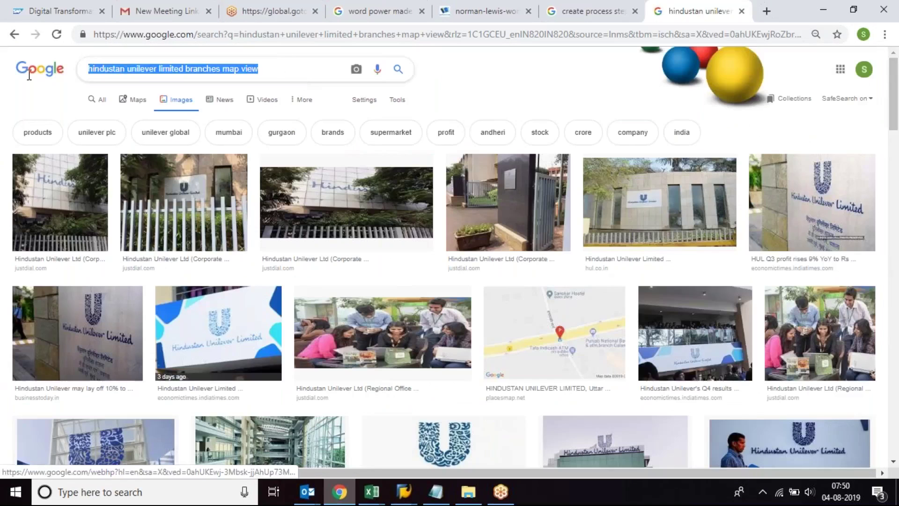
pyautogui.write('patan')
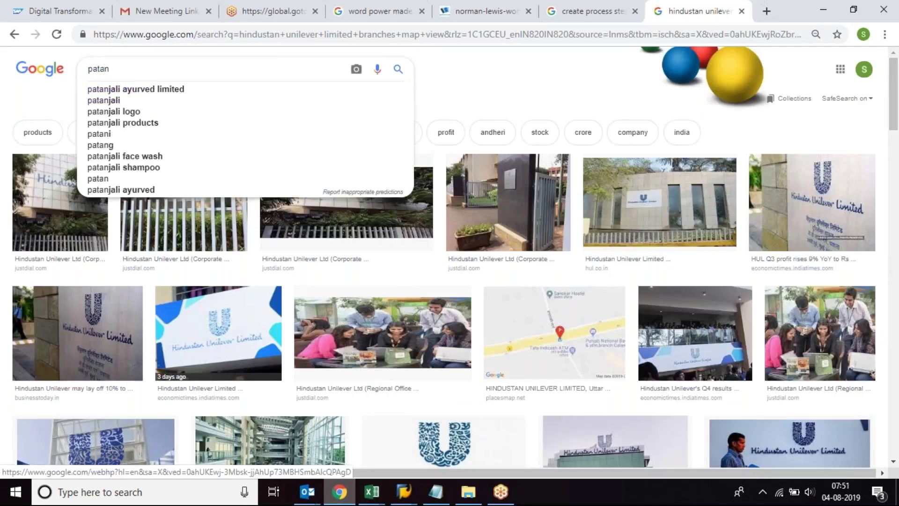
pyautogui.write('jali')
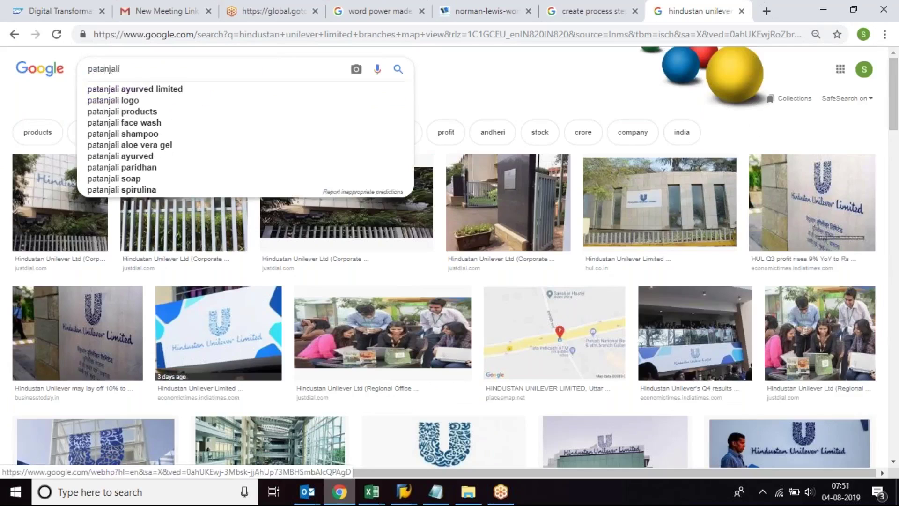
pyautogui.write(' plants map view')
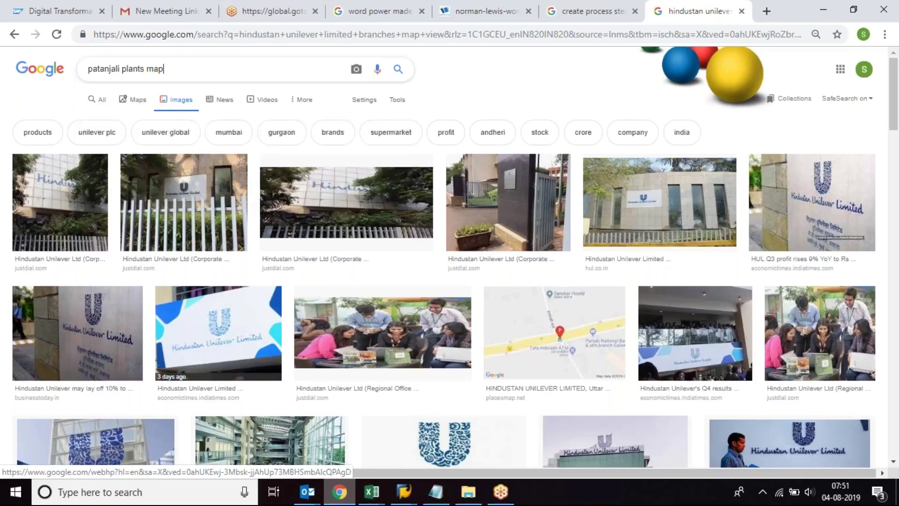
pyautogui.press('Return')
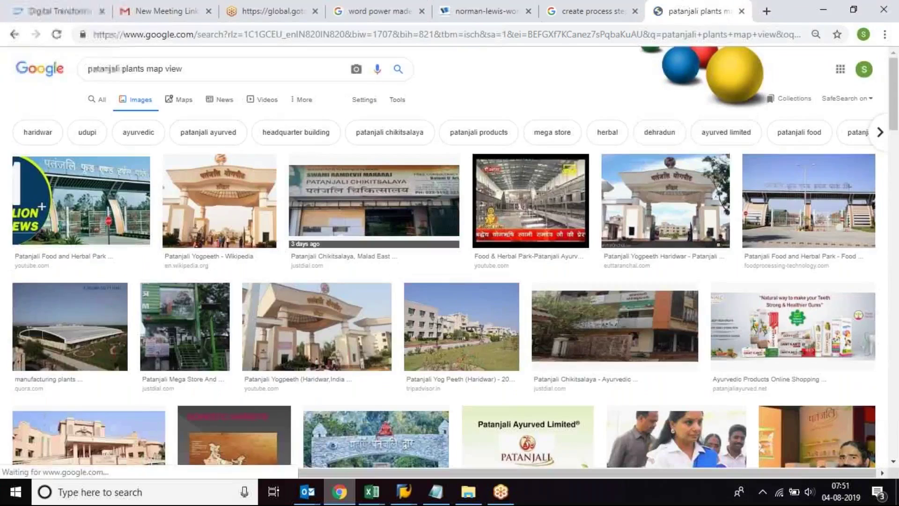
pyautogui.click(241, 452)
pyautogui.click(267, 345)
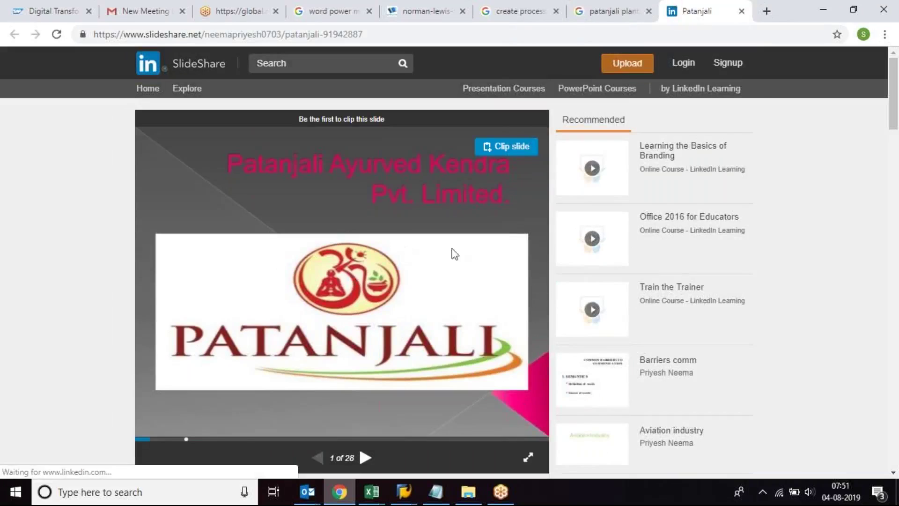
# Step: Go to slide 11 of 28, the Domestic Markets India factories map, and show it fullscreen
pyautogui.click(366, 457)
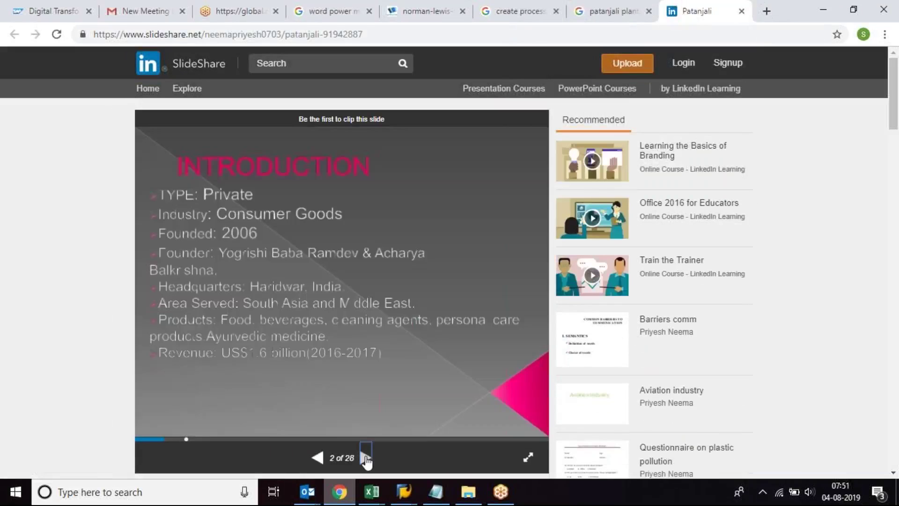
pyautogui.click(366, 458)
pyautogui.click(366, 458)
pyautogui.click(366, 458)
pyautogui.click(366, 458)
pyautogui.click(366, 458)
pyautogui.click(366, 458)
pyautogui.click(366, 458)
pyautogui.click(366, 458)
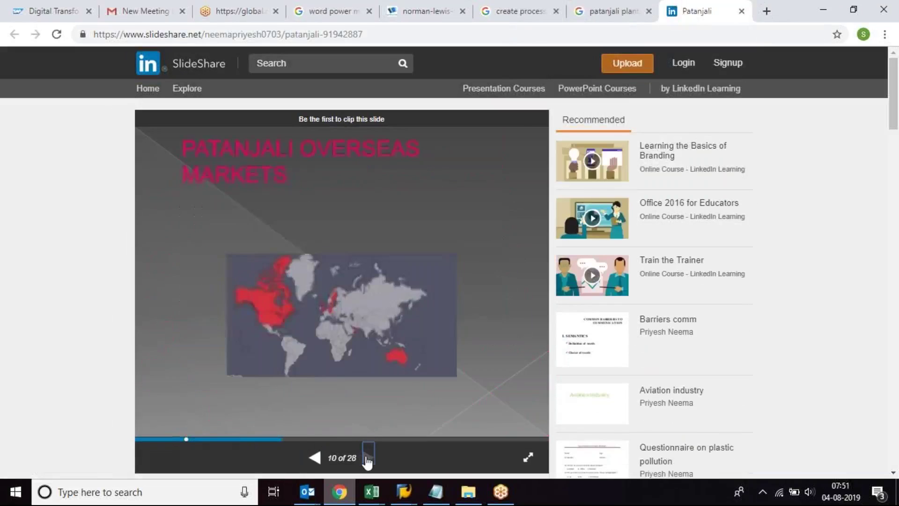
pyautogui.tripleClick(365, 458)
pyautogui.click(315, 457)
pyautogui.click(315, 457)
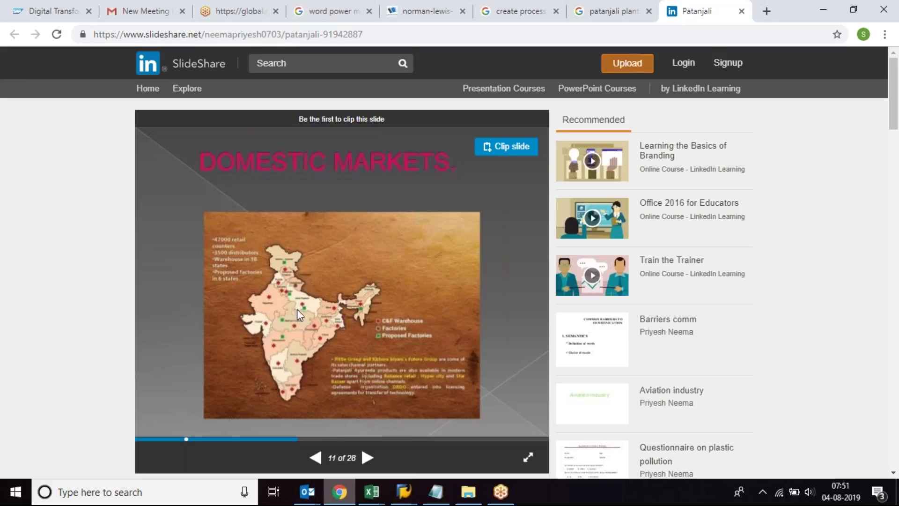
pyautogui.click(524, 461)
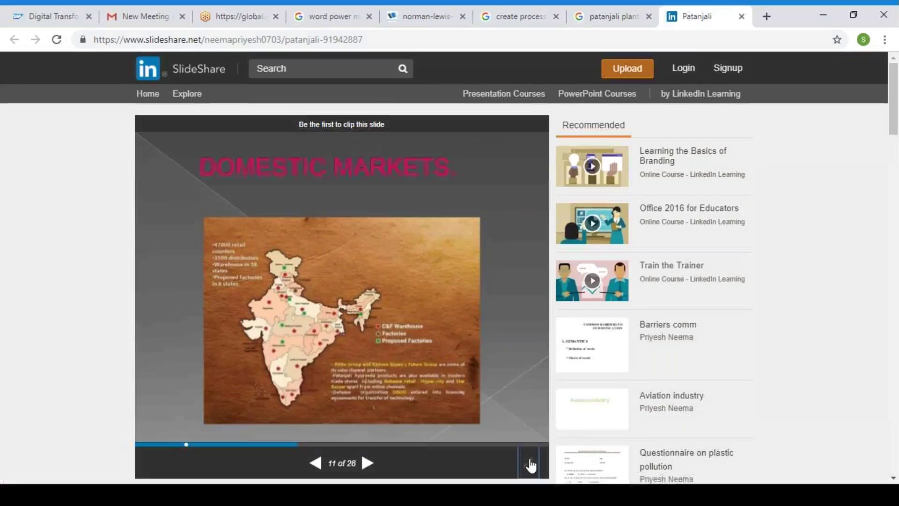
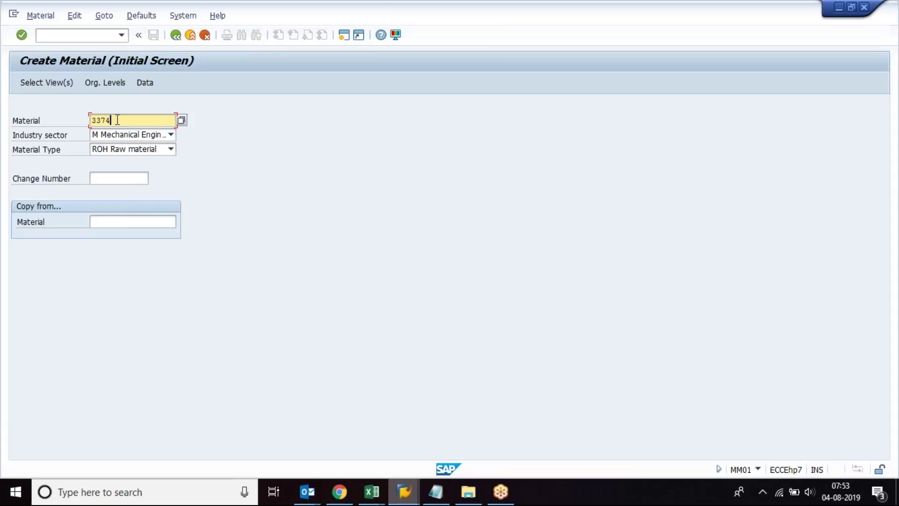
# Step: Start material 3374 with the default views for plant 1100
pyautogui.press('Return')
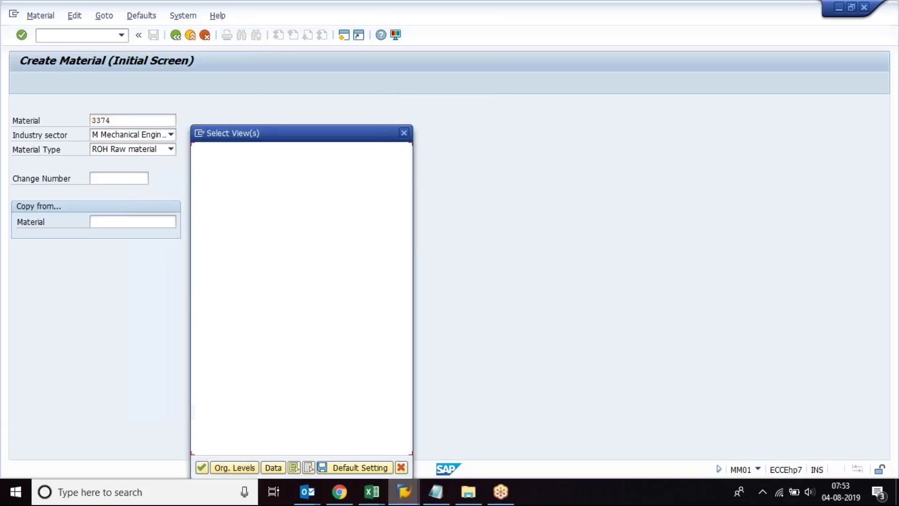
pyautogui.press('Return')
pyautogui.write('11')
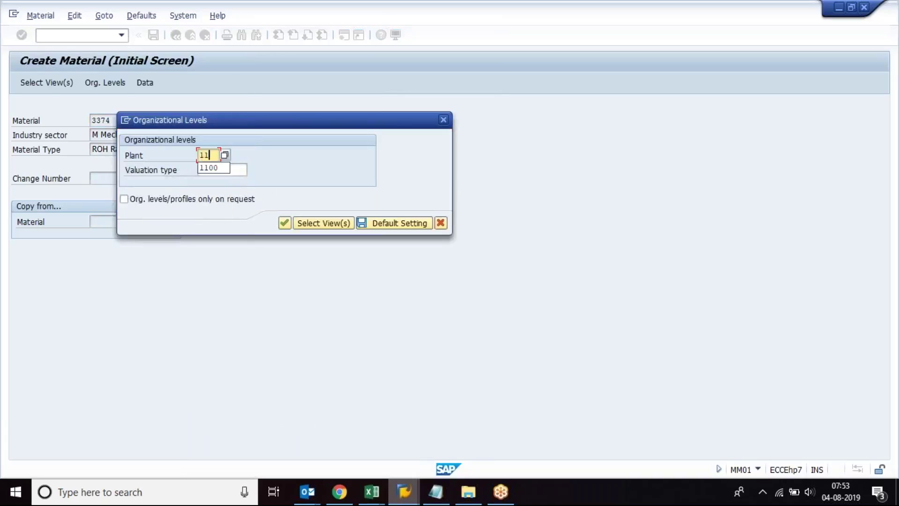
pyautogui.write('00')
pyautogui.press('Return')
pyautogui.press('Return')
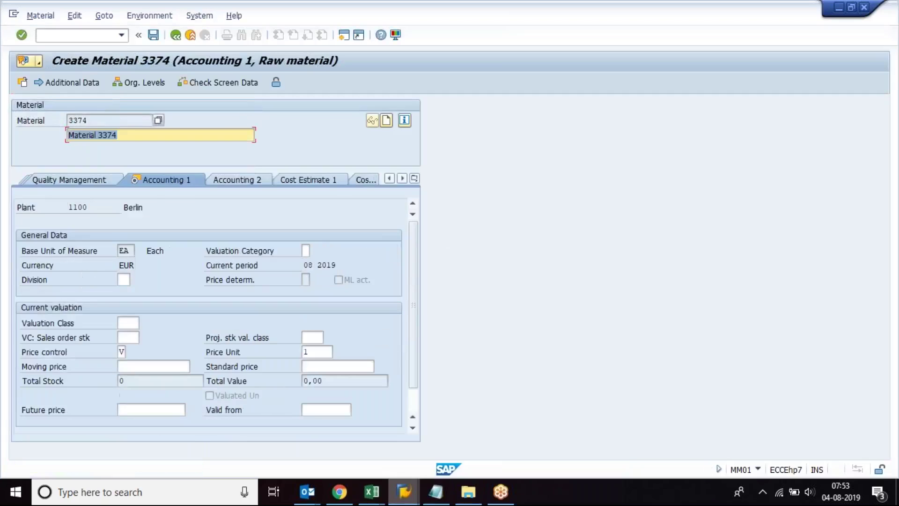
# Step: Set valuation class 3000 (Raw materials 1) in the accounting view
pyautogui.click(415, 177)
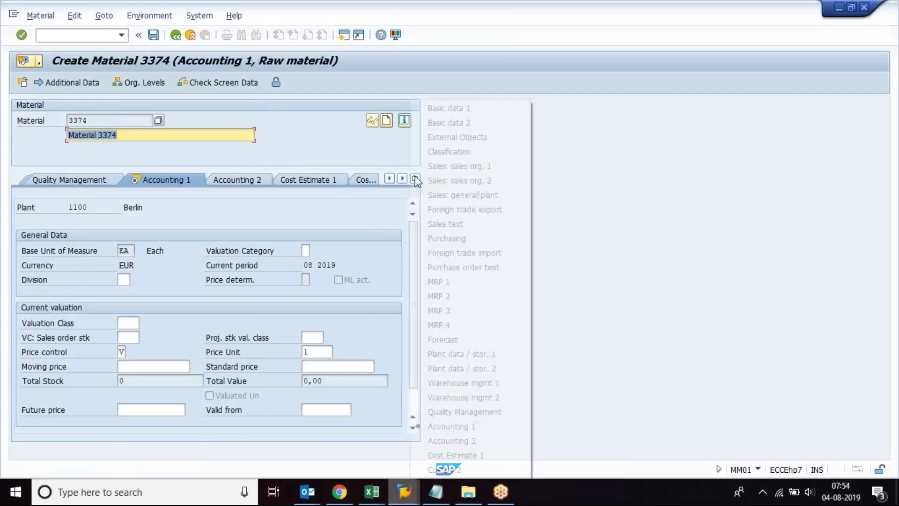
pyautogui.click(473, 238)
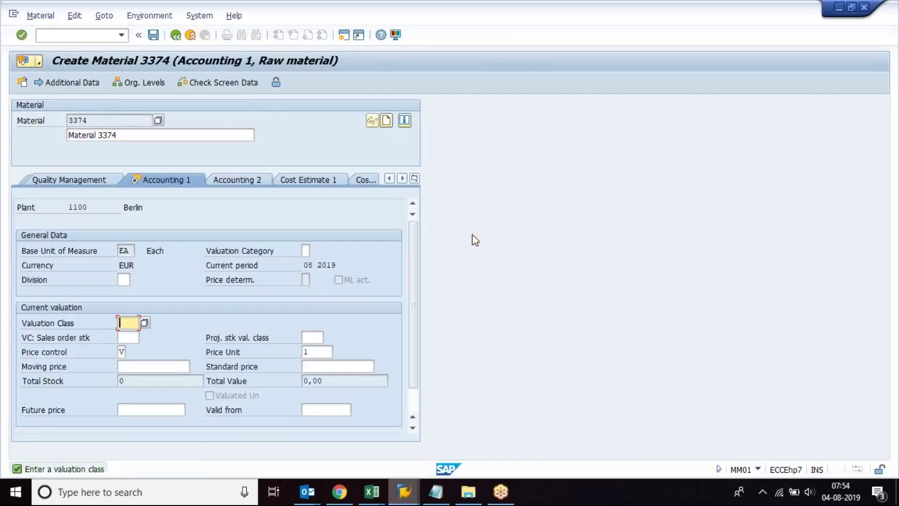
pyautogui.click(145, 322)
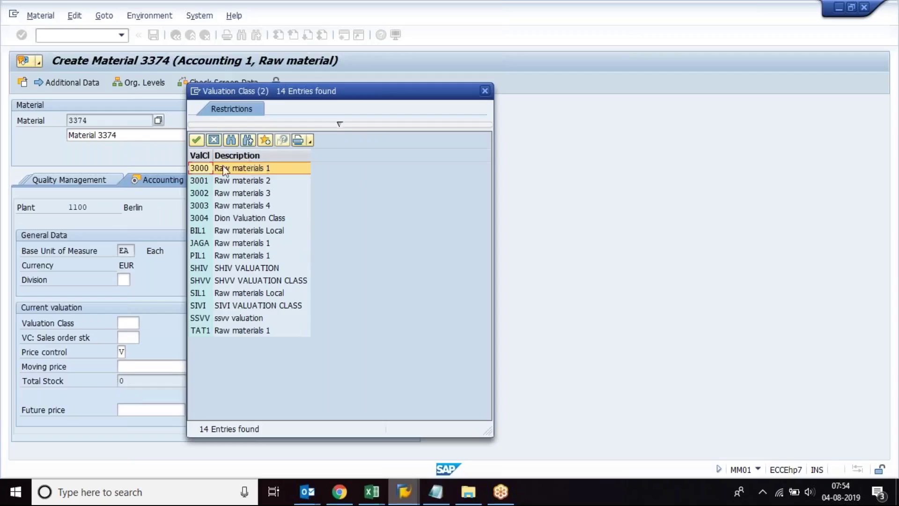
pyautogui.doubleClick(201, 169)
# Step: Enter a moving price of 1000 instead of a standard price and save material 3374
pyautogui.click(318, 367)
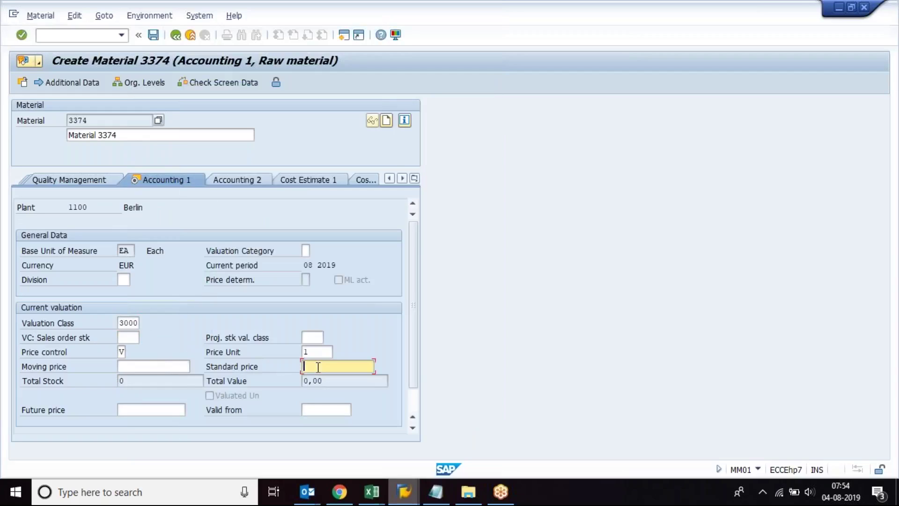
pyautogui.write('1000')
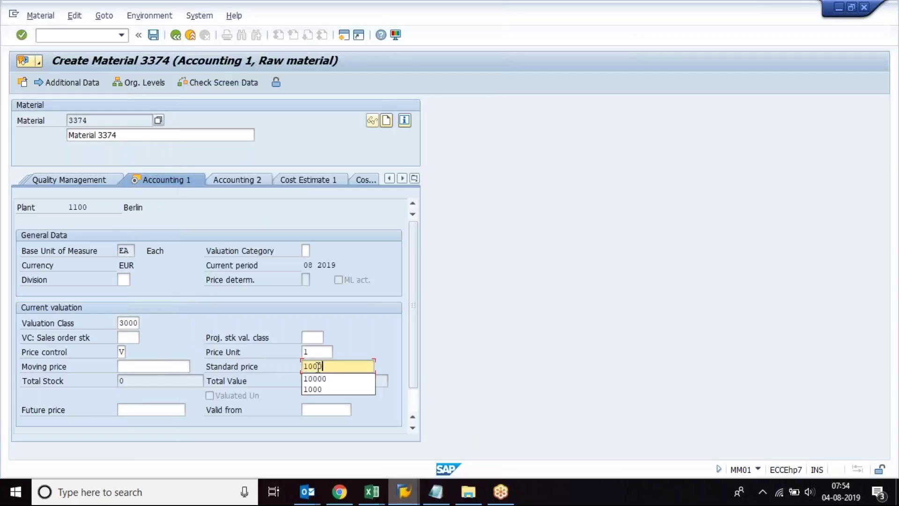
pyautogui.moveTo(318, 367); pyautogui.dragTo(273, 367)
pyautogui.press('Delete')
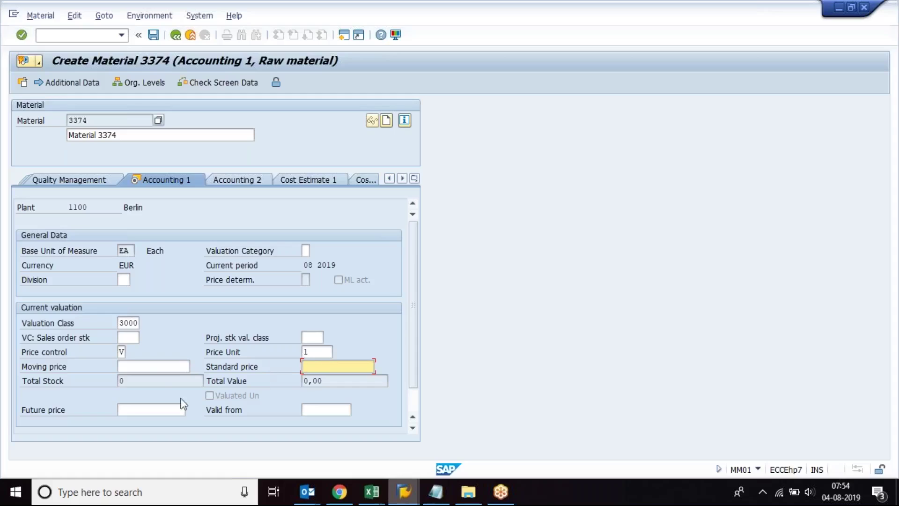
pyautogui.click(149, 366)
pyautogui.write('1000')
pyautogui.press('Return')
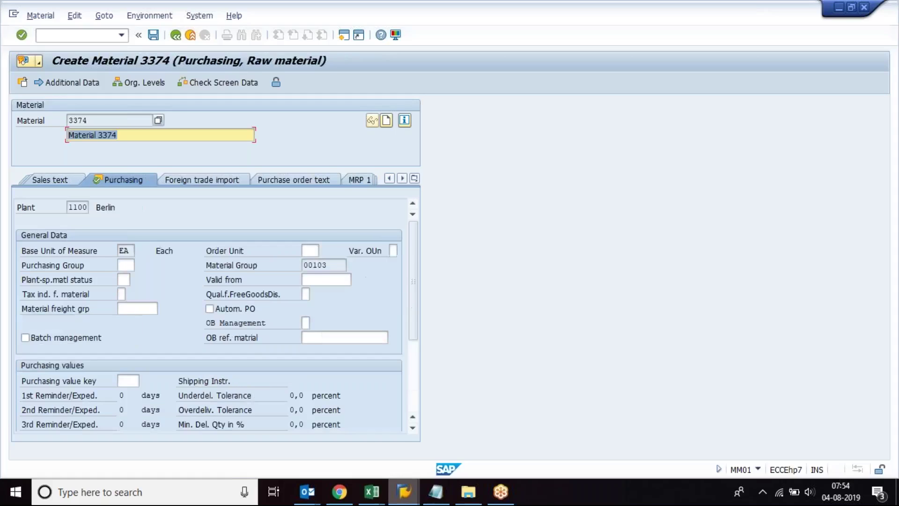
pyautogui.press('Return')
pyautogui.press('Return')
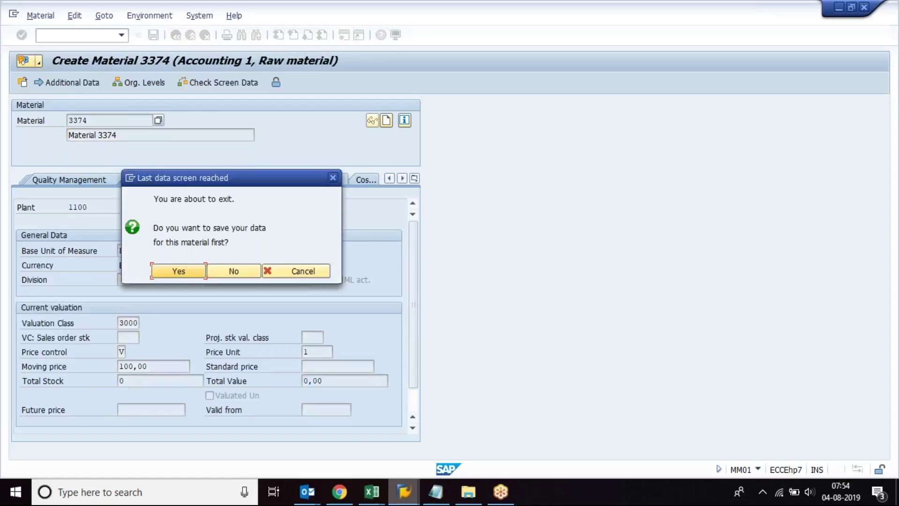
pyautogui.press('Return')
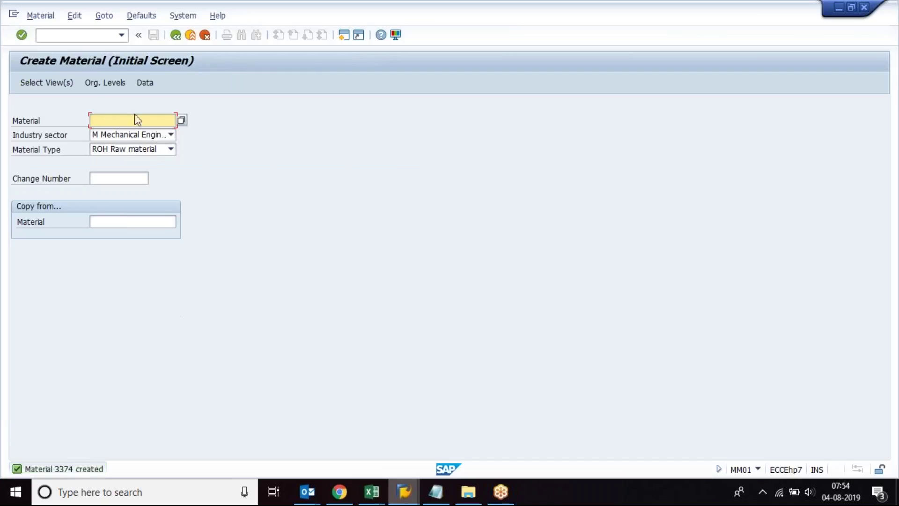
pyautogui.click(71, 34)
# Step: Display material 3374 for plant 1100 in MM03
pyautogui.write('/n')
pyautogui.press('Return')
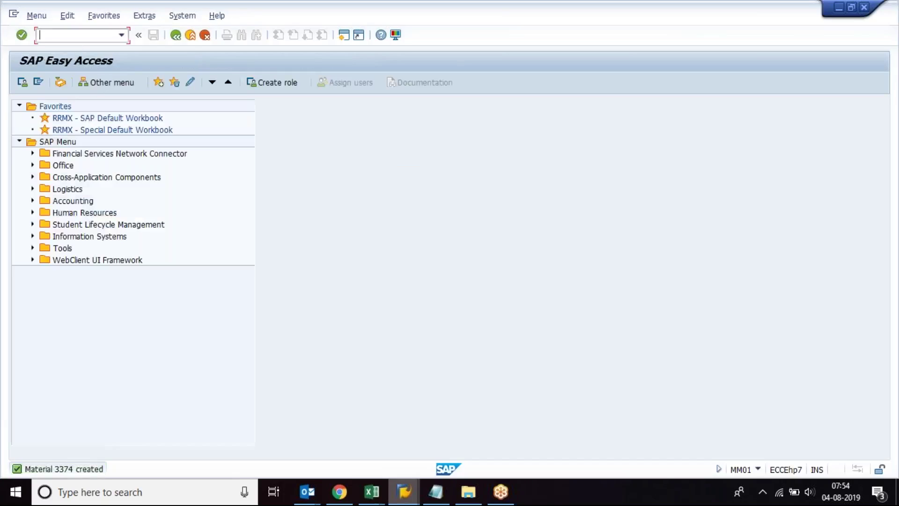
pyautogui.write('mm03')
pyautogui.press('Return')
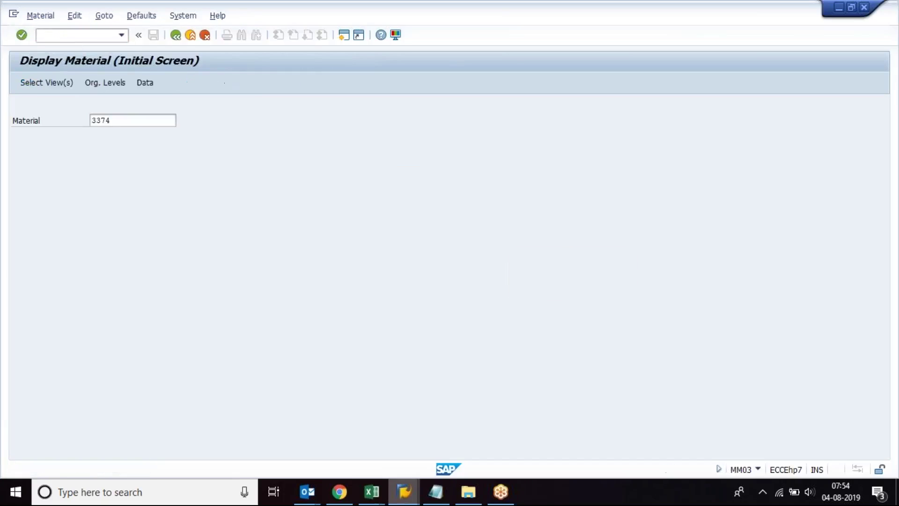
pyautogui.press('Return')
pyautogui.write('1100')
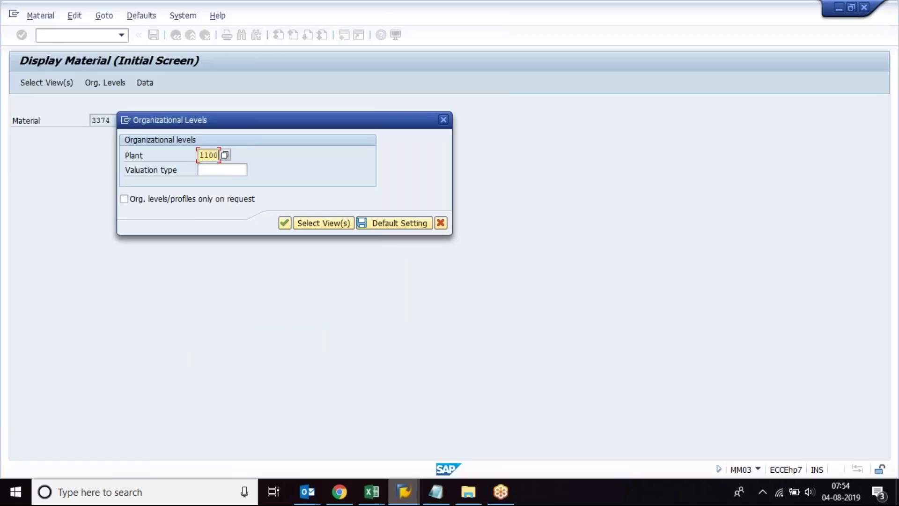
pyautogui.press('Return')
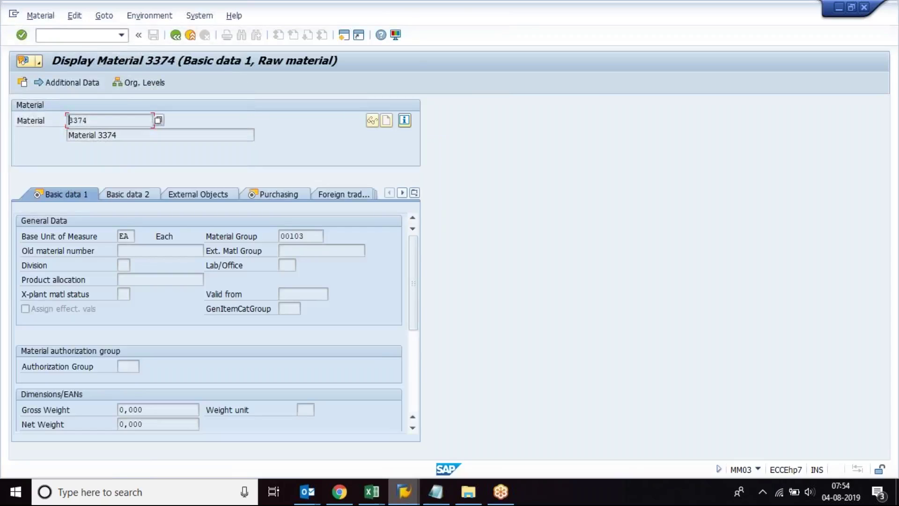
# Step: Return to the SAP Easy Access menu with /n
pyautogui.click(78, 35)
pyautogui.write('/n')
pyautogui.press('Return')
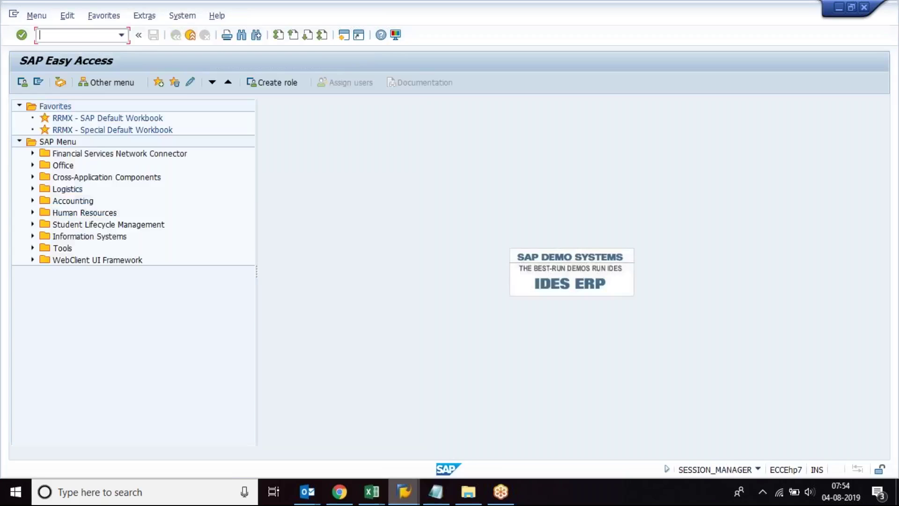
pyautogui.click(372, 492)
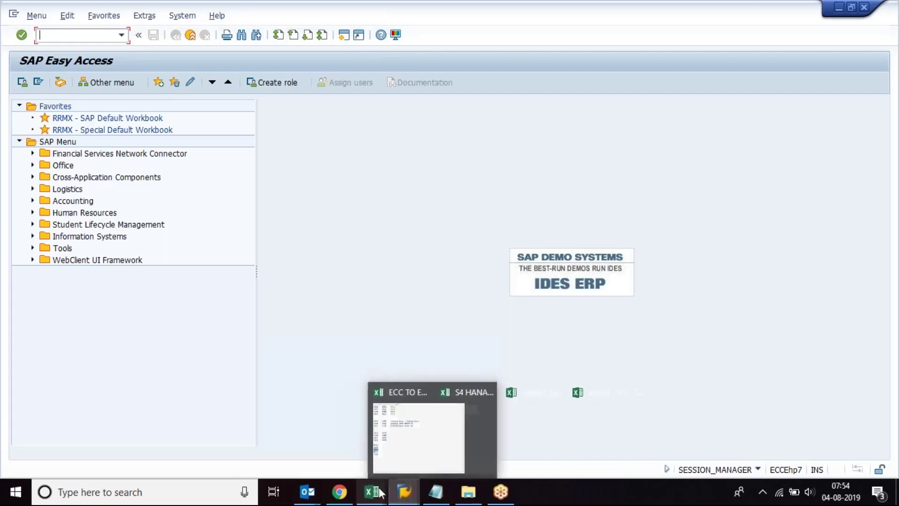
# Step: Write 'iPhone 8 white colour' in cell A11 of the Book1 notes
pyautogui.click(543, 452)
pyautogui.click(131, 319)
pyautogui.write('i')
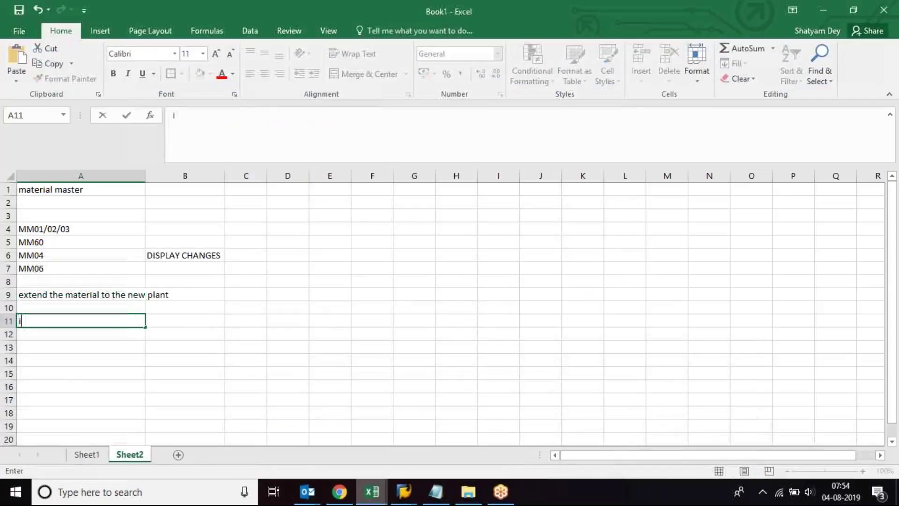
pyautogui.write('Phone ')
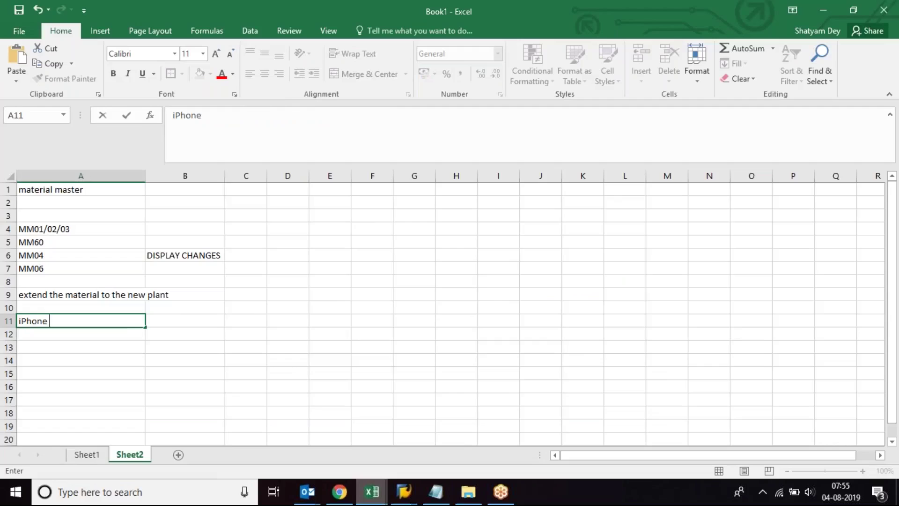
pyautogui.write('8')
pyautogui.press('Return')
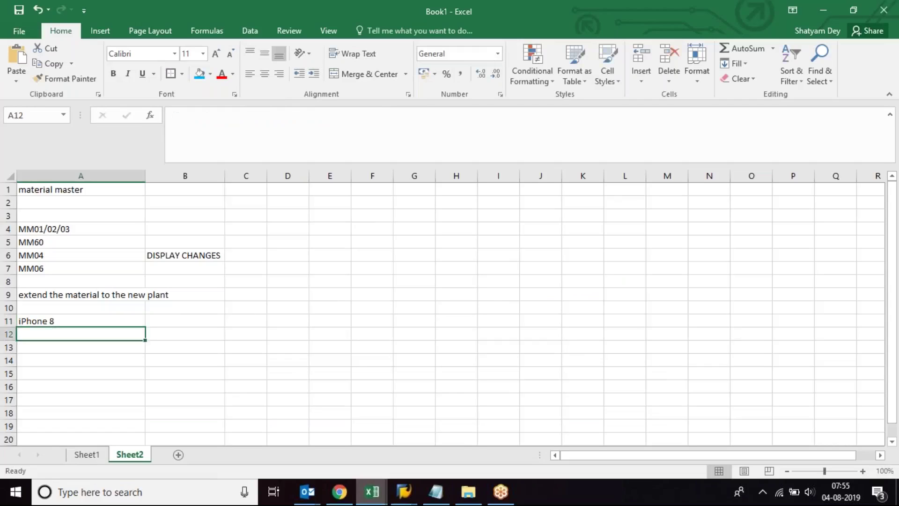
pyautogui.click(119, 317)
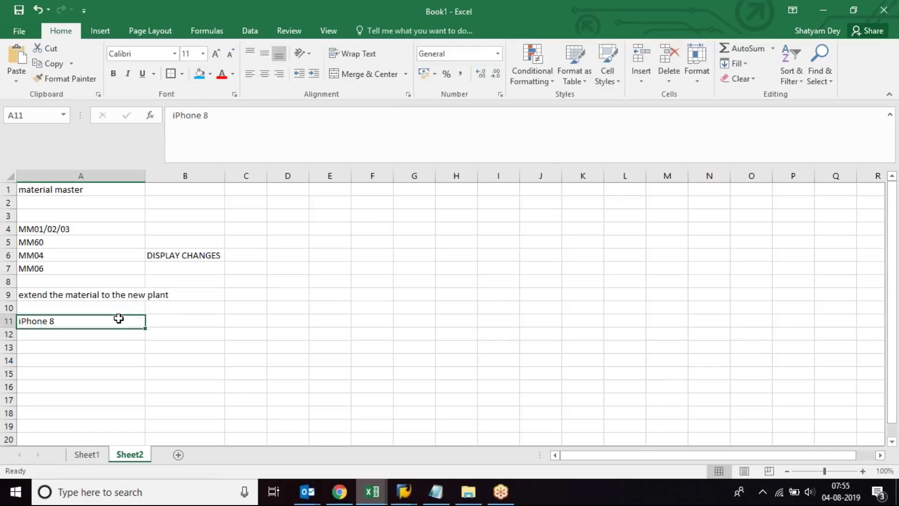
pyautogui.doubleClick(61, 321)
pyautogui.write('wh')
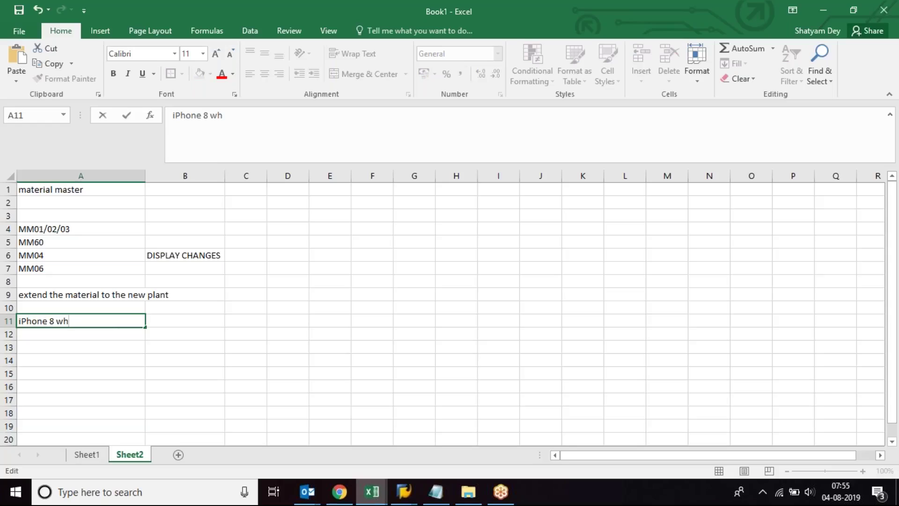
pyautogui.write('ite colour')
pyautogui.press('Return')
pyautogui.click(81, 321)
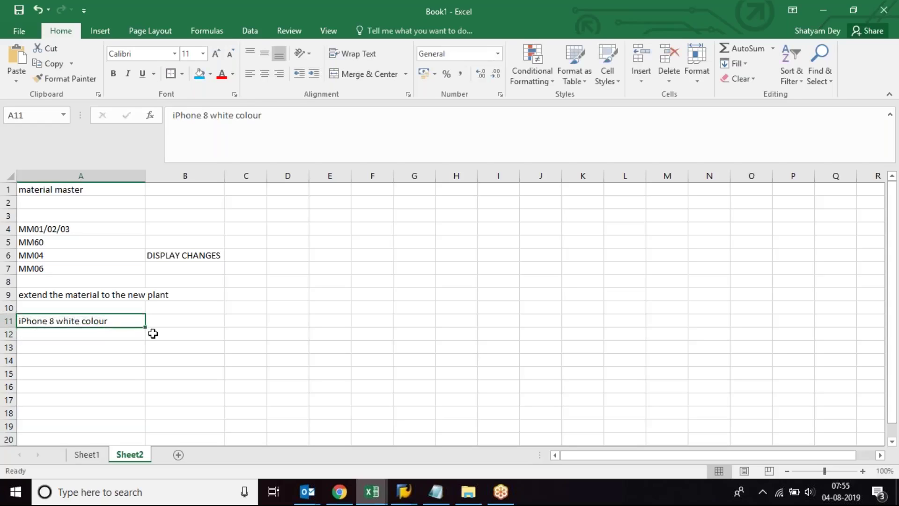
pyautogui.click(339, 492)
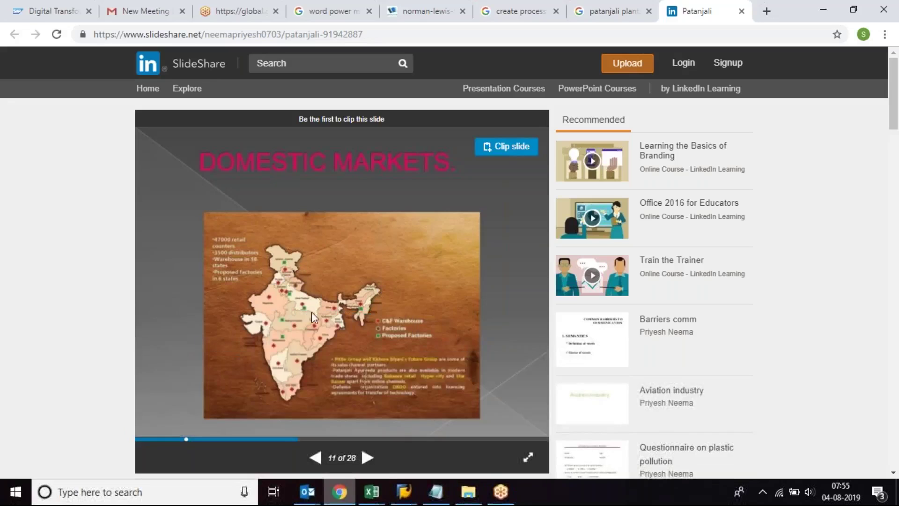
# Step: View the 'Domestic Markets' slide fullscreen, exit, and minimise Chrome
pyautogui.click(528, 457)
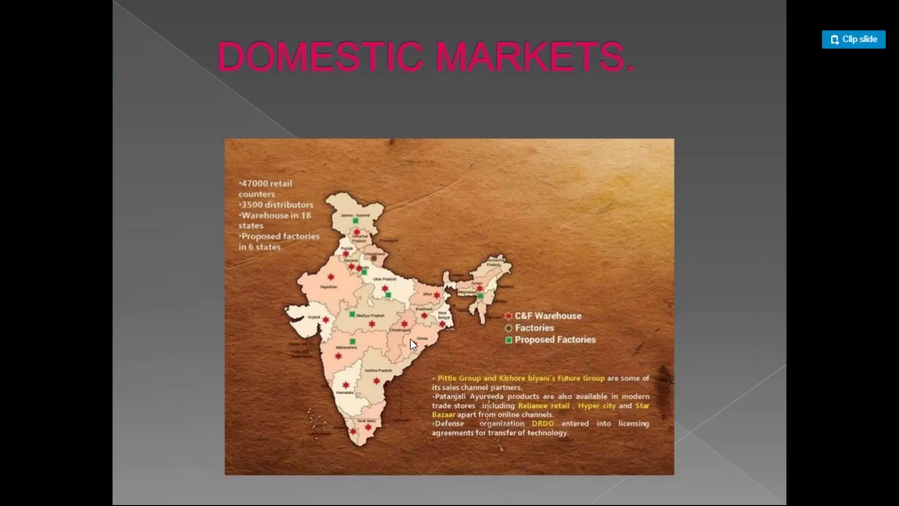
pyautogui.press('Escape')
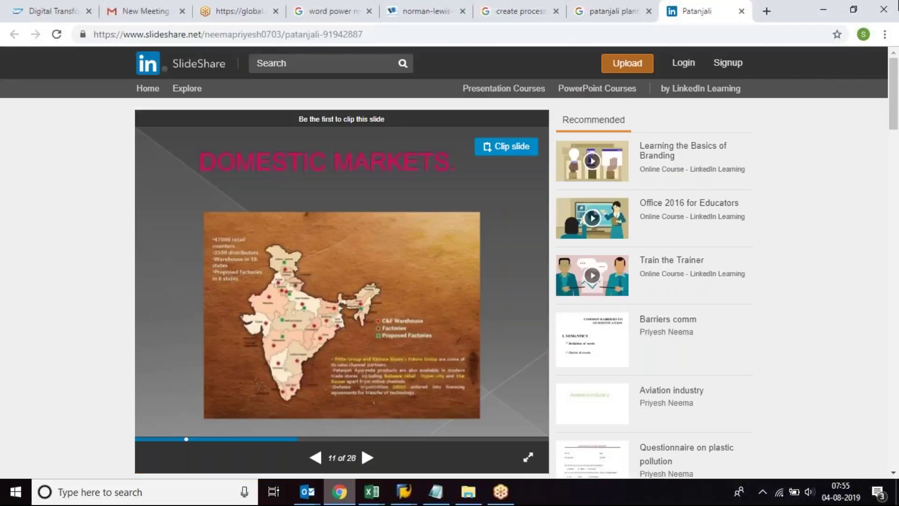
pyautogui.click(823, 11)
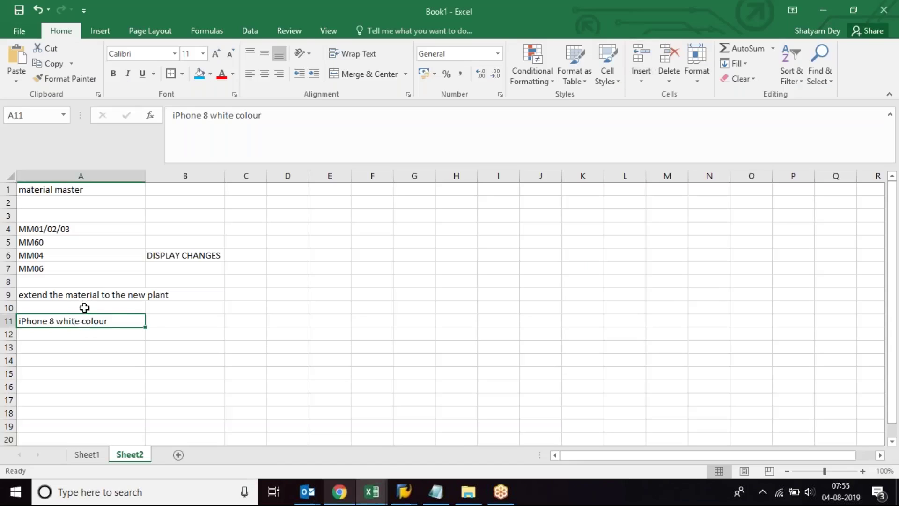
# Step: Enter material number 3374 in cell B11 beside the note
pyautogui.click(164, 319)
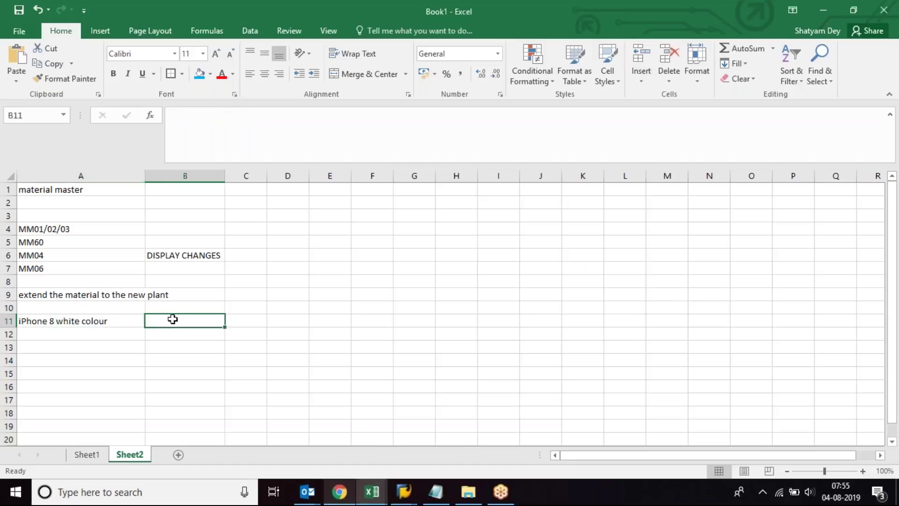
pyautogui.click(119, 318)
pyautogui.click(166, 317)
pyautogui.write('3374')
pyautogui.press('Return')
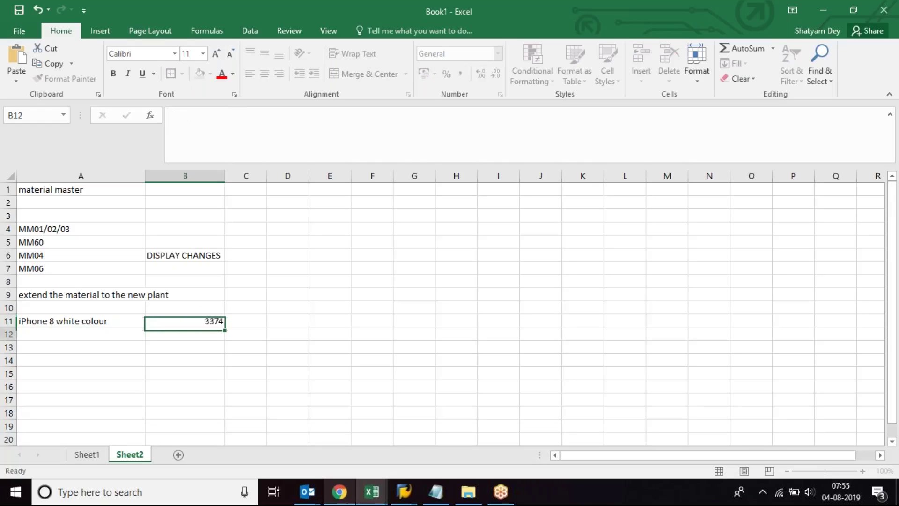
pyautogui.press('Up')
pyautogui.press('Right')
pyautogui.press('Right')
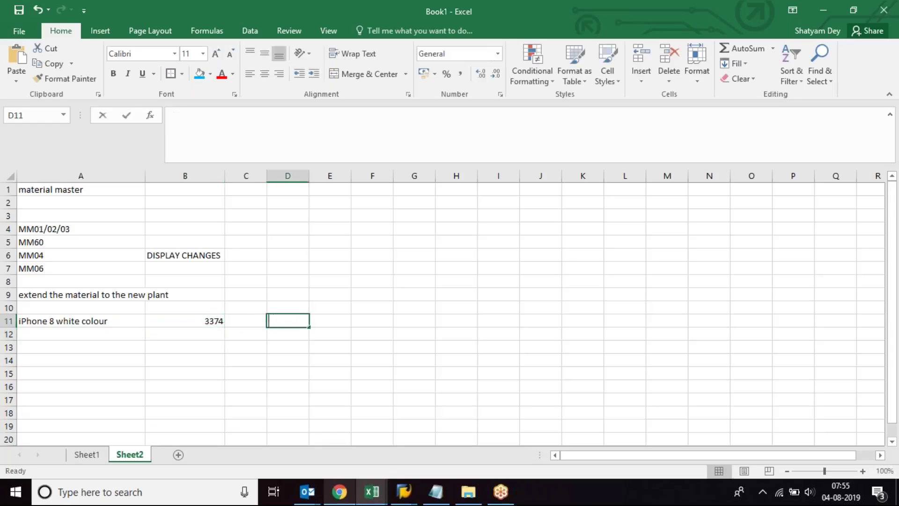
# Step: List plants 1000, 1100 and 1200 in cells D11 to D13
pyautogui.write('1000')
pyautogui.press('Return')
pyautogui.write('1100')
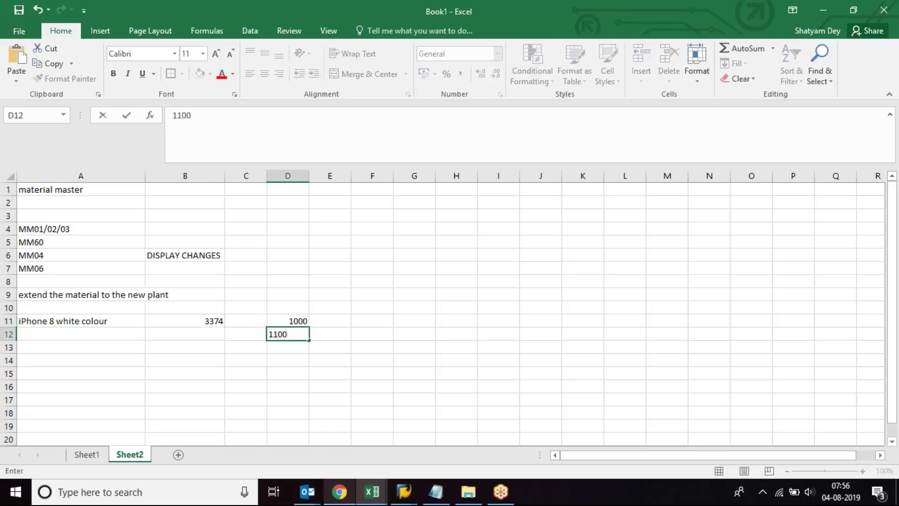
pyautogui.press('Return')
pyautogui.write('1200')
pyautogui.press('Return')
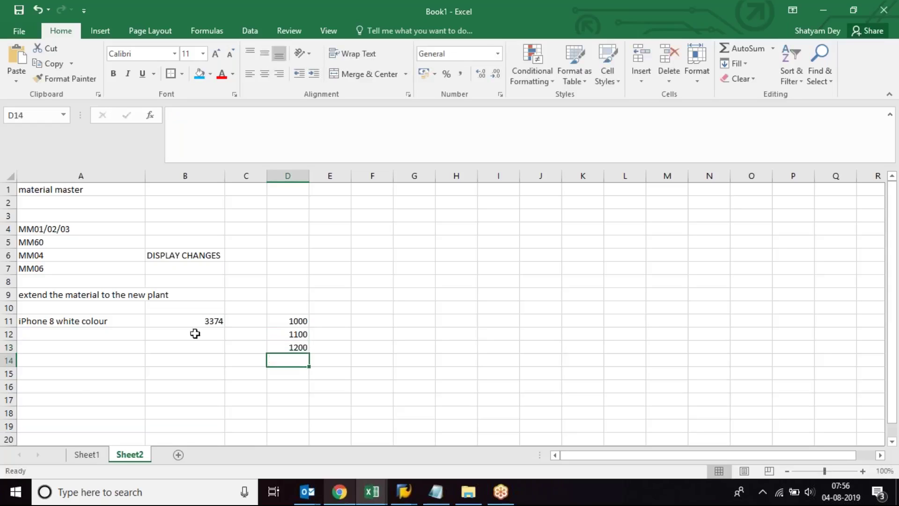
# Step: Review the noted material and plant numbers, then return to SAP
pyautogui.moveTo(288, 319); pyautogui.dragTo(292, 359)
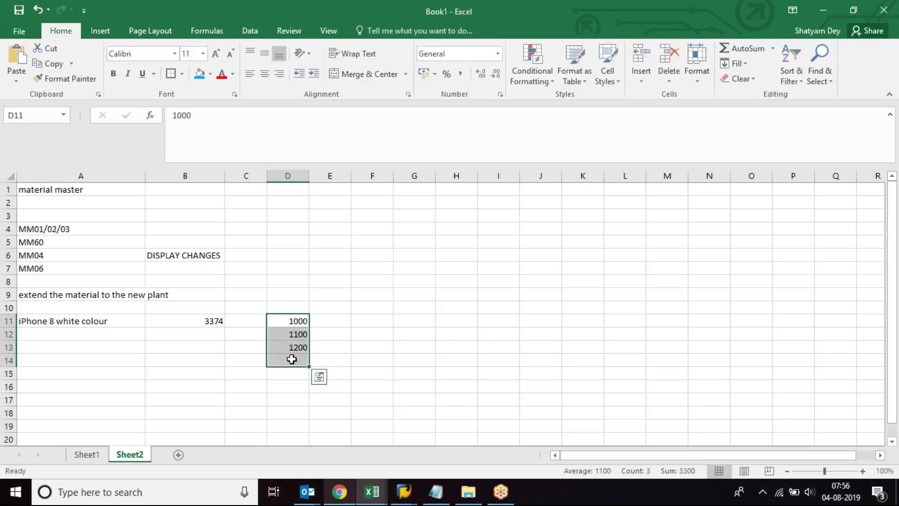
pyautogui.click(201, 320)
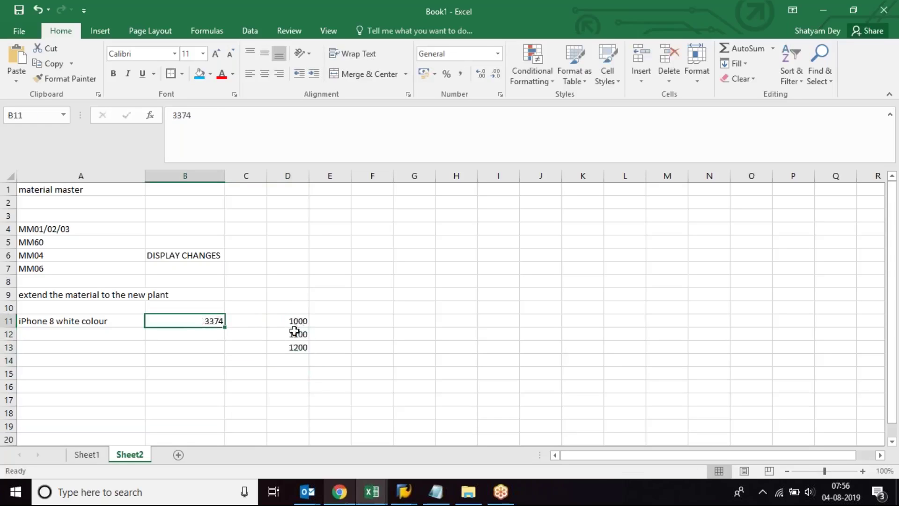
pyautogui.click(291, 344)
pyautogui.click(294, 360)
pyautogui.click(295, 372)
pyautogui.click(291, 386)
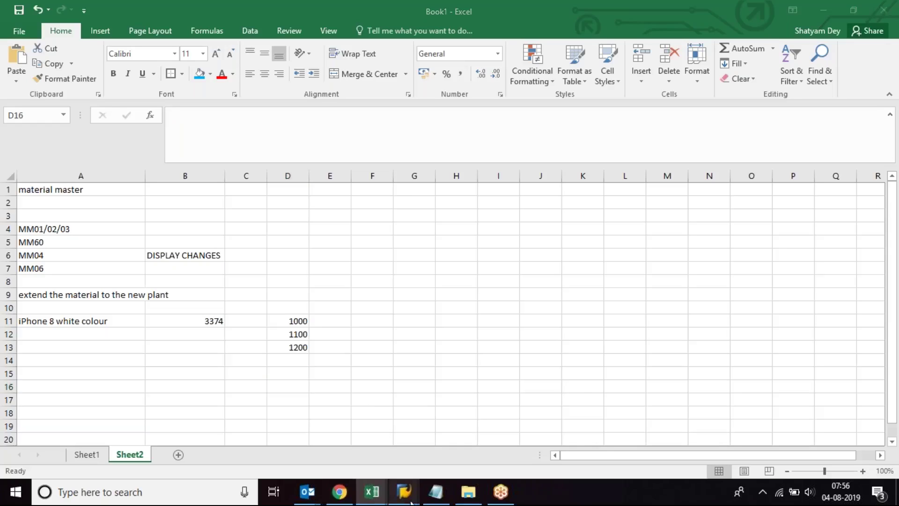
pyautogui.moveTo(404, 492)
pyautogui.click(532, 431)
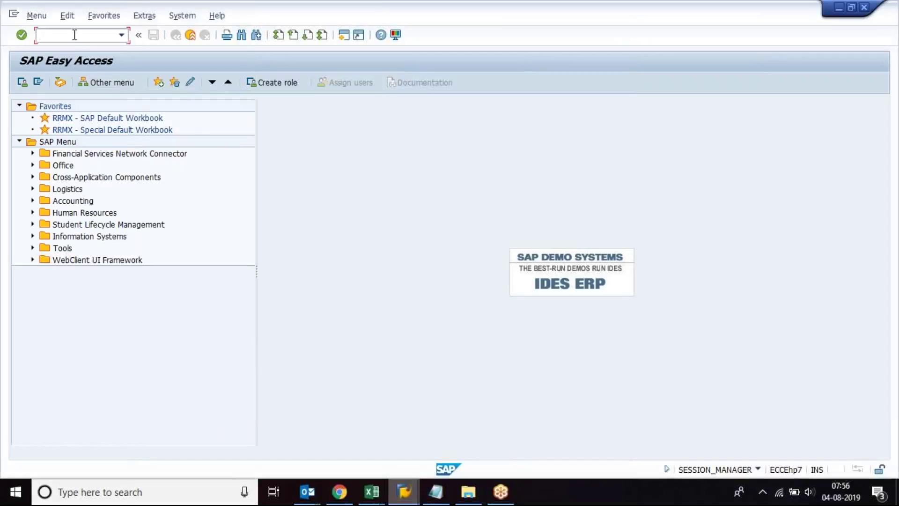
# Step: Start MM01 for material 3374 using 3374 as the reference material
pyautogui.write('mm01')
pyautogui.press('Return')
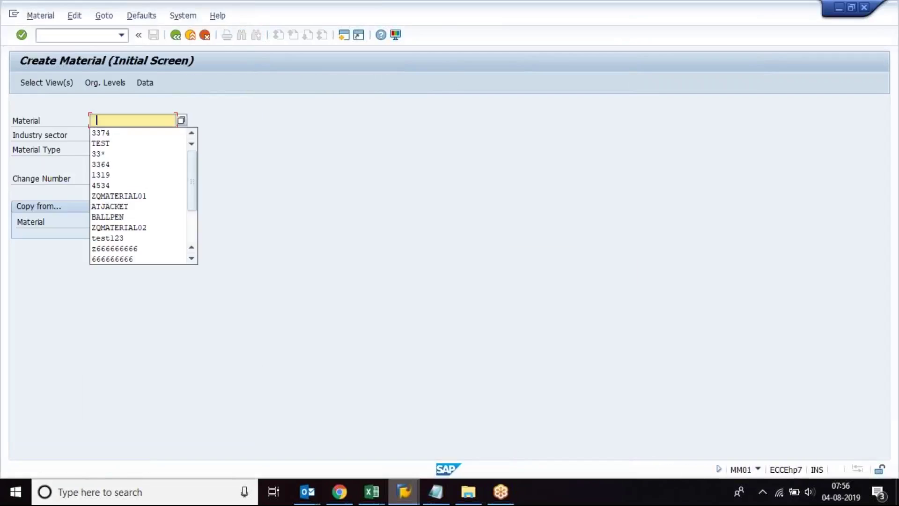
pyautogui.write('3374')
pyautogui.press('Return')
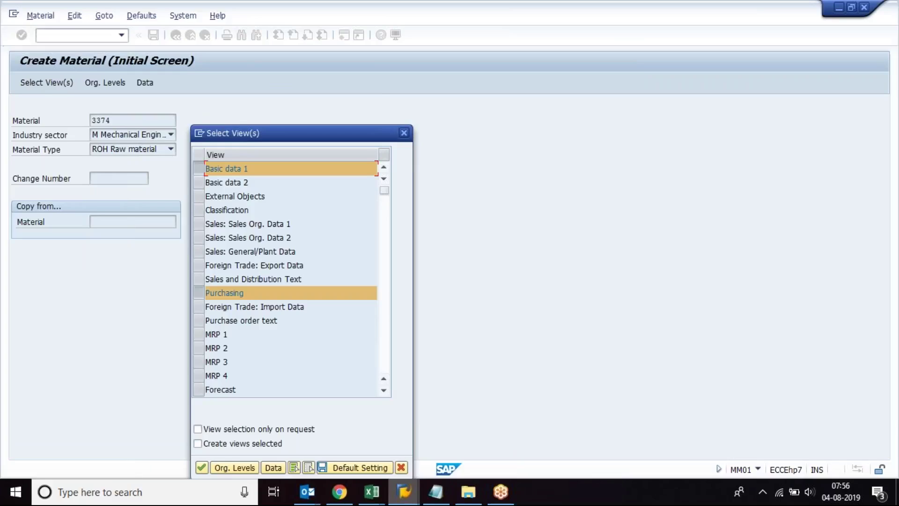
pyautogui.click(404, 136)
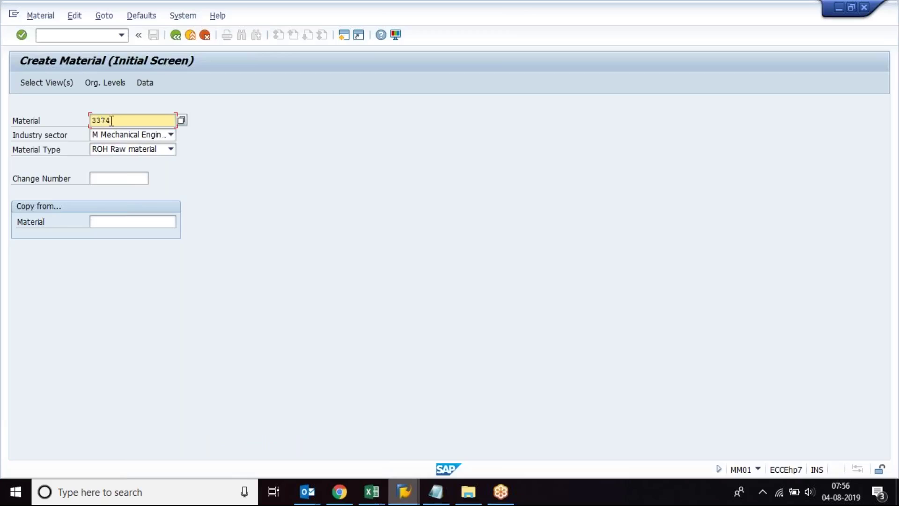
pyautogui.moveTo(112, 120); pyautogui.dragTo(74, 120)
pyautogui.hotkey('ctrl', 'c')
pyautogui.click(131, 221)
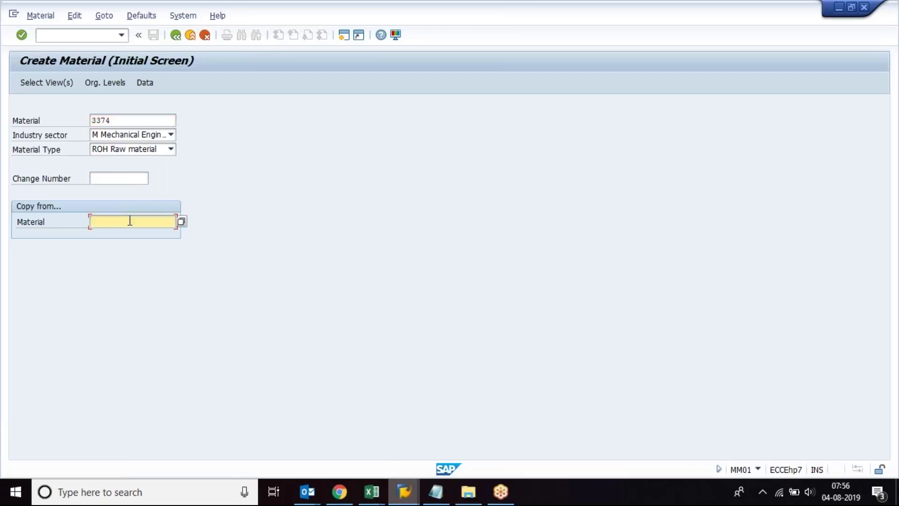
pyautogui.hotkey('ctrl', 'v')
pyautogui.press('Return')
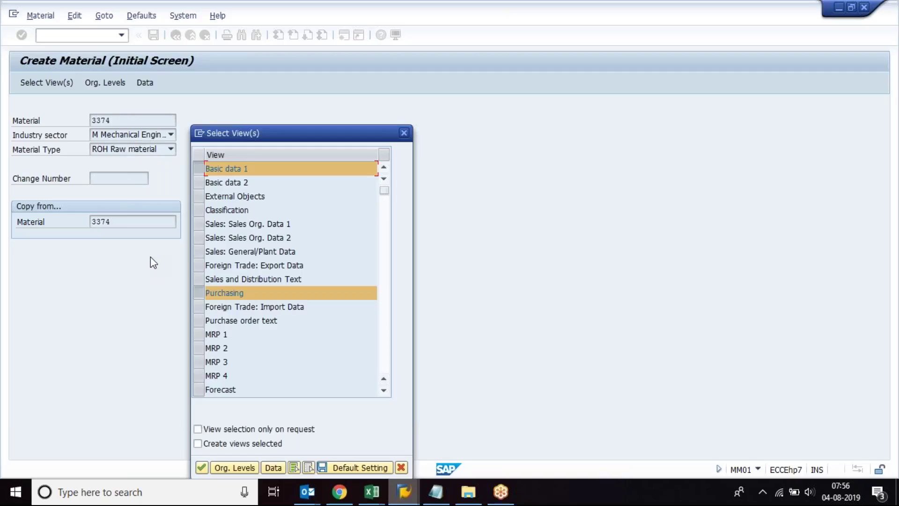
pyautogui.press('Return')
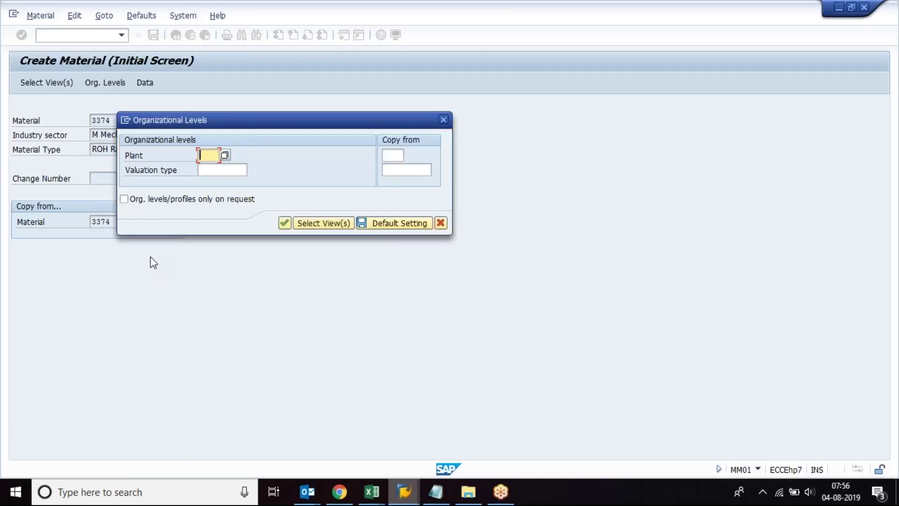
# Step: Set organizational level plant 1200, copying from plant 1000
pyautogui.moveTo(292, 117); pyautogui.dragTo(361, 127)
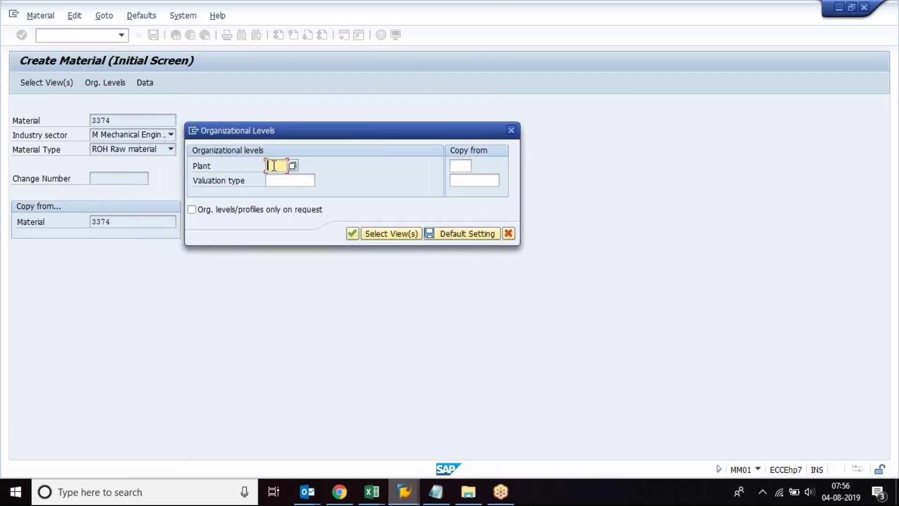
pyautogui.write('1')
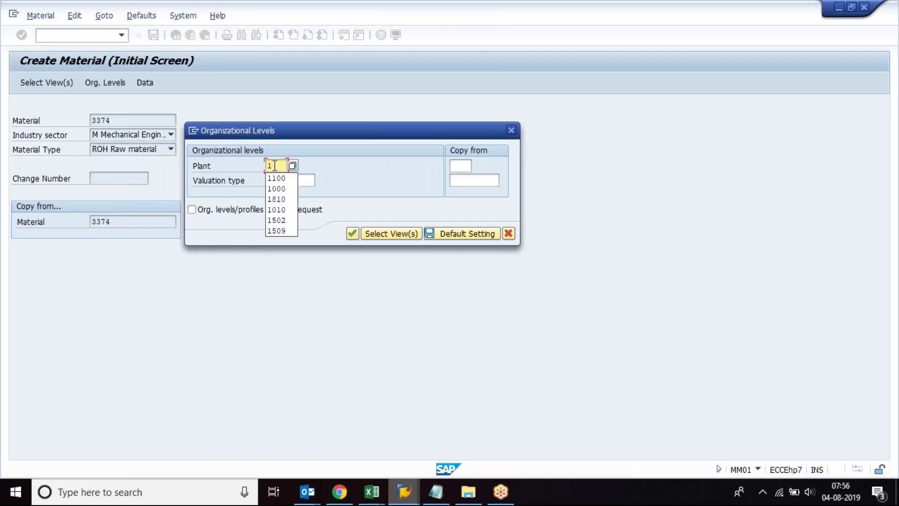
pyautogui.write('0000')
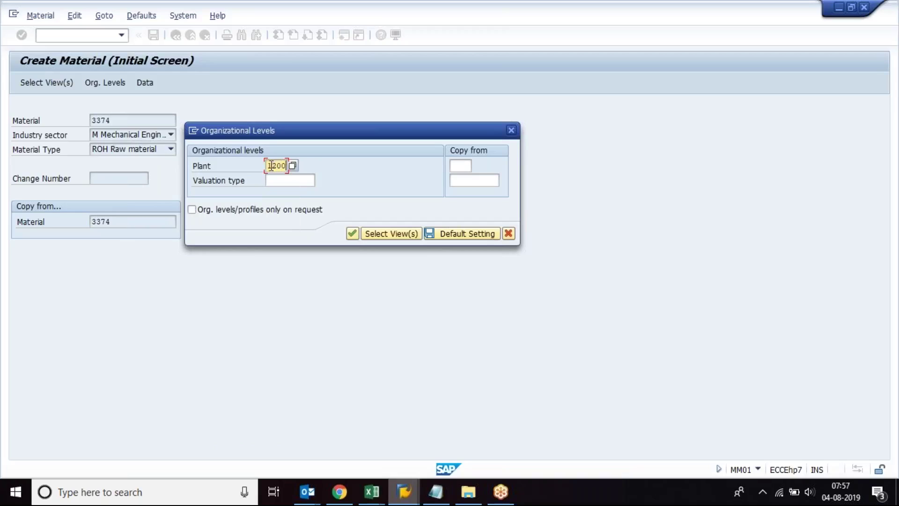
pyautogui.moveTo(268, 165); pyautogui.dragTo(311, 166)
pyautogui.click(465, 165)
pyautogui.write('100')
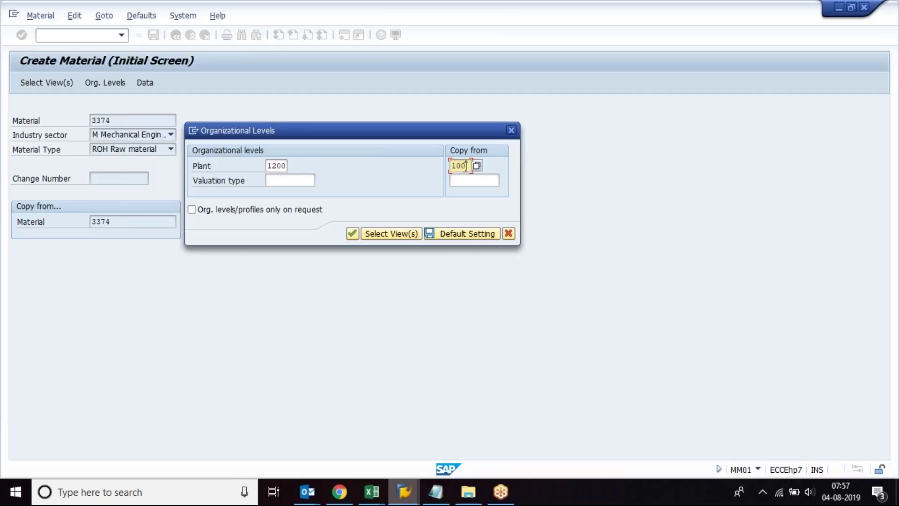
pyautogui.write('0')
pyautogui.moveTo(451, 166); pyautogui.dragTo(473, 168)
pyautogui.moveTo(268, 166); pyautogui.dragTo(297, 165)
pyautogui.press('Return')
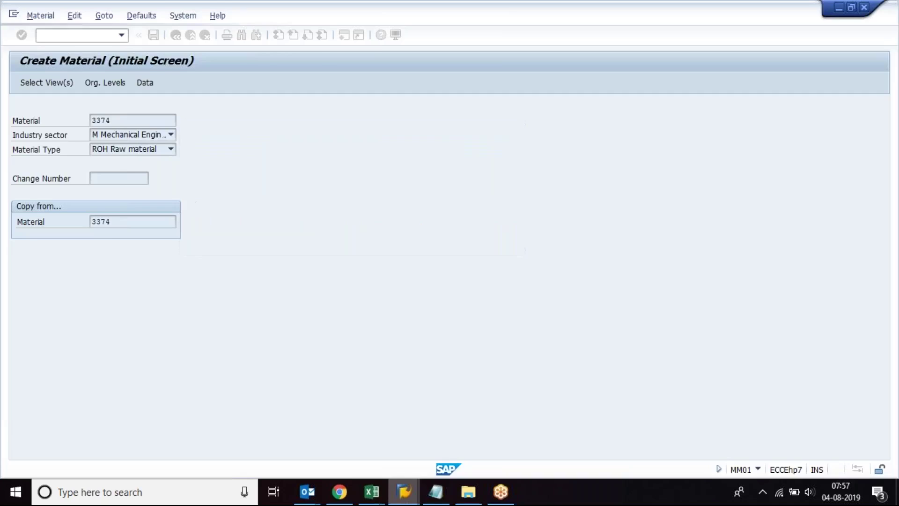
pyautogui.press('Return')
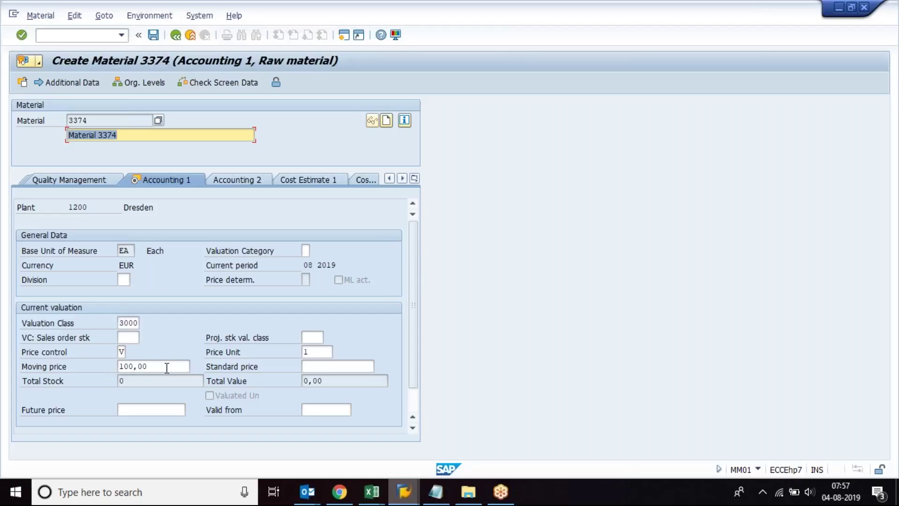
# Step: Change the moving price to 110,00 and save the material
pyautogui.click(130, 366)
pyautogui.press('BackSpace')
pyautogui.write('1')
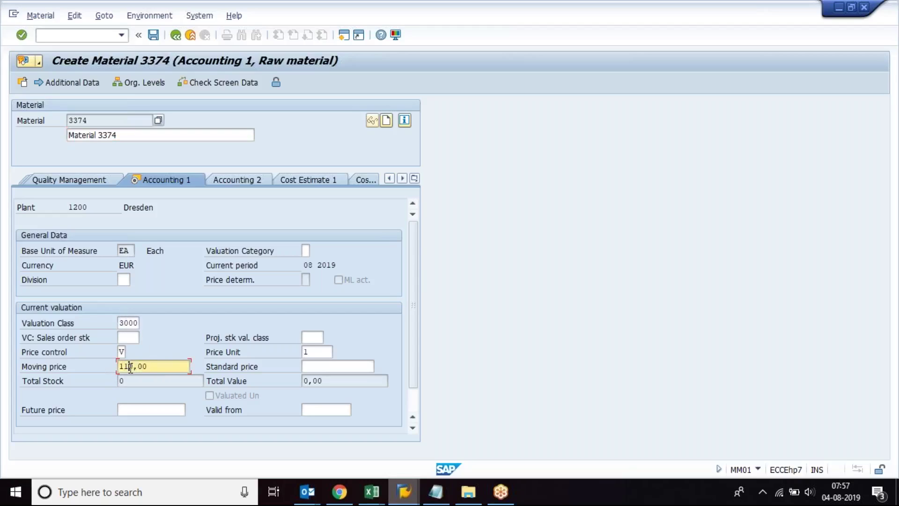
pyautogui.press('Return')
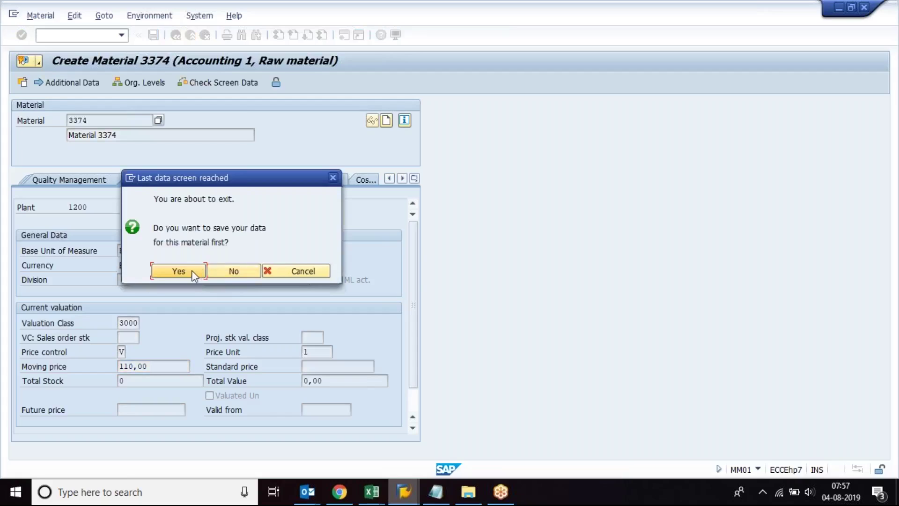
pyautogui.click(192, 272)
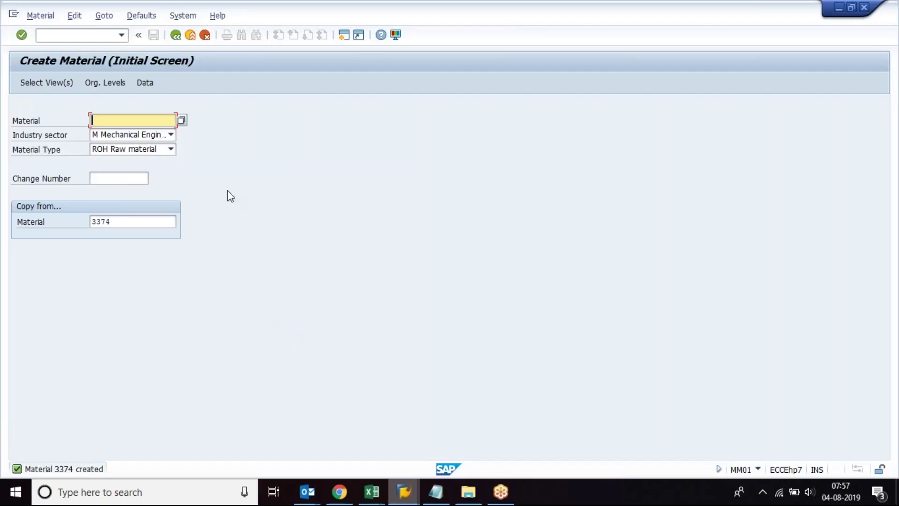
# Step: Display material 3374 for plant 1200 in MM03, showing Basic data 1
pyautogui.click(96, 34)
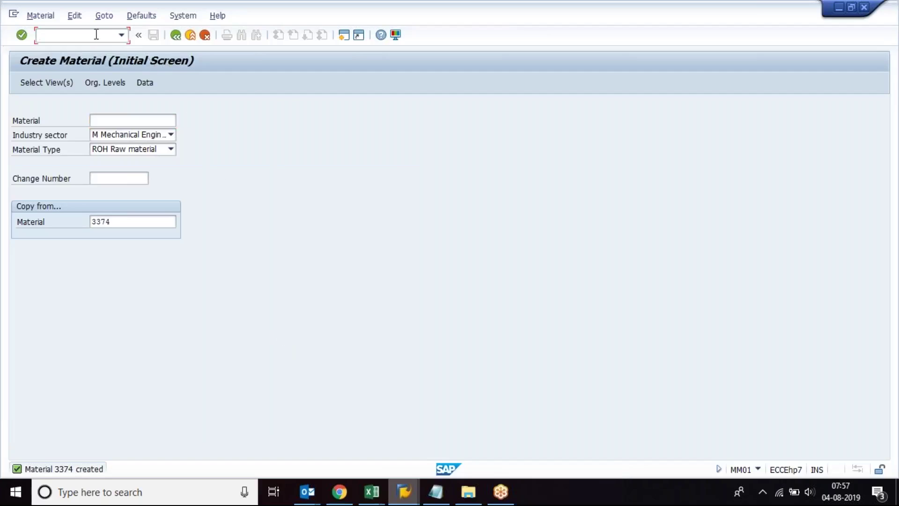
pyautogui.write('/nmm03')
pyautogui.press('Return')
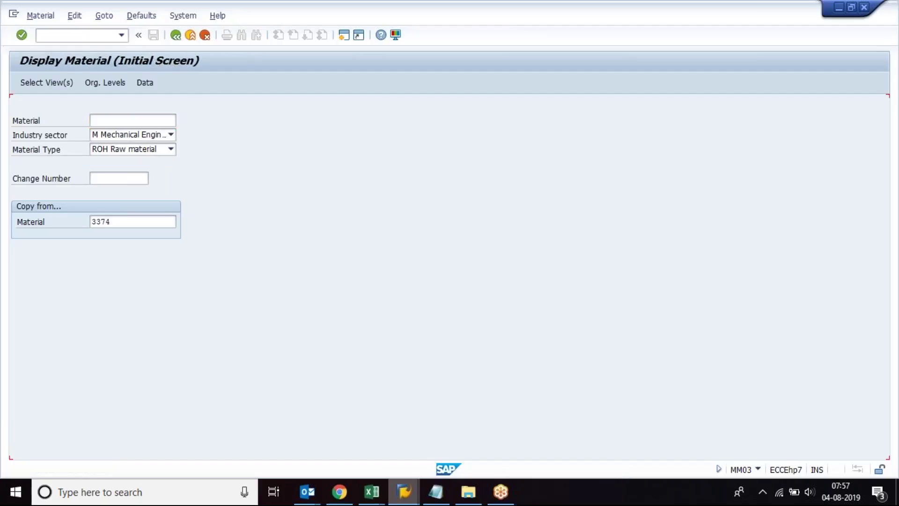
pyautogui.press('Return')
pyautogui.press('Return')
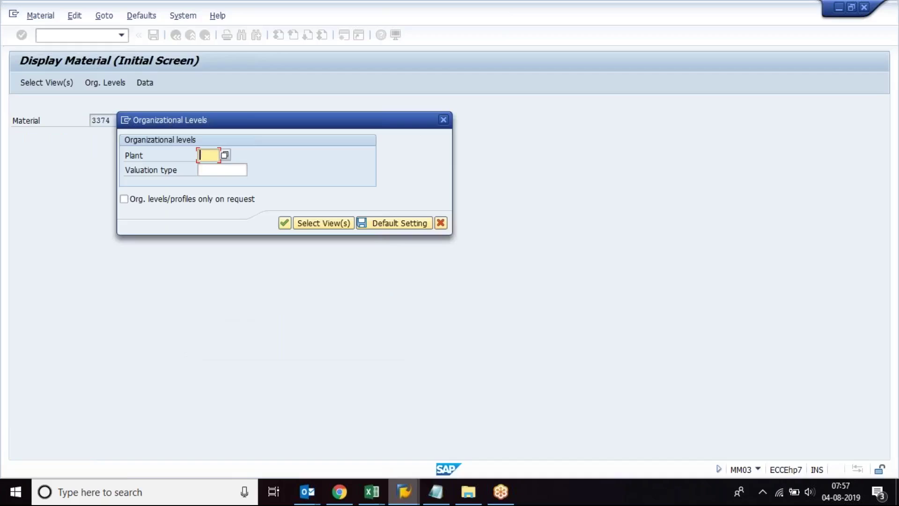
pyautogui.write('12')
pyautogui.press('Down')
pyautogui.press('Return')
pyautogui.press('Return')
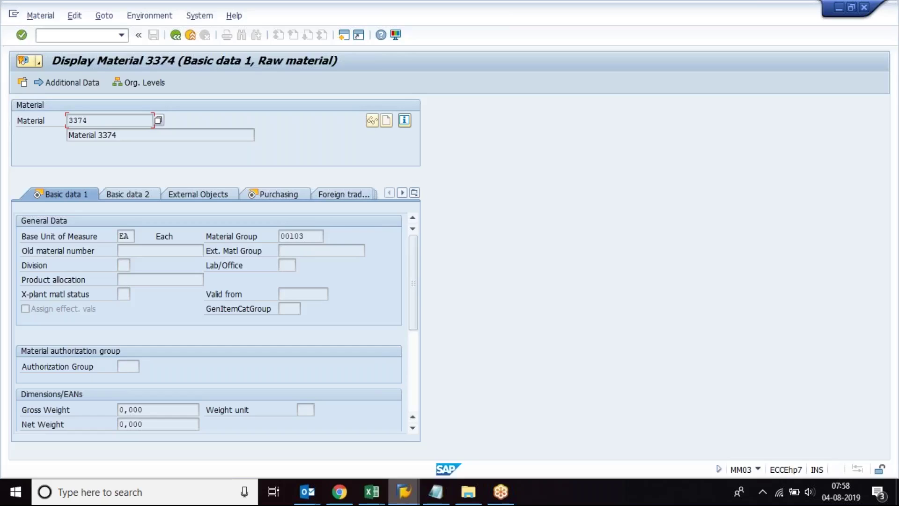
pyautogui.click(372, 492)
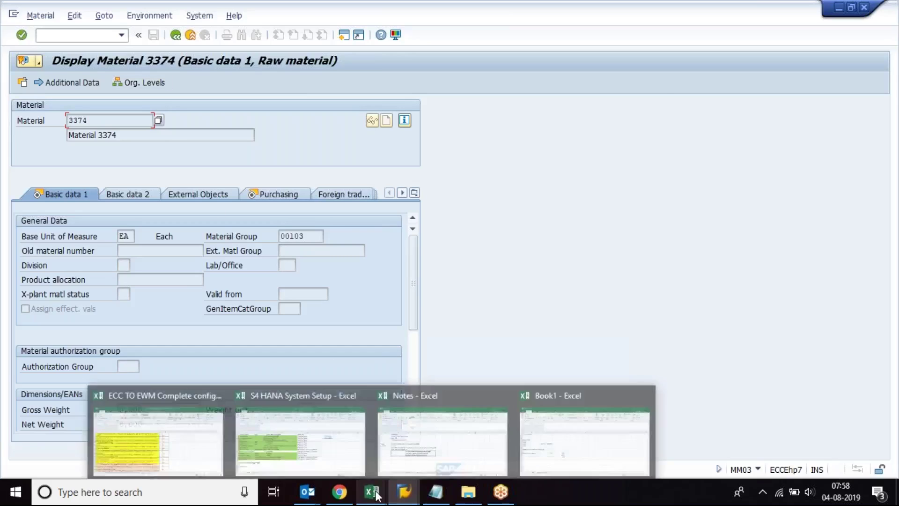
# Step: Type an 'LSMW / ABAPER WINSHUTTLE' note in A15, clear it, then show the desktop
pyautogui.click(516, 454)
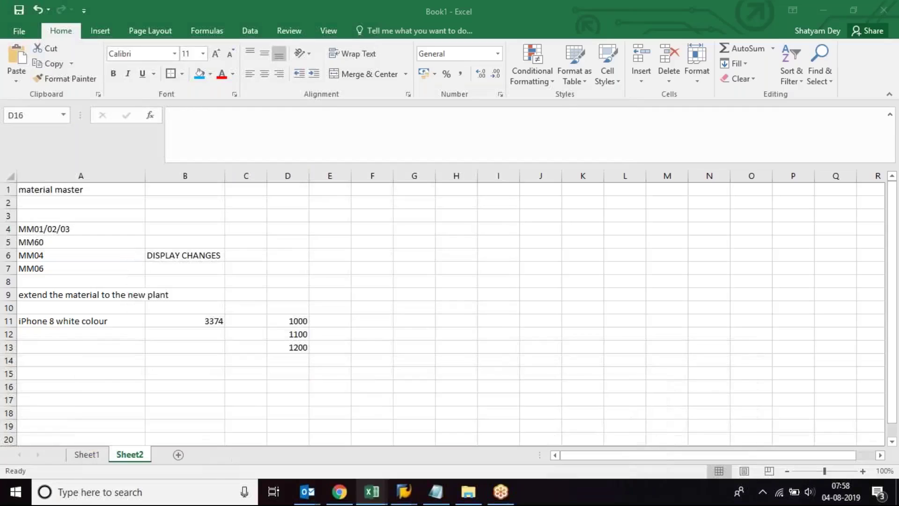
pyautogui.click(90, 375)
pyautogui.write('LSMW')
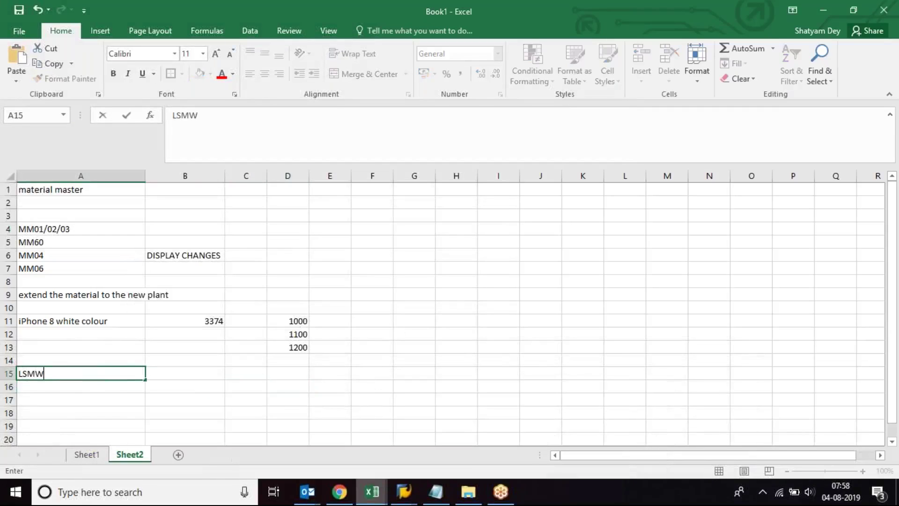
pyautogui.write(' / ABAPER')
pyautogui.press('BackSpace')
pyautogui.write('WINSHUTT')
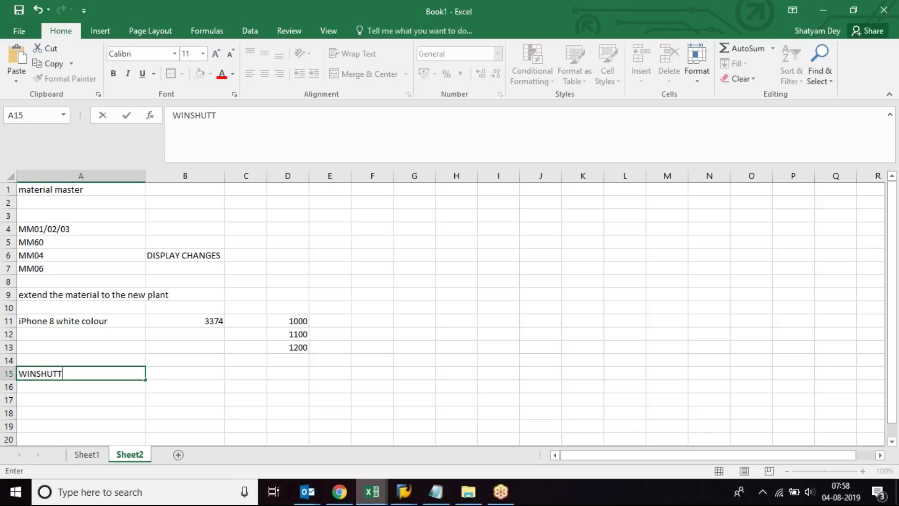
pyautogui.write('LE')
pyautogui.click(94, 387)
pyautogui.click(92, 374)
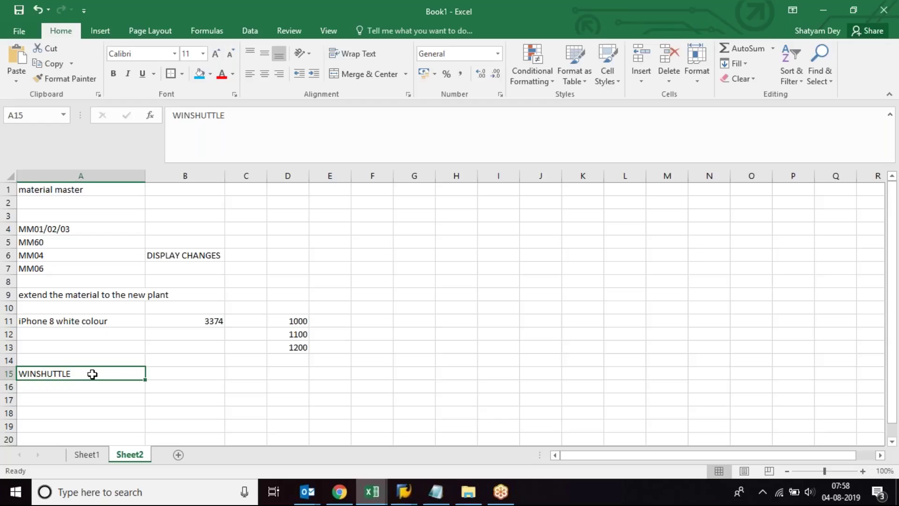
pyautogui.press('Delete')
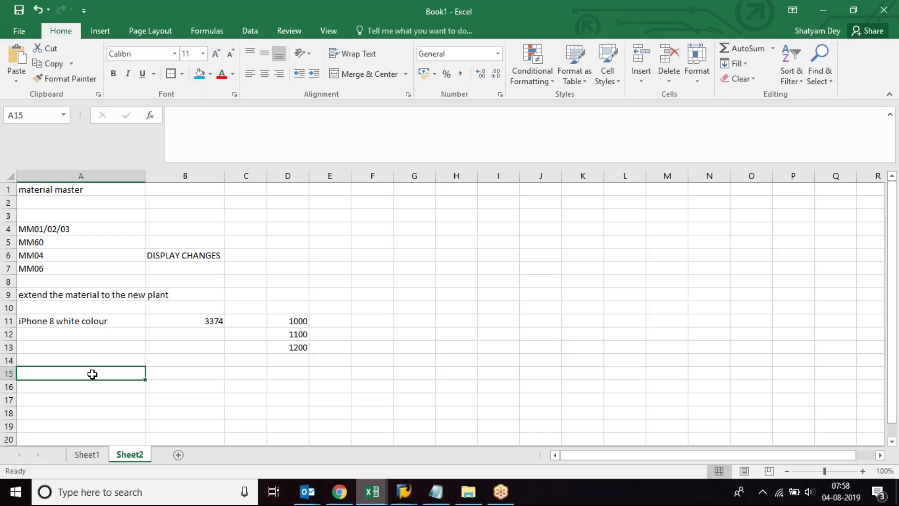
pyautogui.press('super+d')
pyautogui.click(229, 321)
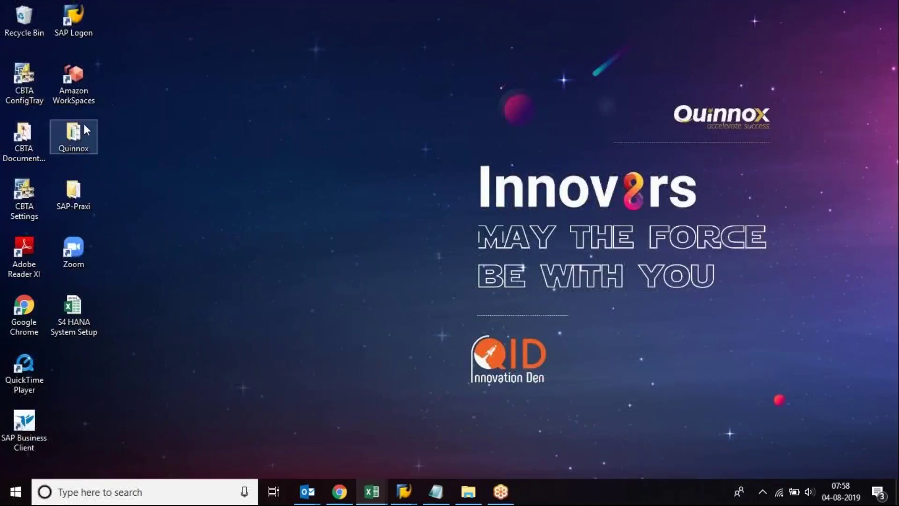
pyautogui.doubleClick(79, 147)
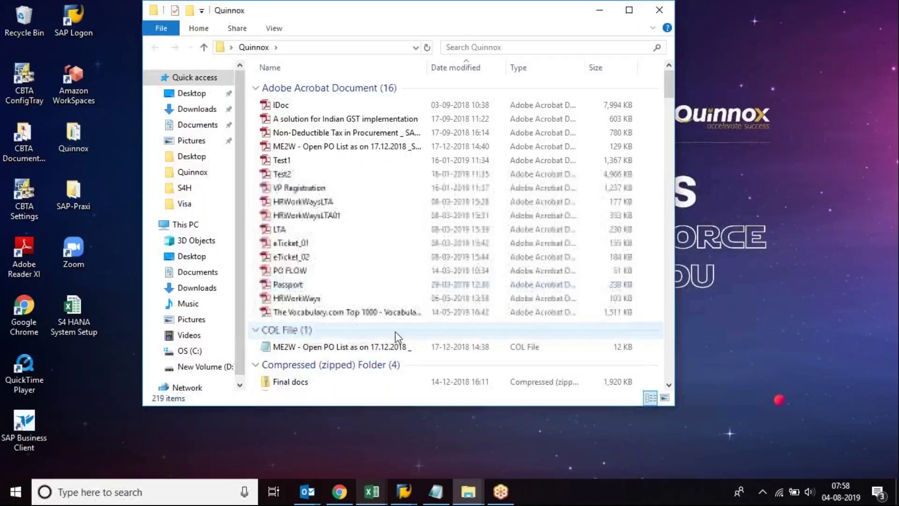
pyautogui.click(552, 51)
pyautogui.write('WINSHUTT')
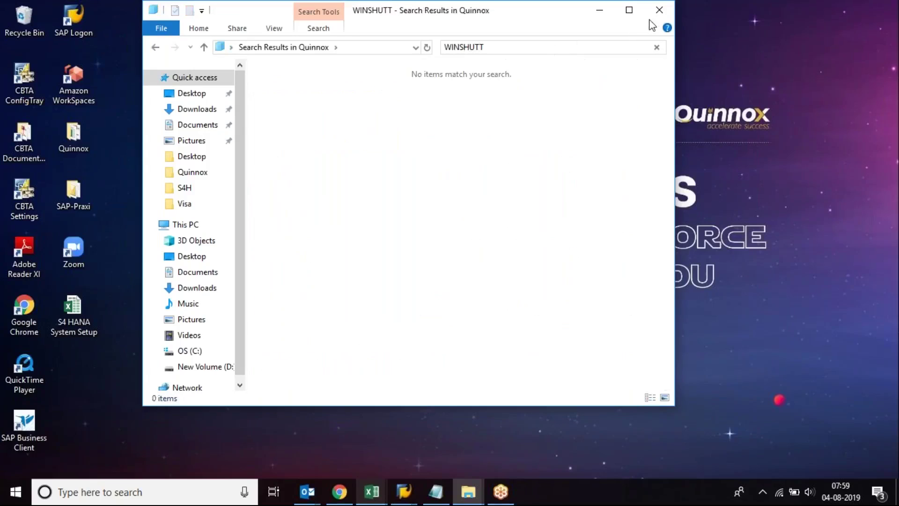
pyautogui.click(663, 11)
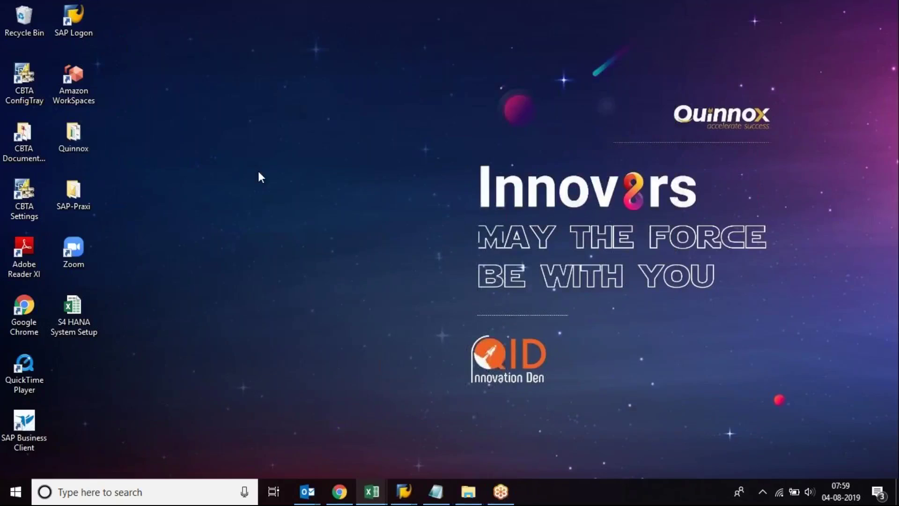
pyautogui.click(117, 492)
pyautogui.write('WINS')
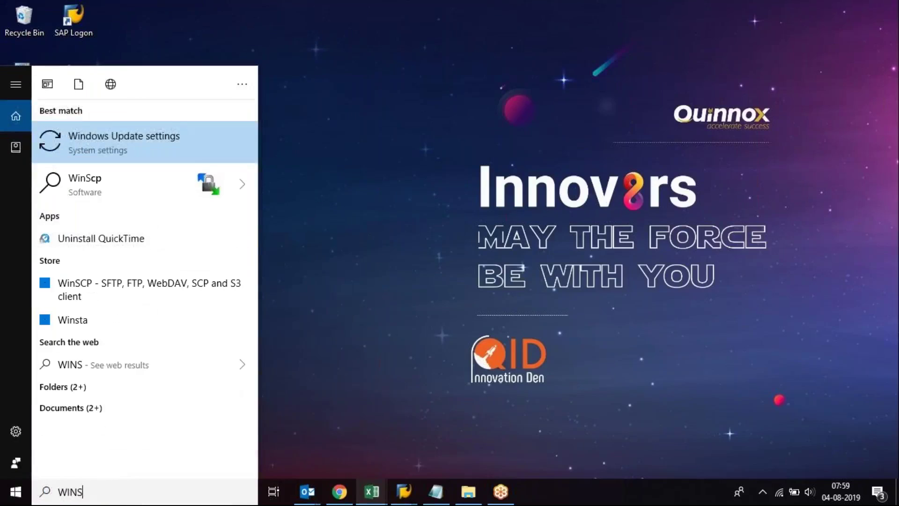
pyautogui.write('HT')
pyautogui.press('BackSpace')
pyautogui.press('BackSpace')
pyautogui.press('BackSpace')
pyautogui.press('BackSpace')
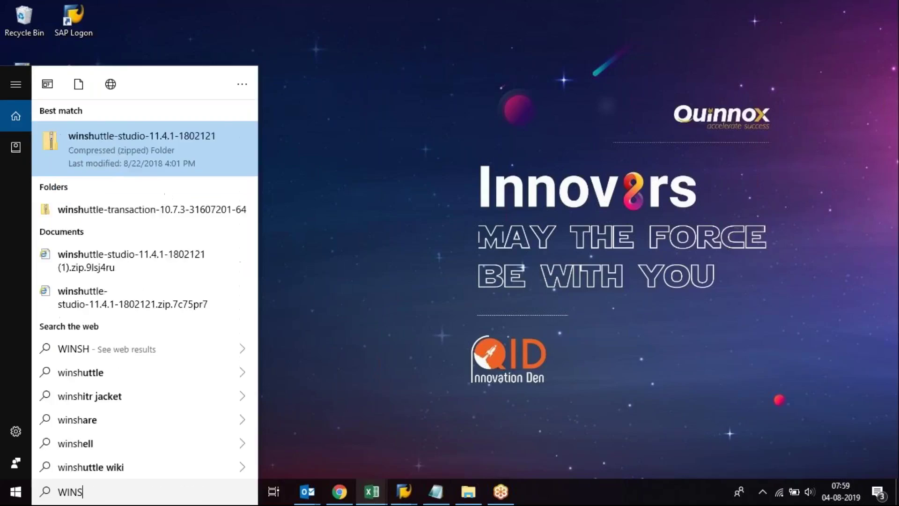
pyautogui.click(359, 392)
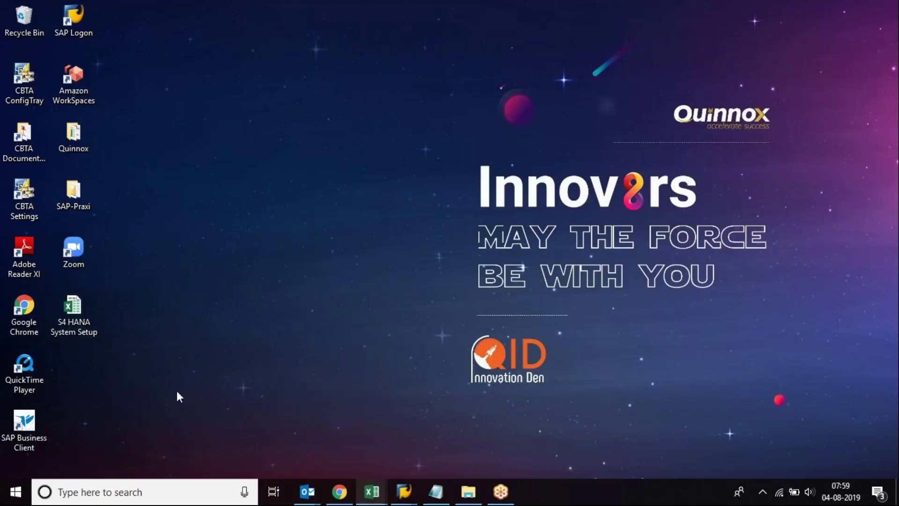
pyautogui.click(468, 491)
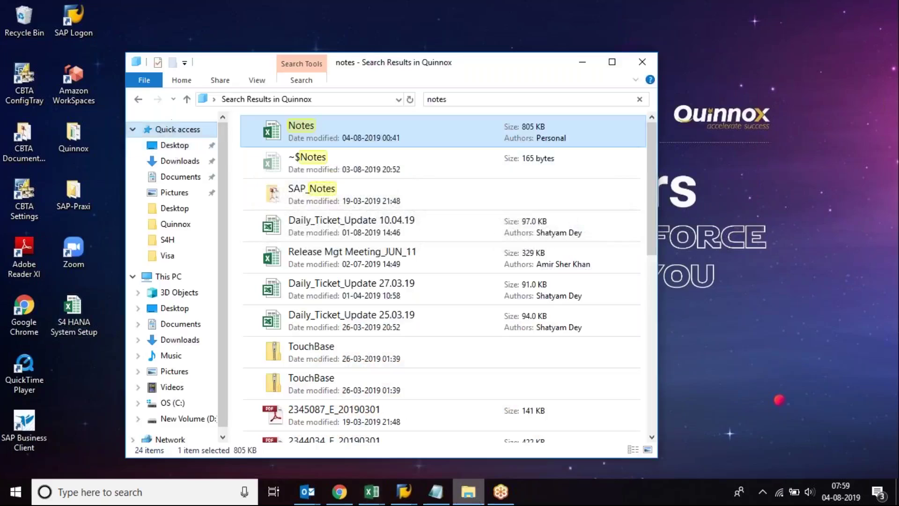
pyautogui.click(174, 146)
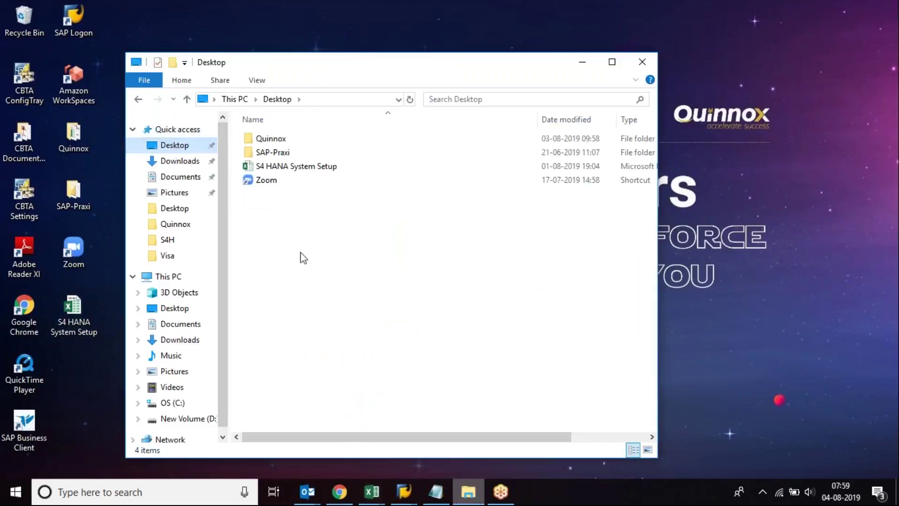
pyautogui.click(645, 63)
pyautogui.moveTo(372, 491)
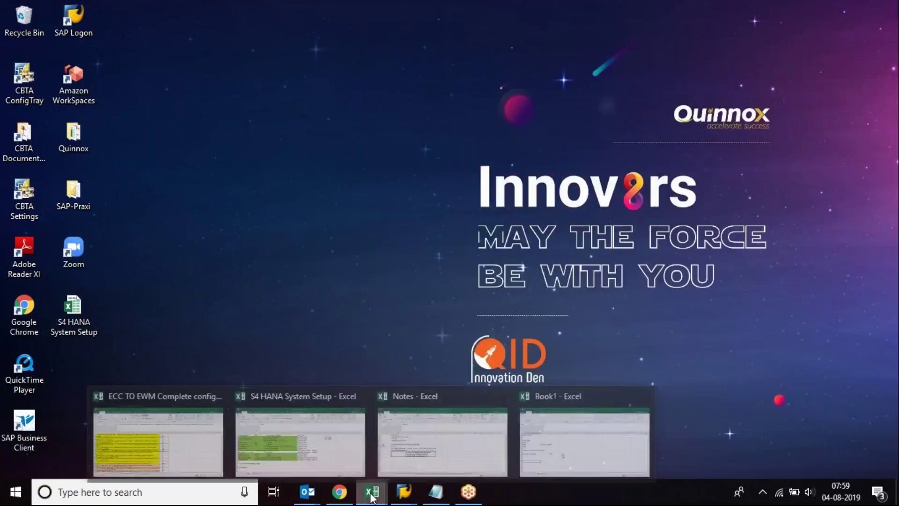
pyautogui.click(558, 456)
pyautogui.click(53, 268)
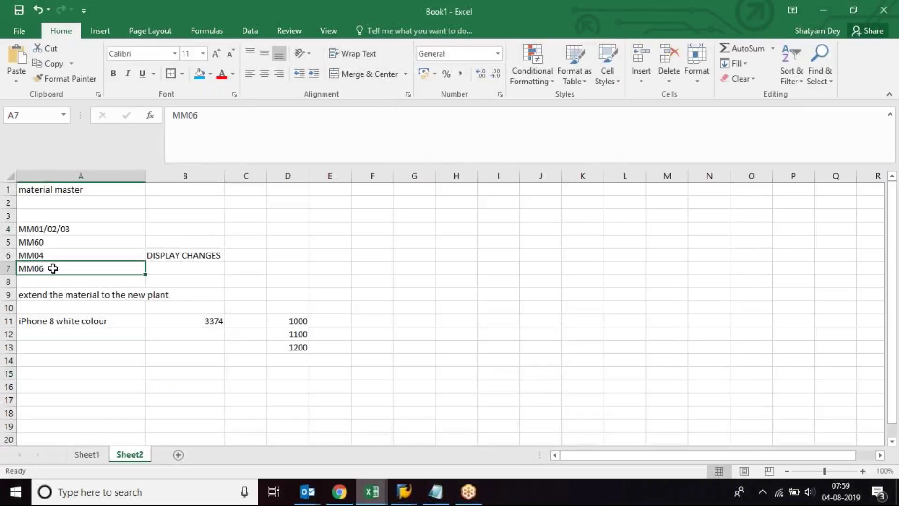
# Step: Point out the 'iPhone 8 white colour' and 3374 notes, then return to the SAP material display
pyautogui.click(99, 321)
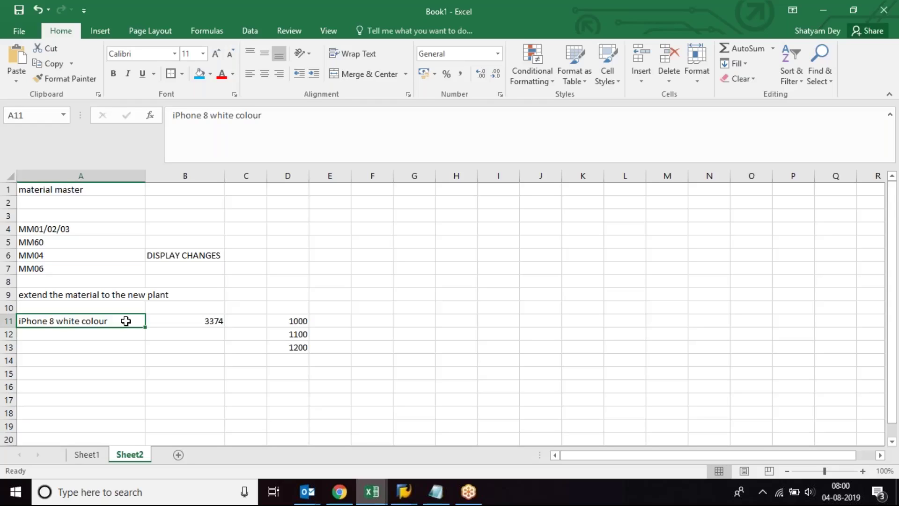
pyautogui.click(199, 322)
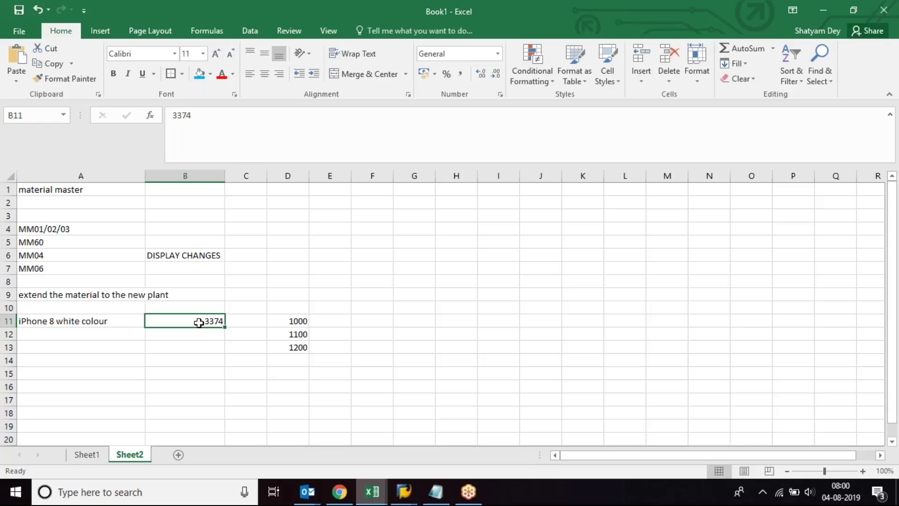
pyautogui.click(556, 440)
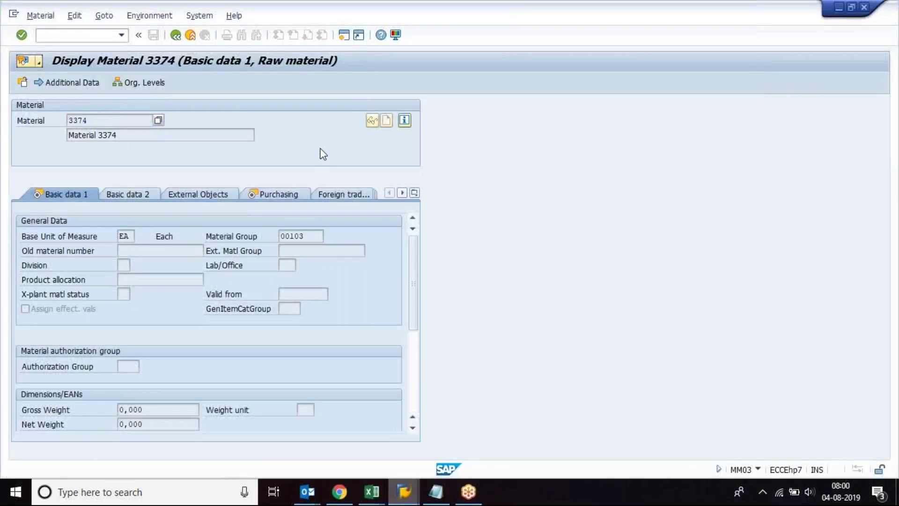
# Step: Start ME21N with the vendor from history and org data 1000 / 001 / 1000
pyautogui.write('me21n')
pyautogui.press('Return')
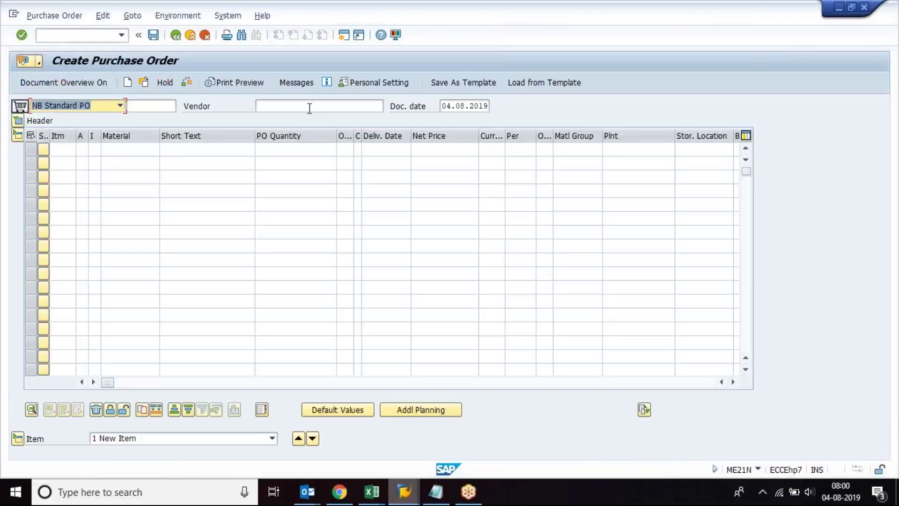
pyautogui.click(310, 108)
pyautogui.press('space')
pyautogui.press('Down')
pyautogui.press('Return')
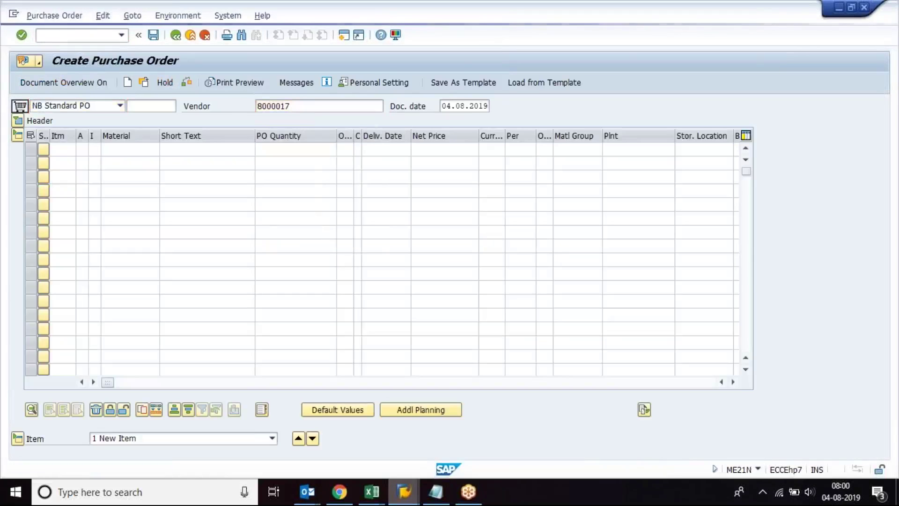
pyautogui.press('space')
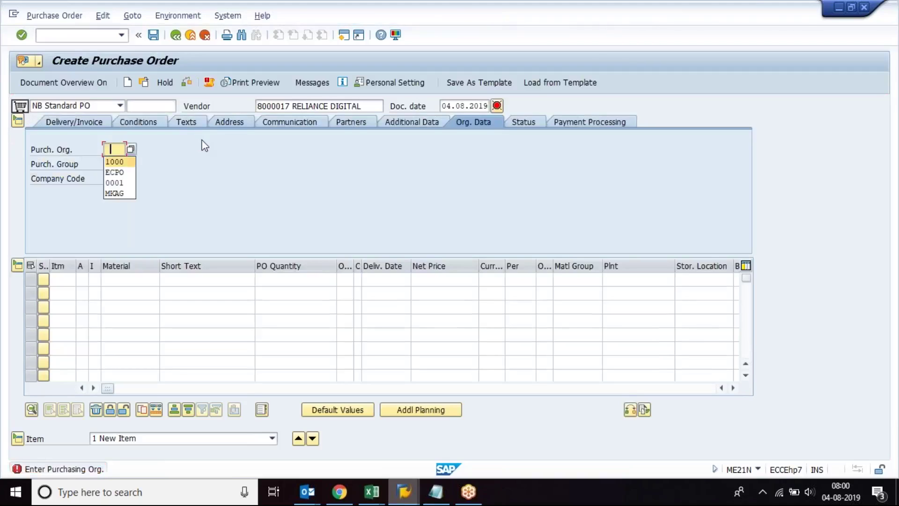
pyautogui.press('Tab')
pyautogui.press('space')
pyautogui.press('Down')
pyautogui.press('Tab')
pyautogui.press('space')
pyautogui.press('Down')
pyautogui.press('Return')
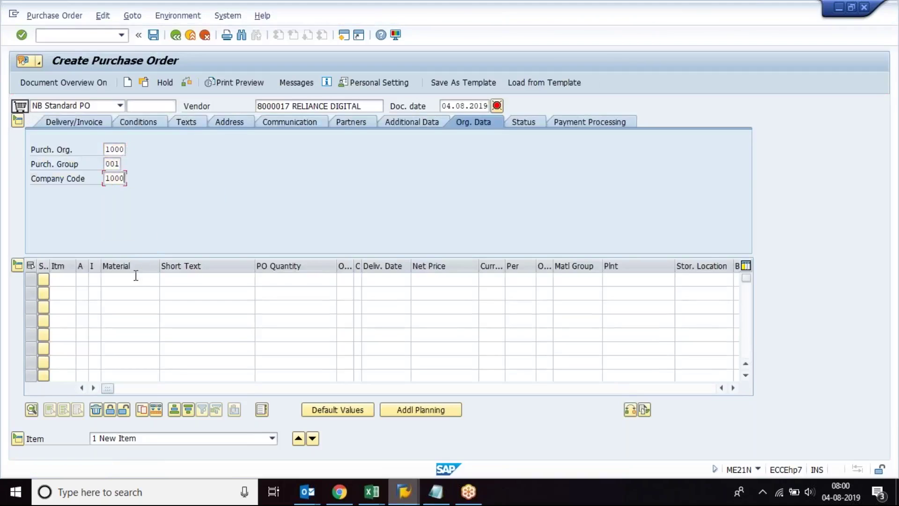
# Step: Add item 3374, quantity 10, plant 1000, storage location 0001
pyautogui.click(135, 278)
pyautogui.write('3374')
pyautogui.press('Tab')
pyautogui.press('Tab')
pyautogui.write('10')
pyautogui.press('Tab')
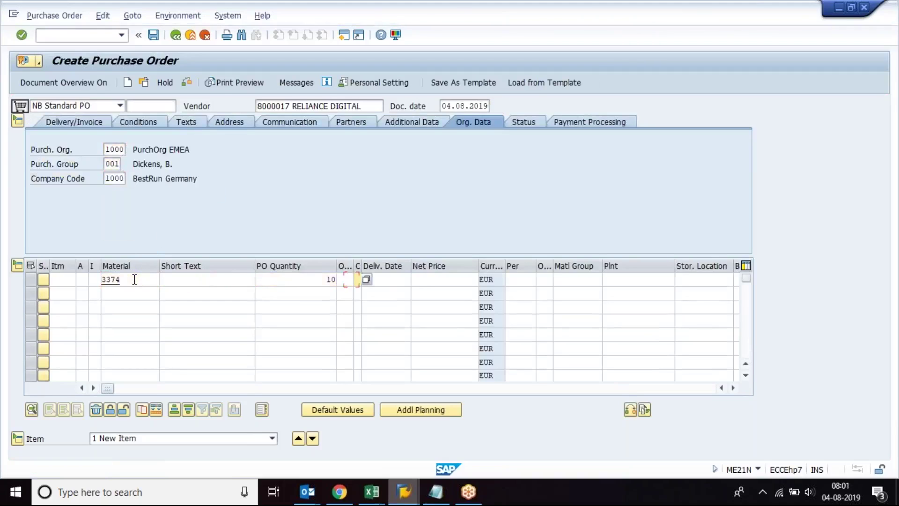
pyautogui.press('Tab')
pyautogui.press('Tab')
pyautogui.press('Tab')
pyautogui.press('Tab')
pyautogui.press('Tab')
pyautogui.press('Tab')
pyautogui.write('1000')
pyautogui.press('Tab')
pyautogui.write('00')
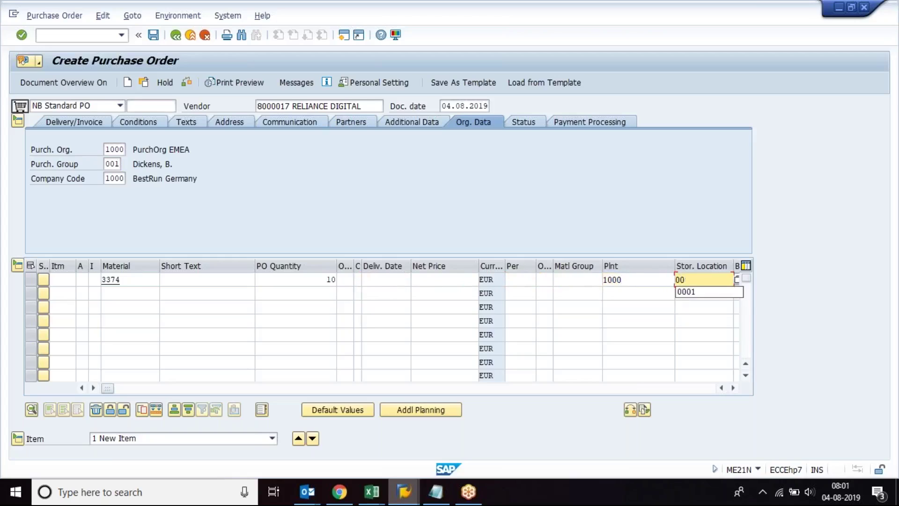
pyautogui.write('01')
pyautogui.press('Return')
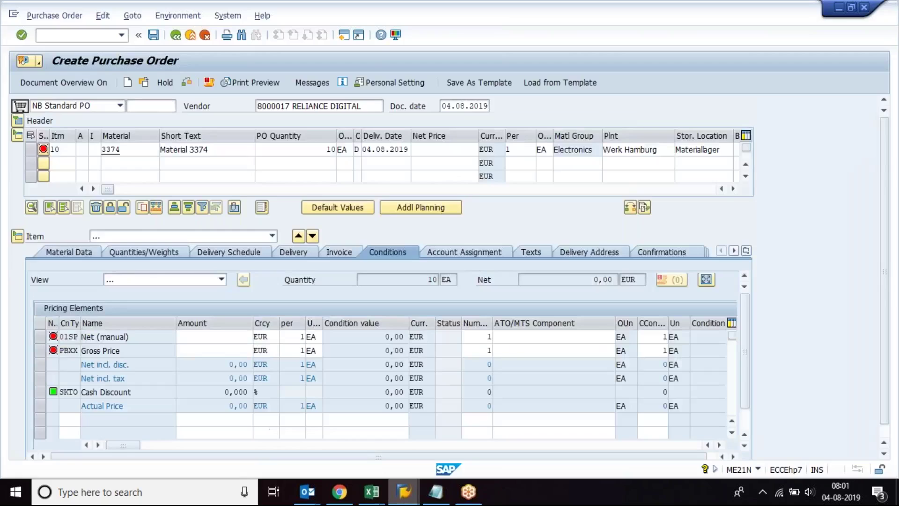
# Step: Set the item price to 10,00 EUR and acknowledge the delivery date message
pyautogui.click(220, 341)
pyautogui.write('10')
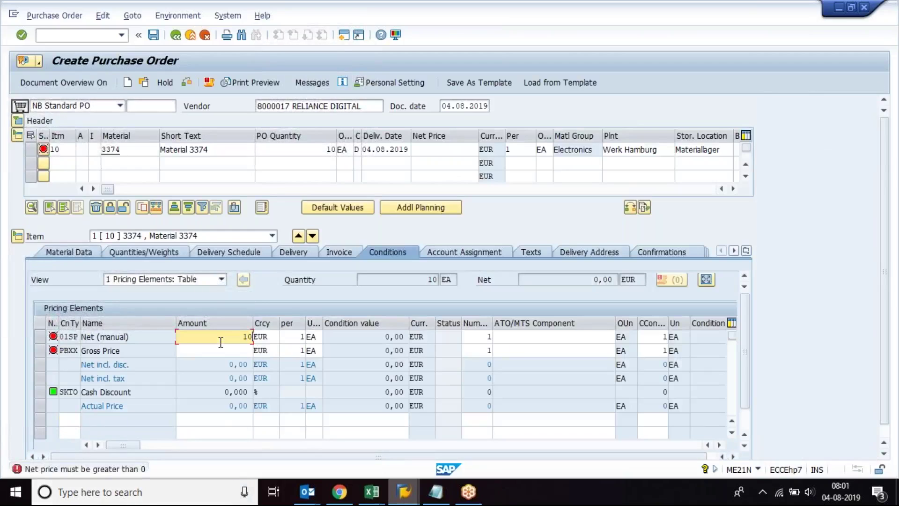
pyautogui.click(221, 351)
pyautogui.write('10')
pyautogui.press('Return')
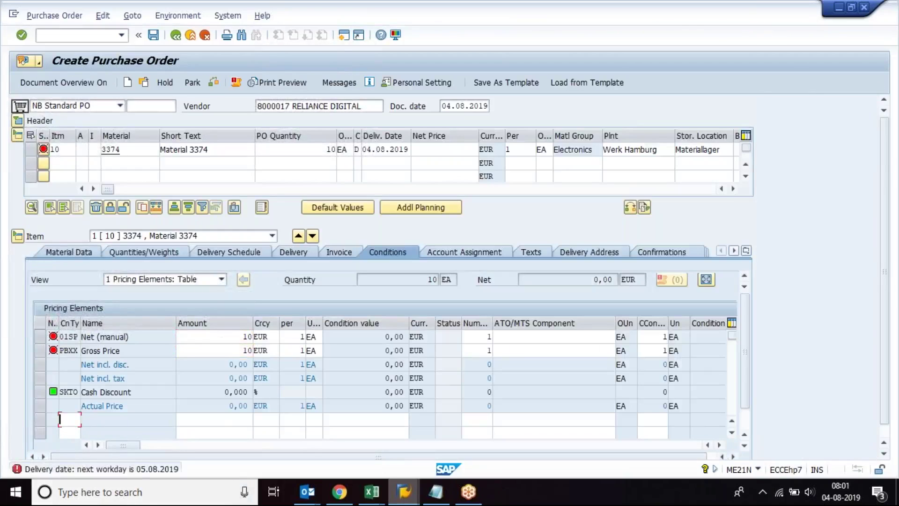
pyautogui.press('Return')
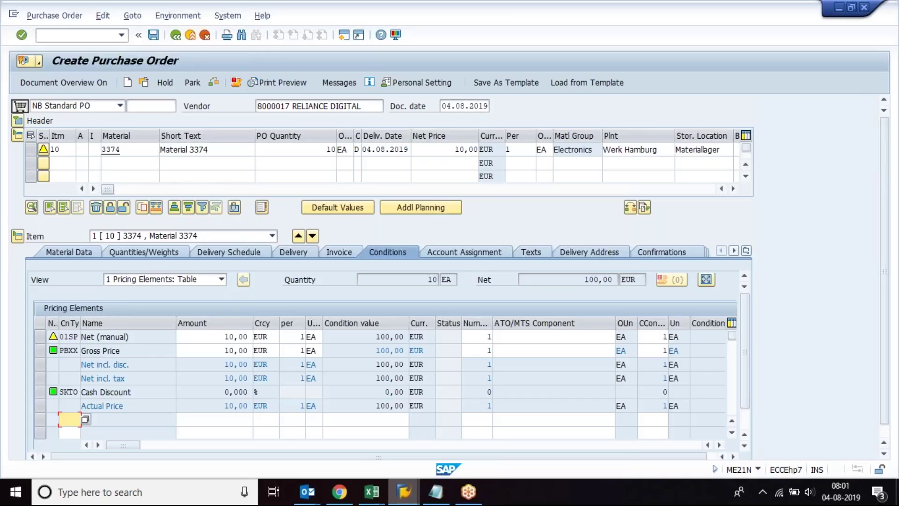
# Step: Bring the Display Material 3374 window back to the front, ready for a transaction code
pyautogui.moveTo(403, 492)
pyautogui.click(454, 431)
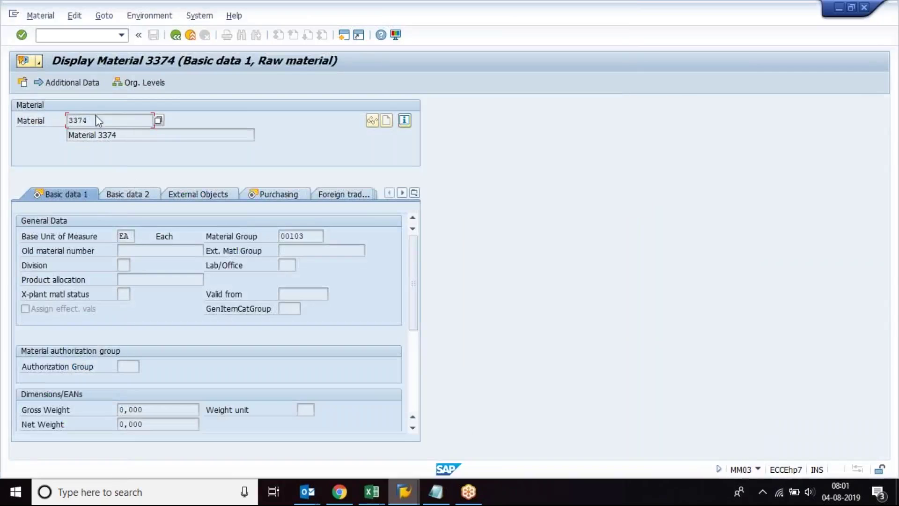
pyautogui.click(89, 38)
# Step: Clear the other deletion flags for material 3374, flag plant 1000, and save
pyautogui.write('/nmm03')
pyautogui.press('Return')
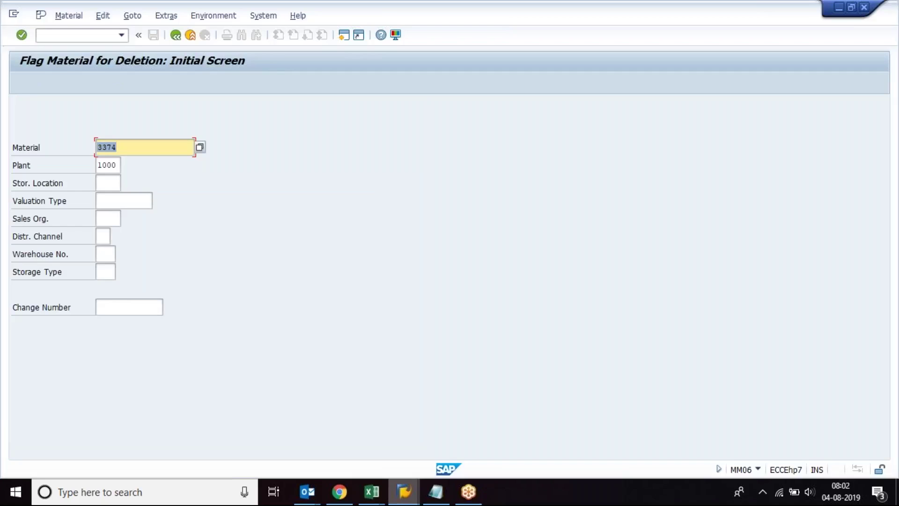
pyautogui.press('Return')
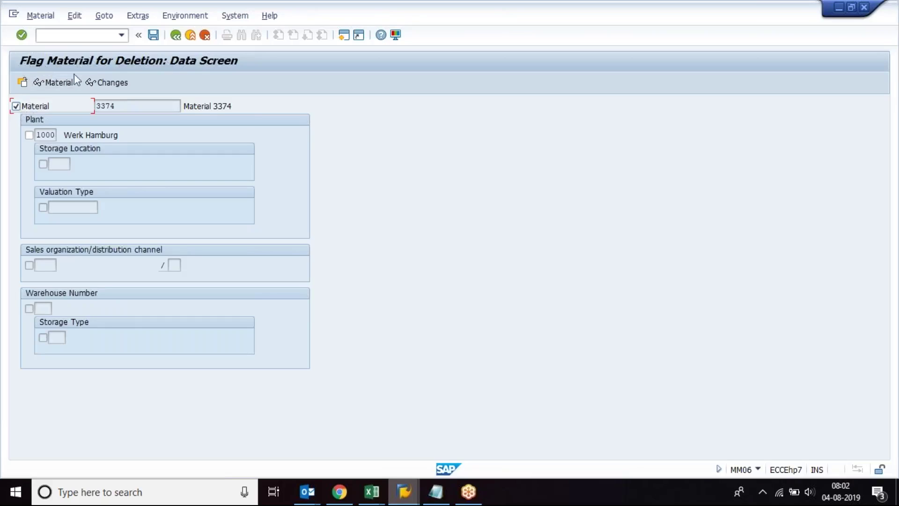
pyautogui.press('Return')
pyautogui.click(16, 107)
pyautogui.click(29, 135)
pyautogui.press('Return')
pyautogui.click(174, 273)
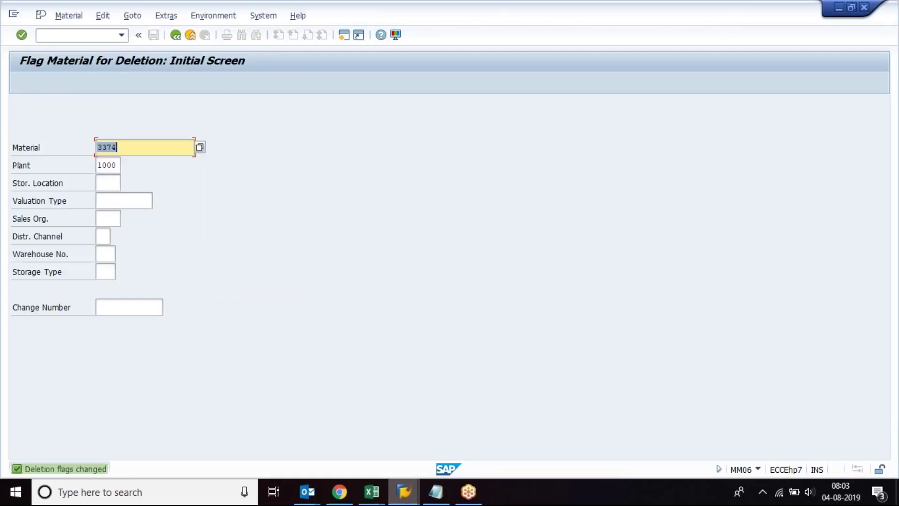
# Step: Restart purchase order creation with /nme21n and choose the previously used vendor
pyautogui.click(403, 492)
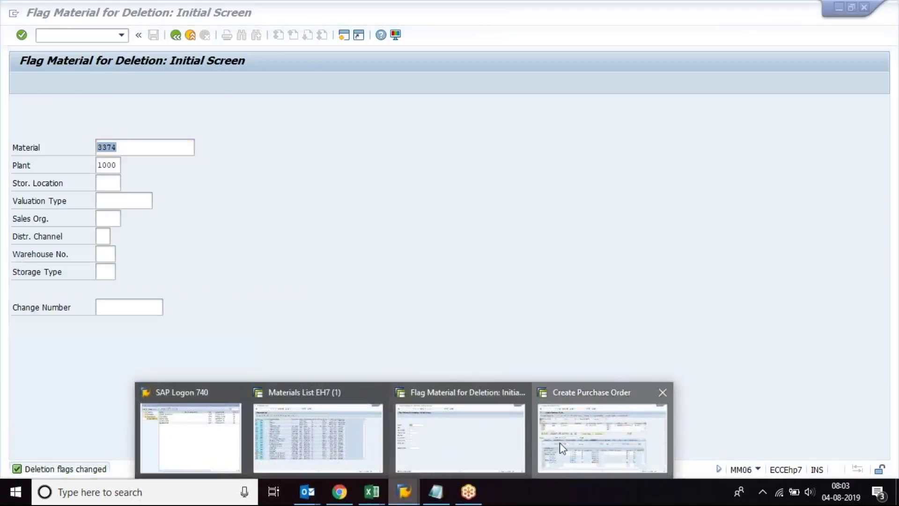
pyautogui.click(562, 448)
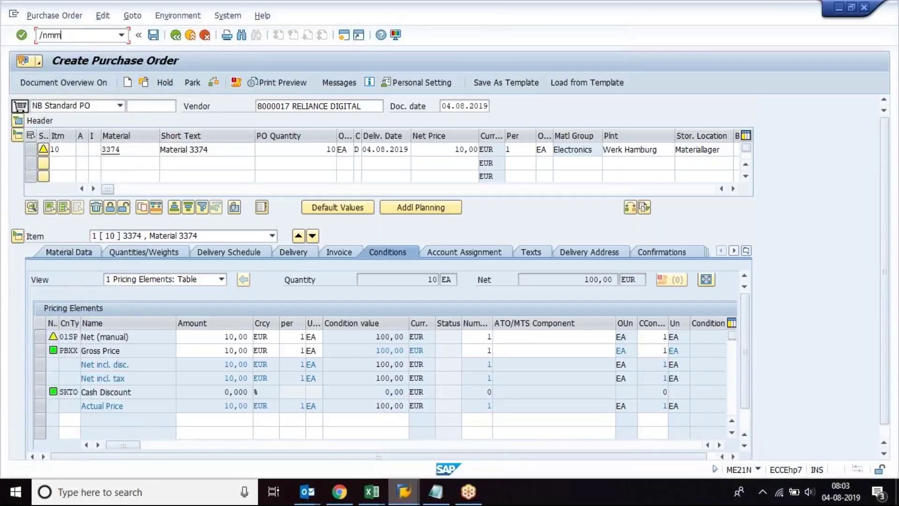
pyautogui.write('/nme21n')
pyautogui.press('Return')
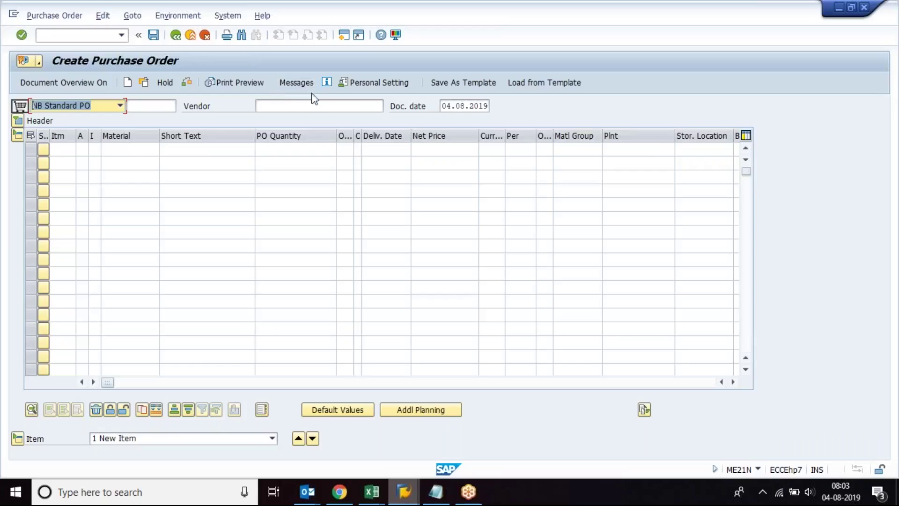
pyautogui.click(313, 104)
pyautogui.click(273, 118)
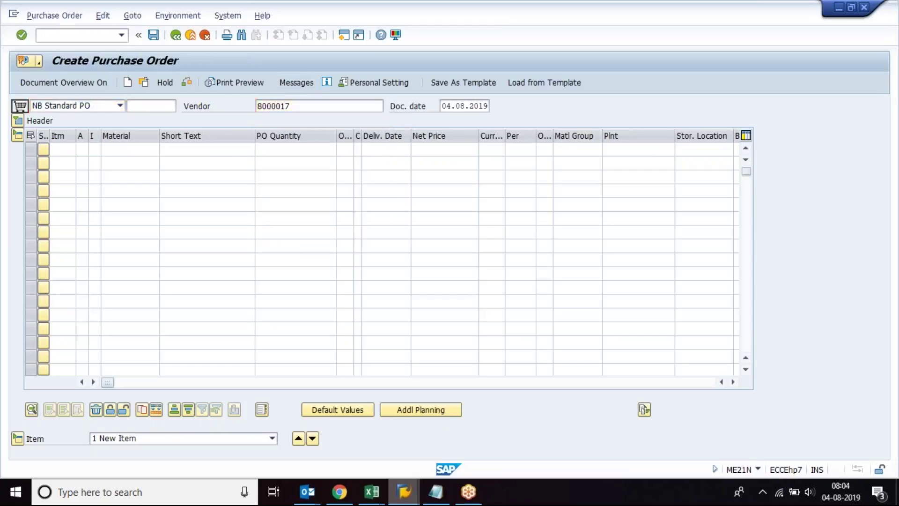
pyautogui.press('Return')
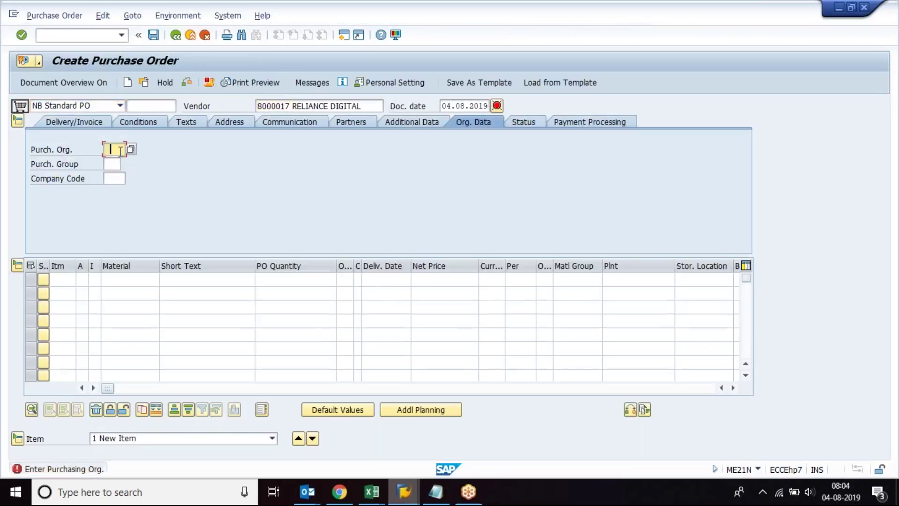
# Step: Enter org data 1000/001/1000 and an item of 10 of material 3374 at plant 1000
pyautogui.write('1000001')
pyautogui.press('Return')
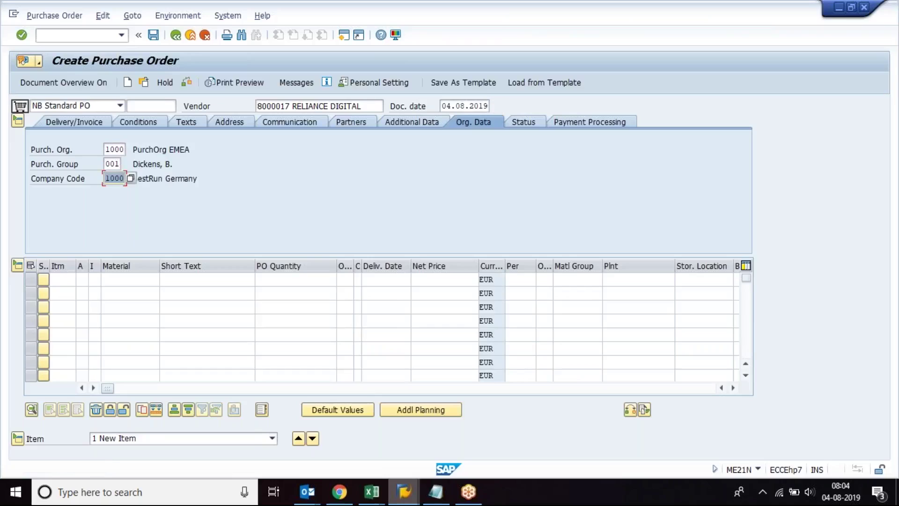
pyautogui.click(117, 279)
pyautogui.write('3374')
pyautogui.press('Tab')
pyautogui.press('Tab')
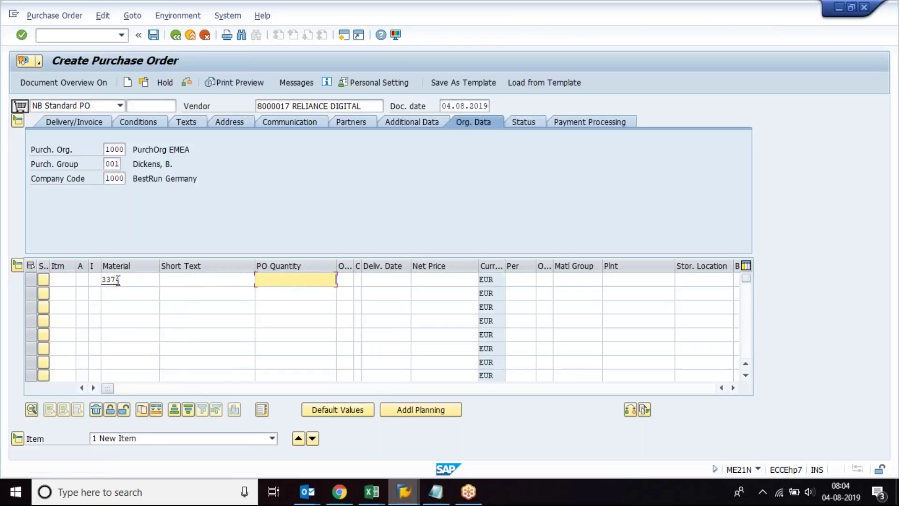
pyautogui.write('10')
pyautogui.press('Tab')
pyautogui.press('Tab')
pyautogui.press('Tab')
pyautogui.press('Tab')
pyautogui.press('Tab')
pyautogui.press('Tab')
pyautogui.press('Tab')
pyautogui.press('Tab')
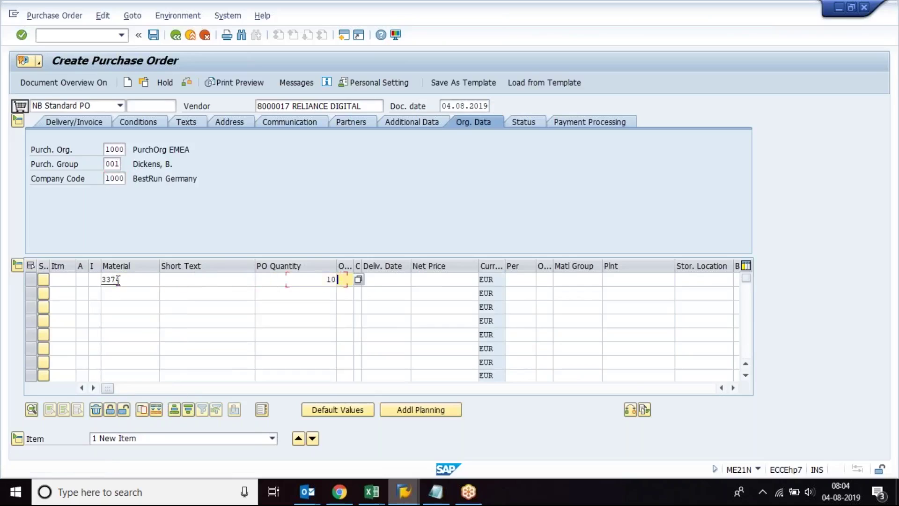
pyautogui.write('1000')
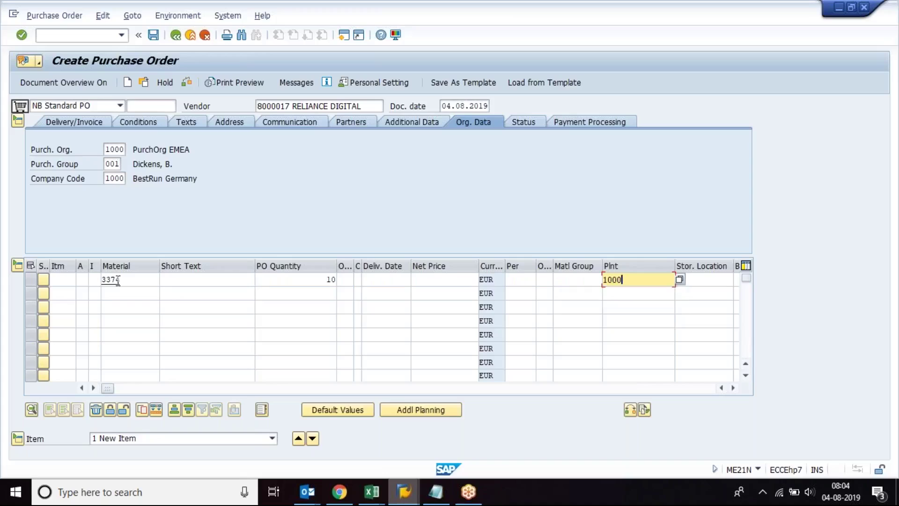
pyautogui.click(118, 280)
pyautogui.press('Return')
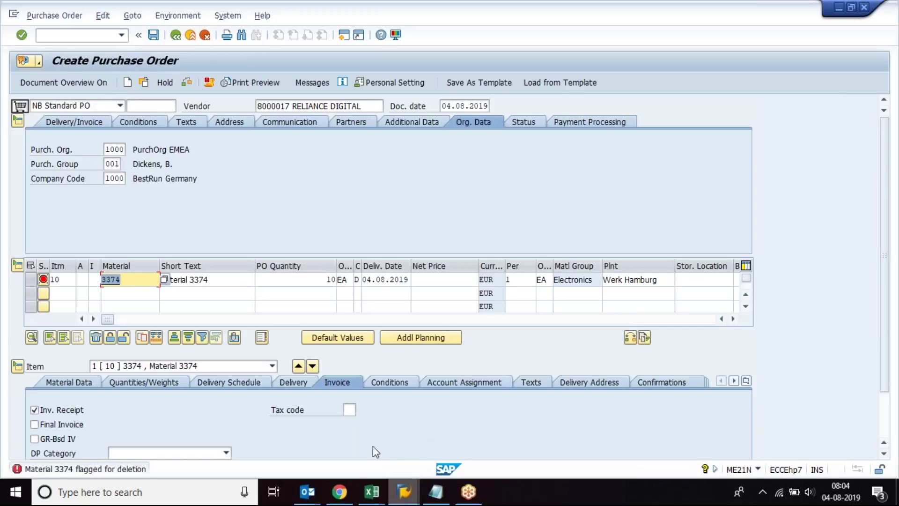
# Step: In Book1, enter FLAG MATERIAL FOR DELETION in B7 and widen column B to fit
pyautogui.moveTo(372, 492)
pyautogui.click(584, 432)
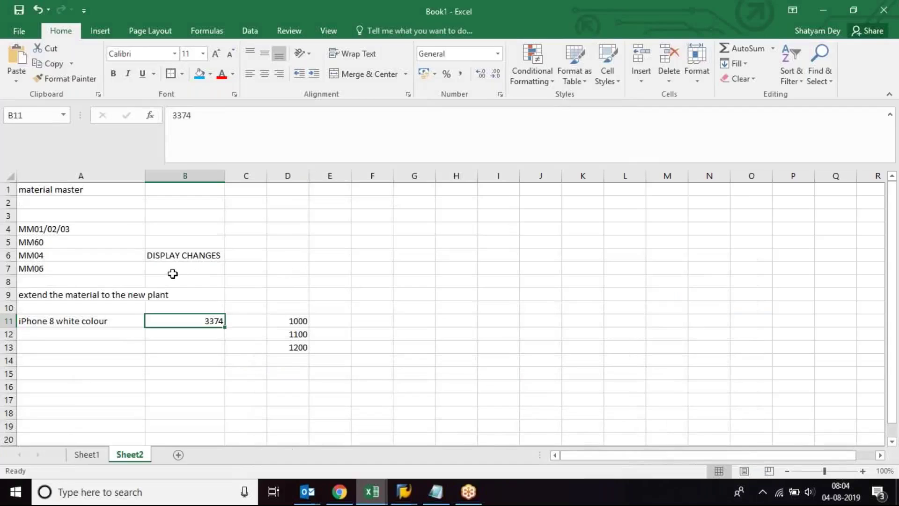
pyautogui.click(171, 268)
pyautogui.write('Flag')
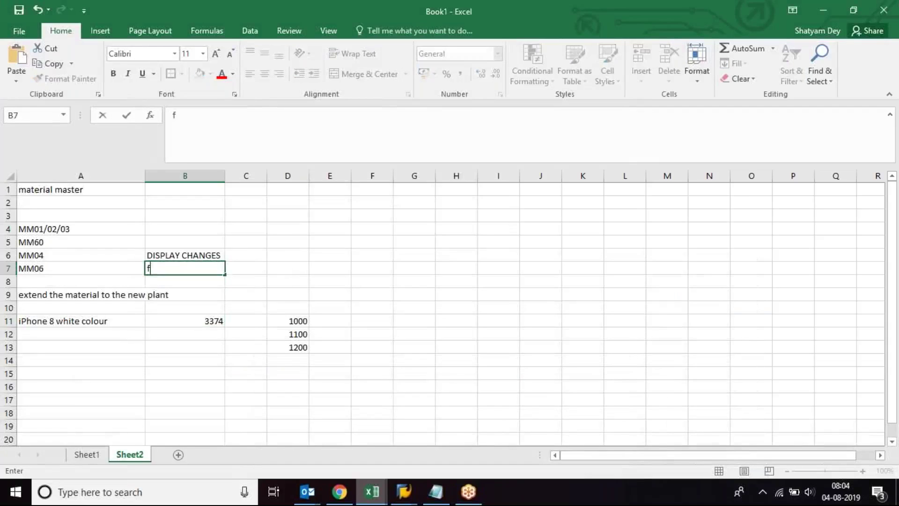
pyautogui.press('BackSpace')
pyautogui.press('BackSpace')
pyautogui.press('BackSpace')
pyautogui.press('BackSpace')
pyautogui.write('FLAG MATERIA')
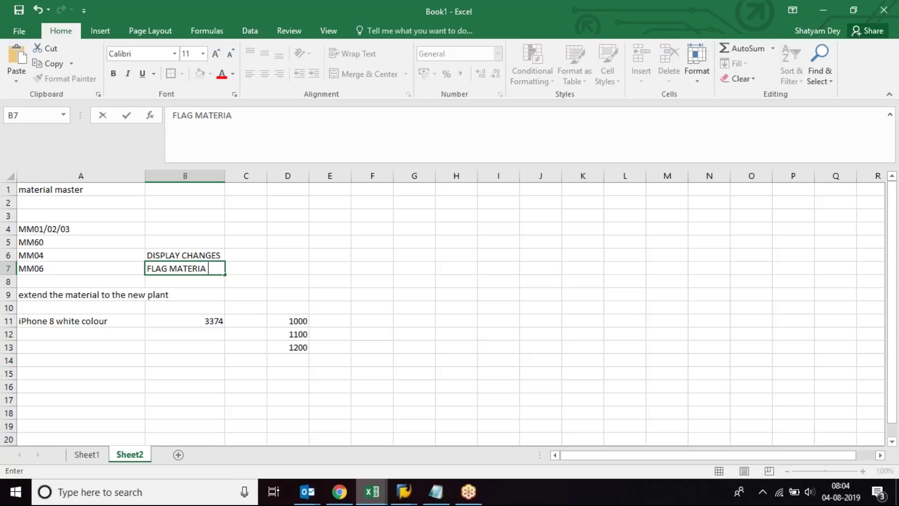
pyautogui.write('L FOR DELETION')
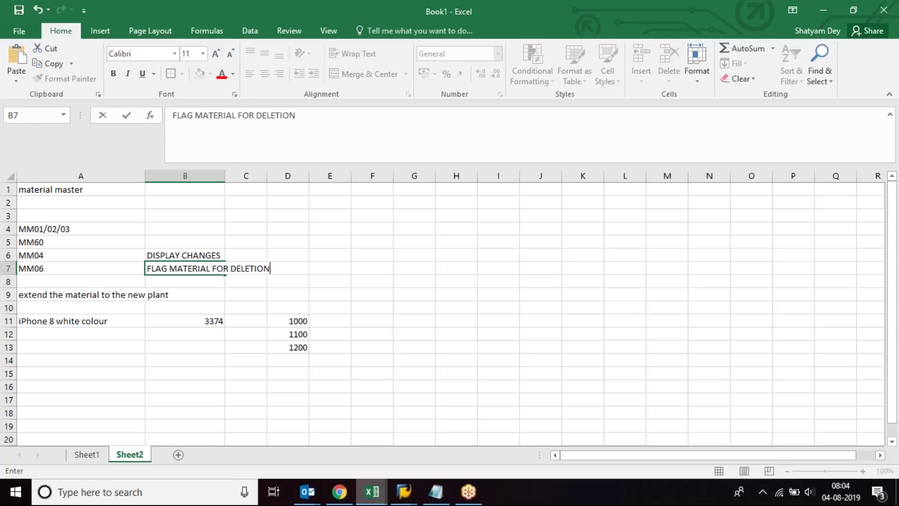
pyautogui.press('Return')
pyautogui.moveTo(226, 176); pyautogui.dragTo(275, 176)
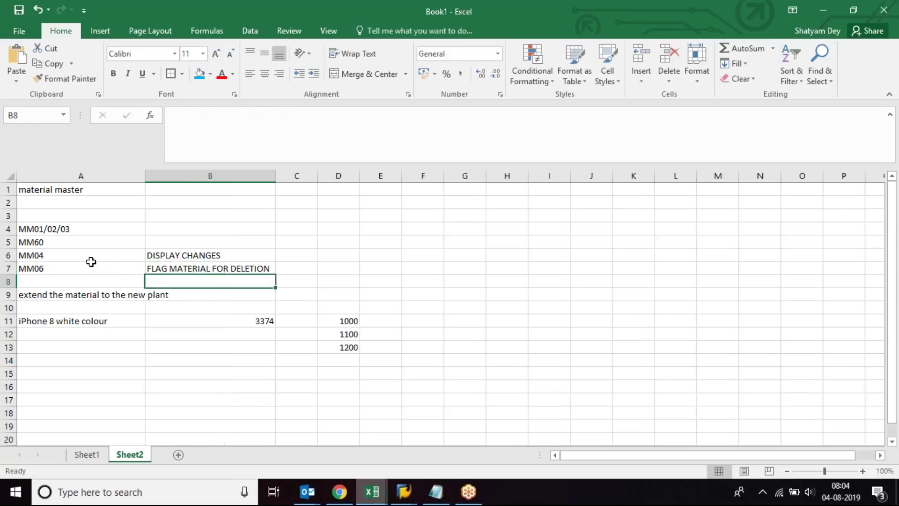
# Step: Enter MMAM in cell A8 below MM06
pyautogui.click(89, 266)
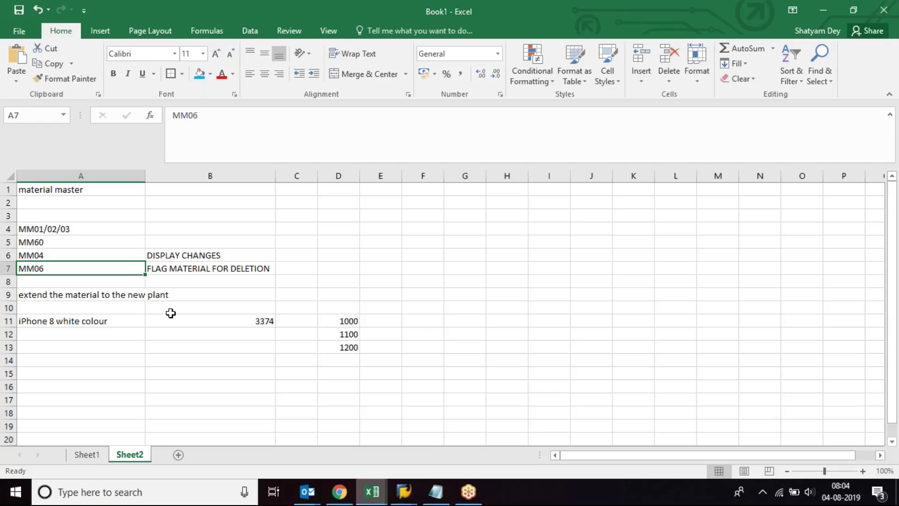
pyautogui.click(124, 279)
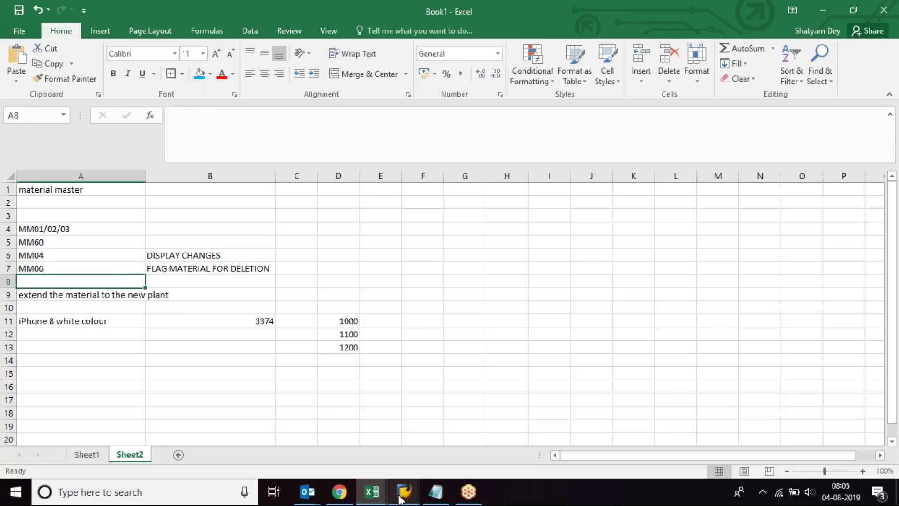
pyautogui.moveTo(401, 499)
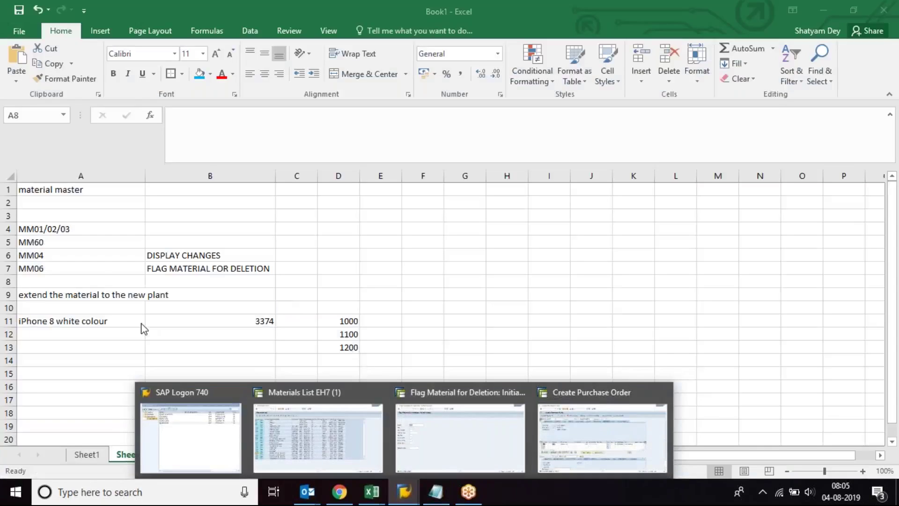
pyautogui.write('MMA')
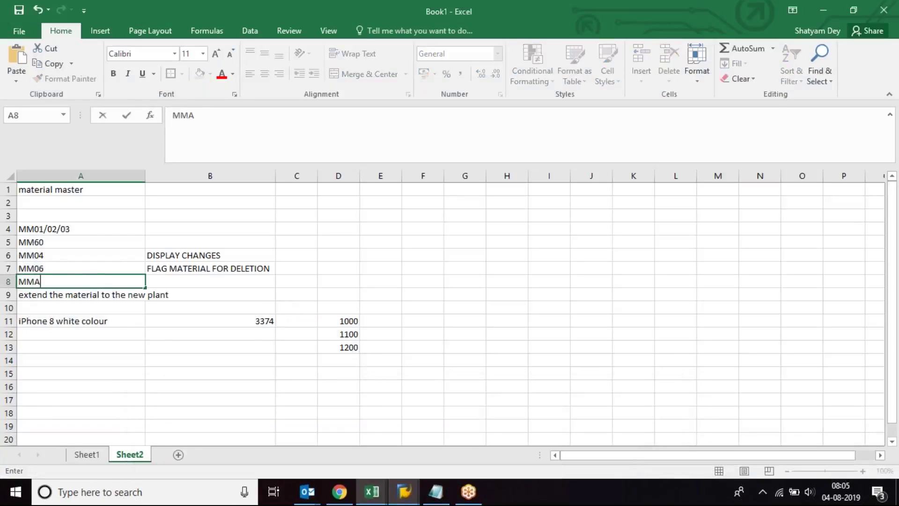
pyautogui.write('M')
pyautogui.press('Return')
# Step: Insert two blank rows above the extend note in row 9
pyautogui.click(8, 295)
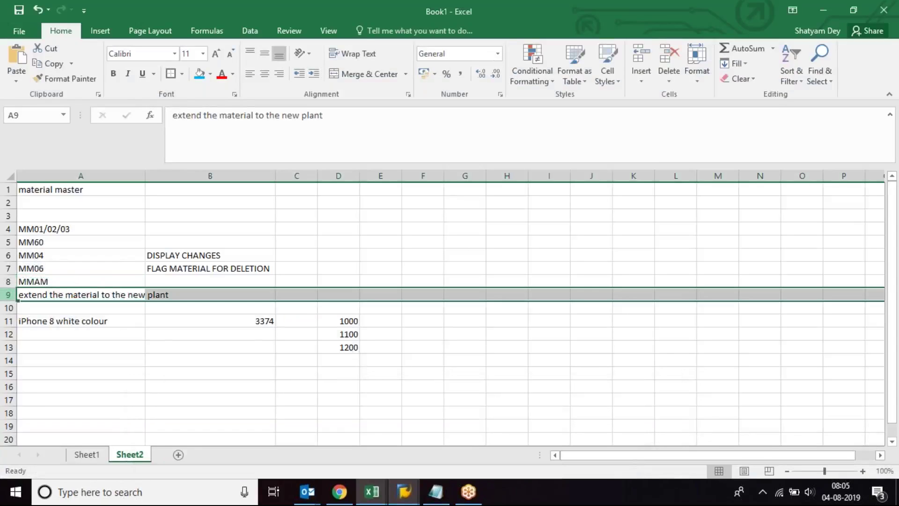
pyautogui.hotkey('ctrl', 'shift', '+')
pyautogui.hotkey('ctrl', 'shift', '+')
pyautogui.click(100, 279)
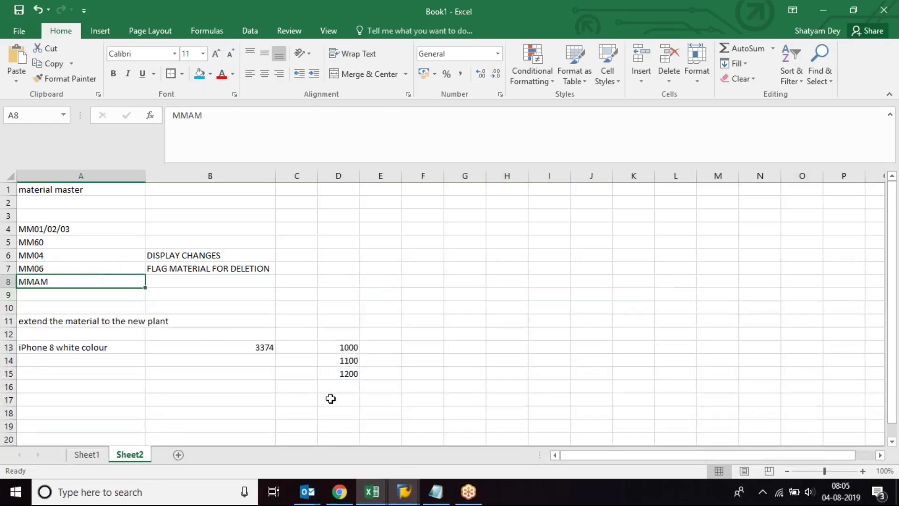
pyautogui.click(406, 492)
pyautogui.click(449, 437)
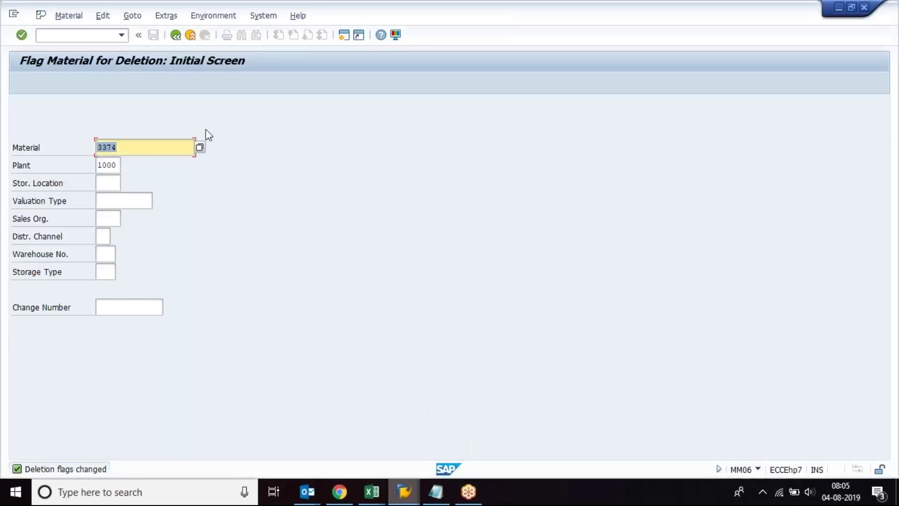
# Step: Start material creation in MM01, then restart it from the initial screen with /NMM01
pyautogui.click(177, 36)
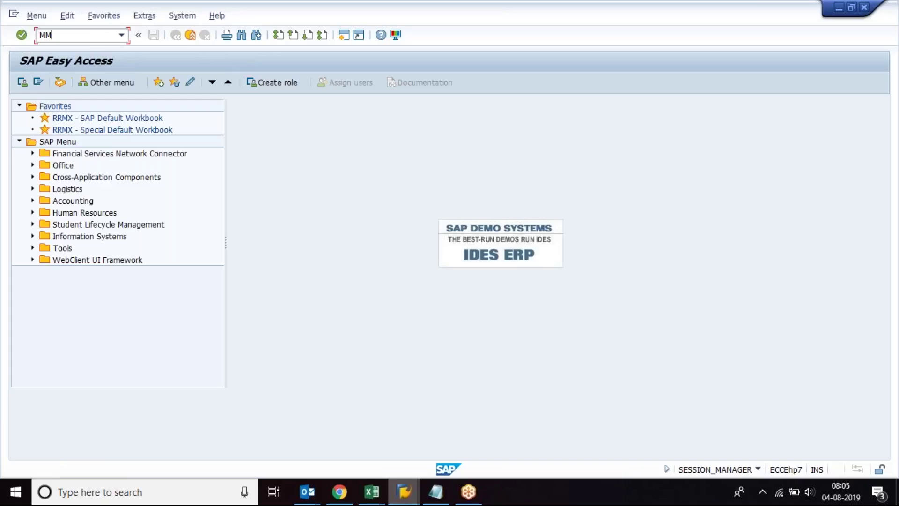
pyautogui.write('MM01')
pyautogui.press('Return')
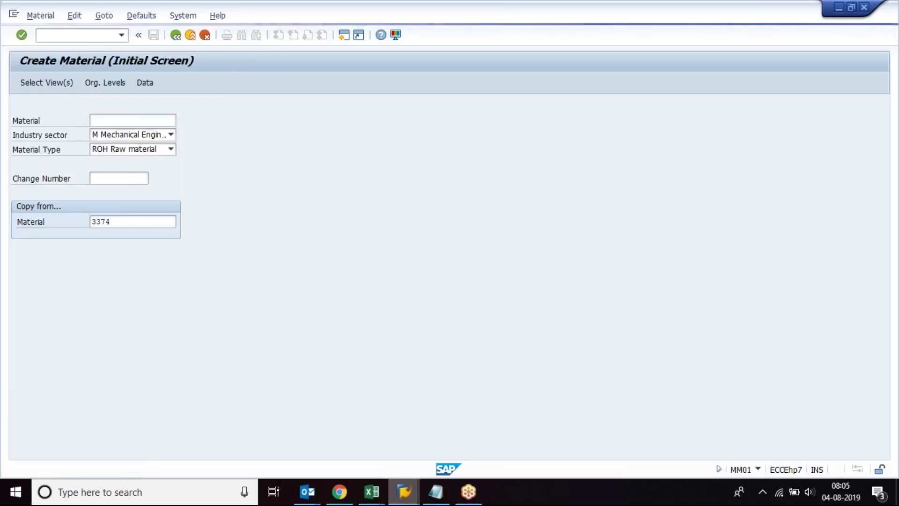
pyautogui.press('Return')
pyautogui.press('Return')
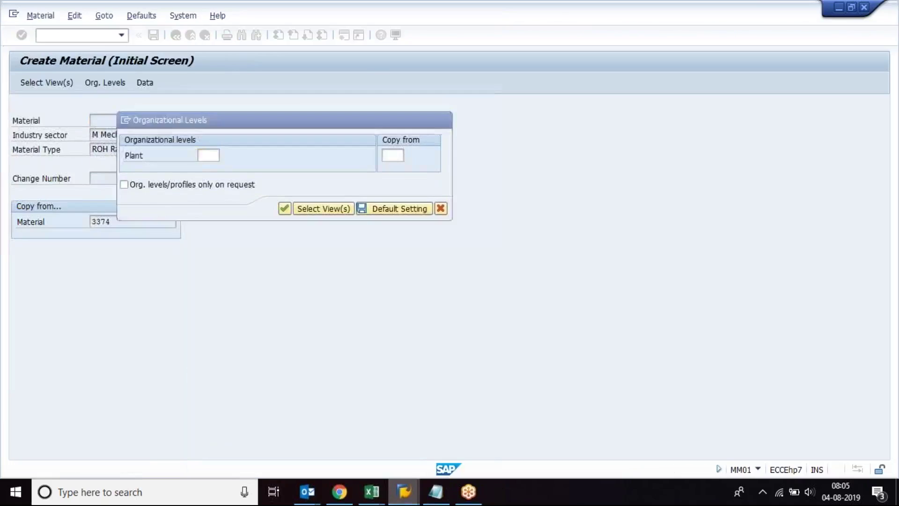
pyautogui.press('Return')
pyautogui.click(77, 35)
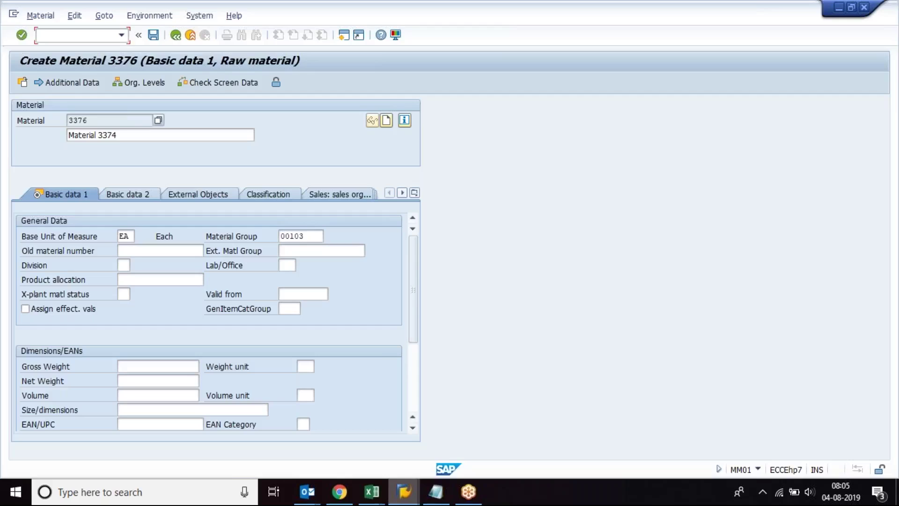
pyautogui.write('/NMM01')
pyautogui.press('Return')
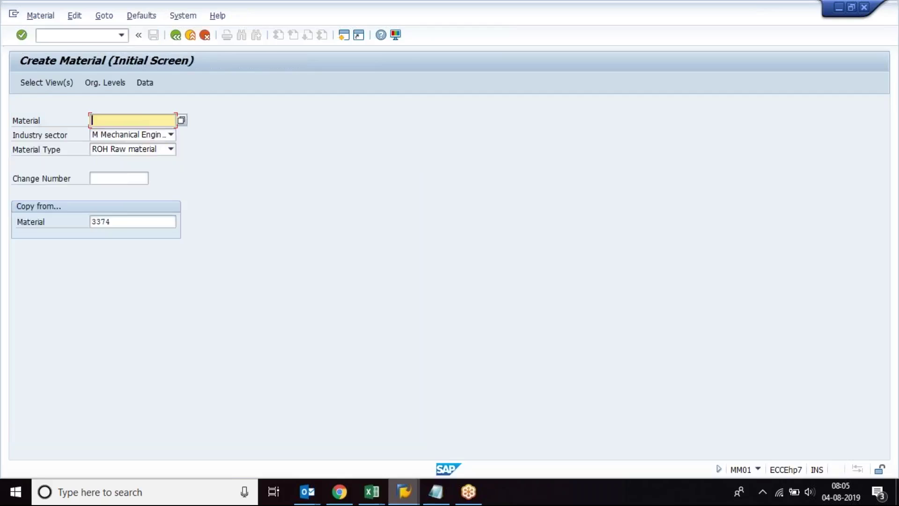
# Step: Choose plant 1000, enter valuation class 3000 and moving price 1000, and save material 3377
pyautogui.press('Return')
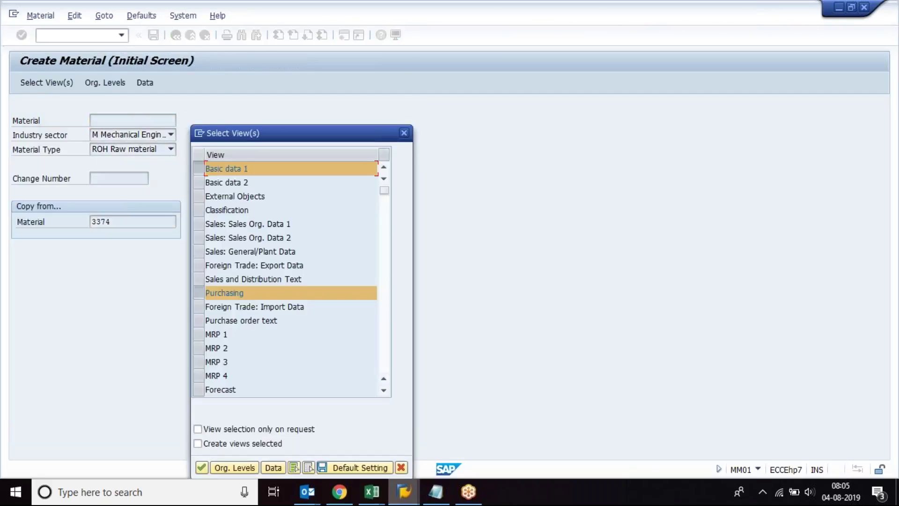
pyautogui.press('Return')
pyautogui.write('1')
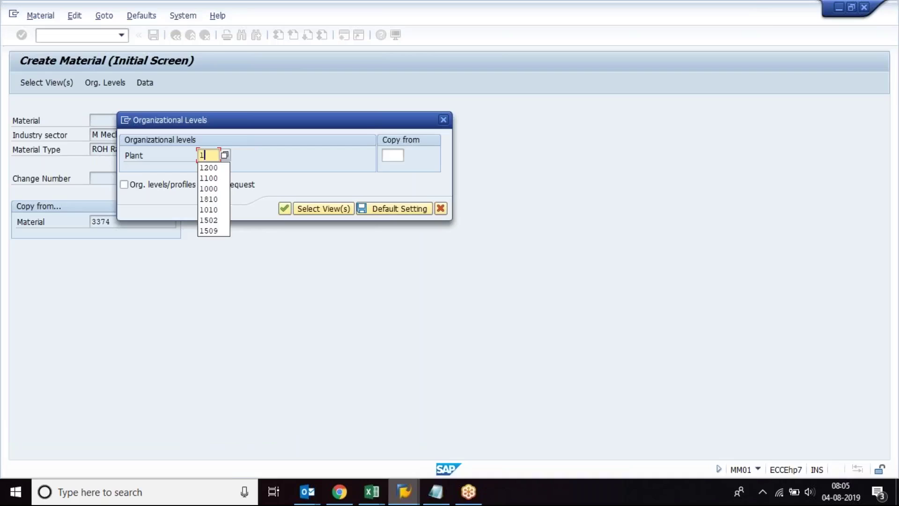
pyautogui.write('000')
pyautogui.press('Return')
pyautogui.press('Return')
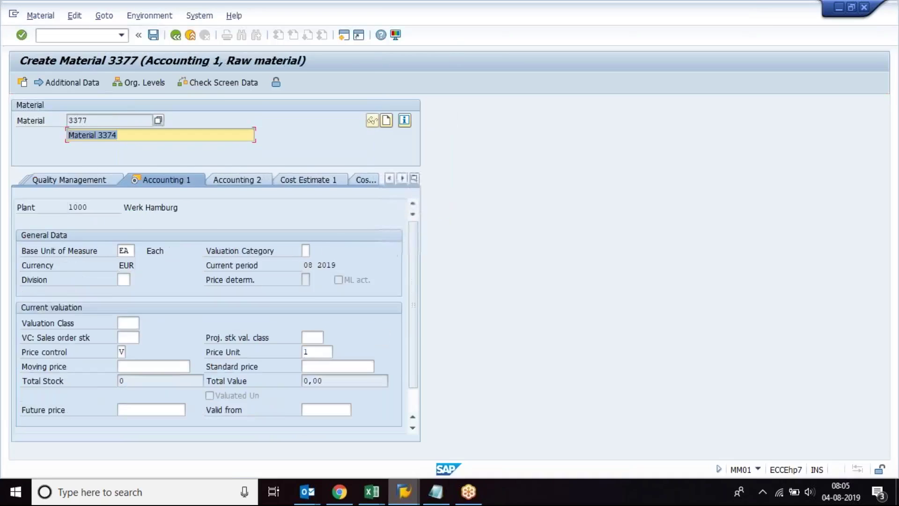
pyautogui.press('Return')
pyautogui.write('3000')
pyautogui.press('Tab')
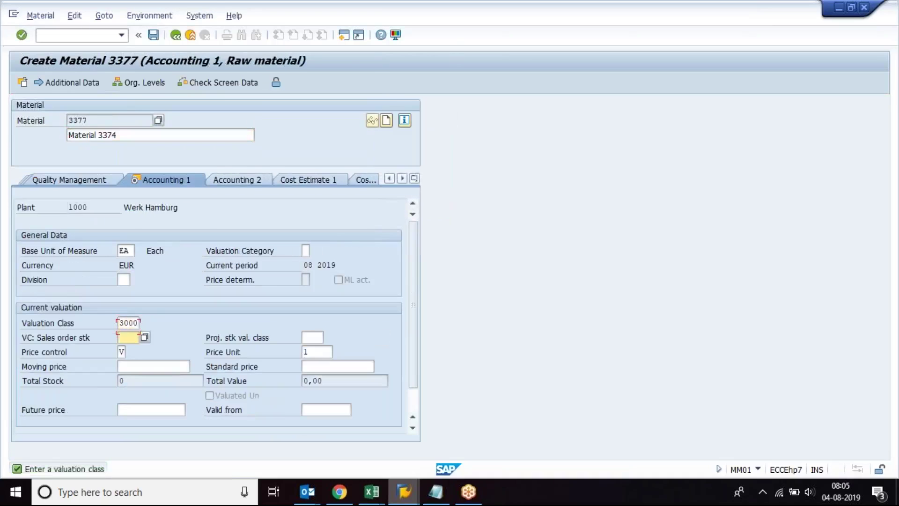
pyautogui.press('Tab')
pyautogui.press('Tab')
pyautogui.write('1000')
pyautogui.press('Return')
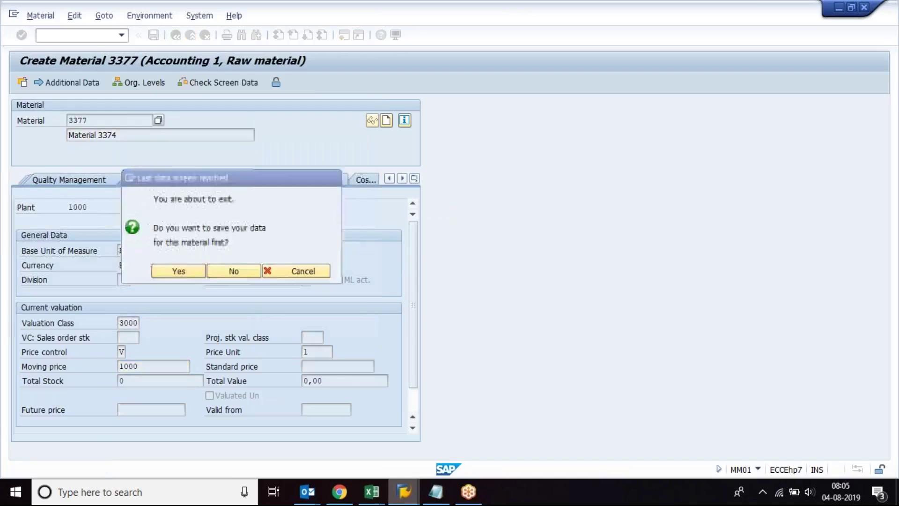
pyautogui.press('Return')
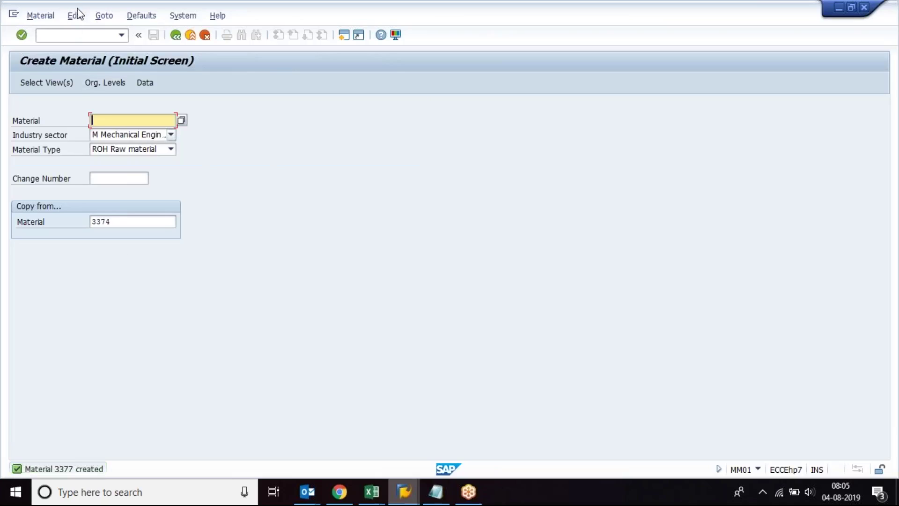
pyautogui.click(69, 35)
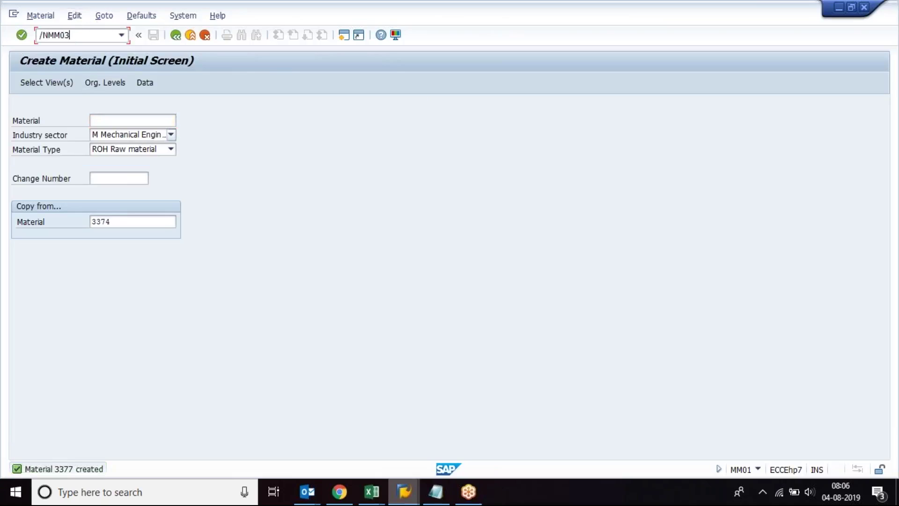
# Step: Display material 3377 for plant 1000 and confirm its status info shows material type ROH
pyautogui.press('Return')
pyautogui.press('Return')
pyautogui.press('Return')
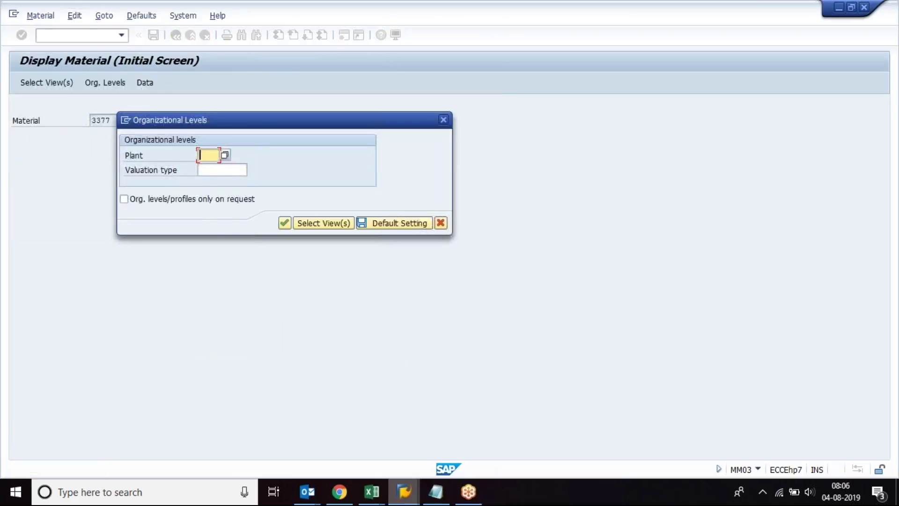
pyautogui.write('1000')
pyautogui.press('Return')
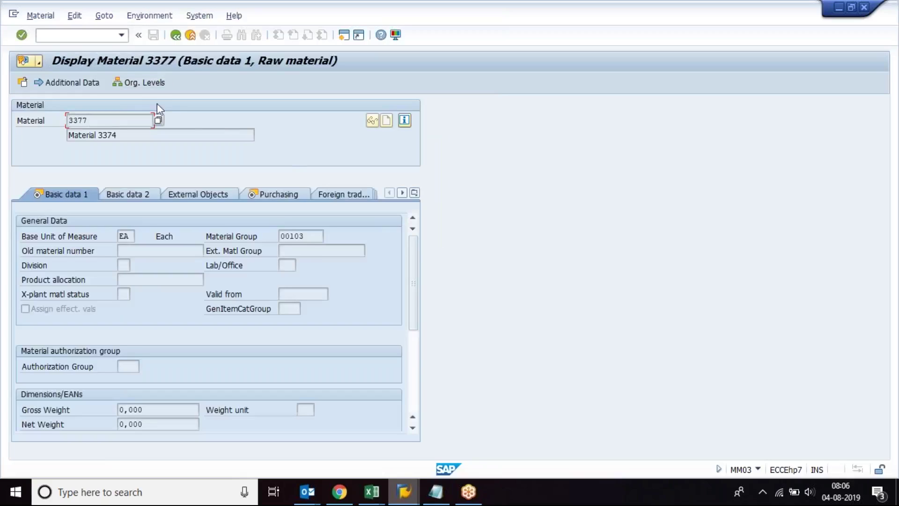
pyautogui.click(404, 120)
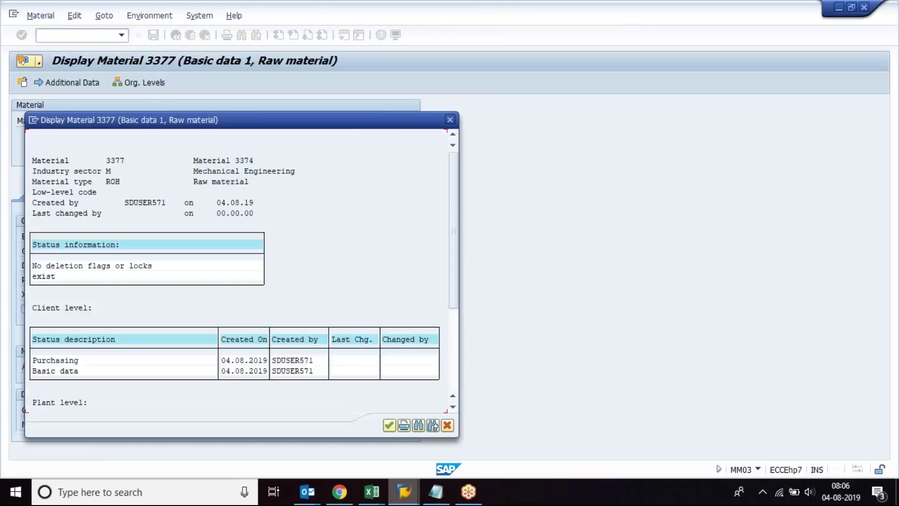
pyautogui.click(108, 181)
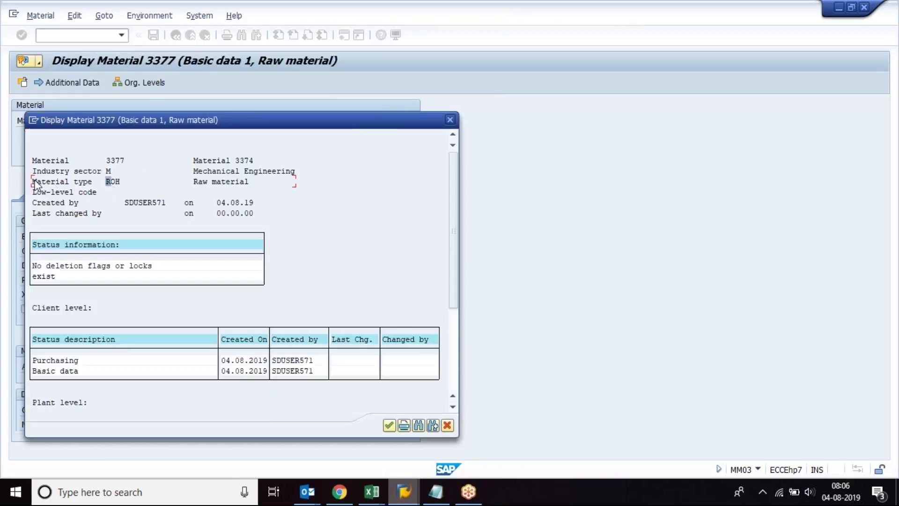
pyautogui.click(118, 182)
pyautogui.click(450, 120)
pyautogui.click(176, 34)
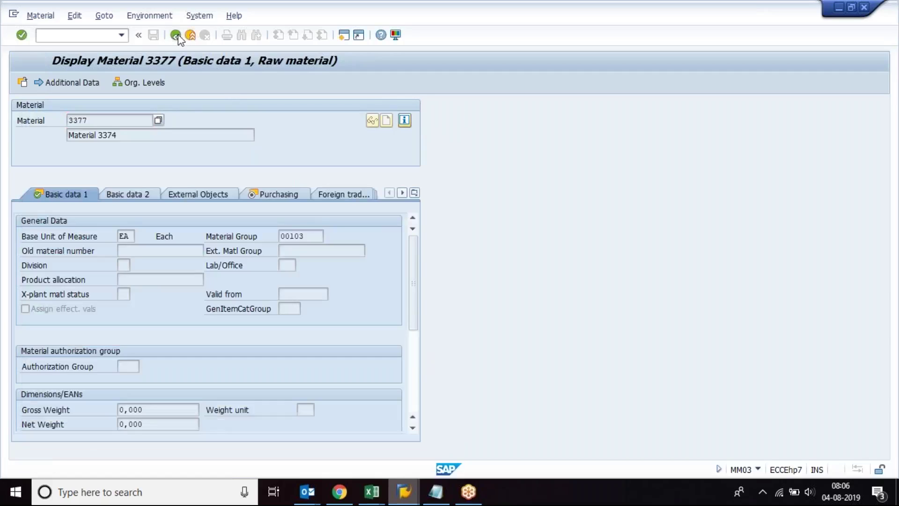
pyautogui.click(93, 36)
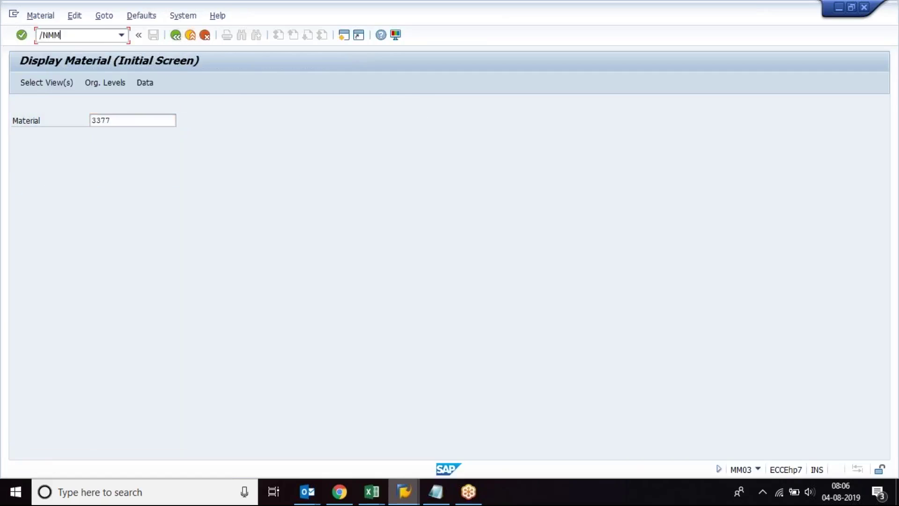
# Step: In /NMMAM, set material 3377 to change from ROH to FERT, execute, and accept the warning
pyautogui.write('/NMMAM')
pyautogui.press('Return')
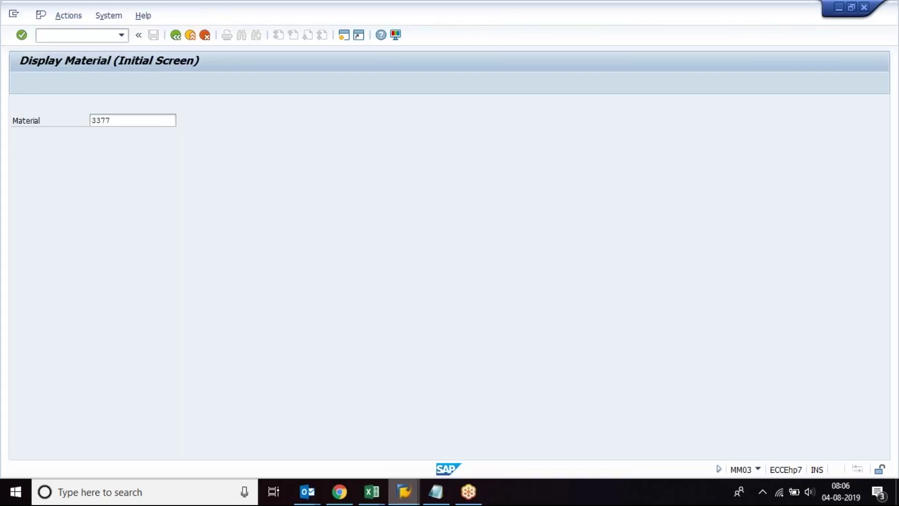
pyautogui.press('Tab')
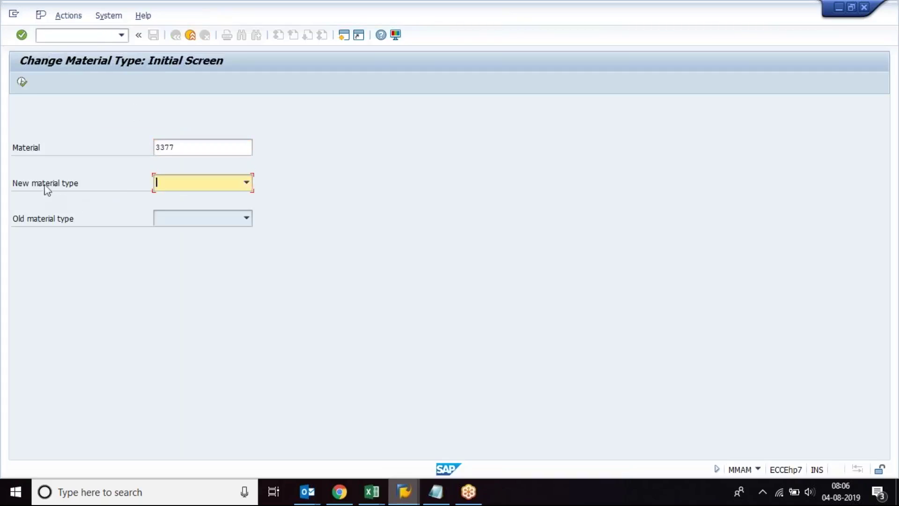
pyautogui.click(246, 183)
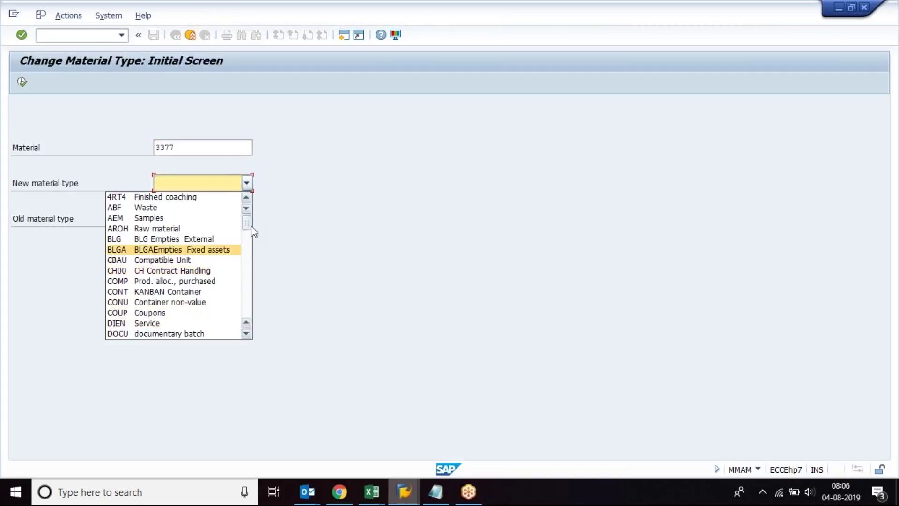
pyautogui.scroll(-3, 246, 333)
pyautogui.click(143, 291)
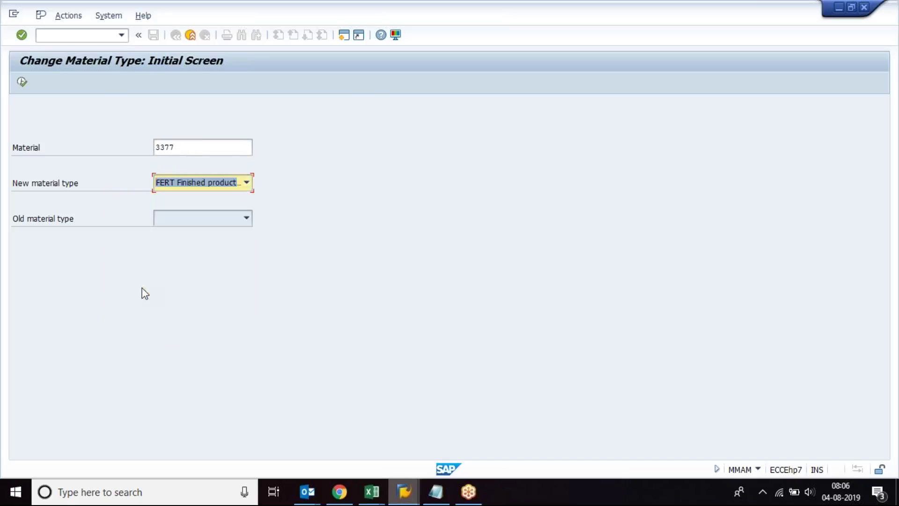
pyautogui.press('Return')
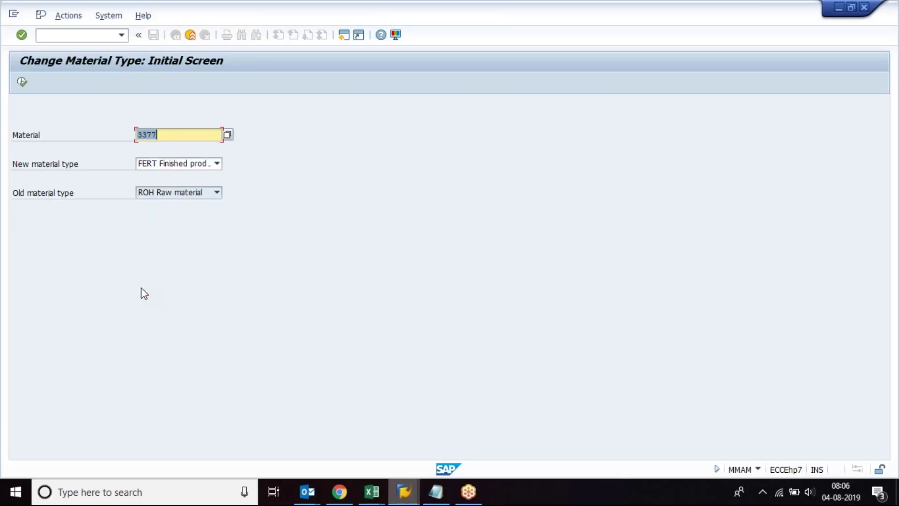
pyautogui.click(47, 163)
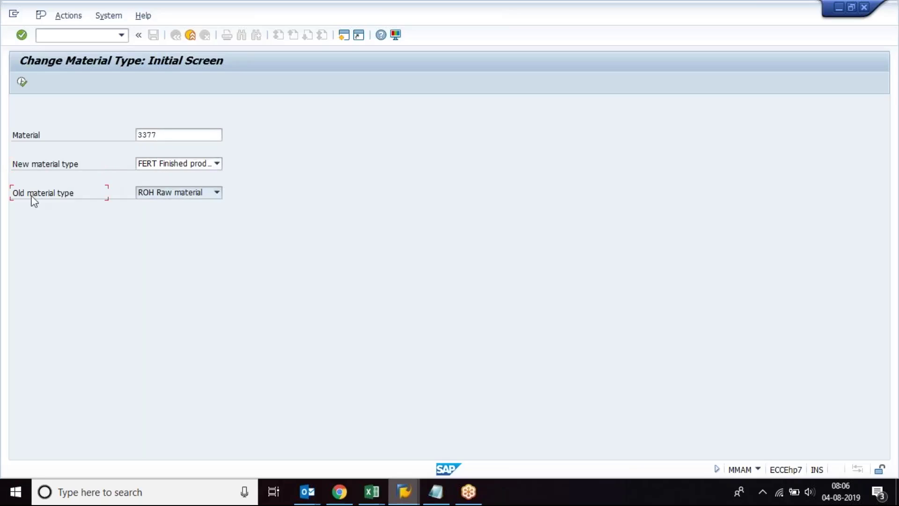
pyautogui.click(146, 193)
pyautogui.click(93, 205)
pyautogui.click(22, 82)
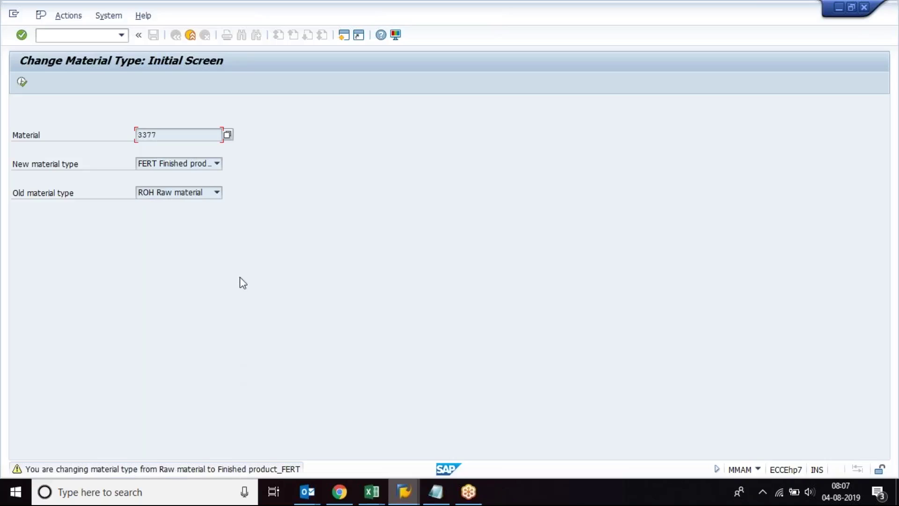
pyautogui.press('Return')
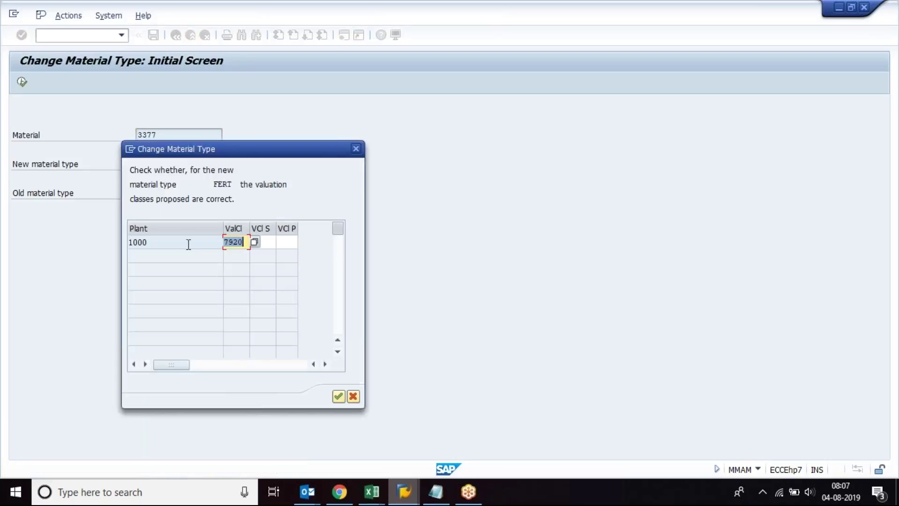
# Step: Keep valuation class 7920 for plant 1000 to complete the FERT change and exit the log
pyautogui.click(187, 244)
pyautogui.click(244, 241)
pyautogui.click(338, 396)
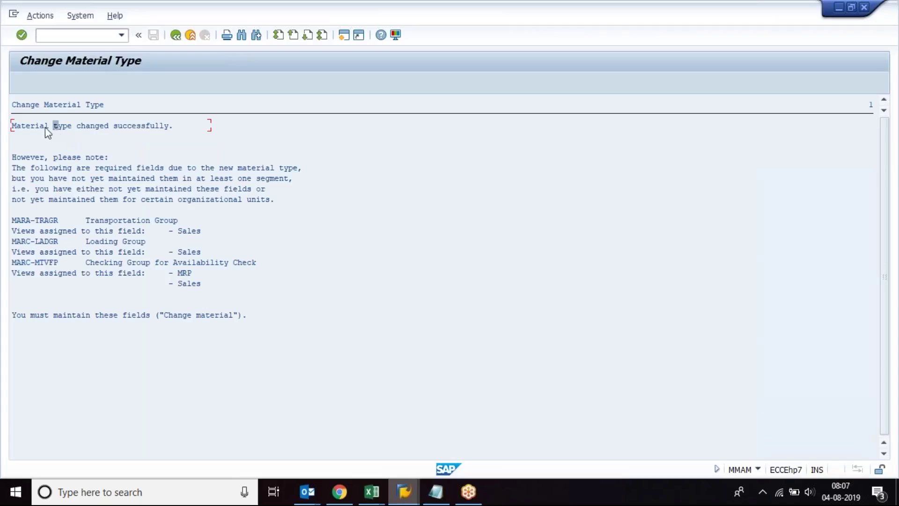
pyautogui.click(178, 38)
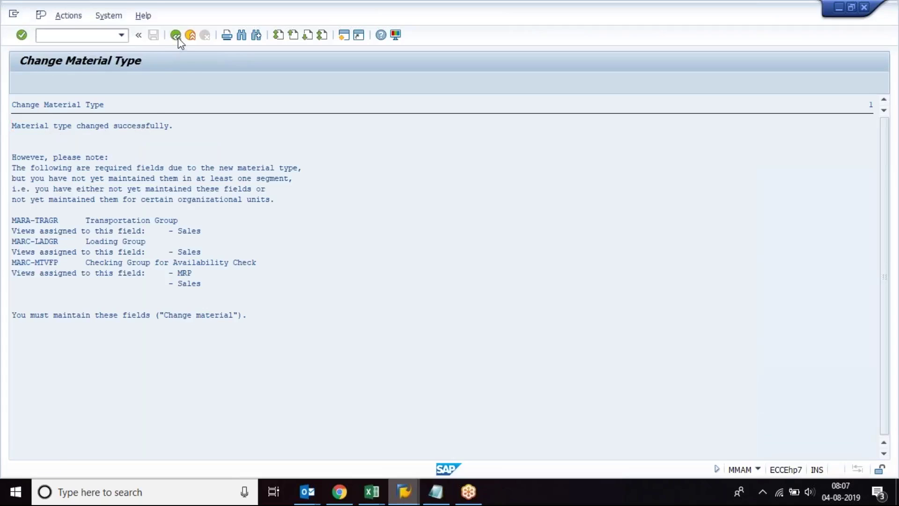
pyautogui.click(90, 38)
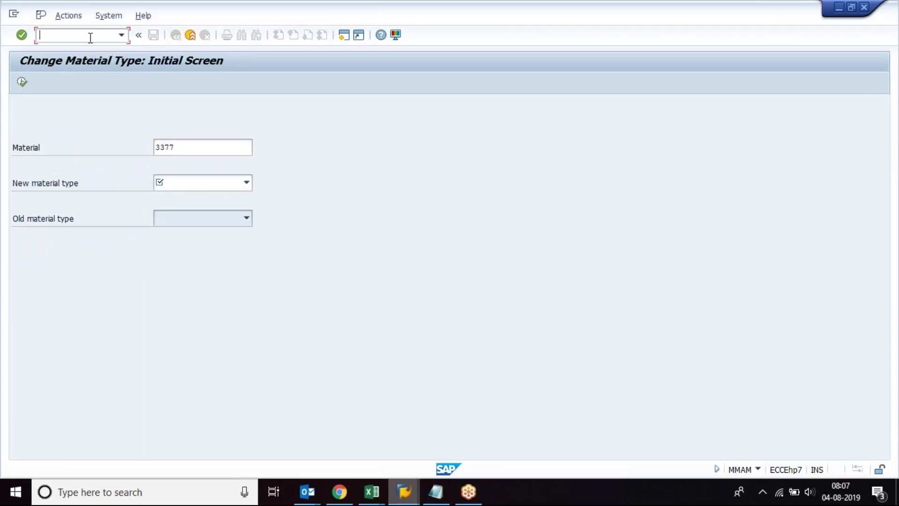
pyautogui.press('Return')
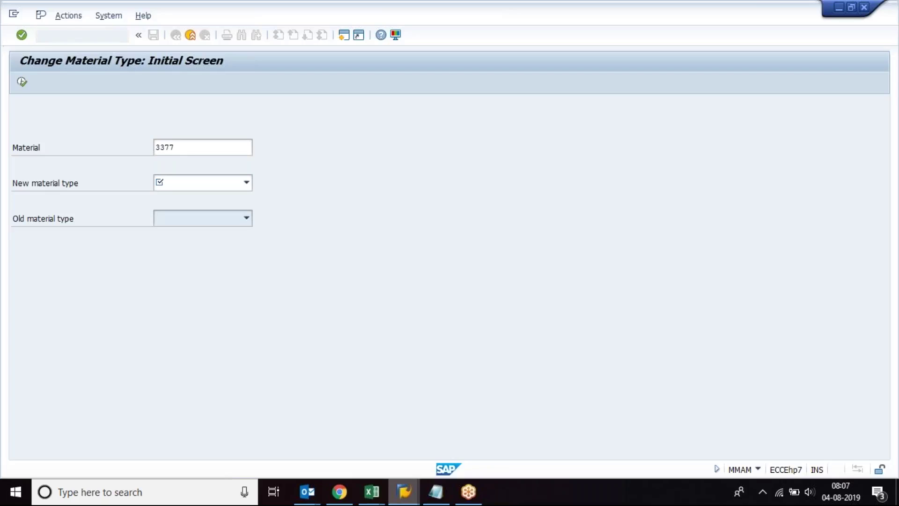
# Step: Display 3377 for plant 1000, confirm material type FERT in status info, and return to Easy Access
pyautogui.press('Return')
pyautogui.press('Return')
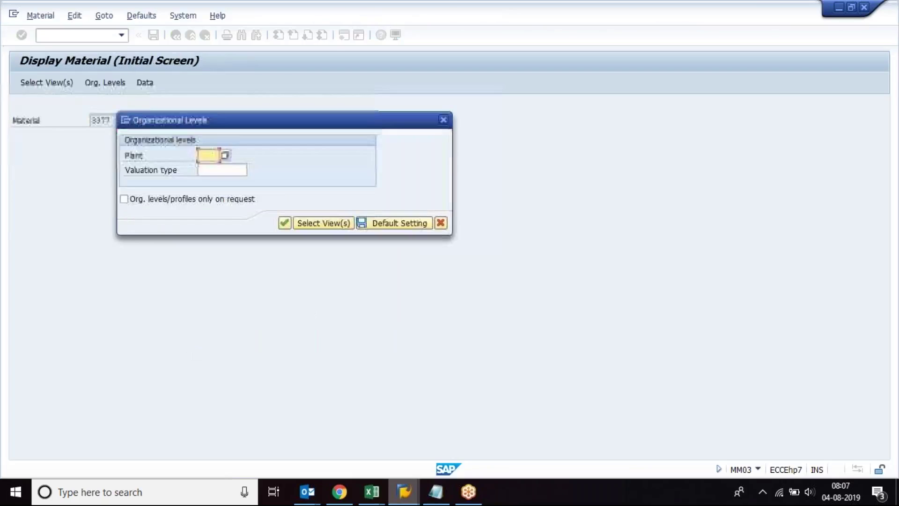
pyautogui.write('1000')
pyautogui.press('Return')
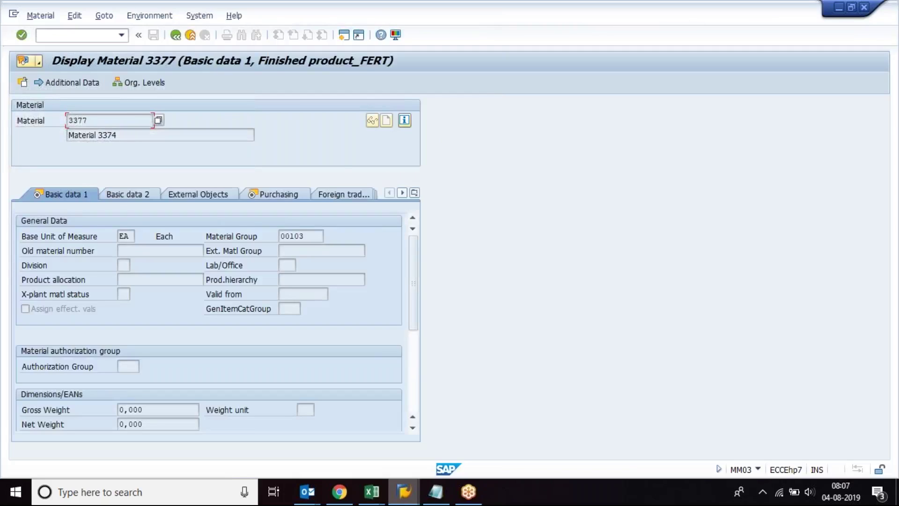
pyautogui.click(406, 121)
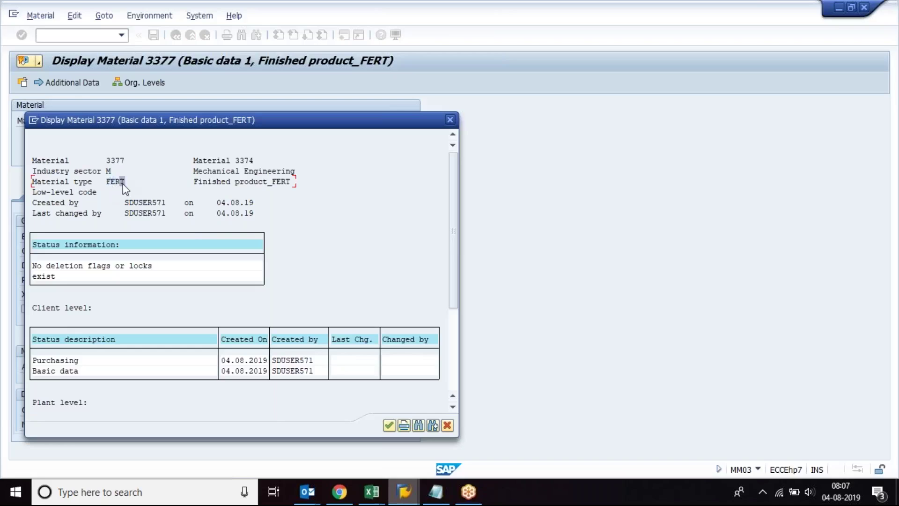
pyautogui.click(450, 119)
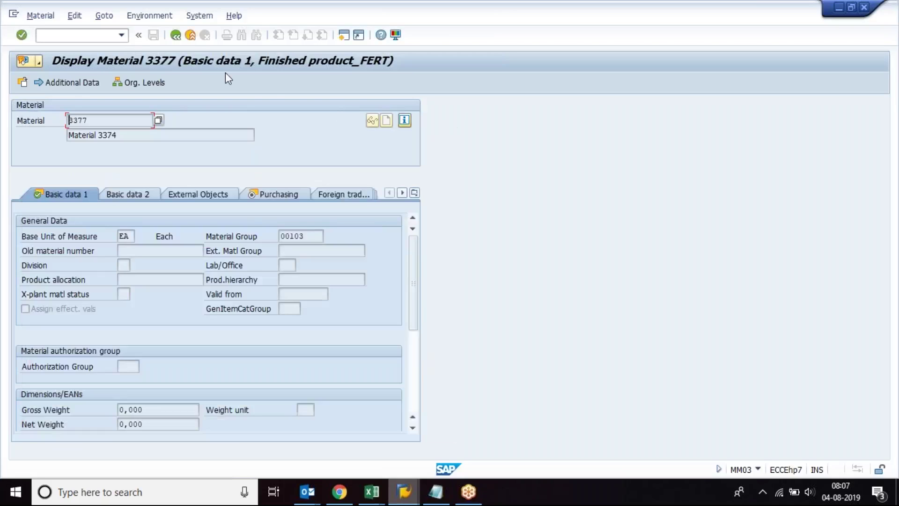
pyautogui.click(175, 36)
pyautogui.click(175, 36)
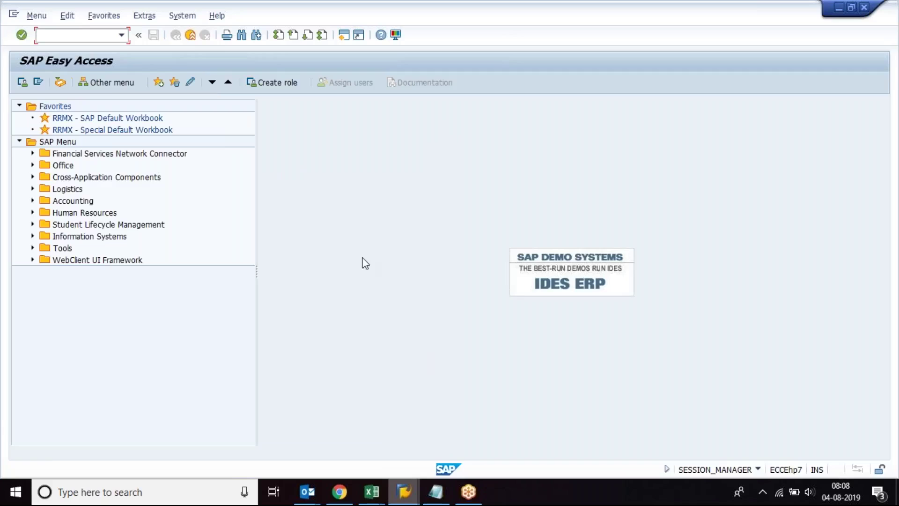
# Step: Switch to the Book1 notes and select the iPhone 8 white entries in A13:D15
pyautogui.moveTo(372, 491)
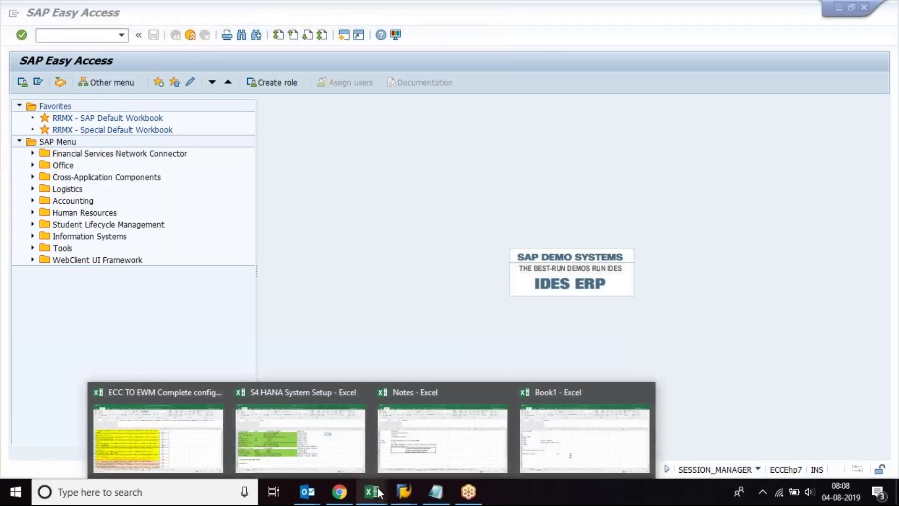
pyautogui.click(318, 455)
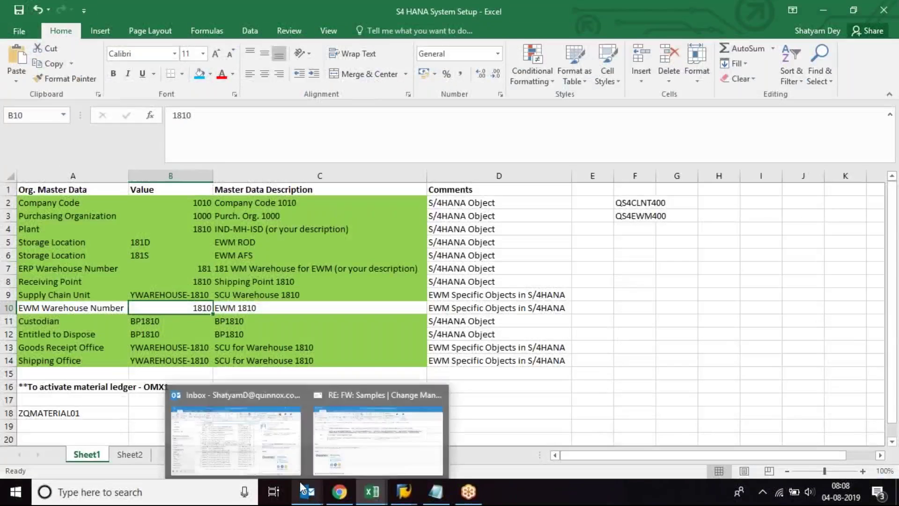
pyautogui.moveTo(374, 496)
pyautogui.click(581, 438)
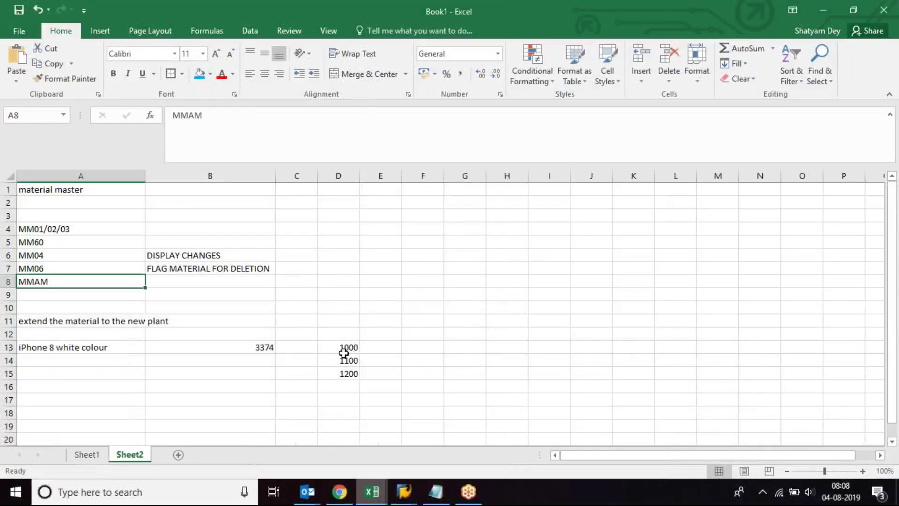
pyautogui.moveTo(343, 354); pyautogui.dragTo(127, 388)
pyautogui.click(115, 386)
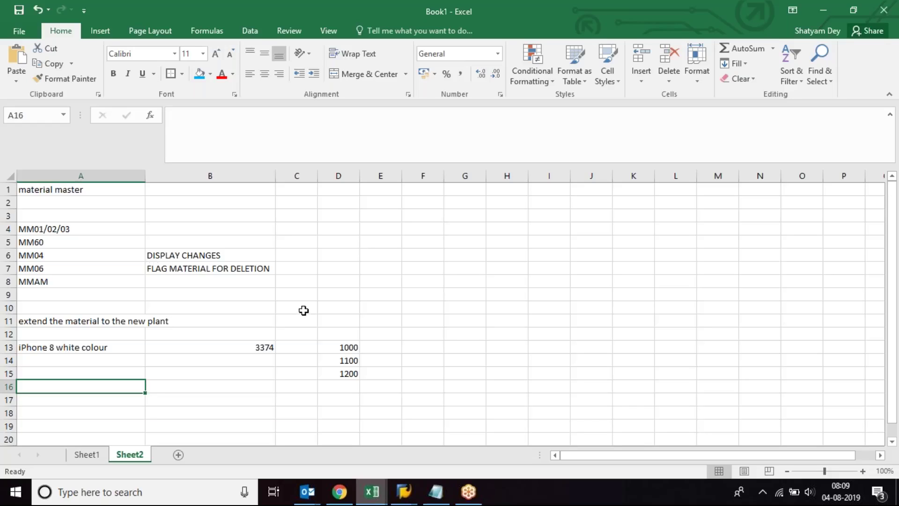
# Step: Close the extra Easy Access and Create Purchase Order sessions, then back out of the Materials List to Easy Access
pyautogui.moveTo(403, 492)
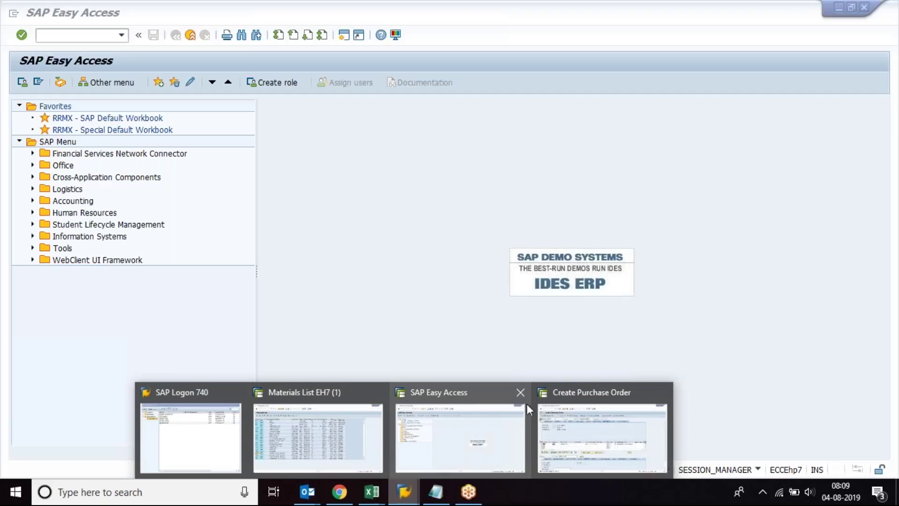
pyautogui.click(520, 392)
pyautogui.click(591, 393)
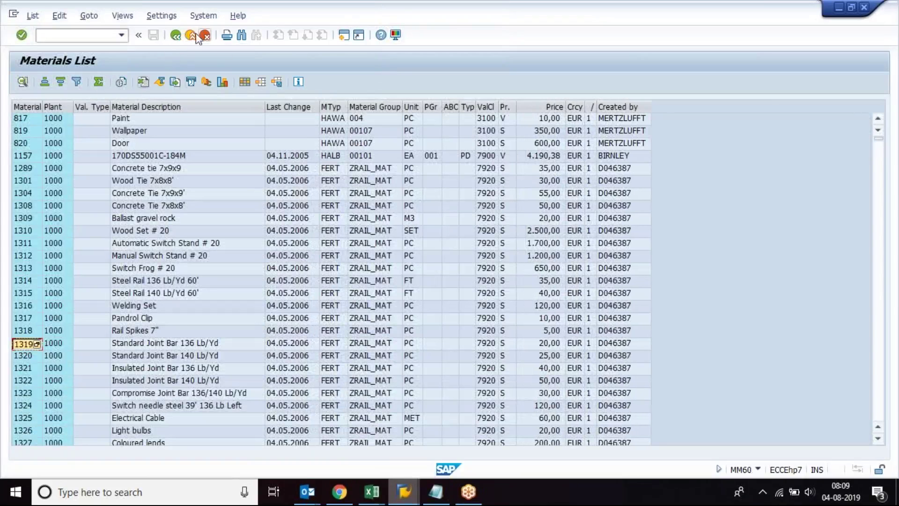
pyautogui.click(176, 35)
pyautogui.click(176, 36)
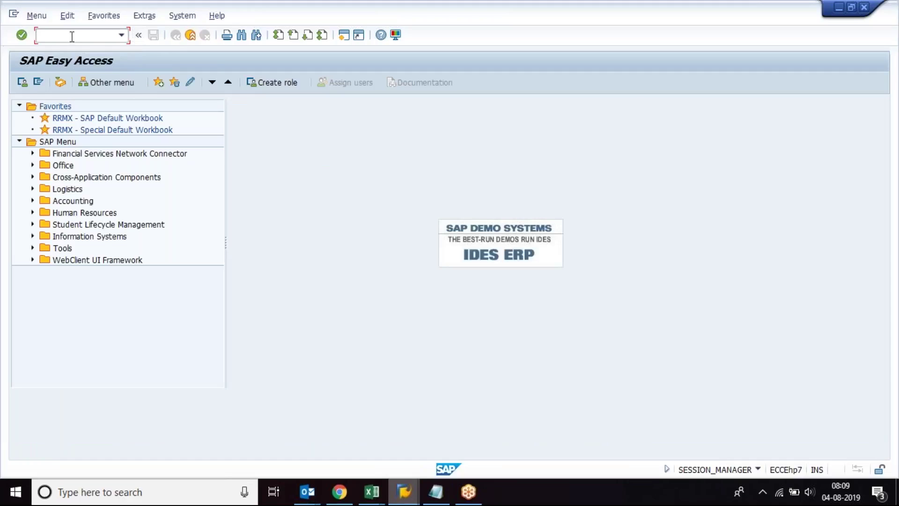
# Step: In the Notes workbook, open sheet V4_MM01_XK01 and move up to the Material Master heading
pyautogui.moveTo(370, 489)
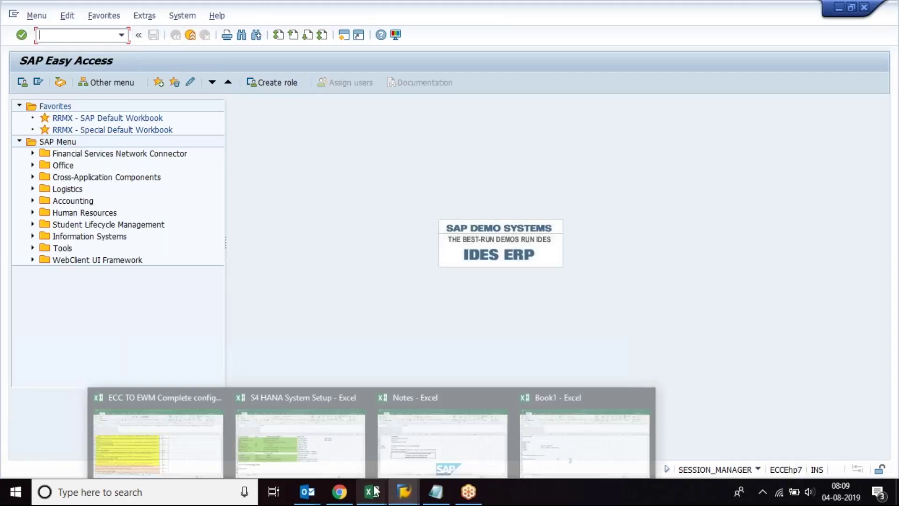
pyautogui.moveTo(332, 441)
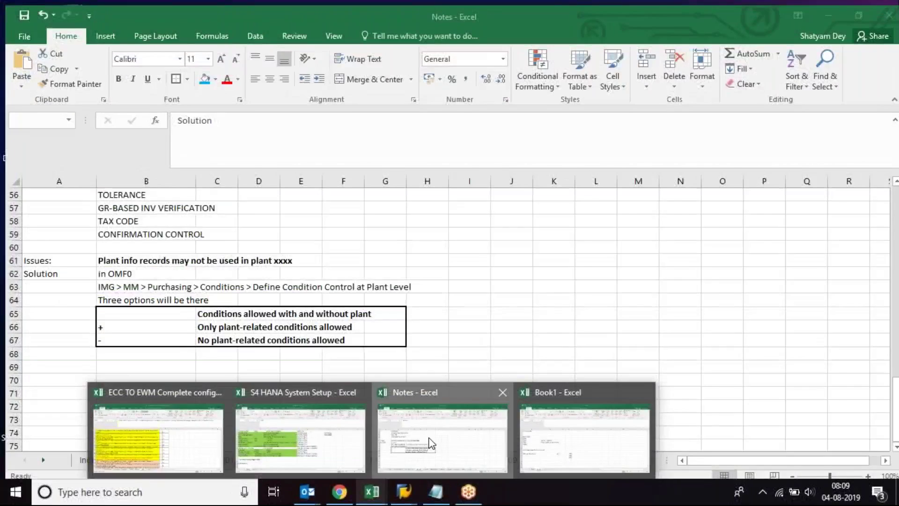
pyautogui.click(429, 437)
pyautogui.click(207, 451)
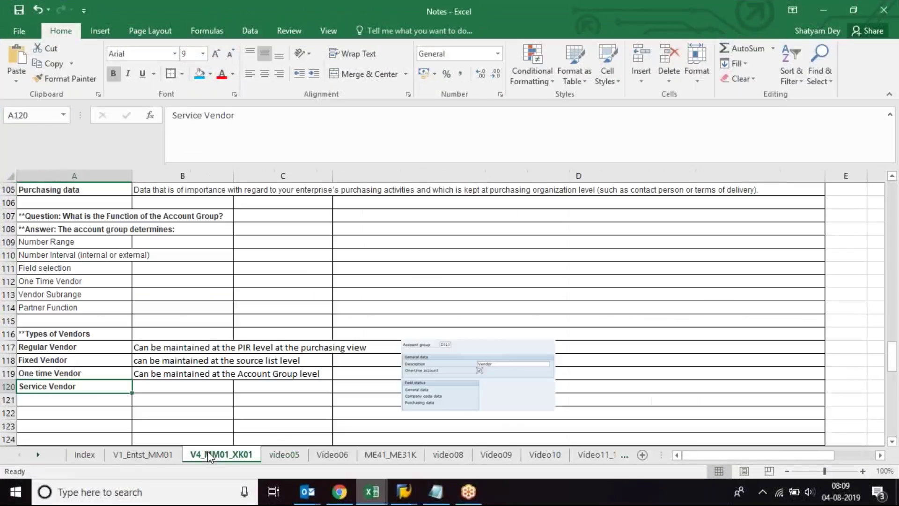
pyautogui.click(60, 190)
pyautogui.press('Up')
pyautogui.press('Up')
pyautogui.press('Up')
pyautogui.press('Up')
pyautogui.press('Up')
pyautogui.press('Up')
pyautogui.press('Up')
pyautogui.press('Up')
pyautogui.press('Up')
pyautogui.press('Up')
pyautogui.press('Up')
pyautogui.press('Up')
pyautogui.press('Up')
pyautogui.press('Up')
pyautogui.press('Up')
pyautogui.press('Up')
pyautogui.press('Up')
pyautogui.press('Up')
pyautogui.press('Up')
pyautogui.press('Up')
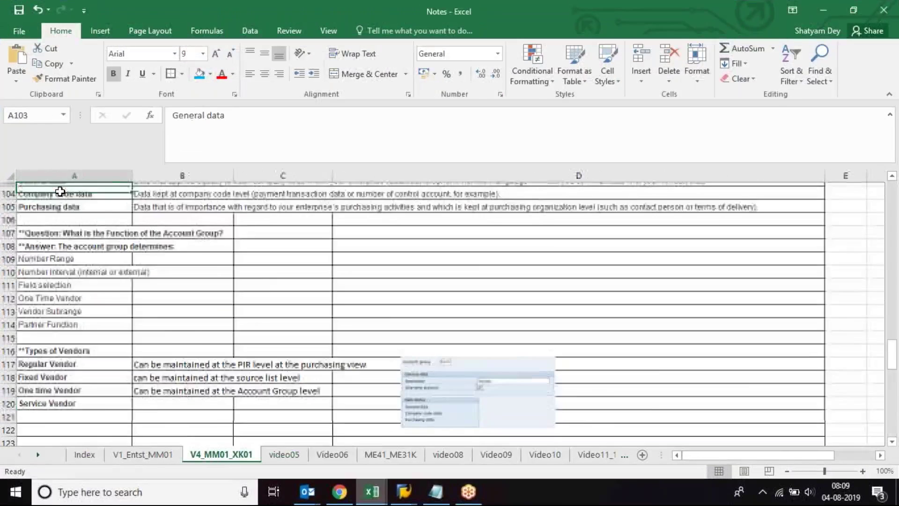
pyautogui.press('Up')
pyautogui.press('Up')
pyautogui.press('Up')
pyautogui.press('Up')
pyautogui.press('Up')
pyautogui.press('Up')
pyautogui.press('Up')
pyautogui.press('Up')
pyautogui.press('Up')
pyautogui.press('Up')
pyautogui.press('Up')
pyautogui.press('Up')
pyautogui.press('Up')
pyautogui.press('Up')
pyautogui.press('Up')
pyautogui.press('Up')
pyautogui.press('Up')
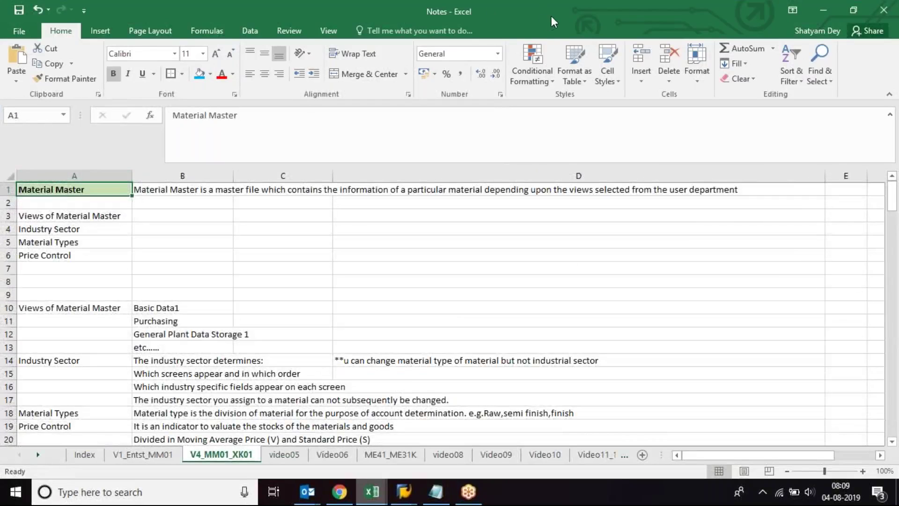
# Step: Review the backend settings for material master rows (Industry Sector, Number Range, Field Reference), then return to SAP
pyautogui.hotkey('alt', 'Tab')
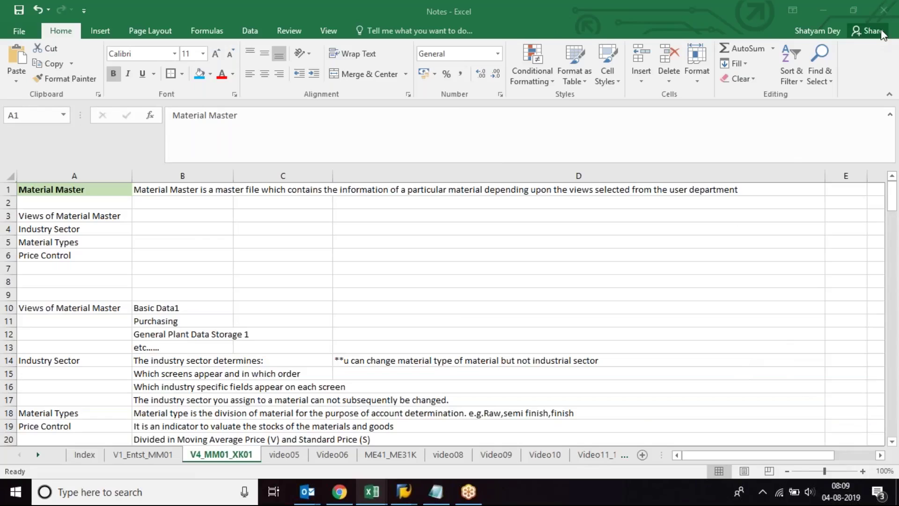
pyautogui.click(71, 226)
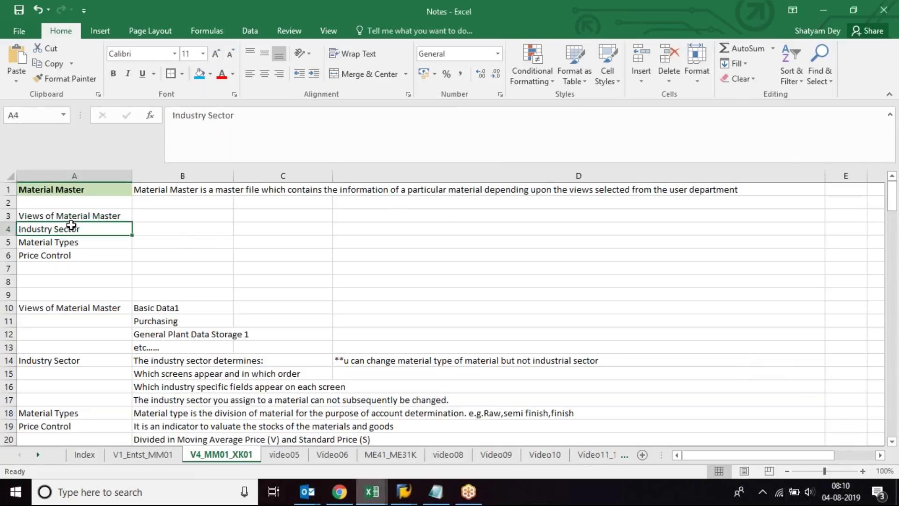
pyautogui.press('Down')
pyautogui.press('Down')
pyautogui.press('Down')
pyautogui.press('Down')
pyautogui.press('Down')
pyautogui.press('Down')
pyautogui.press('Down')
pyautogui.press('Down')
pyautogui.press('Down')
pyautogui.press('Down')
pyautogui.press('Down')
pyautogui.press('Down')
pyautogui.press('Down')
pyautogui.press('Down')
pyautogui.press('Down')
pyautogui.press('Down')
pyautogui.press('Down')
pyautogui.press('Down')
pyautogui.press('Down')
pyautogui.press('Down')
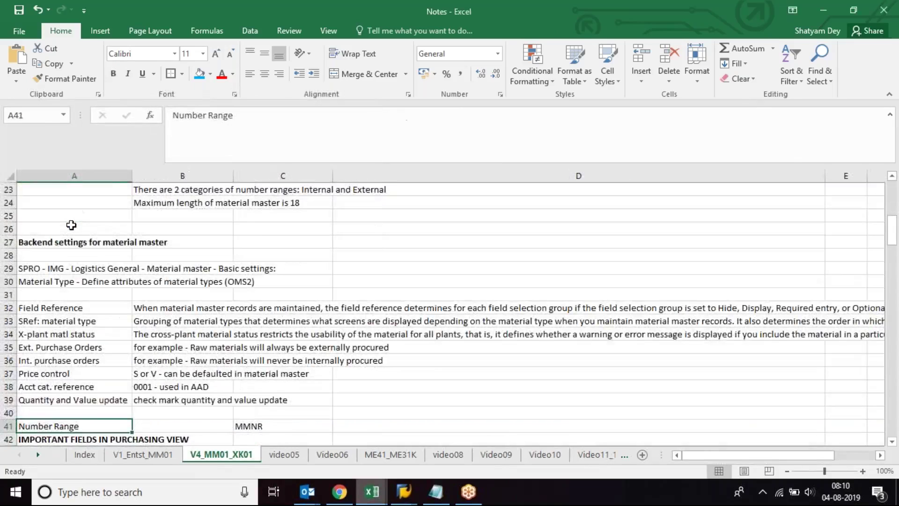
pyautogui.press('Up')
pyautogui.press('Up')
pyautogui.press('Up')
pyautogui.press('Up')
pyautogui.press('Up')
pyautogui.press('Up')
pyautogui.press('Up')
pyautogui.press('Up')
pyautogui.press('Up')
pyautogui.press('Up')
pyautogui.press('Up')
pyautogui.press('Up')
pyautogui.press('Up')
pyautogui.press('Up')
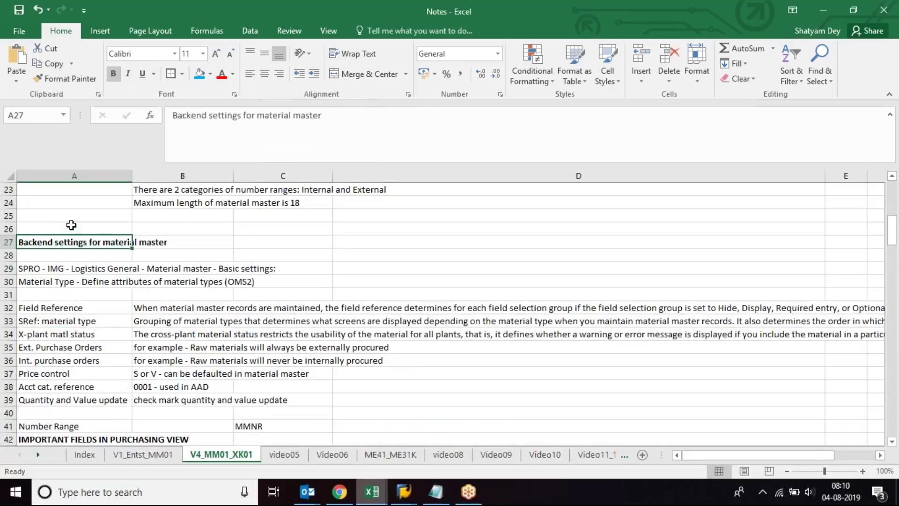
pyautogui.press('Down')
pyautogui.press('Down')
pyautogui.press('Down')
pyautogui.press('Down')
pyautogui.press('Down')
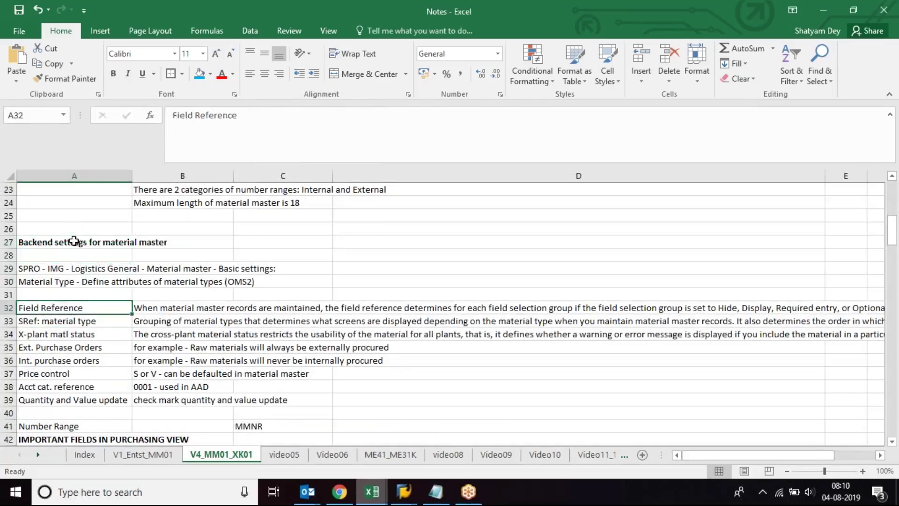
pyautogui.press('Up')
pyautogui.press('Up')
pyautogui.press('Up')
pyautogui.press('Up')
pyautogui.press('Up')
pyautogui.moveTo(397, 494)
pyautogui.click(457, 459)
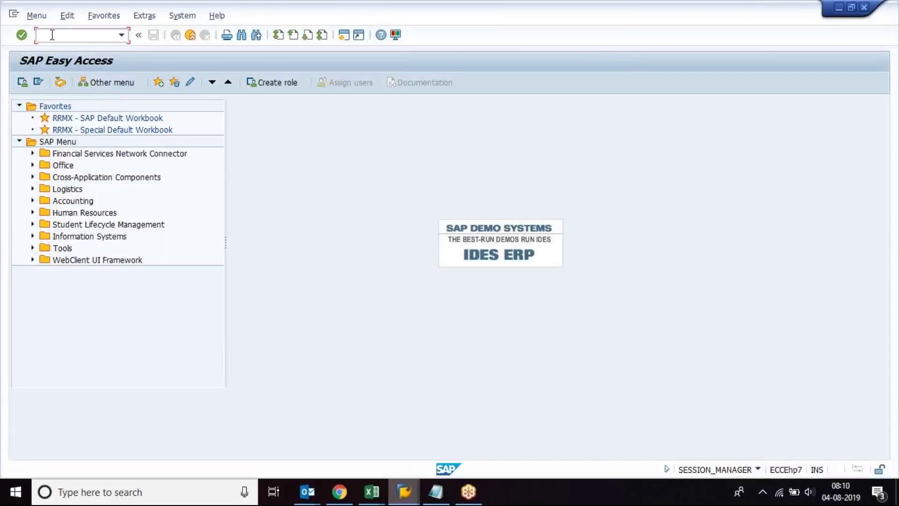
# Step: Open material 3377 in MM02 for plant 1000 and select its material group 00103
pyautogui.write('MM02')
pyautogui.press('Return')
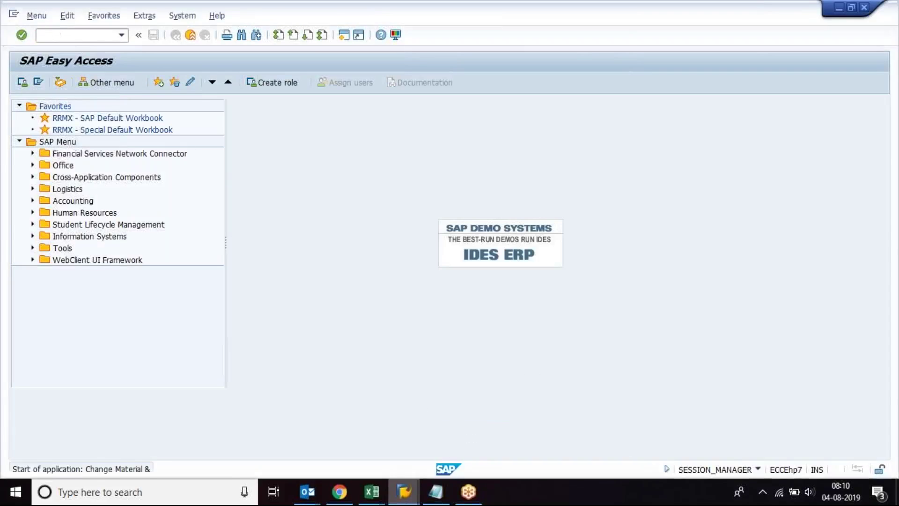
pyautogui.press('Return')
pyautogui.press('Return')
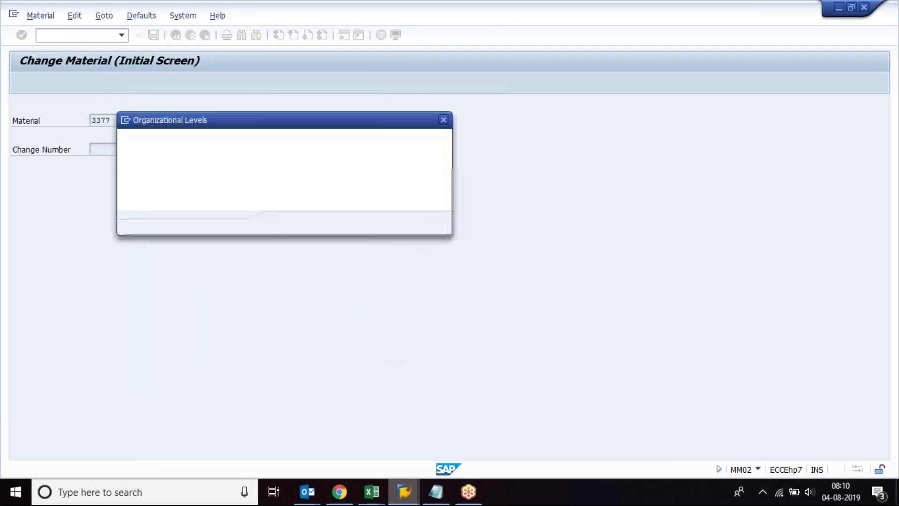
pyautogui.write('1000')
pyautogui.press('Return')
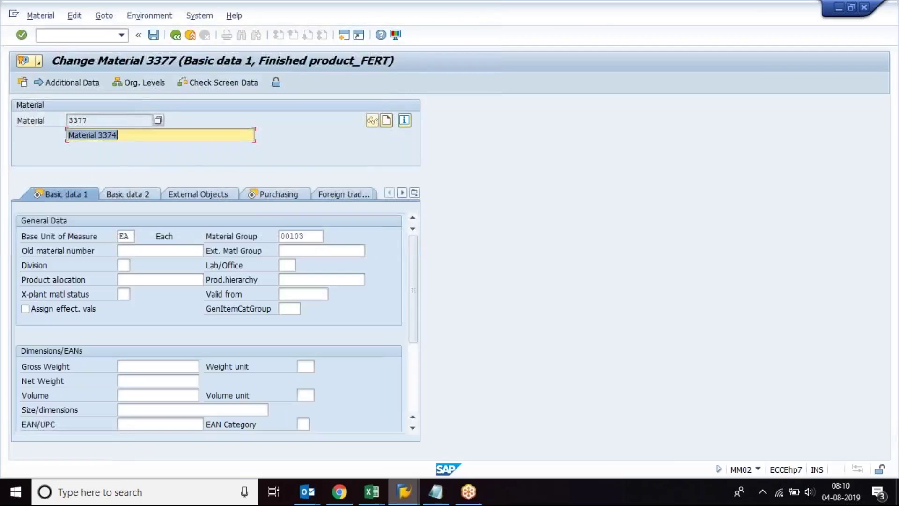
pyautogui.moveTo(307, 236); pyautogui.dragTo(271, 235)
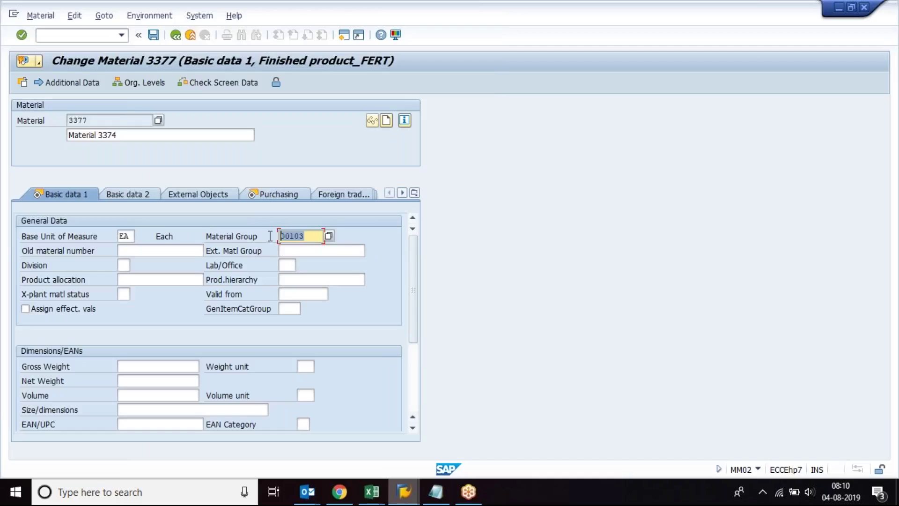
pyautogui.moveTo(372, 501)
pyautogui.click(586, 431)
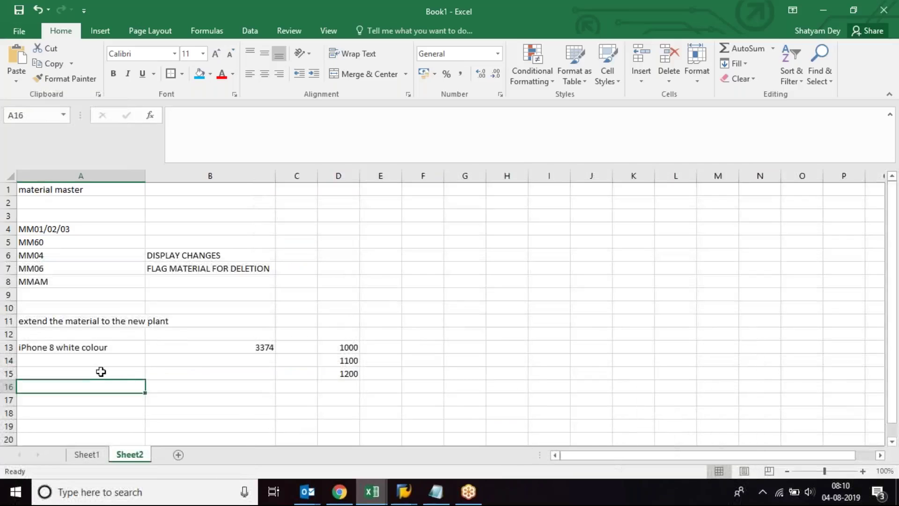
# Step: Enter the bold heading BACKEND SETTINGS in cell A17 of Sheet2
pyautogui.press('Down')
pyautogui.press('Down')
pyautogui.press('Down')
pyautogui.press('Down')
pyautogui.press('Down')
pyautogui.press('Down')
pyautogui.press('Down')
pyautogui.press('Down')
pyautogui.press('Down')
pyautogui.press('Down')
pyautogui.press('Down')
pyautogui.press('Down')
pyautogui.press('Down')
pyautogui.press('Down')
pyautogui.press('Down')
pyautogui.press('Down')
pyautogui.press('Down')
pyautogui.press('Down')
pyautogui.press('Down')
pyautogui.press('Down')
pyautogui.press('Up')
pyautogui.press('Up')
pyautogui.press('Up')
pyautogui.press('Up')
pyautogui.press('Up')
pyautogui.press('Up')
pyautogui.press('Up')
pyautogui.press('Up')
pyautogui.press('Up')
pyautogui.press('Up')
pyautogui.press('Up')
pyautogui.press('Up')
pyautogui.press('Up')
pyautogui.press('Up')
pyautogui.press('Up')
pyautogui.press('Up')
pyautogui.press('Up')
pyautogui.press('Up')
pyautogui.press('Up')
pyautogui.press('Up')
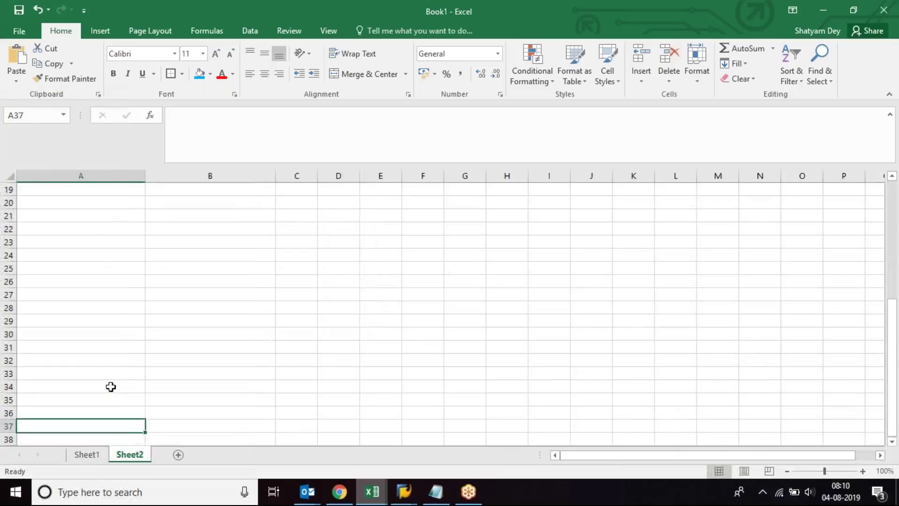
pyautogui.scroll(1, 110, 386)
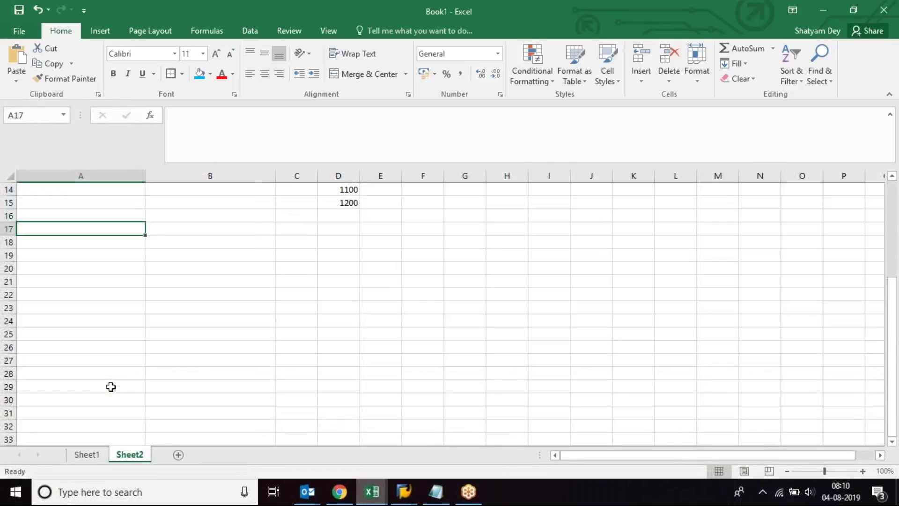
pyautogui.write('B')
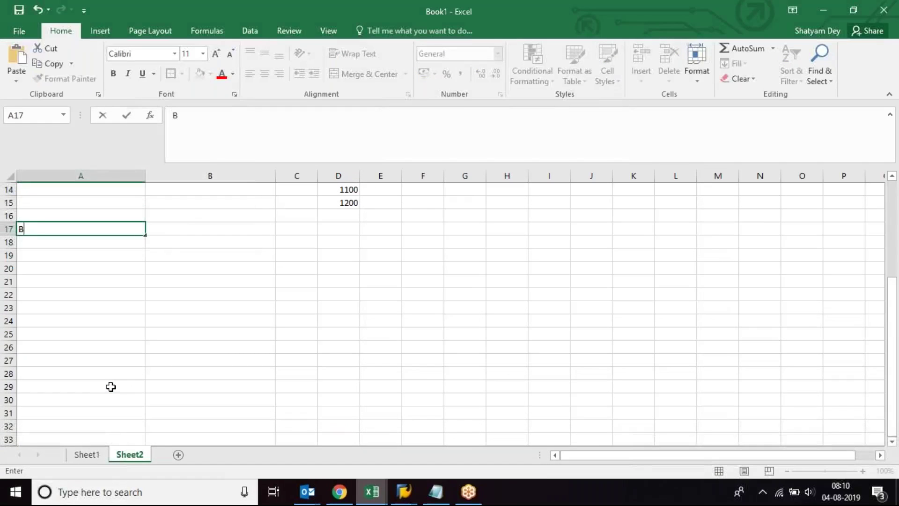
pyautogui.write('ACKEND SETTINGS')
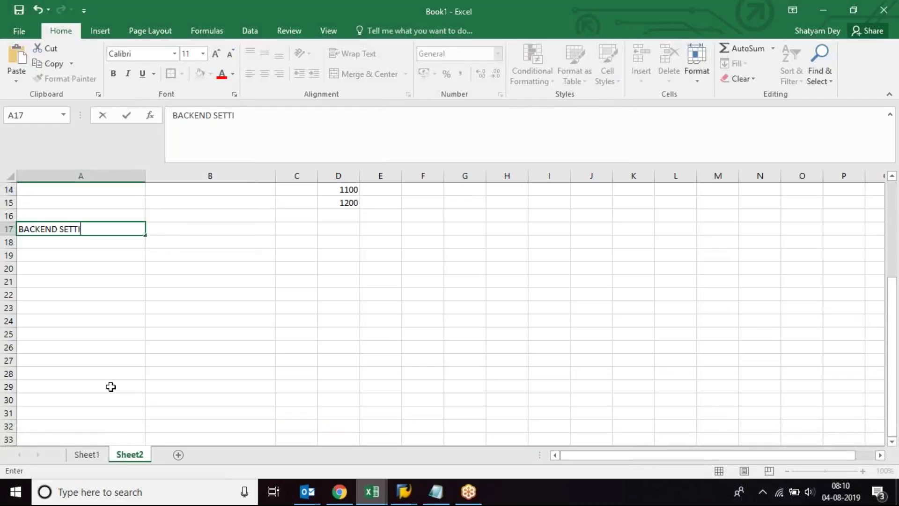
pyautogui.press('Return')
pyautogui.press('Up')
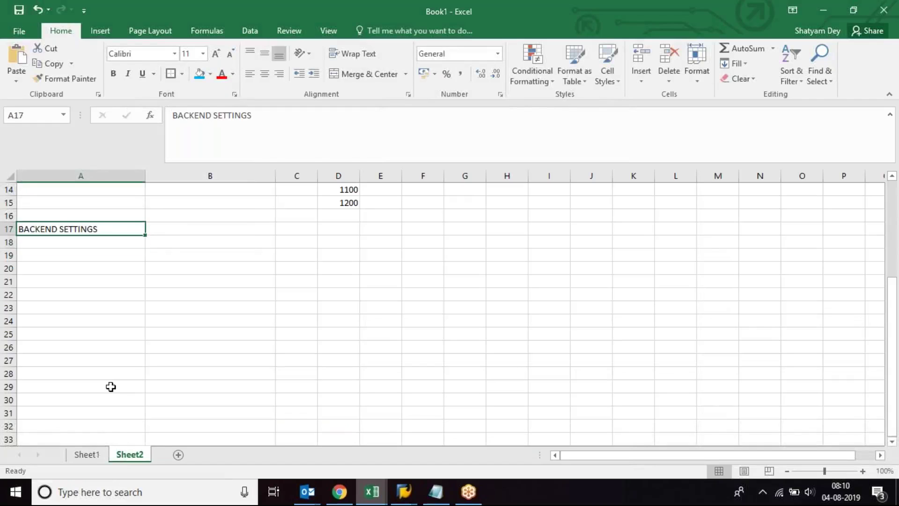
pyautogui.hotkey('ctrl', 'b')
# Step: Add '1. HOW TO DEFINE A NEW MATERIAL GROUP' in A19 and widen column A to fit it
pyautogui.press('Down')
pyautogui.press('Down')
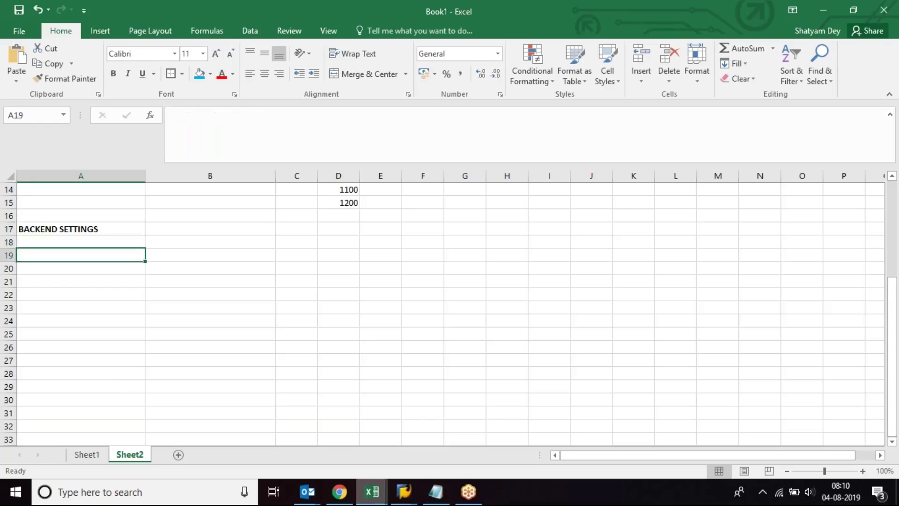
pyautogui.write('1. HO')
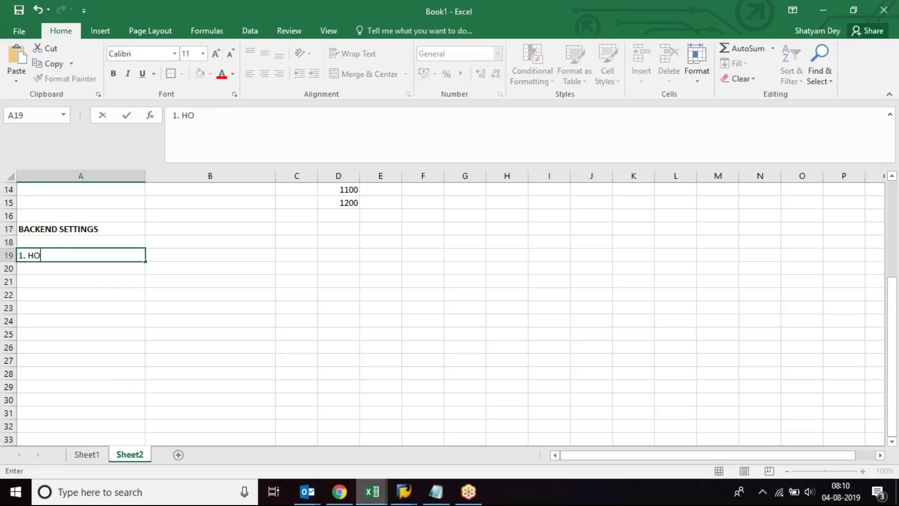
pyautogui.write('W TO DEFINE A ')
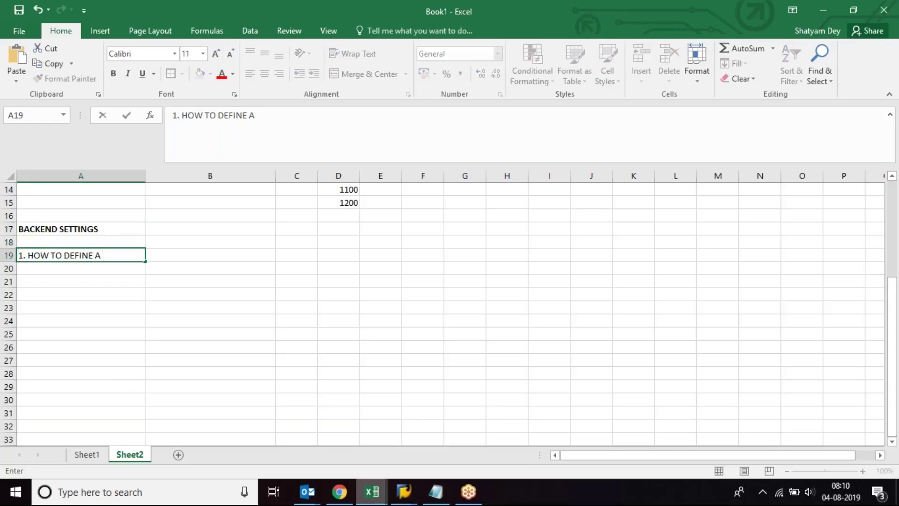
pyautogui.write('NEW MATERIAL GR')
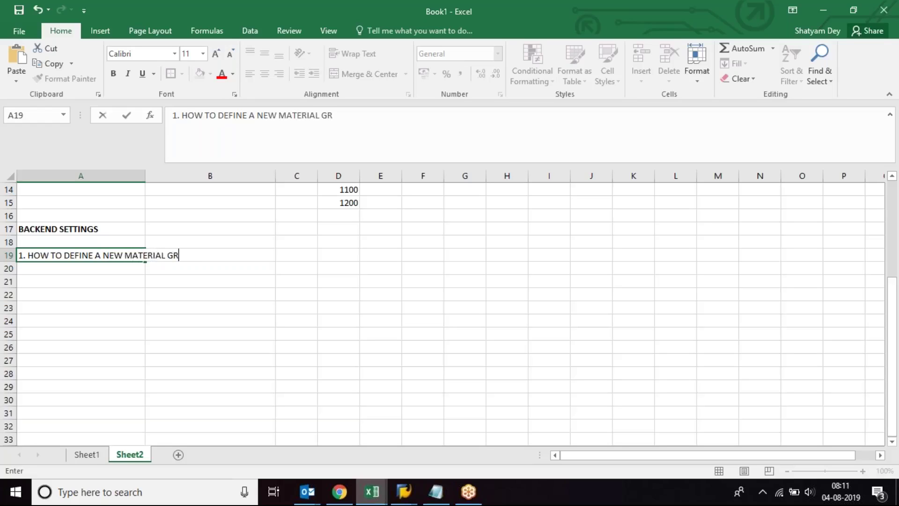
pyautogui.write('OUP')
pyautogui.press('Return')
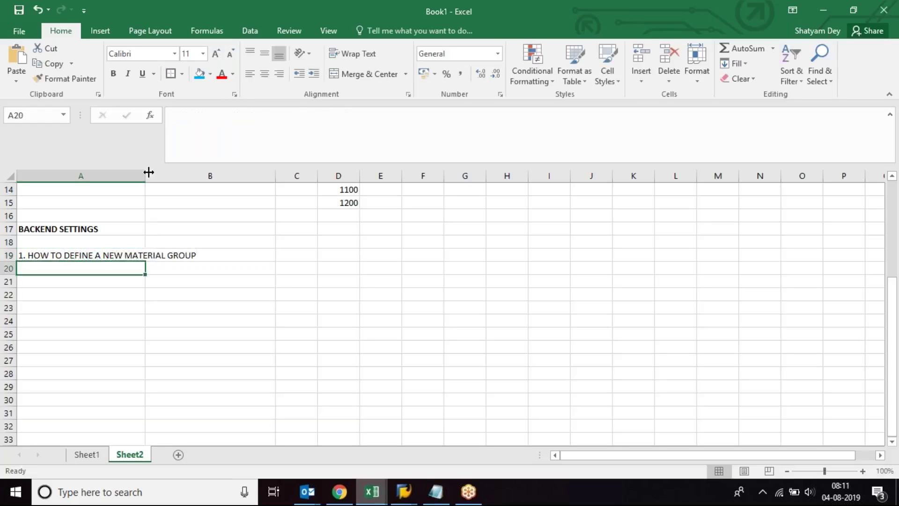
pyautogui.doubleClick(148, 172)
pyautogui.click(164, 256)
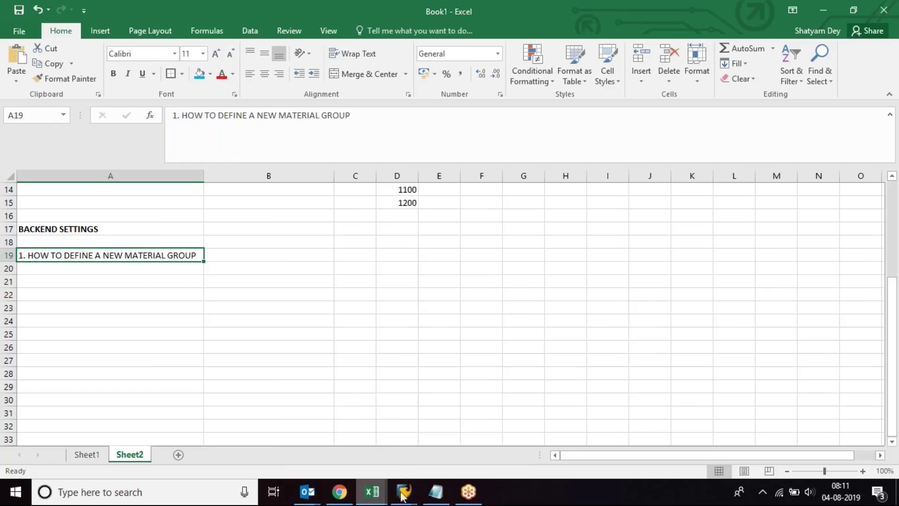
pyautogui.moveTo(402, 495)
pyautogui.click(436, 450)
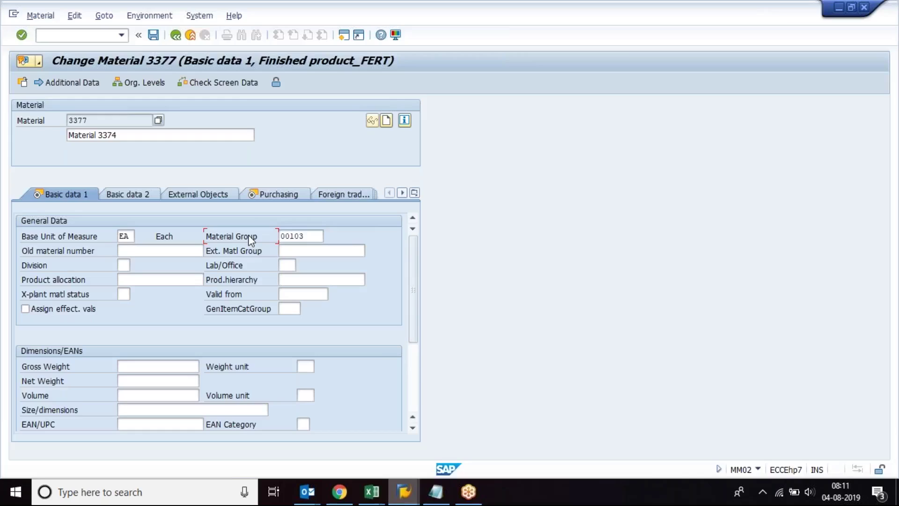
# Step: Search Google for ELECTRONIC DEVICES in a new tab and show the image results
pyautogui.moveTo(342, 481)
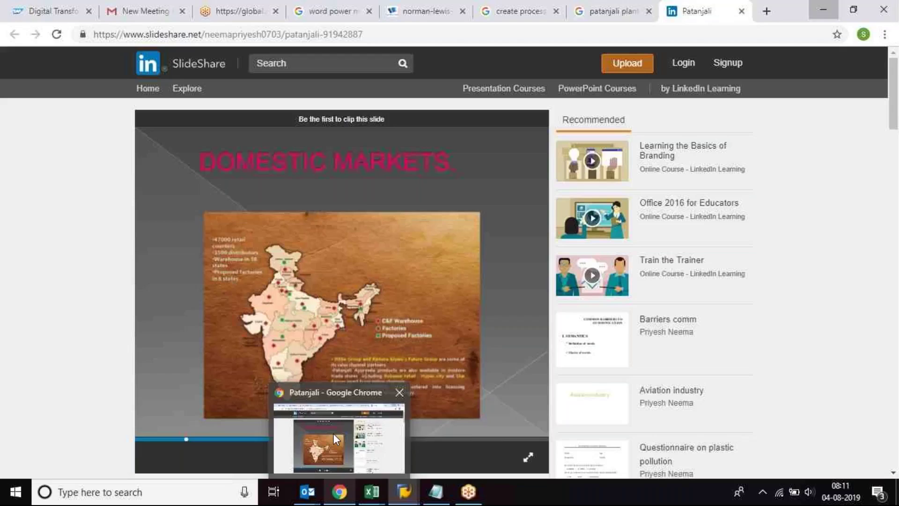
pyautogui.click(334, 434)
pyautogui.click(767, 11)
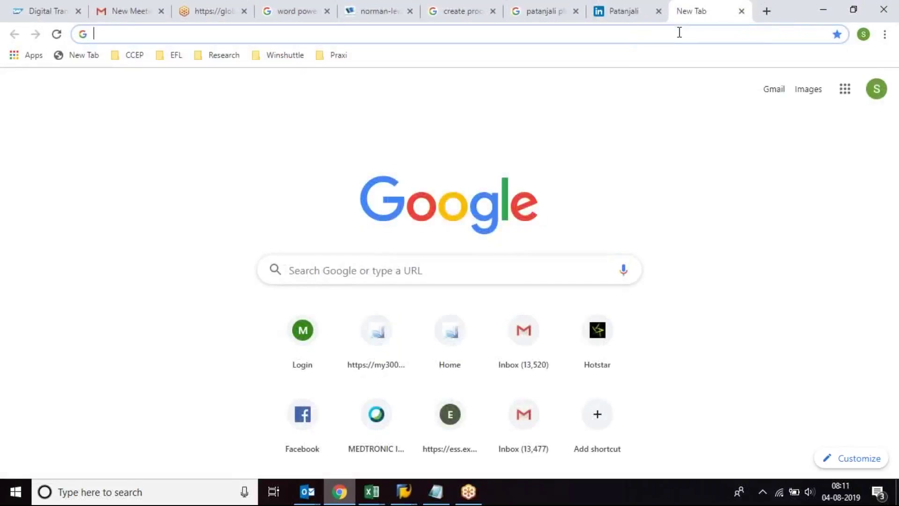
pyautogui.write('ELECTR')
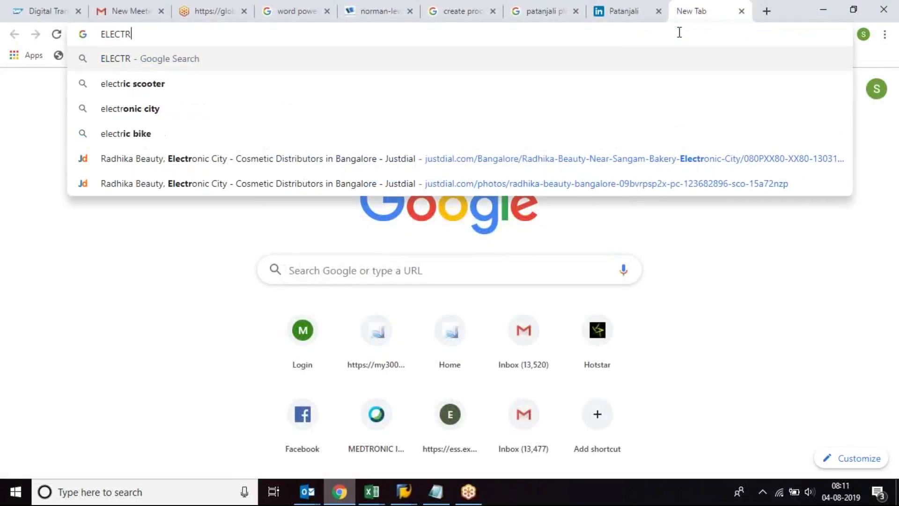
pyautogui.write('ONIC DEVICES')
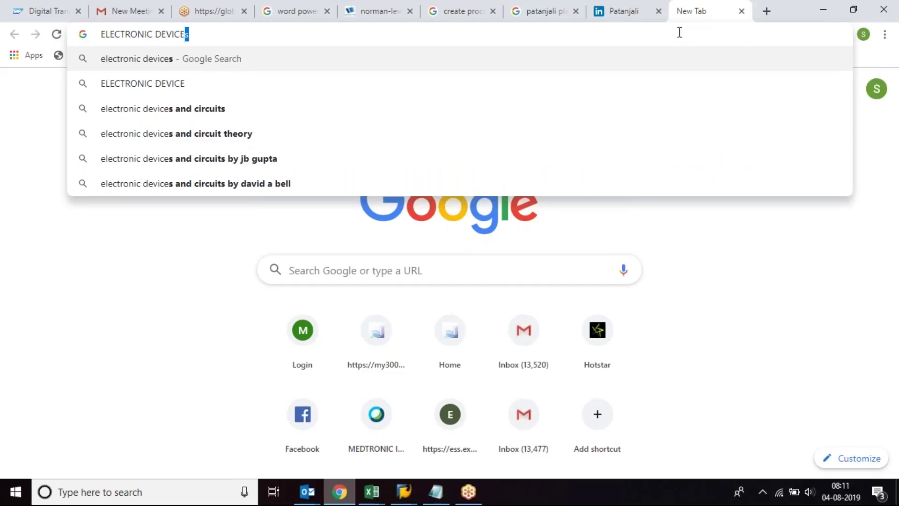
pyautogui.press('Return')
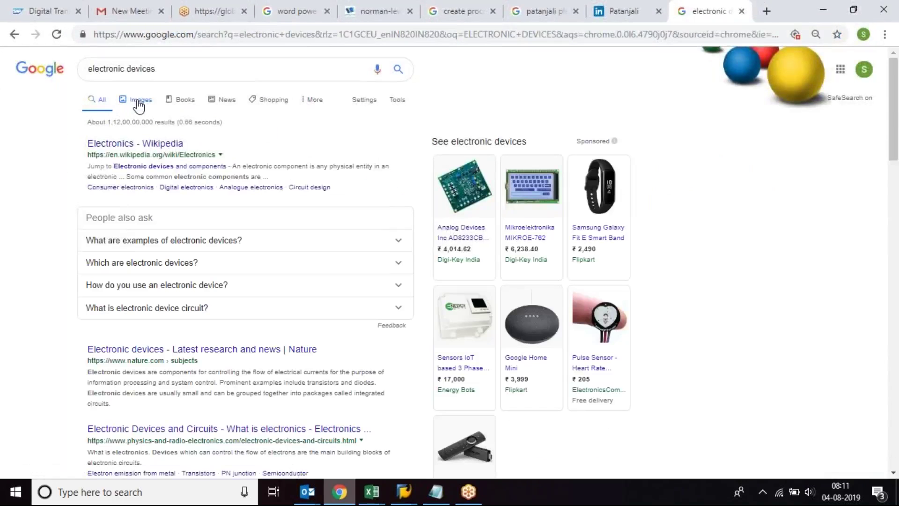
pyautogui.click(137, 100)
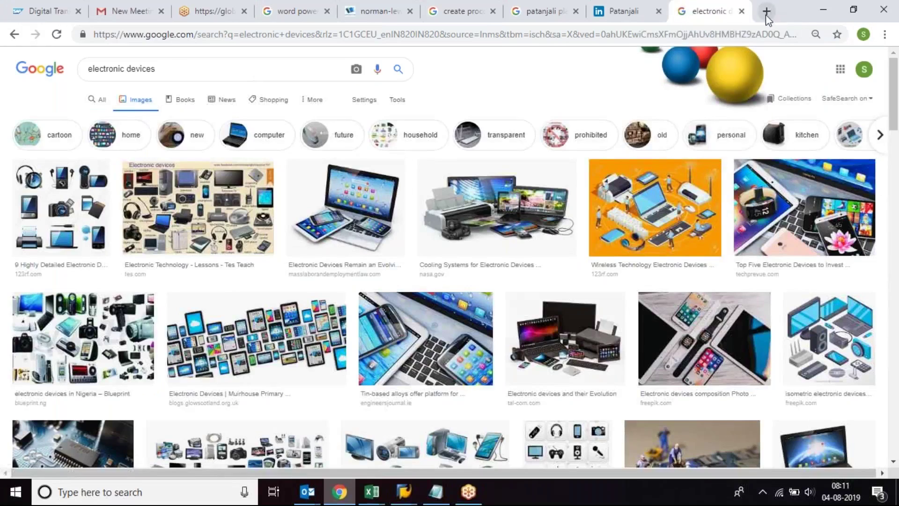
# Step: Search FURNITURES and WIRES in two more new tabs, showing image results for each
pyautogui.click(767, 11)
pyautogui.write('FU')
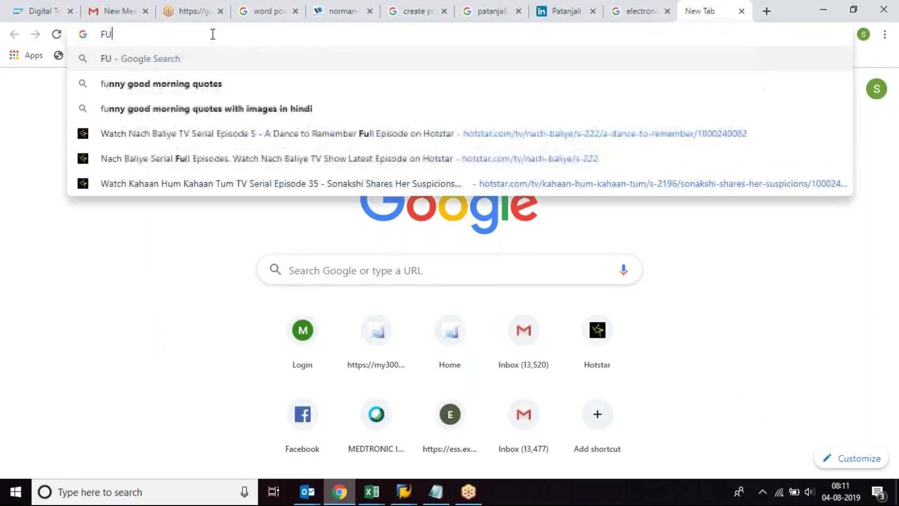
pyautogui.write('RNITURE')
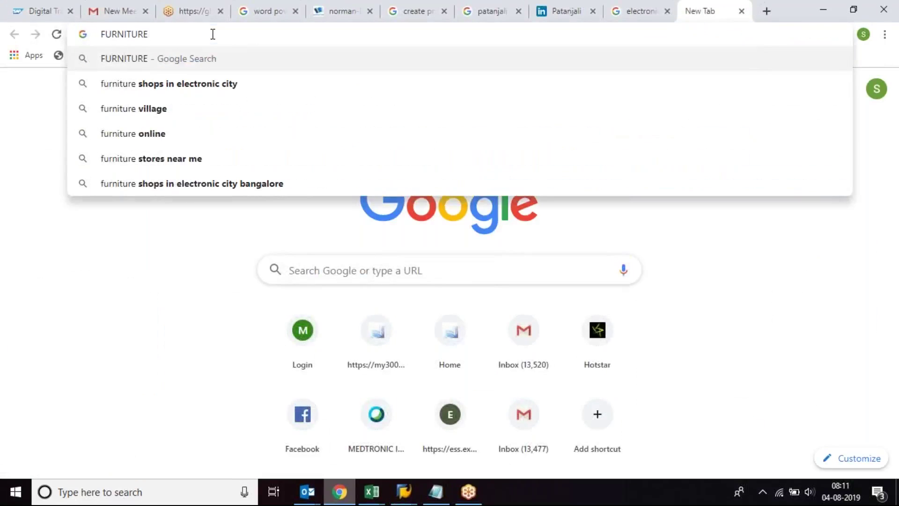
pyautogui.write('S')
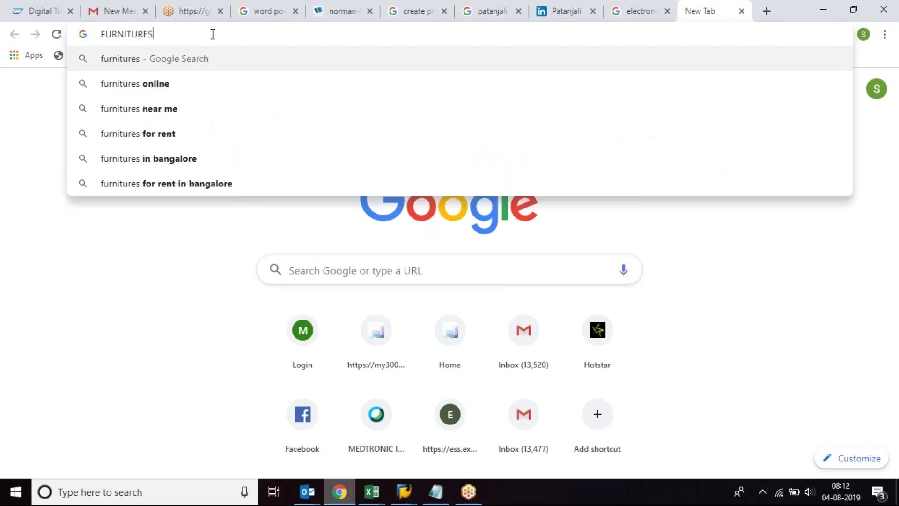
pyautogui.press('Return')
pyautogui.click(141, 107)
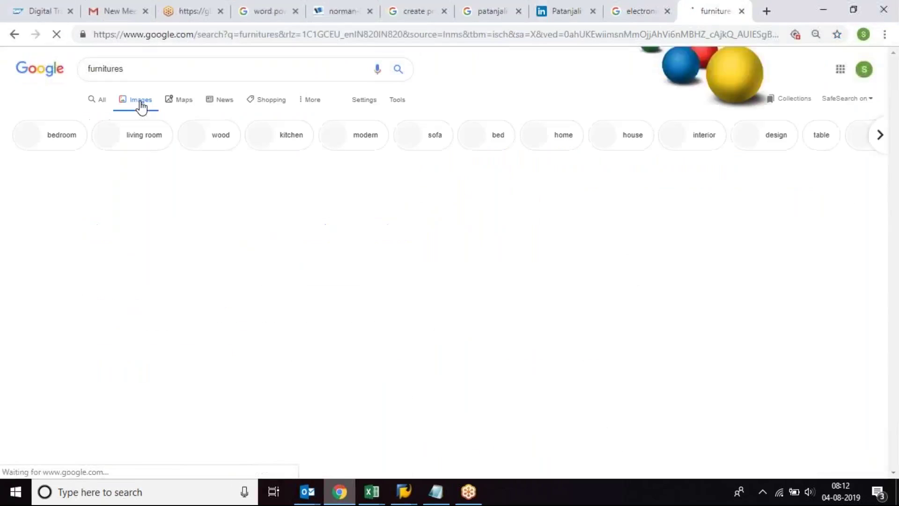
pyautogui.click(766, 11)
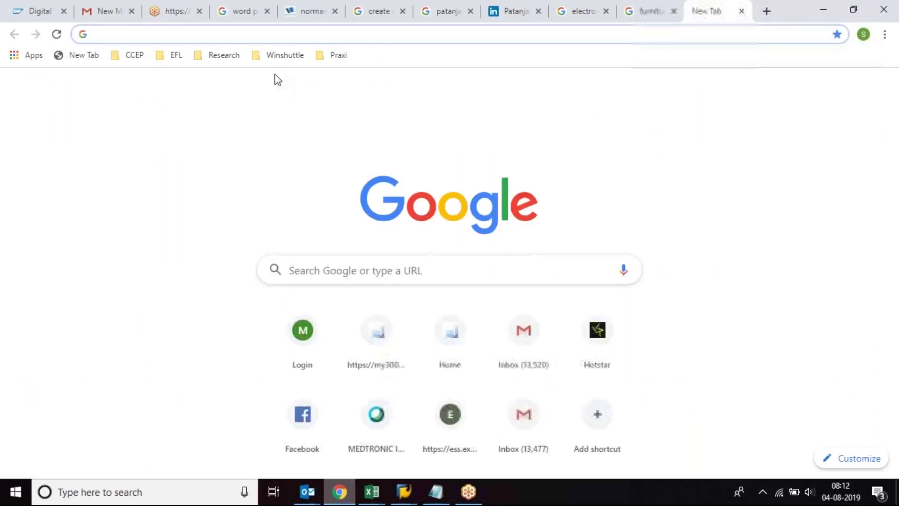
pyautogui.write('WIRES')
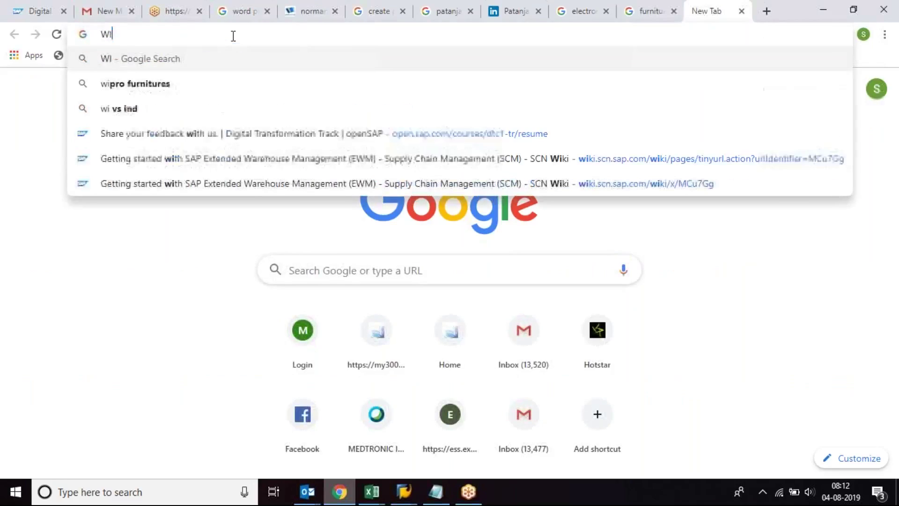
pyautogui.press('Return')
pyautogui.click(142, 102)
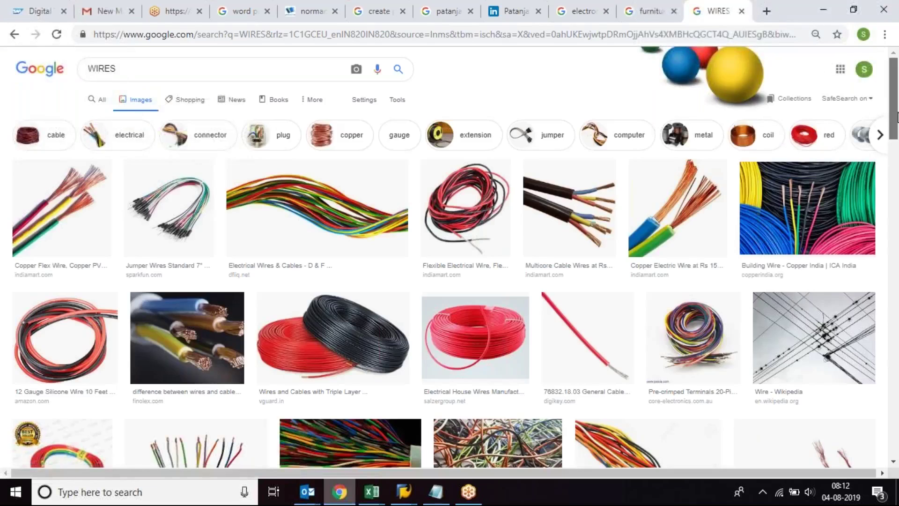
pyautogui.scroll(-5, 882, 159)
# Step: Compare the electronic devices, furnitures and WIRES image tabs, then minimise Chrome
pyautogui.click(591, 12)
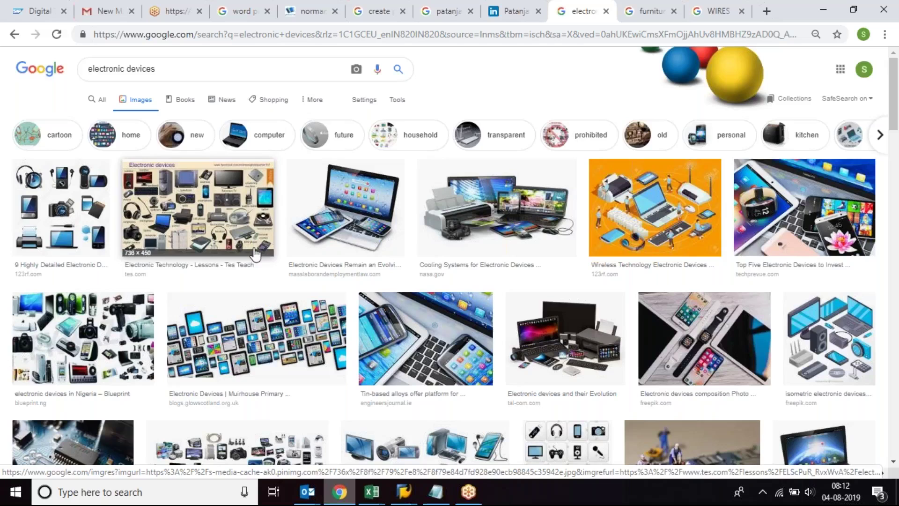
pyautogui.click(651, 11)
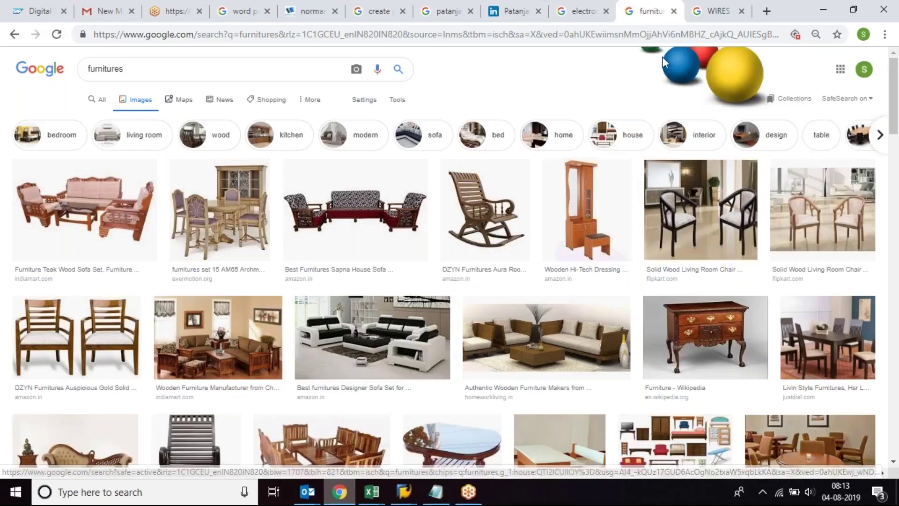
pyautogui.click(717, 11)
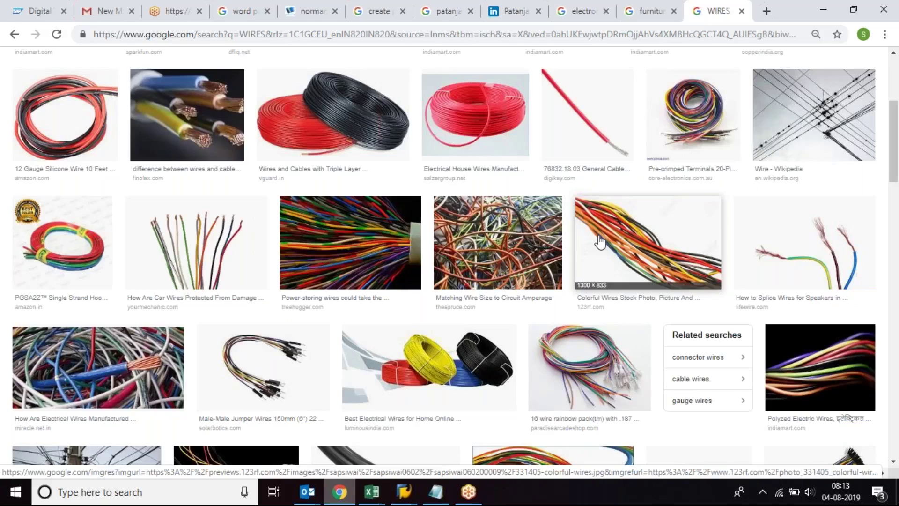
pyautogui.click(822, 9)
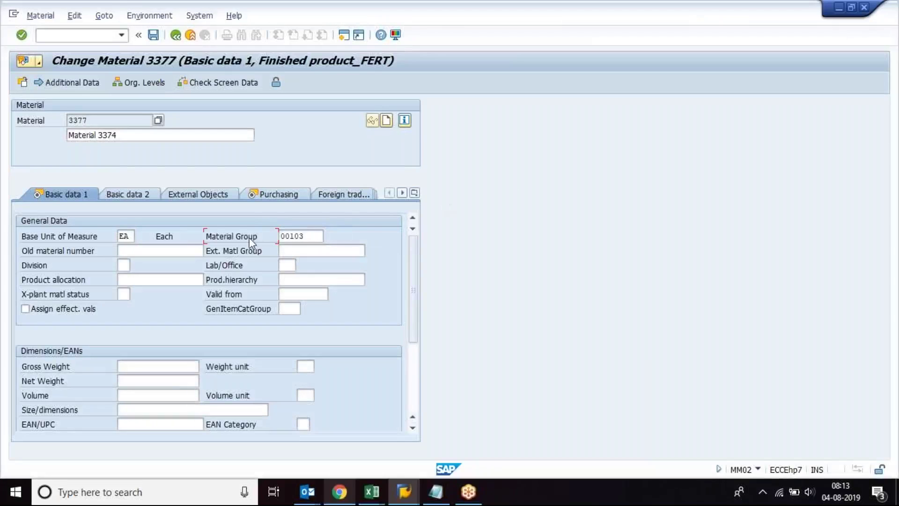
# Step: Select material group 00103 on material 3377 and bring up its value help list
pyautogui.click(312, 236)
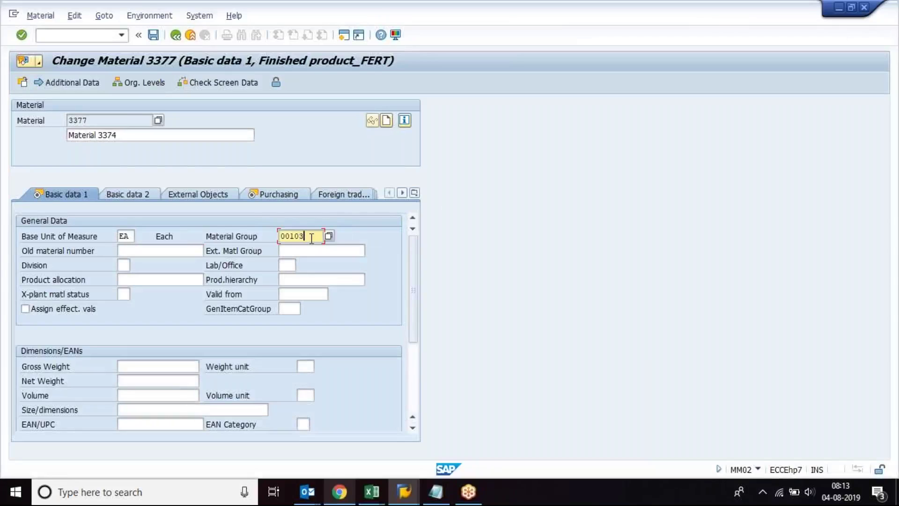
pyautogui.click(253, 237)
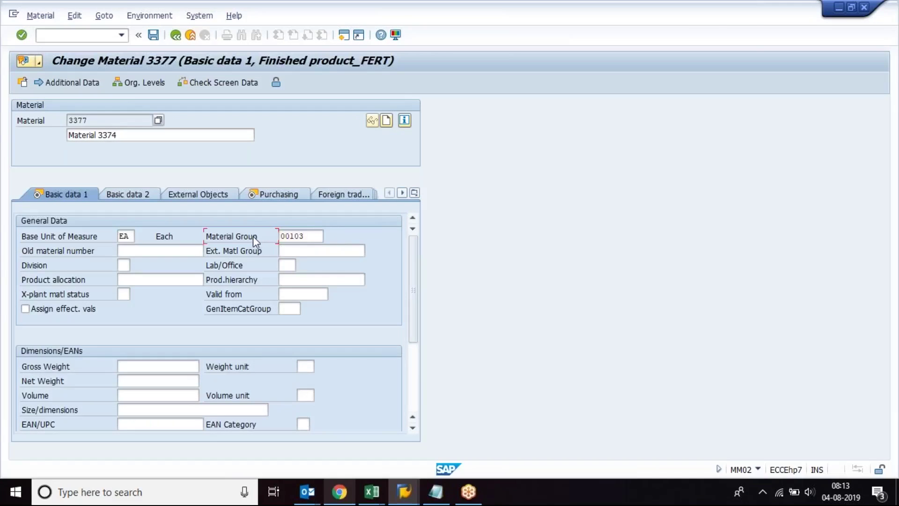
pyautogui.click(297, 237)
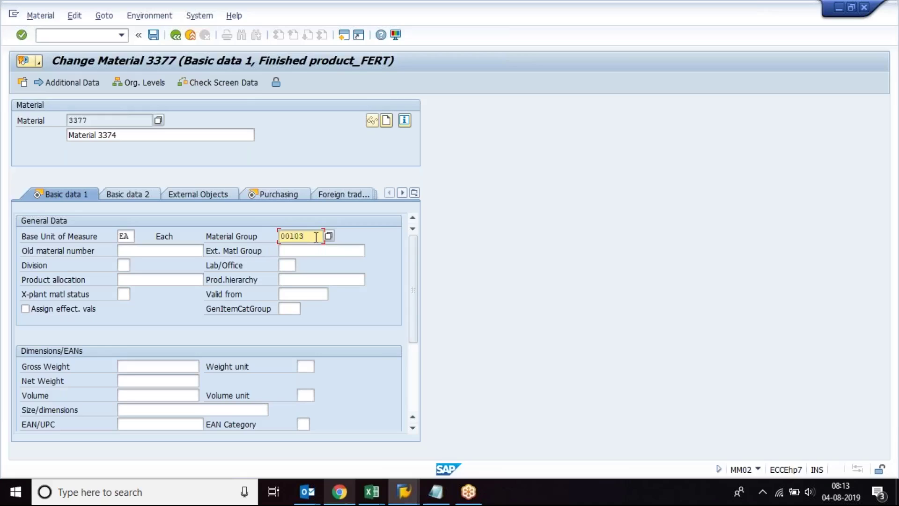
pyautogui.moveTo(316, 237); pyautogui.dragTo(278, 236)
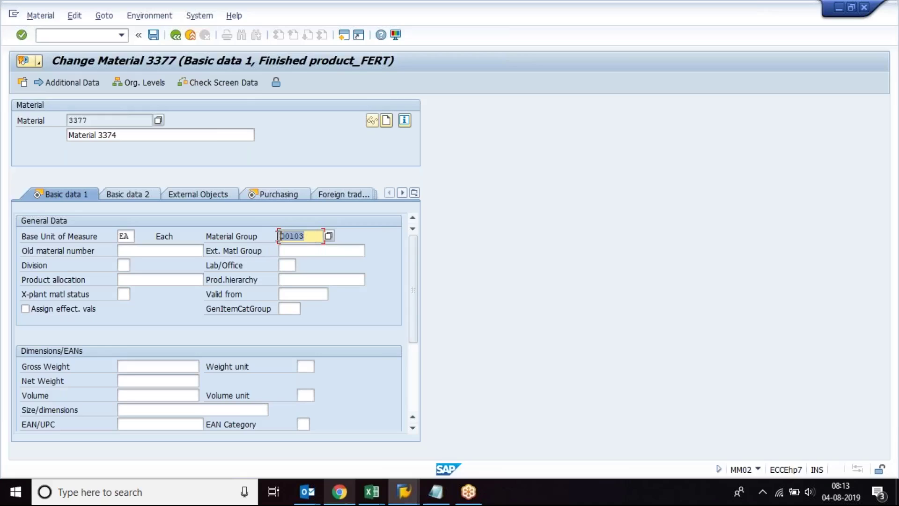
pyautogui.click(329, 236)
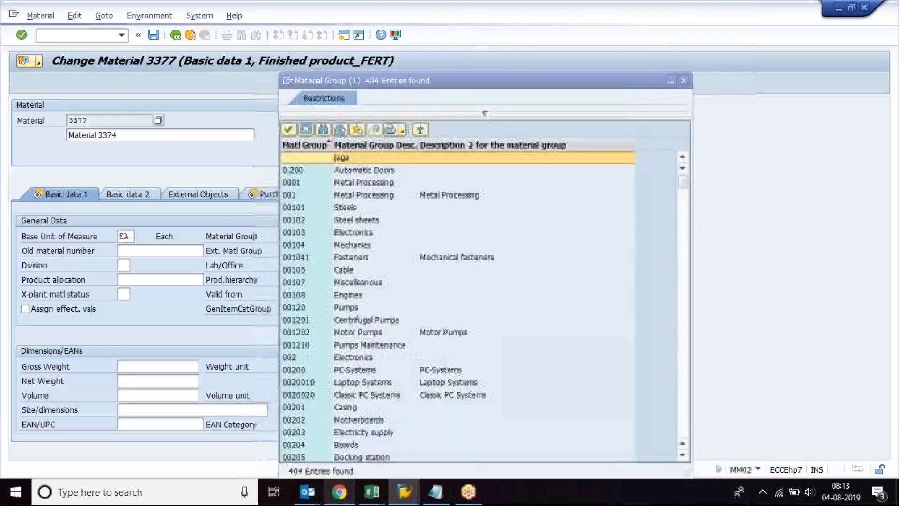
# Step: Change the description to SAMSUNG HANDYCAM and pick Electronics from the material group list
pyautogui.moveTo(423, 77); pyautogui.dragTo(519, 52)
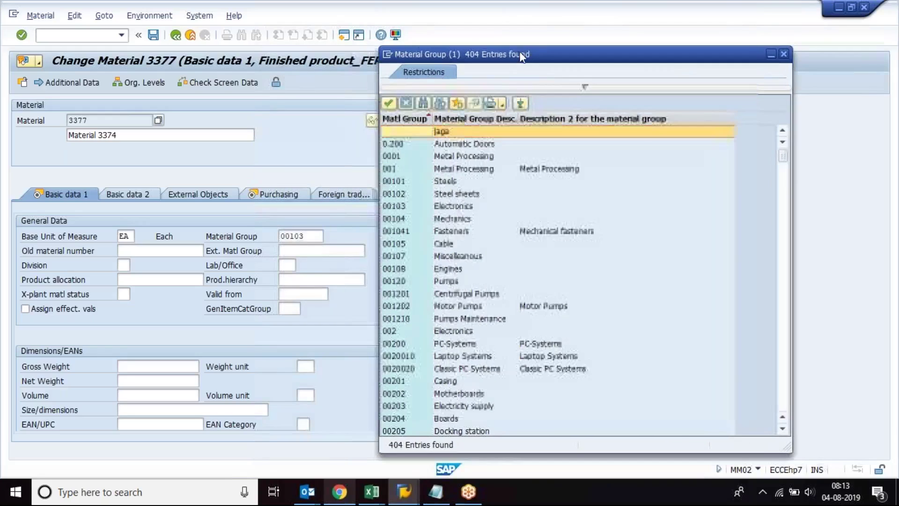
pyautogui.moveTo(87, 122); pyautogui.dragTo(63, 120)
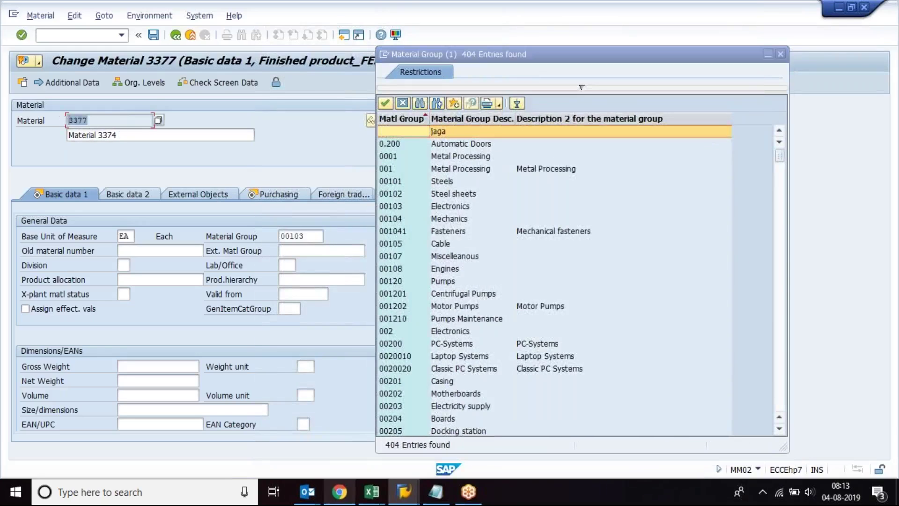
pyautogui.moveTo(125, 136); pyautogui.dragTo(66, 136)
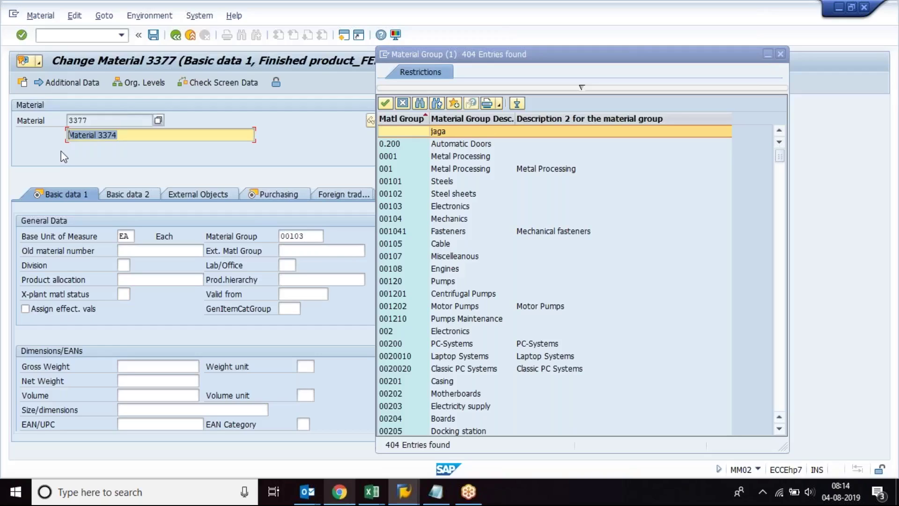
pyautogui.write('HANDYC')
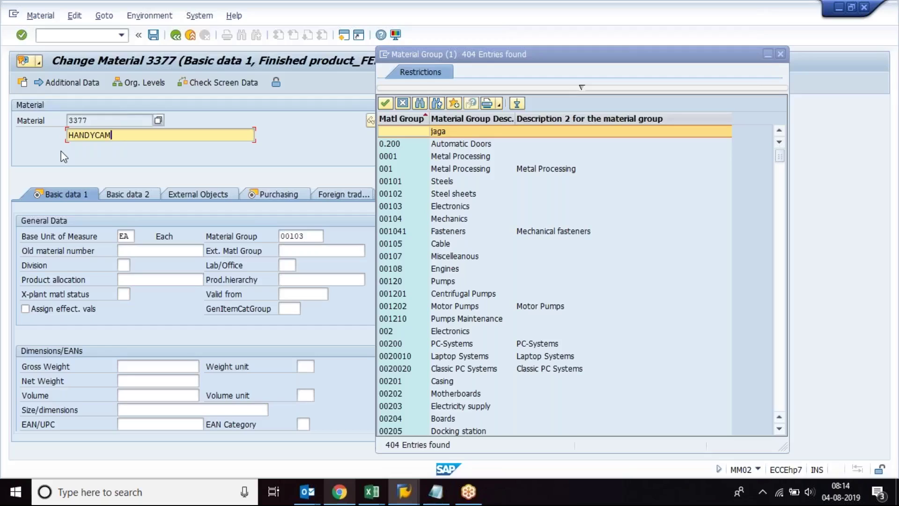
pyautogui.write('AM')
pyautogui.press('Home')
pyautogui.write('SAMSUNG')
pyautogui.moveTo(151, 136); pyautogui.dragTo(56, 135)
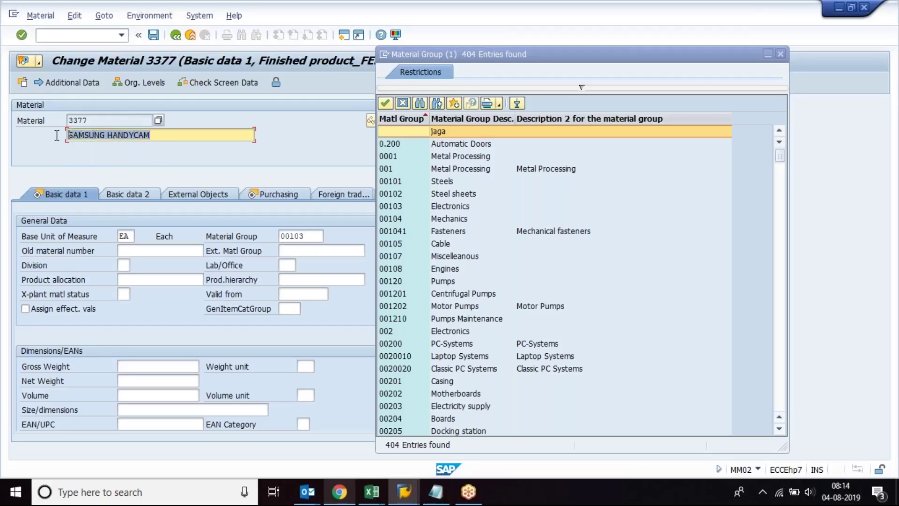
pyautogui.moveTo(158, 132); pyautogui.dragTo(52, 141)
pyautogui.click(445, 207)
pyautogui.doubleClick(444, 209)
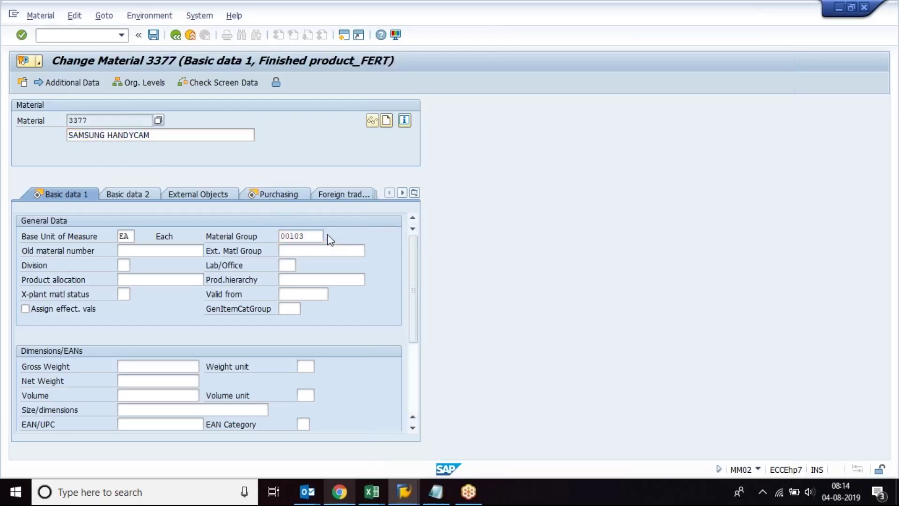
# Step: Browse the material group list past 00105 Cable and 00108 Engines, then choose 00103 Electronics
pyautogui.click(331, 236)
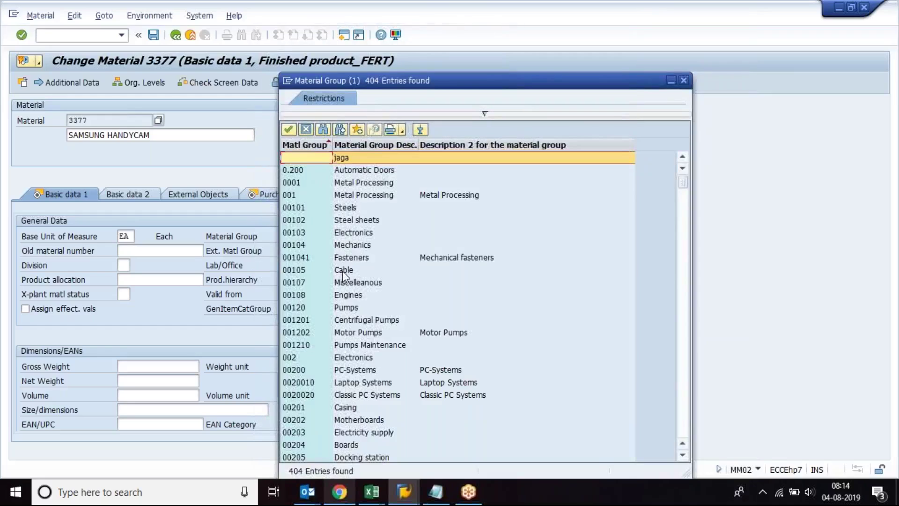
pyautogui.click(343, 271)
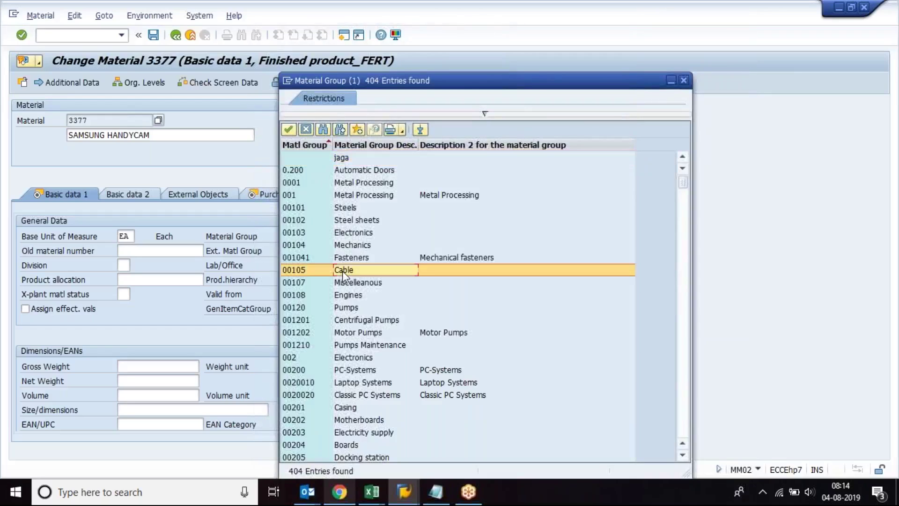
pyautogui.click(348, 298)
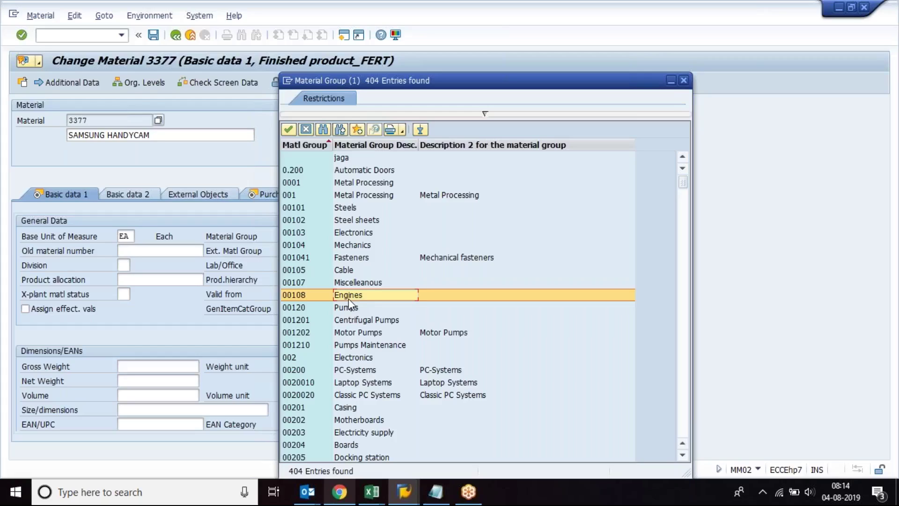
pyautogui.click(344, 231)
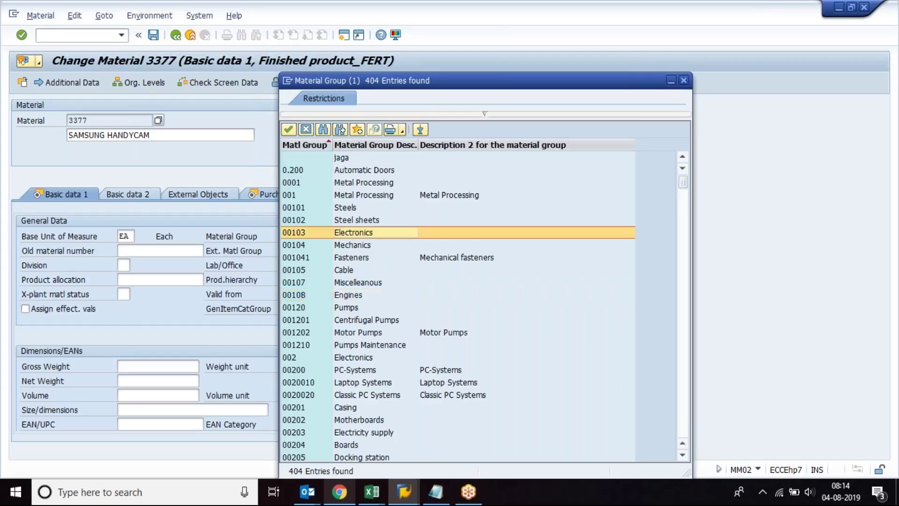
pyautogui.doubleClick(345, 231)
pyautogui.click(164, 138)
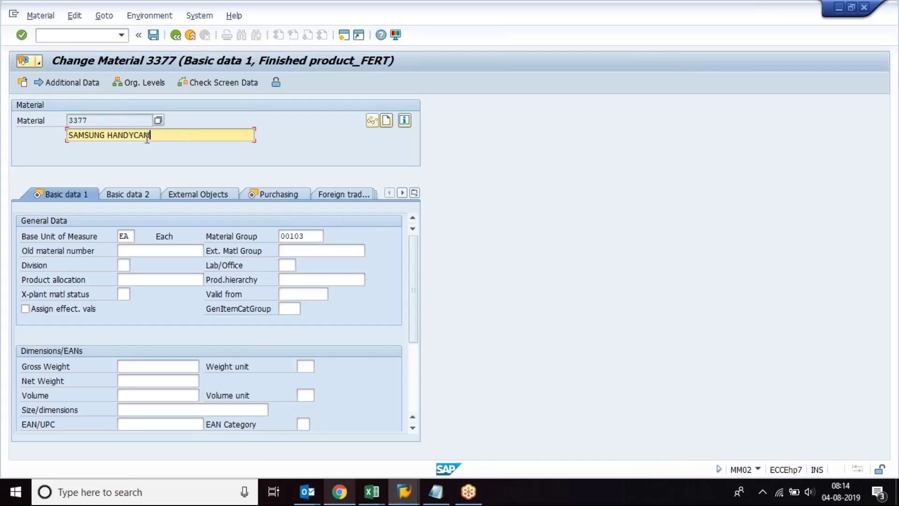
# Step: Change the description to SAMSUNG WASHING MACHINE, re-pick 00103, then retype it as PATANJALI HAIR CARE LOTION
pyautogui.moveTo(108, 134); pyautogui.dragTo(165, 135)
pyautogui.write('WASHING MACHINE')
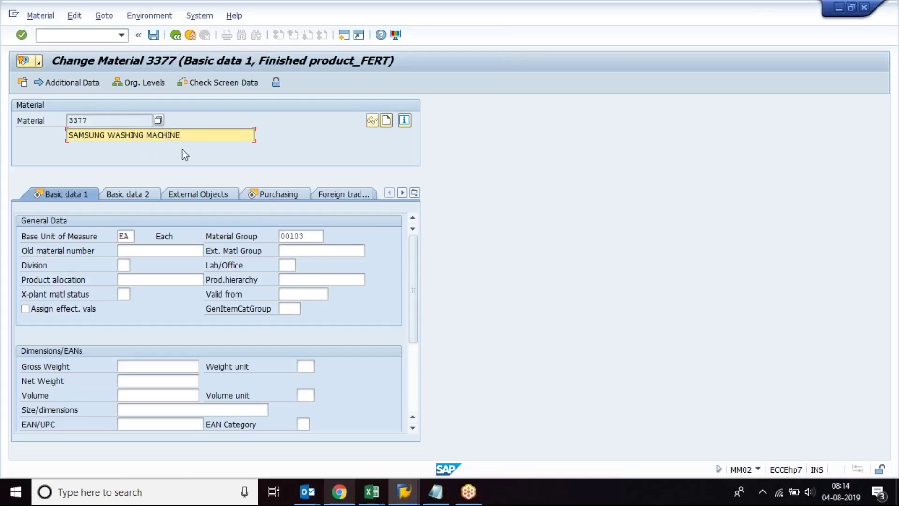
pyautogui.click(314, 236)
pyautogui.click(332, 236)
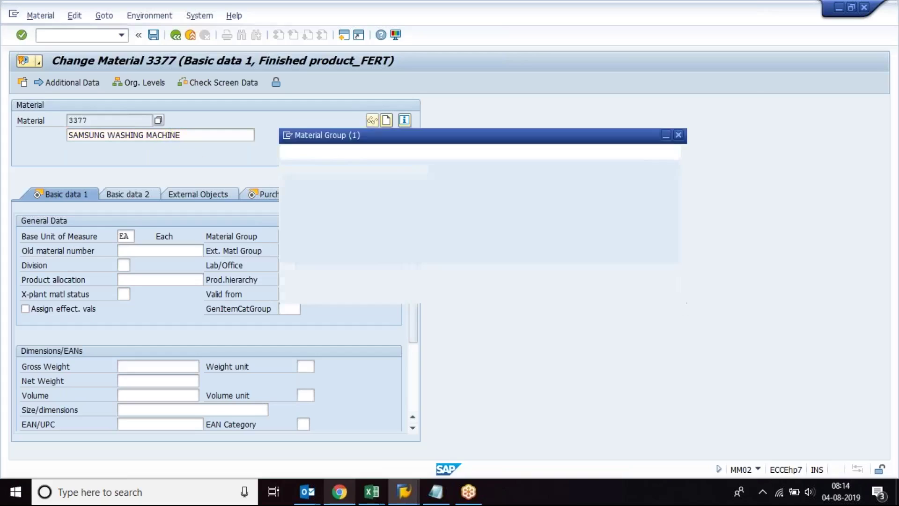
pyautogui.doubleClick(350, 232)
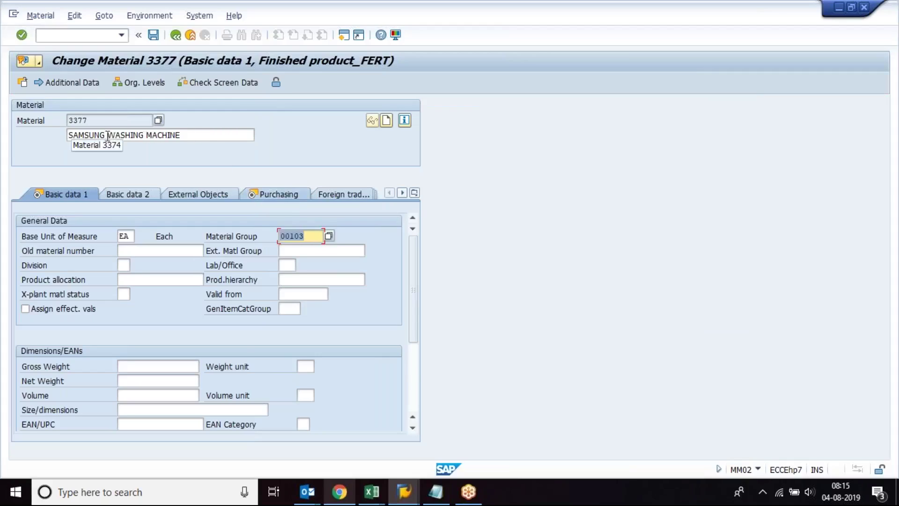
pyautogui.moveTo(108, 135); pyautogui.dragTo(28, 132)
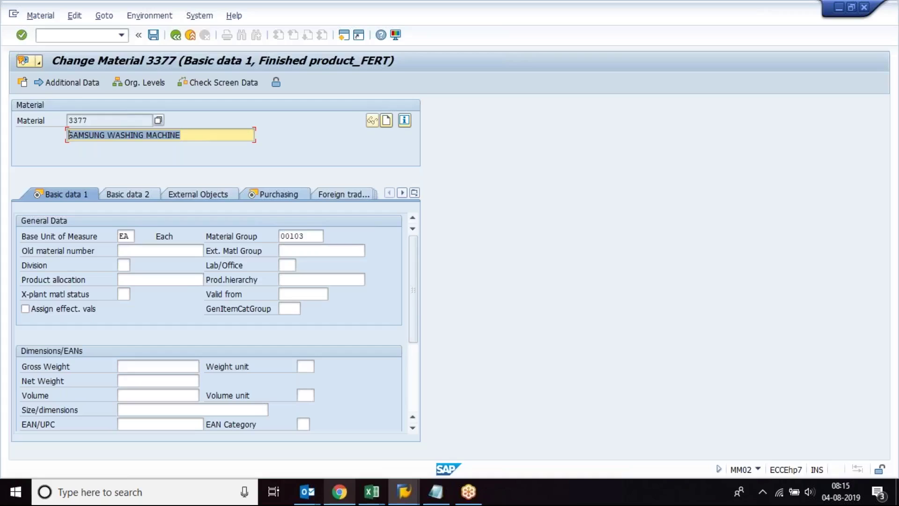
pyautogui.write('PATANJALI')
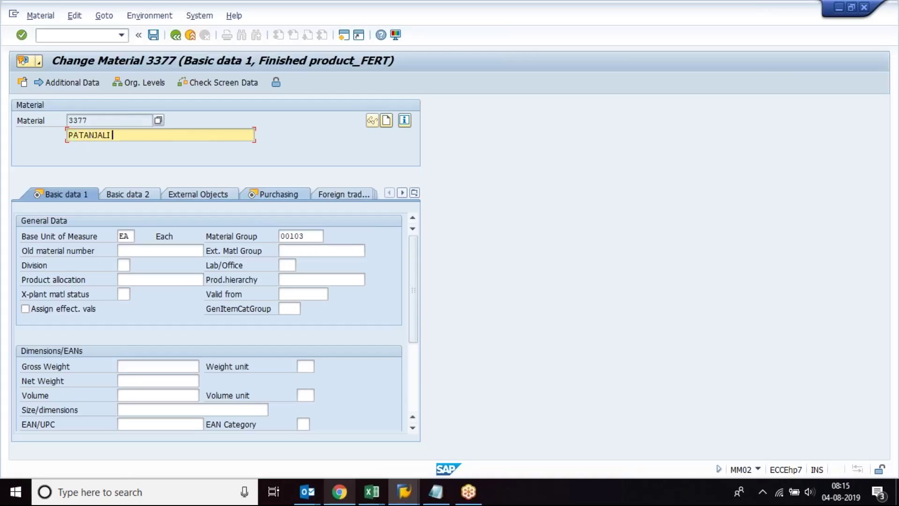
pyautogui.write(' HAIR CARE LOTION')
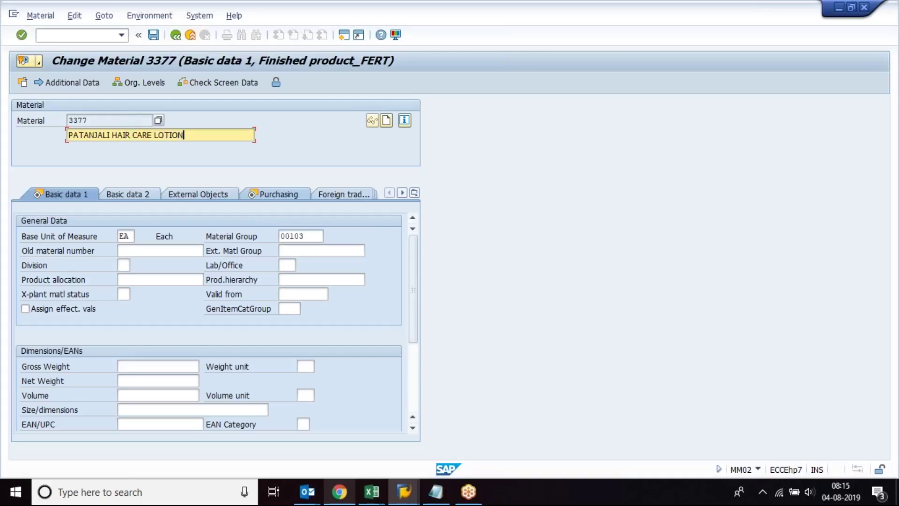
pyautogui.moveTo(202, 137); pyautogui.dragTo(40, 134)
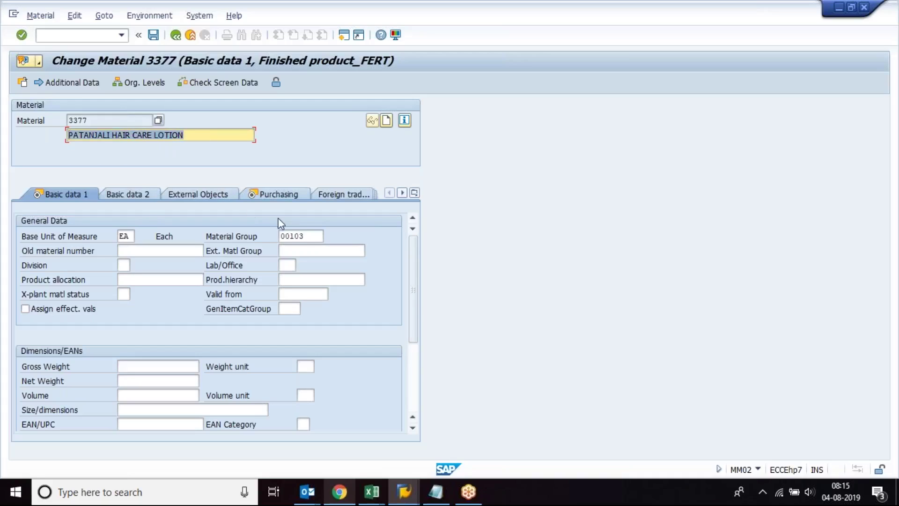
pyautogui.click(295, 236)
pyautogui.click(329, 235)
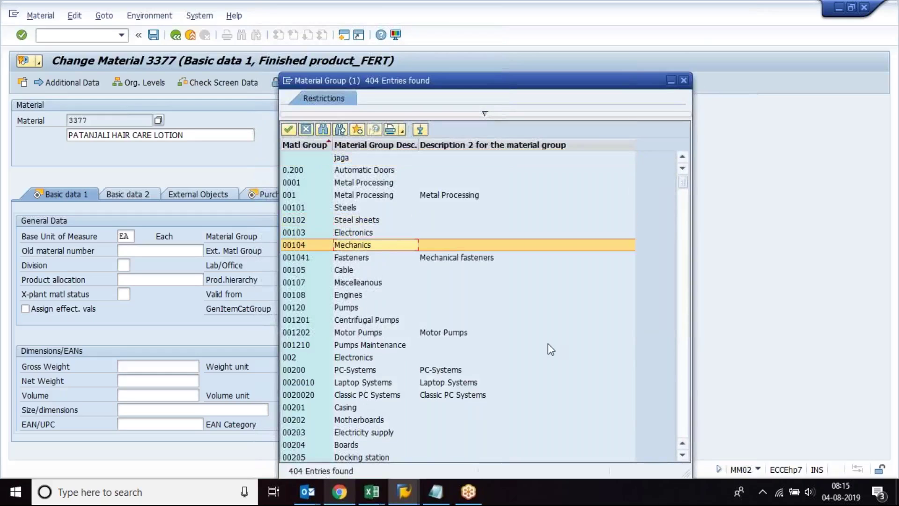
pyautogui.moveTo(690, 224); pyautogui.dragTo(692, 279)
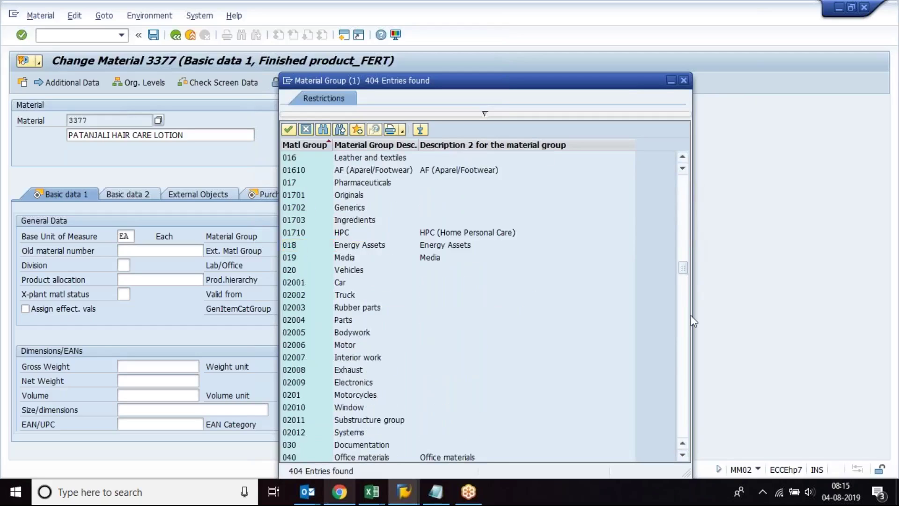
pyautogui.moveTo(438, 84); pyautogui.dragTo(582, 47)
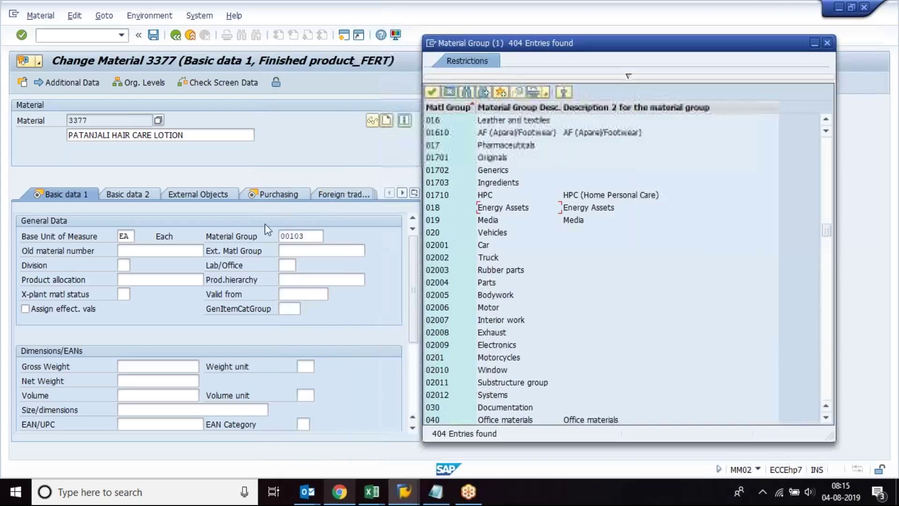
pyautogui.click(309, 238)
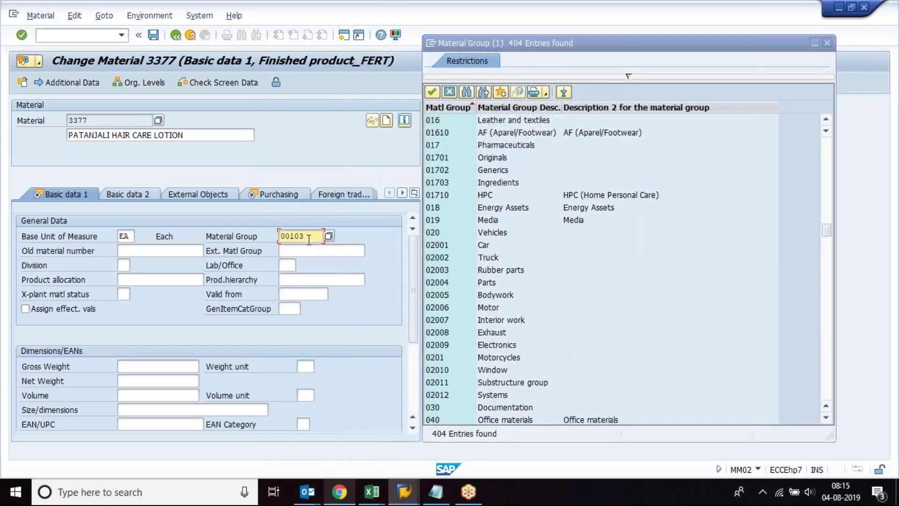
pyautogui.click(827, 43)
pyautogui.moveTo(188, 135); pyautogui.dragTo(7, 120)
pyautogui.hotkey('ctrl', 'c')
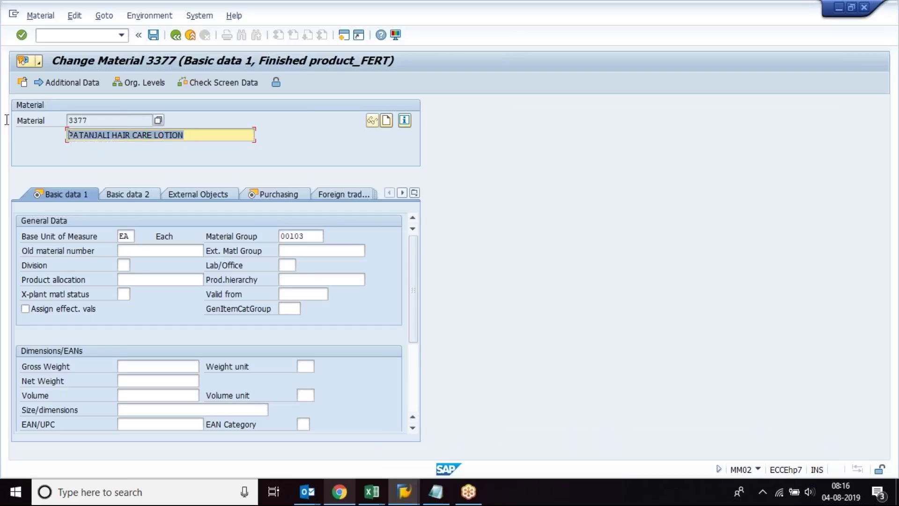
# Step: Exit material 3377 without saving and start MM01 with the copy-from material 3374 cleared
pyautogui.click(193, 34)
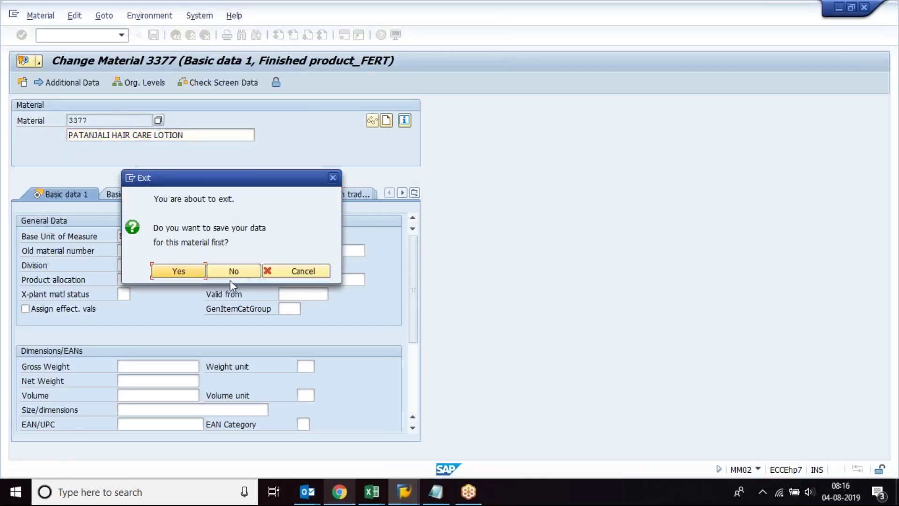
pyautogui.click(226, 269)
pyautogui.write('mm01')
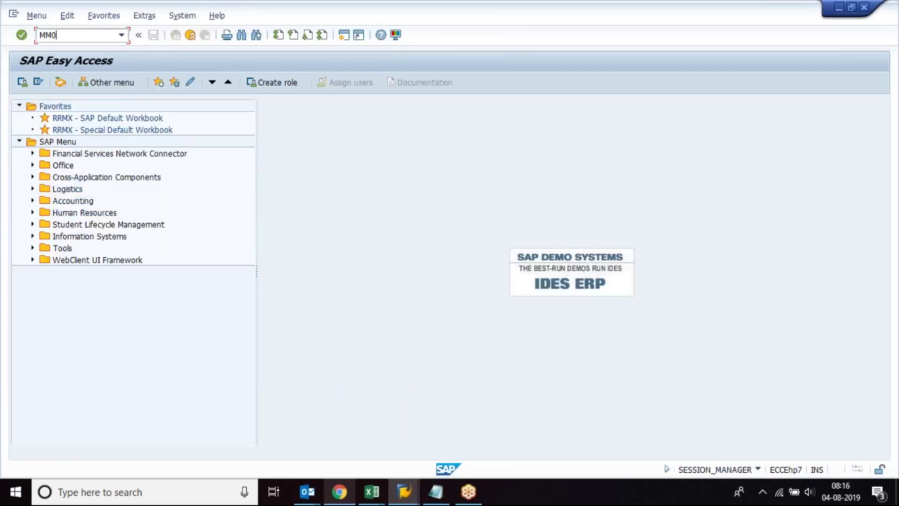
pyautogui.press('Return')
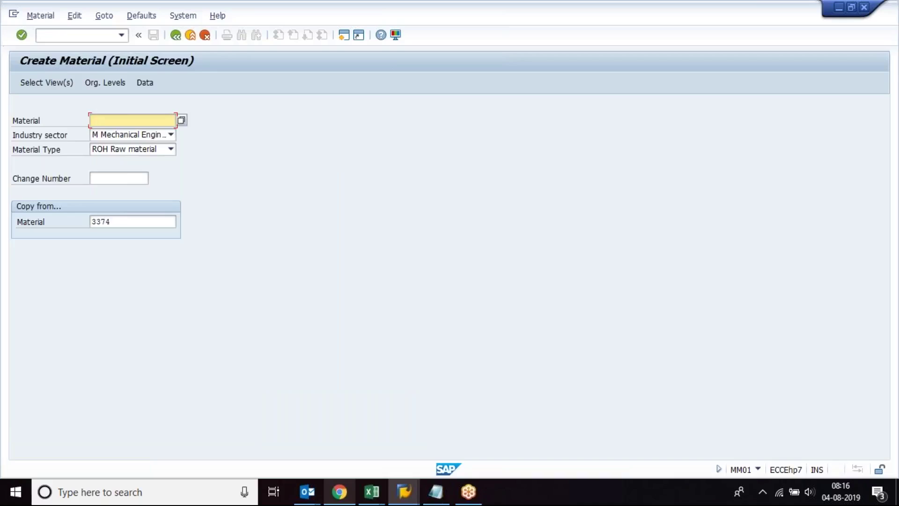
pyautogui.press('Tab')
pyautogui.press('Tab')
pyautogui.press('Tab')
pyautogui.press('Tab')
pyautogui.press('BackSpace')
pyautogui.press('BackSpace')
pyautogui.press('BackSpace')
pyautogui.press('BackSpace')
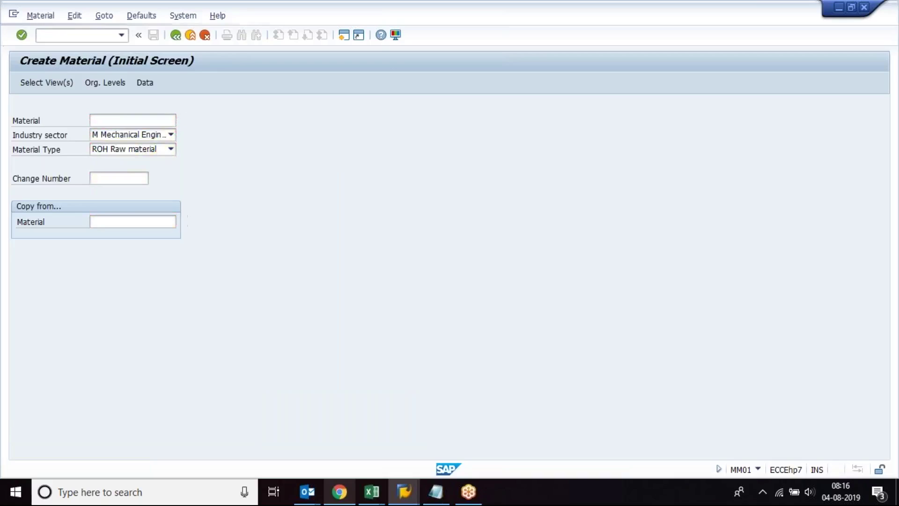
pyautogui.press('Return')
pyautogui.press('Return')
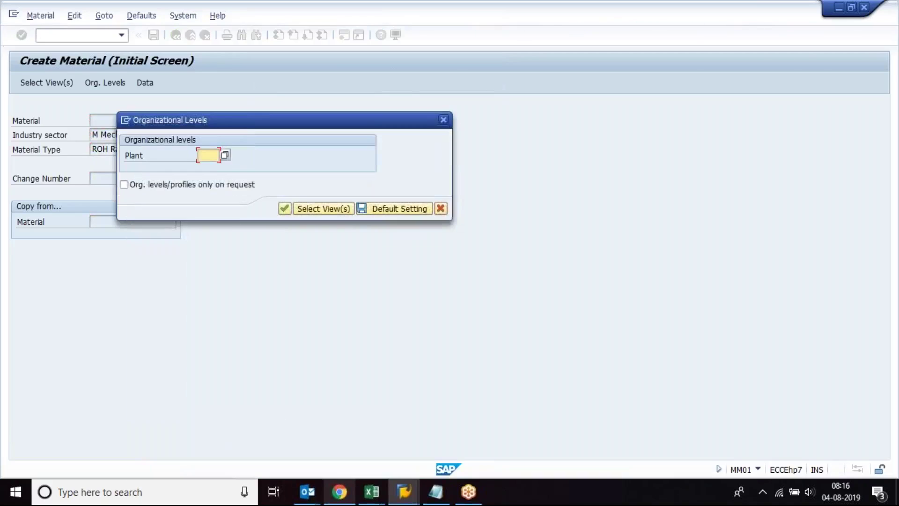
pyautogui.press('Return')
# Step: Restart material creation via /nmm01 and set plant 1000 as the default organizational level
pyautogui.click(66, 35)
pyautogui.write('/')
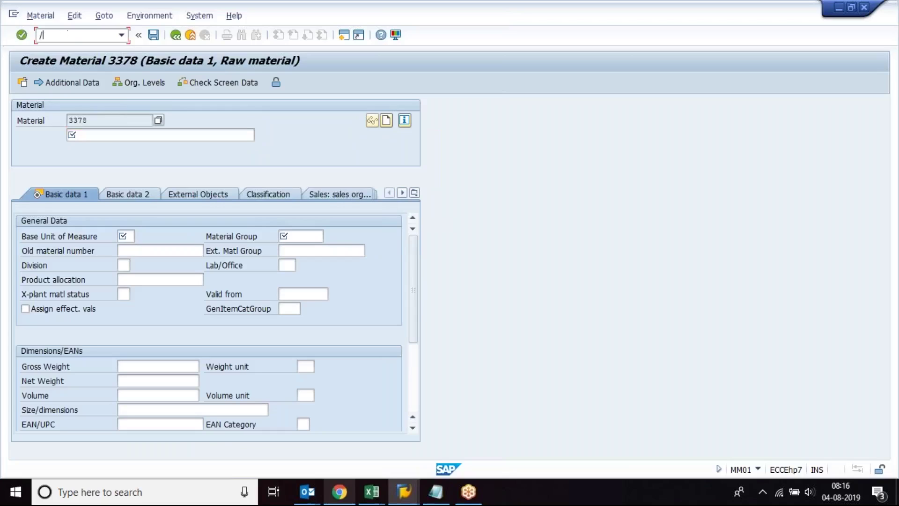
pyautogui.write('nmm01')
pyautogui.press('Return')
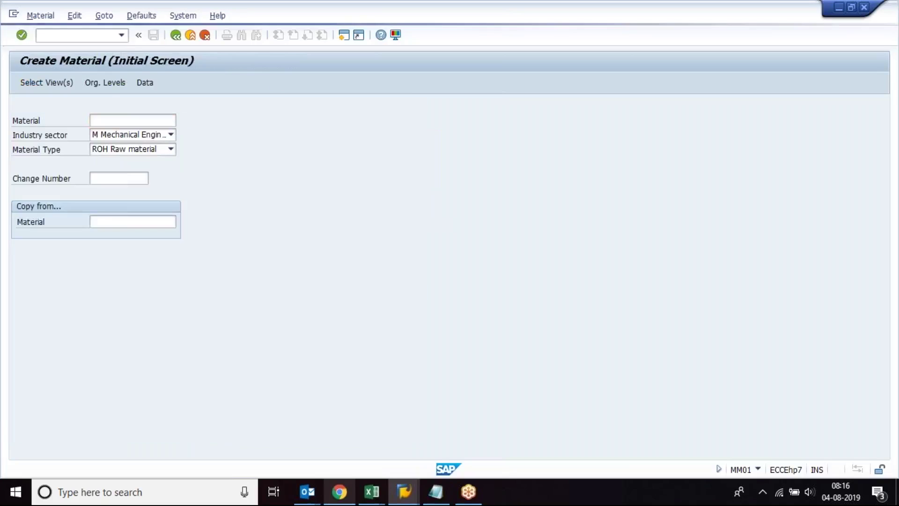
pyautogui.press('Return')
pyautogui.press('Return')
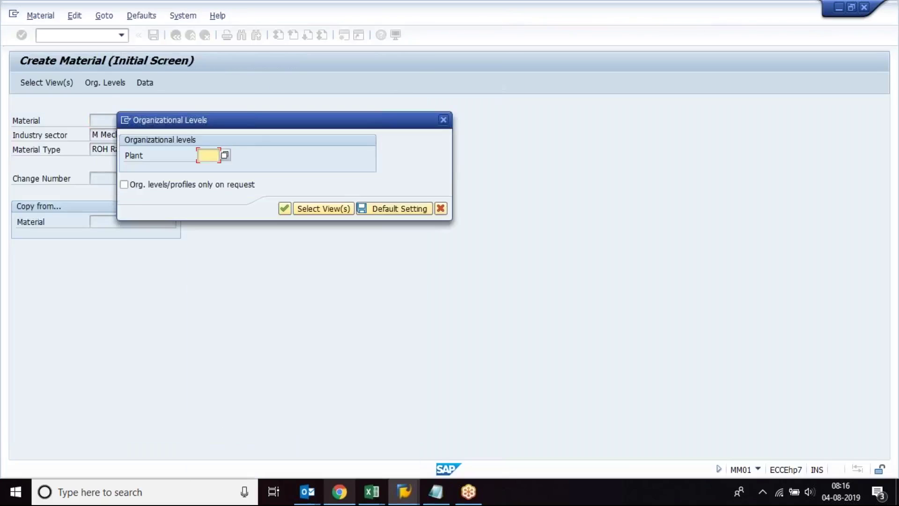
pyautogui.write('1000')
pyautogui.click(405, 213)
pyautogui.press('Return')
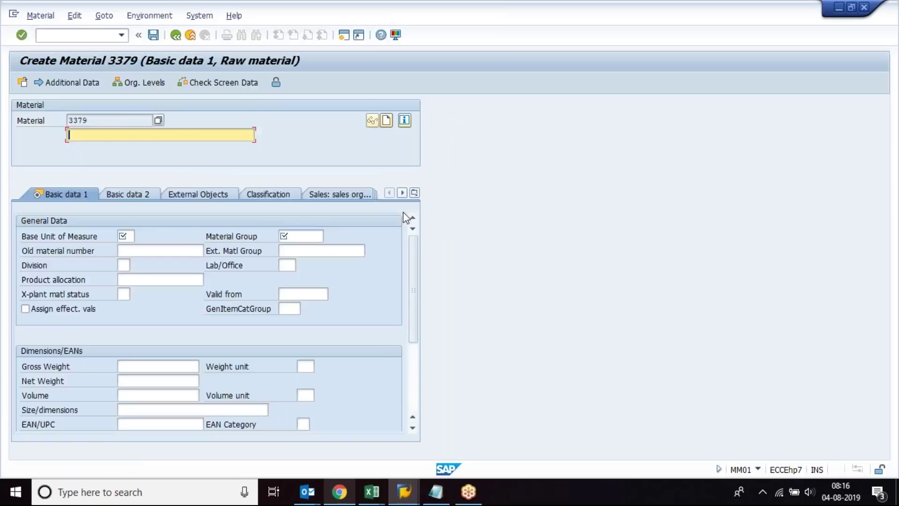
# Step: Give material 3379 the description PATANJALI HAIR CARE LOTION and base unit EA
pyautogui.hotkey('ctrl', 'v')
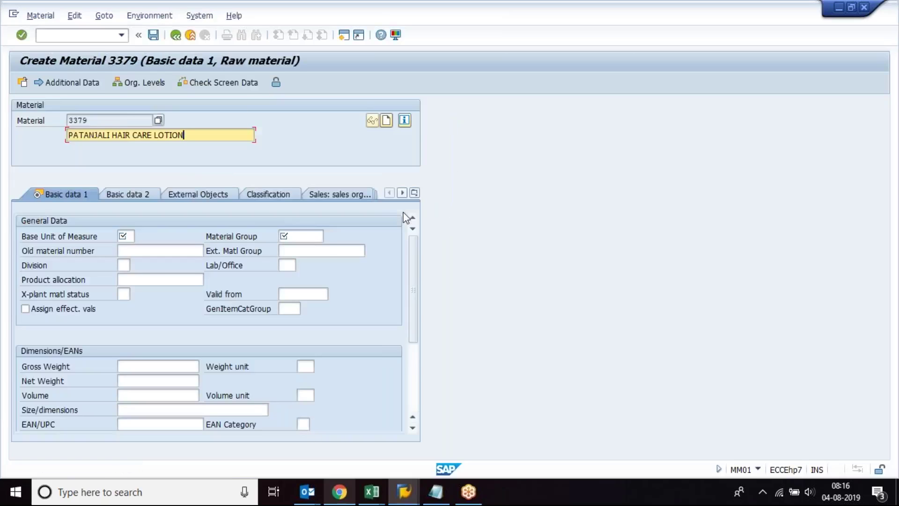
pyautogui.press('Return')
pyautogui.write('ea')
pyautogui.press('Return')
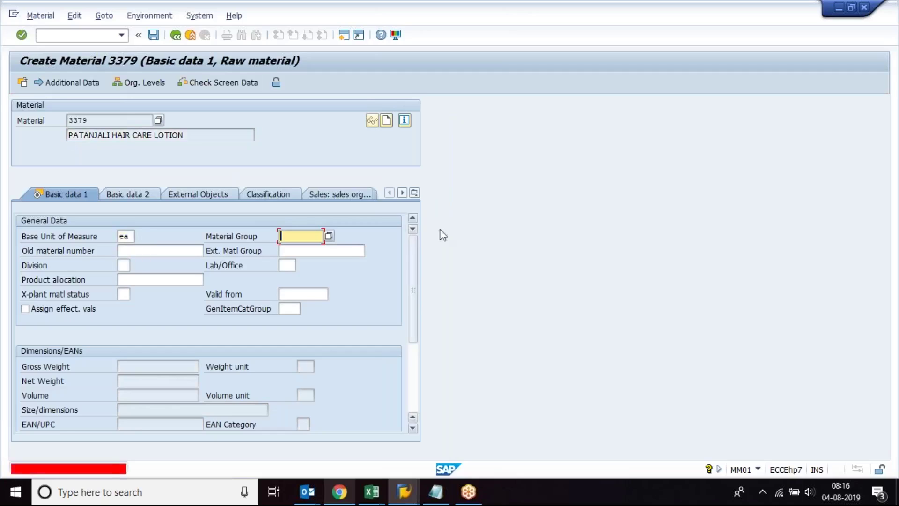
# Step: Browse the Material Group list from 0.200 Automatic Doors downward, then close it without choosing a group
pyautogui.click(328, 237)
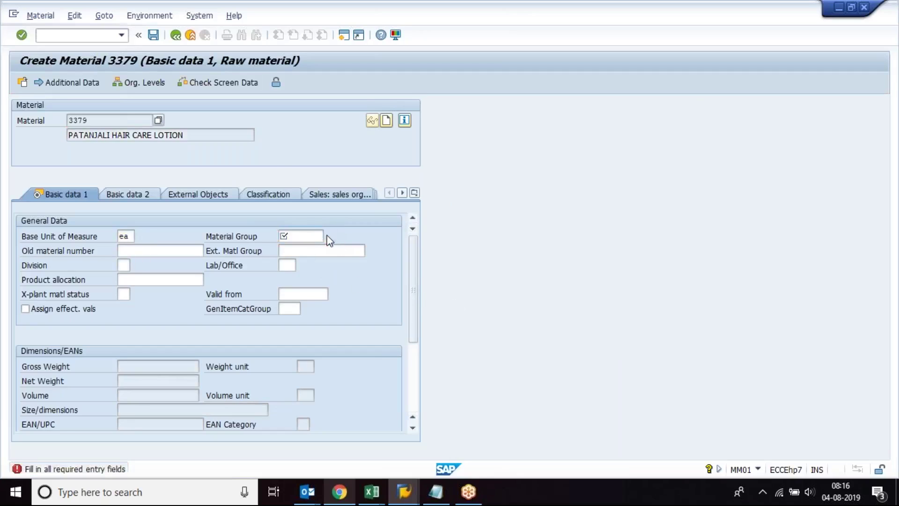
pyautogui.click(361, 171)
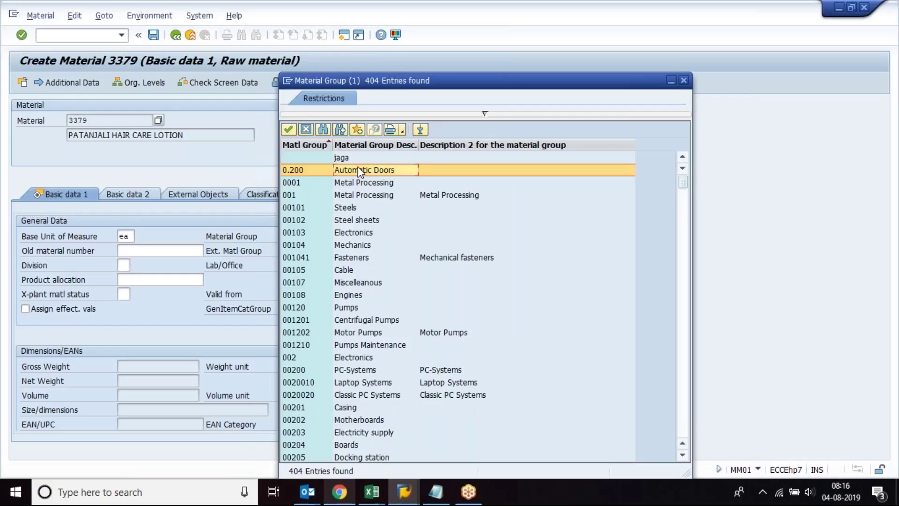
pyautogui.press('Down')
pyautogui.press('Down')
pyautogui.press('Down')
pyautogui.press('Down')
pyautogui.press('Down')
pyautogui.press('Down')
pyautogui.press('Down')
pyautogui.press('Down')
pyautogui.press('Down')
pyautogui.press('Down')
pyautogui.press('Down')
pyautogui.press('Down')
pyautogui.press('Down')
pyautogui.press('Down')
pyautogui.press('Down')
pyautogui.press('Down')
pyautogui.press('Down')
pyautogui.press('Down')
pyautogui.press('Down')
pyautogui.press('Down')
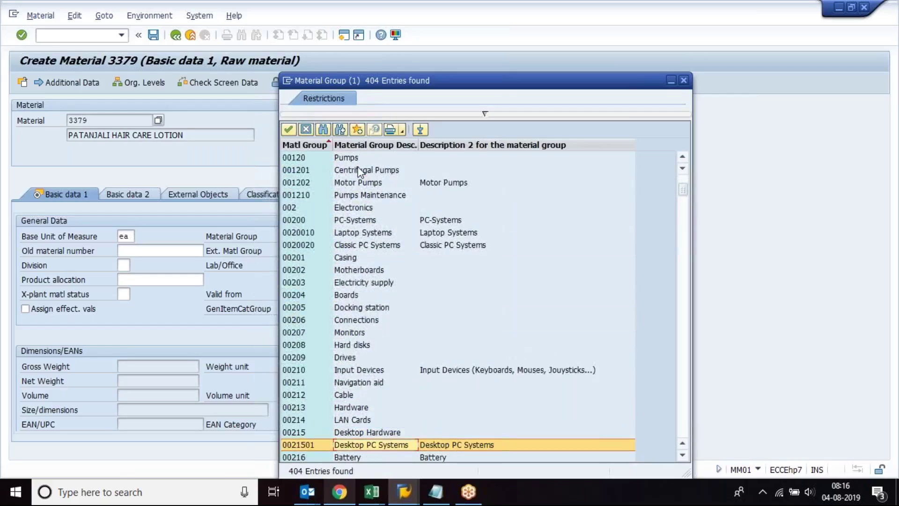
pyautogui.press('Down')
pyautogui.press('Down')
pyautogui.press('Down')
pyautogui.press('Down')
pyautogui.press('Down')
pyautogui.press('Down')
pyautogui.press('Down')
pyautogui.press('Down')
pyautogui.press('Down')
pyautogui.press('Down')
pyautogui.press('Down')
pyautogui.press('Down')
pyautogui.press('Down')
pyautogui.press('Down')
pyautogui.press('Down')
pyautogui.press('Down')
pyautogui.press('Down')
pyautogui.press('Down')
pyautogui.press('Down')
pyautogui.press('Down')
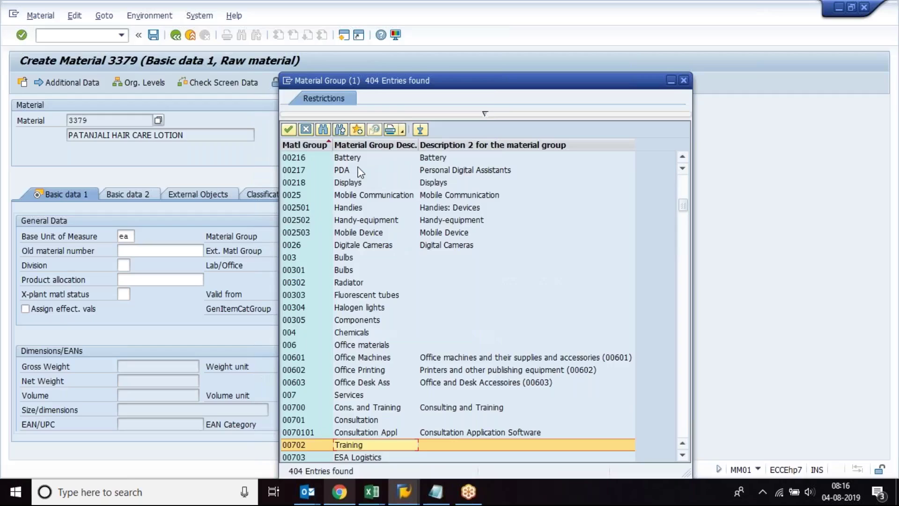
pyautogui.press('Down')
pyautogui.press('Down')
pyautogui.press('Down')
pyautogui.press('Down')
pyautogui.press('Down')
pyautogui.press('Down')
pyautogui.press('Down')
pyautogui.press('Down')
pyautogui.press('Down')
pyautogui.press('Down')
pyautogui.press('Down')
pyautogui.press('Down')
pyautogui.press('Down')
pyautogui.press('Down')
pyautogui.press('Down')
pyautogui.press('Down')
pyautogui.press('Down')
pyautogui.press('Down')
pyautogui.press('Down')
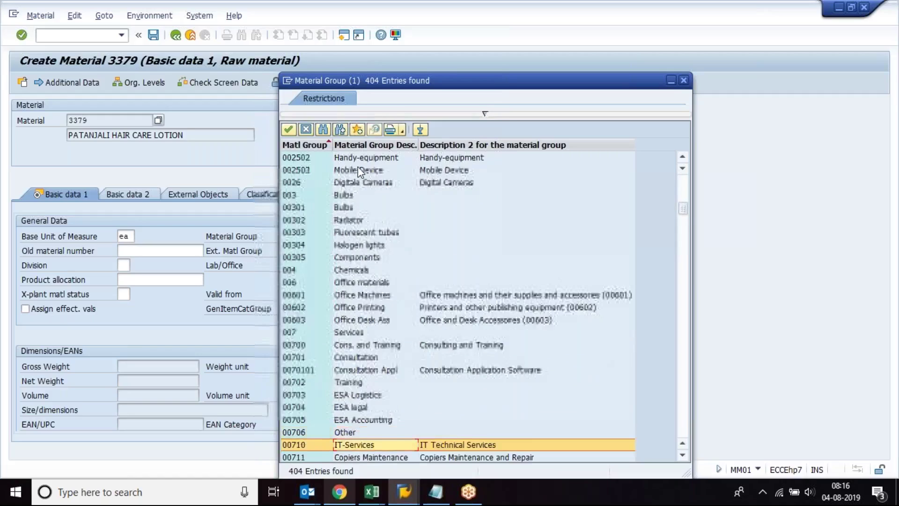
pyautogui.press('Down')
pyautogui.press('Down')
pyautogui.press('Down')
pyautogui.press('Down')
pyautogui.press('Down')
pyautogui.press('Down')
pyautogui.press('Down')
pyautogui.press('Down')
pyautogui.press('Down')
pyautogui.press('Down')
pyautogui.press('Down')
pyautogui.press('Down')
pyautogui.press('Down')
pyautogui.press('Down')
pyautogui.press('Down')
pyautogui.press('Down')
pyautogui.press('Down')
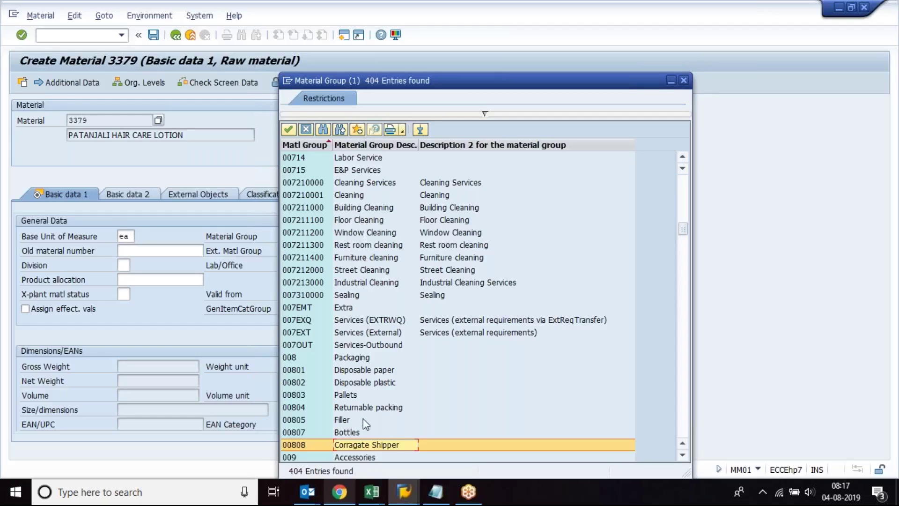
pyautogui.press('Down')
pyautogui.press('Down')
pyautogui.press('Down')
pyautogui.press('Down')
pyautogui.press('Down')
pyautogui.press('Down')
pyautogui.press('Down')
pyautogui.press('Down')
pyautogui.press('Down')
pyautogui.press('Down')
pyautogui.press('Down')
pyautogui.press('Down')
pyautogui.press('Down')
pyautogui.press('Down')
pyautogui.press('Down')
pyautogui.press('Down')
pyautogui.press('Down')
pyautogui.press('Down')
pyautogui.press('Down')
pyautogui.press('Down')
pyautogui.press('Down')
pyautogui.press('Down')
pyautogui.press('Down')
pyautogui.press('Down')
pyautogui.press('Down')
pyautogui.press('Down')
pyautogui.press('Down')
pyautogui.press('Down')
pyautogui.press('Down')
pyautogui.press('Down')
pyautogui.press('Down')
pyautogui.press('Down')
pyautogui.press('Down')
pyautogui.press('Down')
pyautogui.press('Down')
pyautogui.press('Down')
pyautogui.press('Down')
pyautogui.press('Down')
pyautogui.press('Down')
pyautogui.press('Down')
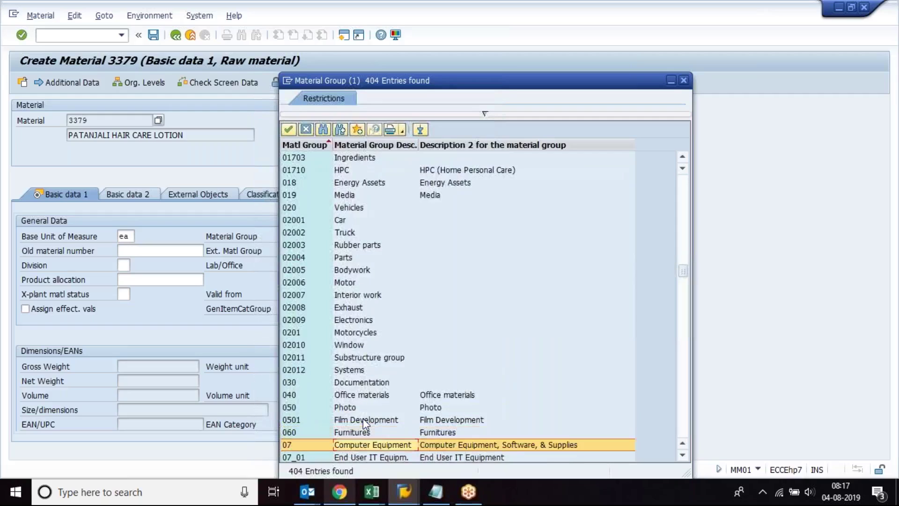
pyautogui.press('Down')
pyautogui.press('Down')
pyautogui.press('Down')
pyautogui.press('Down')
pyautogui.press('Down')
pyautogui.press('Down')
pyautogui.press('Down')
pyautogui.press('Down')
pyautogui.press('Down')
pyautogui.press('Down')
pyautogui.press('Down')
pyautogui.press('Down')
pyautogui.press('Down')
pyautogui.press('Down')
pyautogui.press('Down')
pyautogui.press('Down')
pyautogui.press('Down')
pyautogui.press('Down')
pyautogui.press('Down')
pyautogui.press('Down')
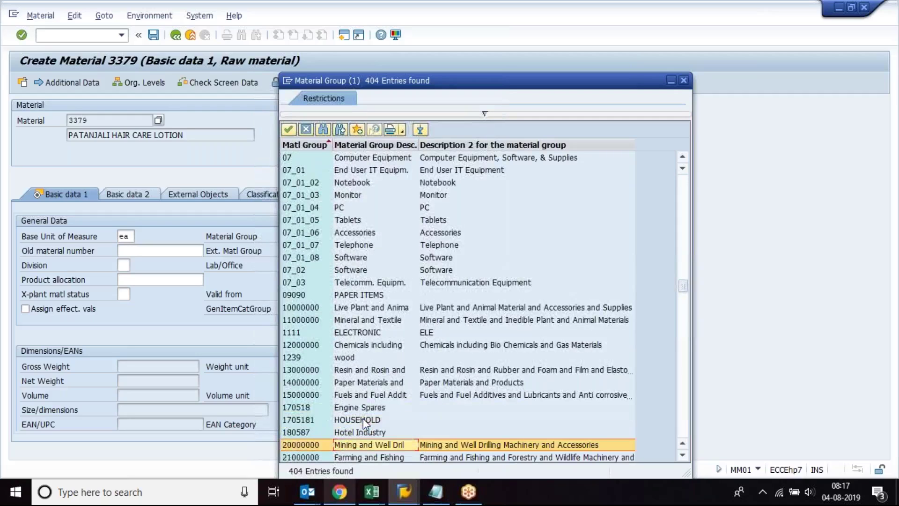
pyautogui.press('Down')
pyautogui.press('Down')
pyautogui.press('Down')
pyautogui.press('Down')
pyautogui.press('Down')
pyautogui.press('Down')
pyautogui.press('Down')
pyautogui.press('Down')
pyautogui.press('Down')
pyautogui.press('Down')
pyautogui.press('Down')
pyautogui.press('Down')
pyautogui.press('Down')
pyautogui.press('Down')
pyautogui.press('Down')
pyautogui.press('Down')
pyautogui.press('Down')
pyautogui.press('Down')
pyautogui.press('Down')
pyautogui.press('Down')
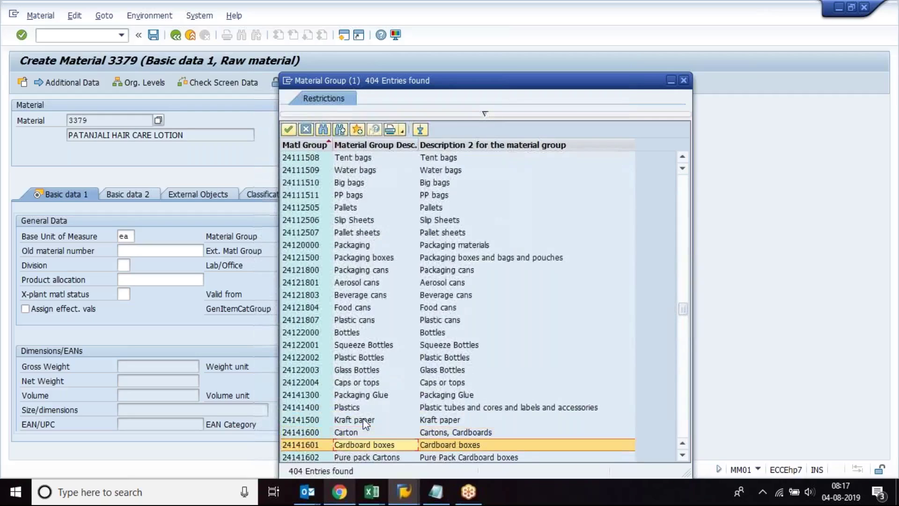
pyautogui.press('Down')
pyautogui.press('Down')
pyautogui.press('Down')
pyautogui.press('Down')
pyautogui.press('Down')
pyautogui.press('Down')
pyautogui.press('Down')
pyautogui.press('Down')
pyautogui.press('Down')
pyautogui.press('Down')
pyautogui.press('Down')
pyautogui.press('Down')
pyautogui.press('Down')
pyautogui.press('Down')
pyautogui.press('Down')
pyautogui.press('Down')
pyautogui.press('Down')
pyautogui.press('Down')
pyautogui.press('Down')
pyautogui.press('Down')
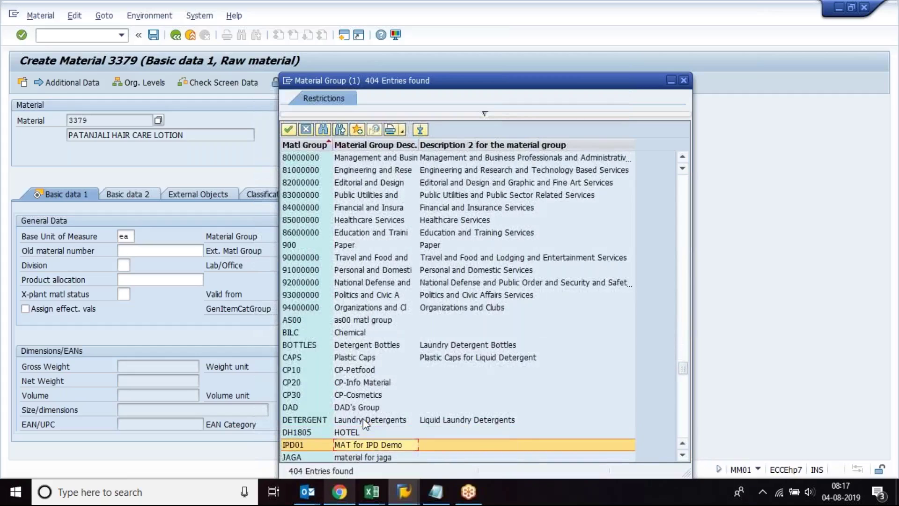
pyautogui.click(231, 238)
pyautogui.click(683, 81)
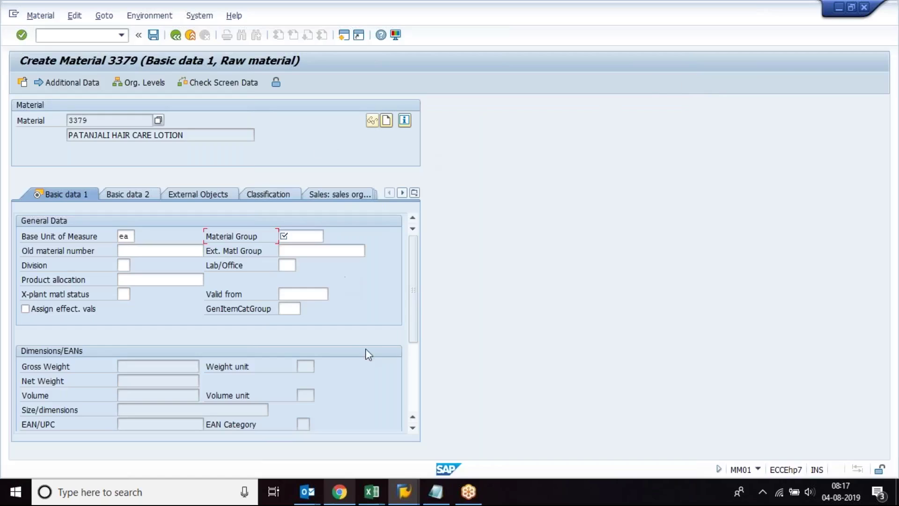
# Step: In a new session, run SPRO and open the SAP Reference IMG
pyautogui.click(344, 35)
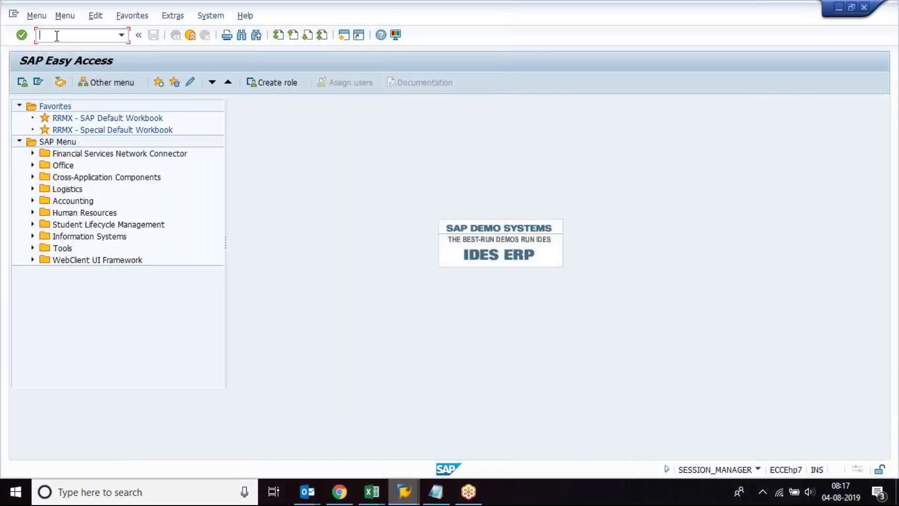
pyautogui.write('SPRO')
pyautogui.press('Return')
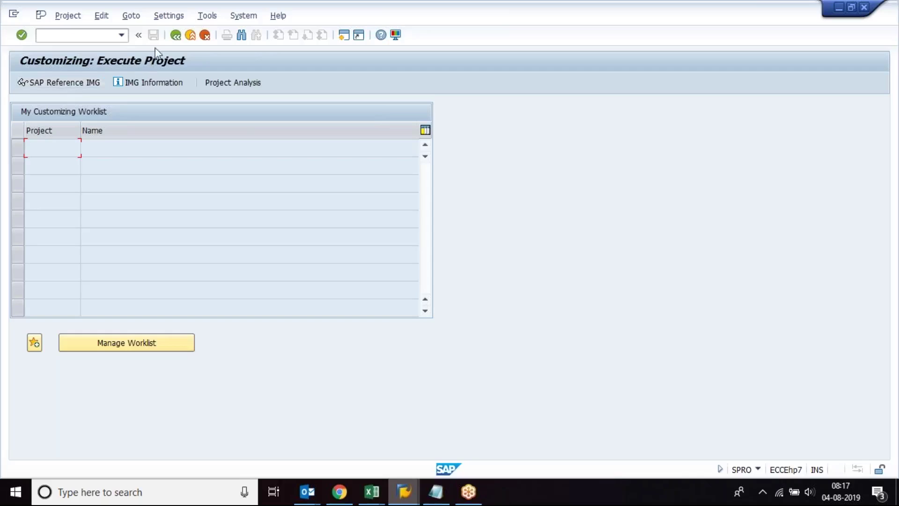
pyautogui.click(77, 85)
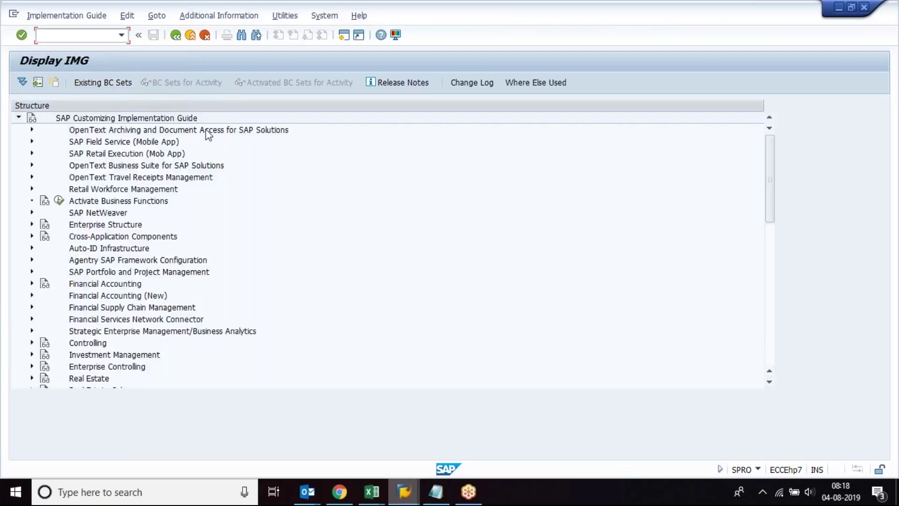
pyautogui.moveTo(372, 492)
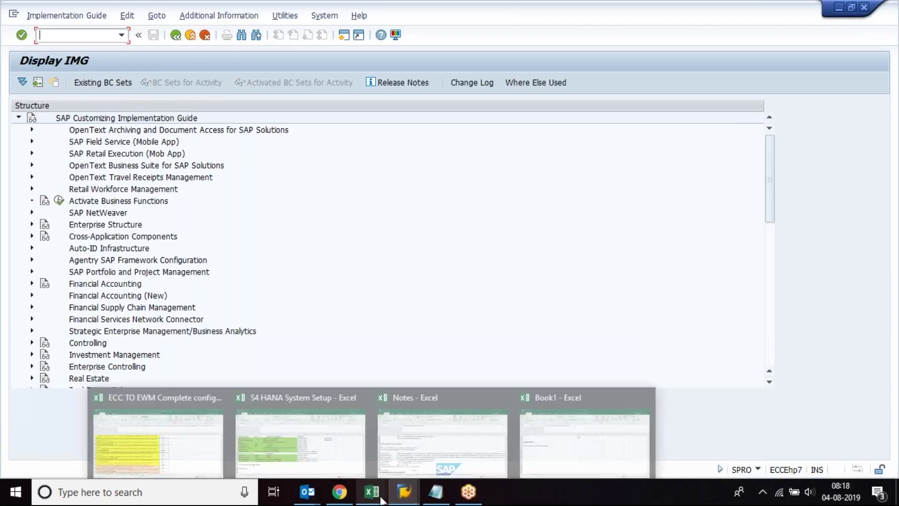
pyautogui.click(584, 435)
# Step: Enter SPRO in A21, 'SAP PROJECT REFERENCE OBJECT' in B21 and 'IMPLEMENTATION GUIDE' in B22
pyautogui.click(188, 281)
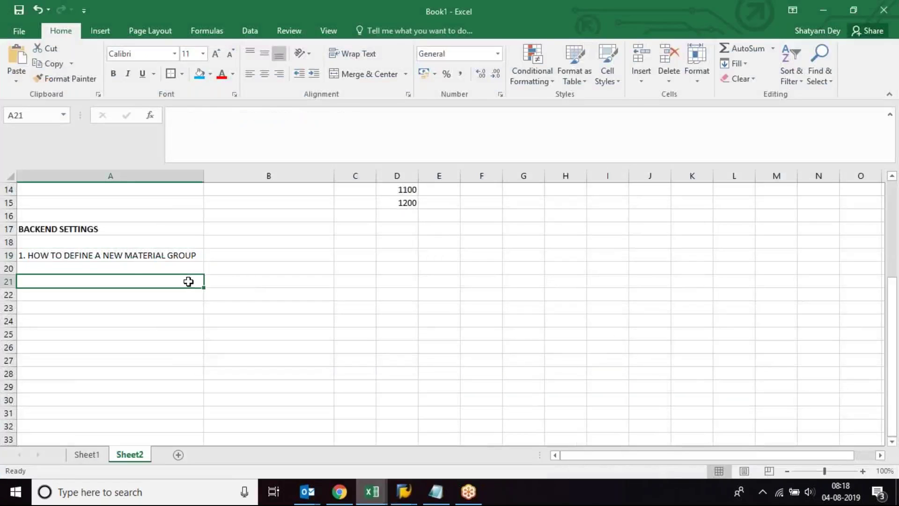
pyautogui.write('SPRO')
pyautogui.press('Tab')
pyautogui.write('SAP P')
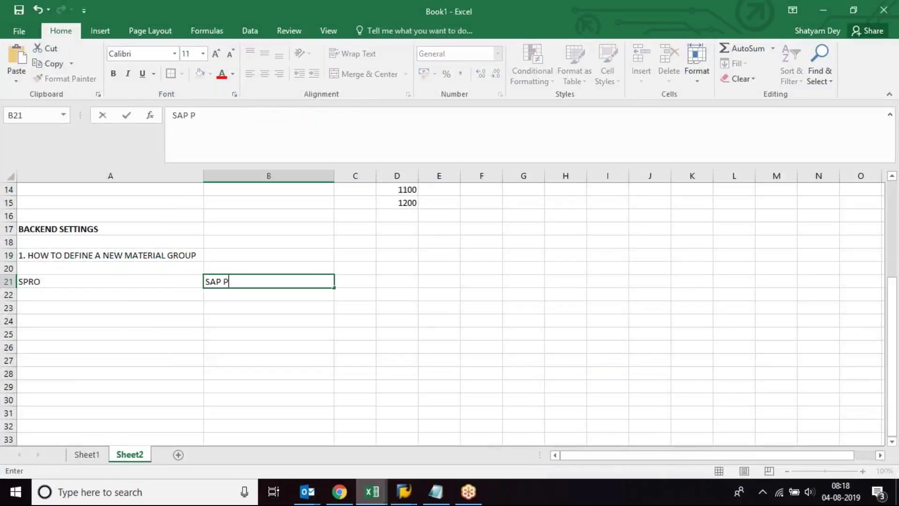
pyautogui.write('ROJECT RE')
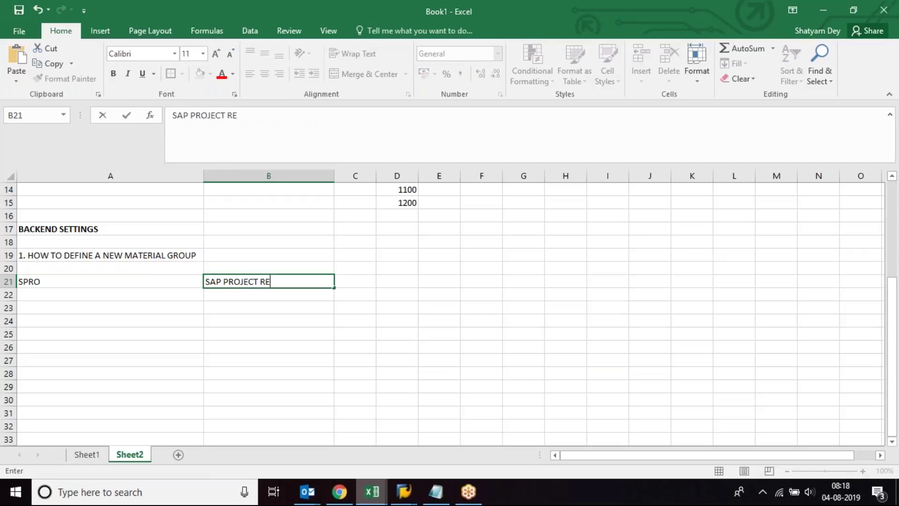
pyautogui.write('FERENCE OBJ')
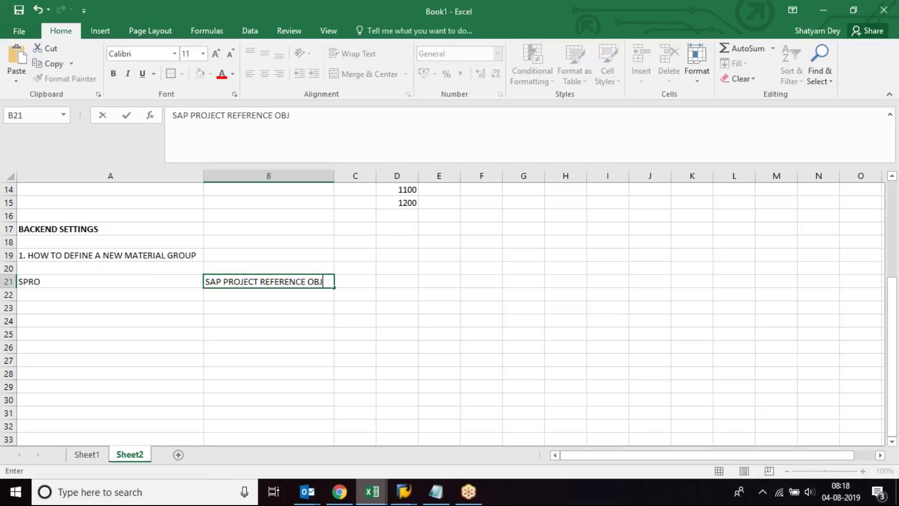
pyautogui.write('ECT')
pyautogui.press('Return')
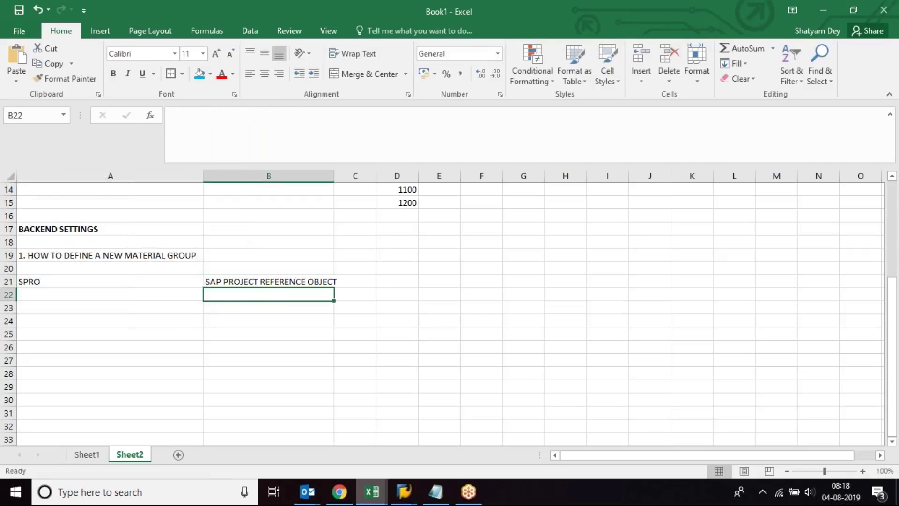
pyautogui.write('IMPL')
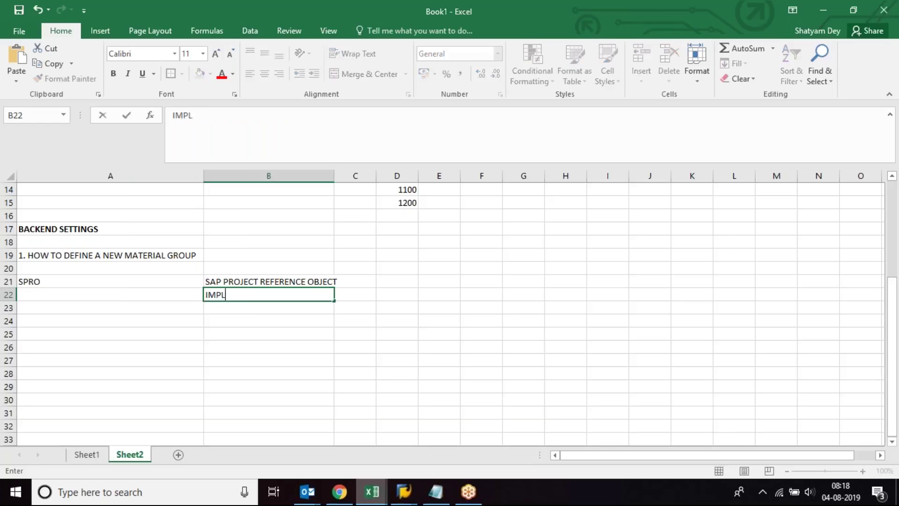
pyautogui.write('EMENTATION ')
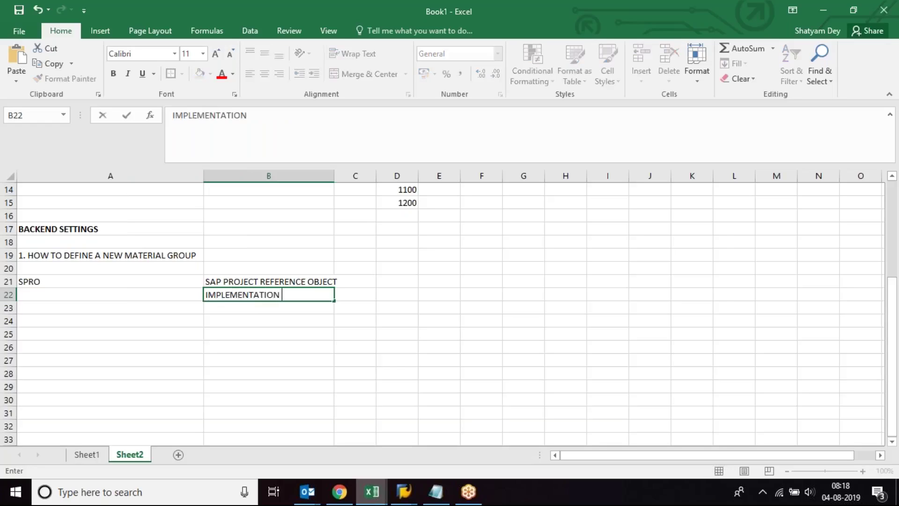
pyautogui.write('GUIDE')
pyautogui.press('Return')
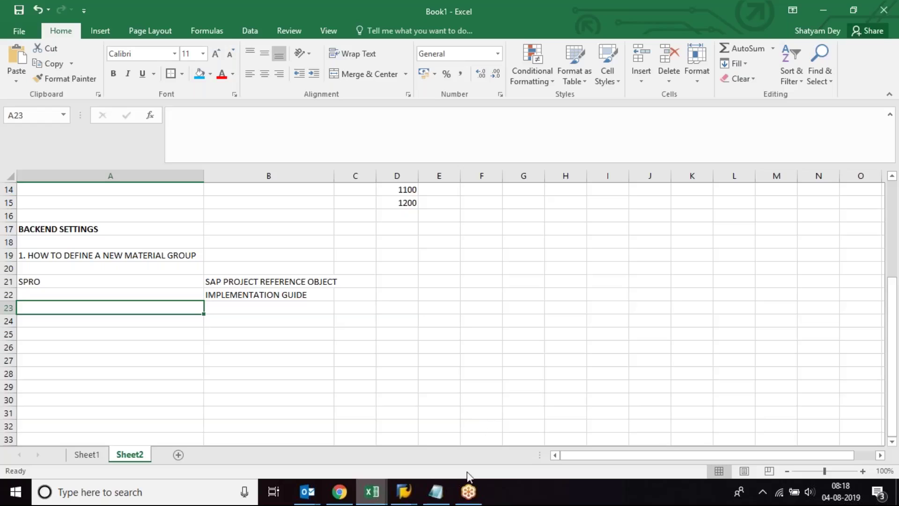
# Step: Back in SAP, reopen the SAP Reference IMG from Execute Project and select Enterprise Structure
pyautogui.moveTo(412, 493)
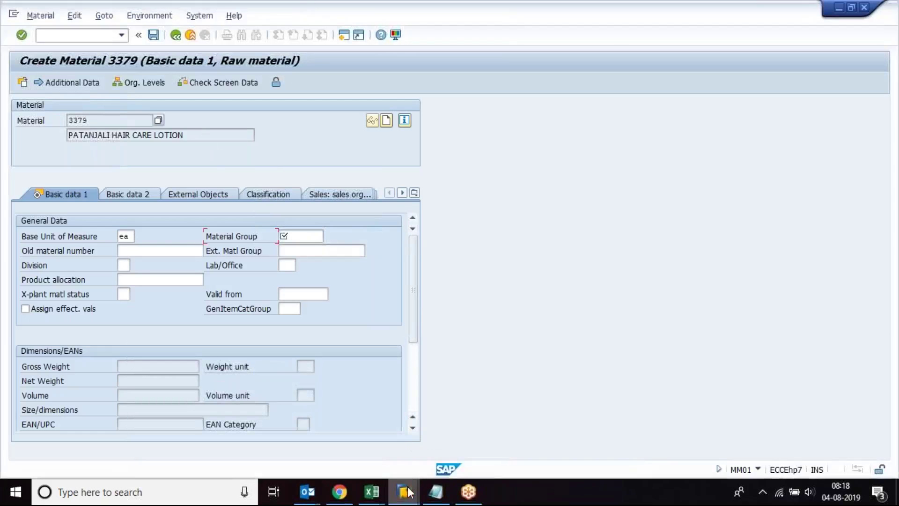
pyautogui.click(523, 447)
pyautogui.click(176, 35)
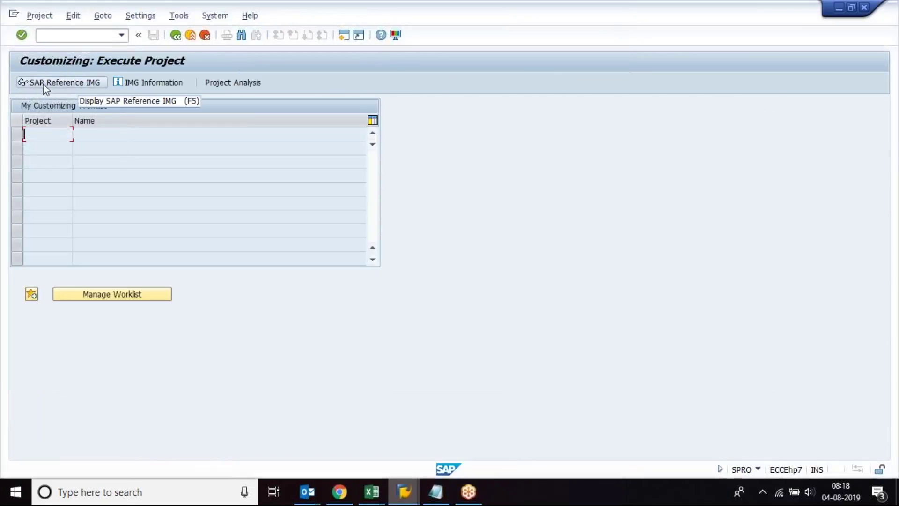
pyautogui.click(97, 81)
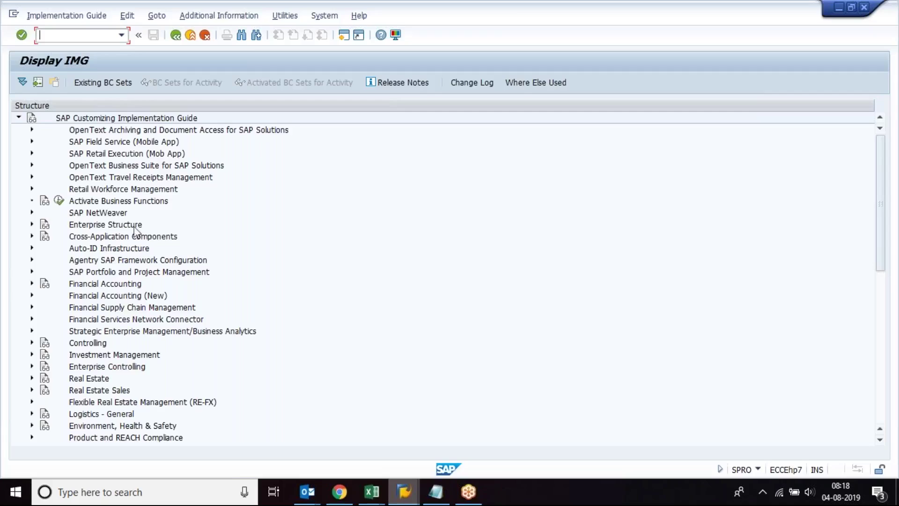
pyautogui.click(87, 226)
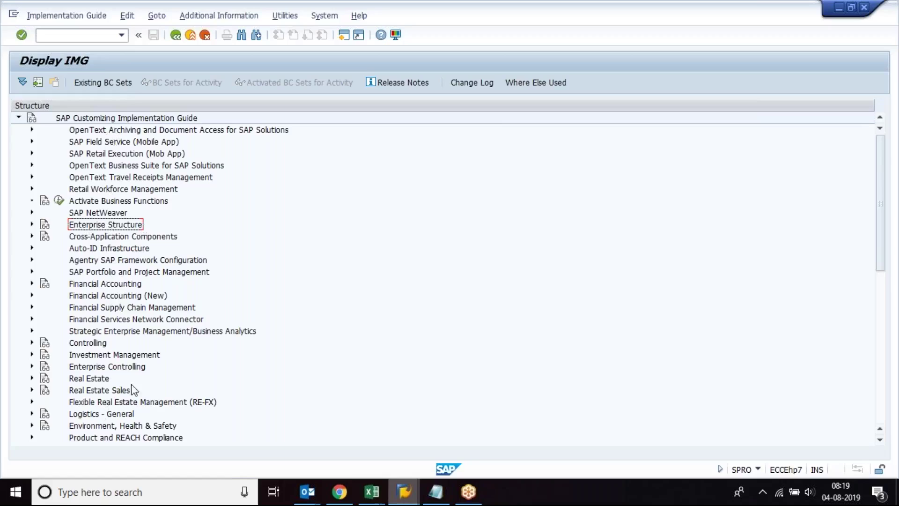
# Step: Toggle Enterprise Structure open and shut, then note NODES in Excel cell B23 and return to SAP
pyautogui.click(32, 224)
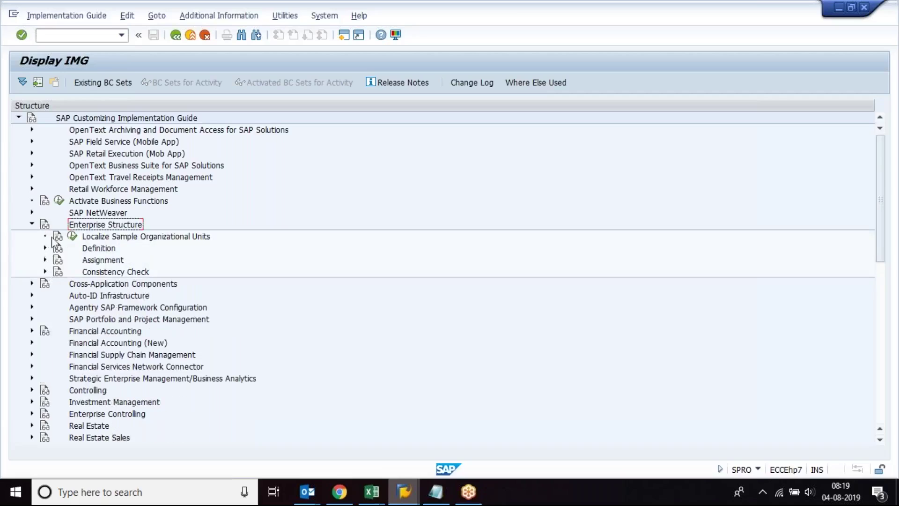
pyautogui.click(32, 225)
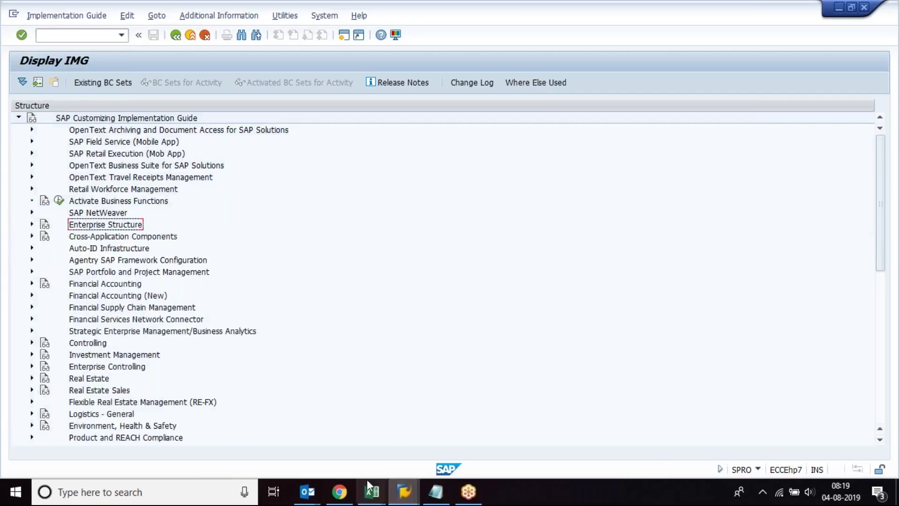
pyautogui.moveTo(370, 489)
pyautogui.click(584, 438)
pyautogui.click(281, 308)
pyautogui.write('N')
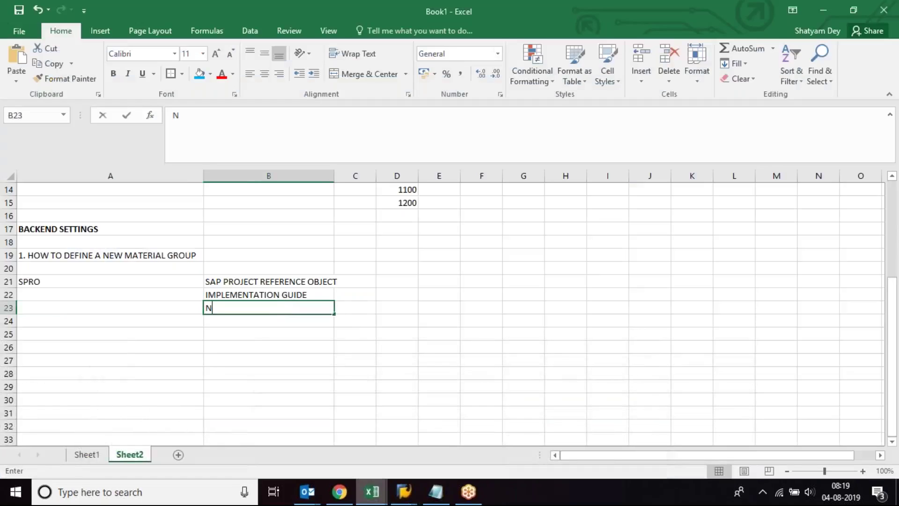
pyautogui.write('ODES')
pyautogui.press('Return')
pyautogui.press('Up')
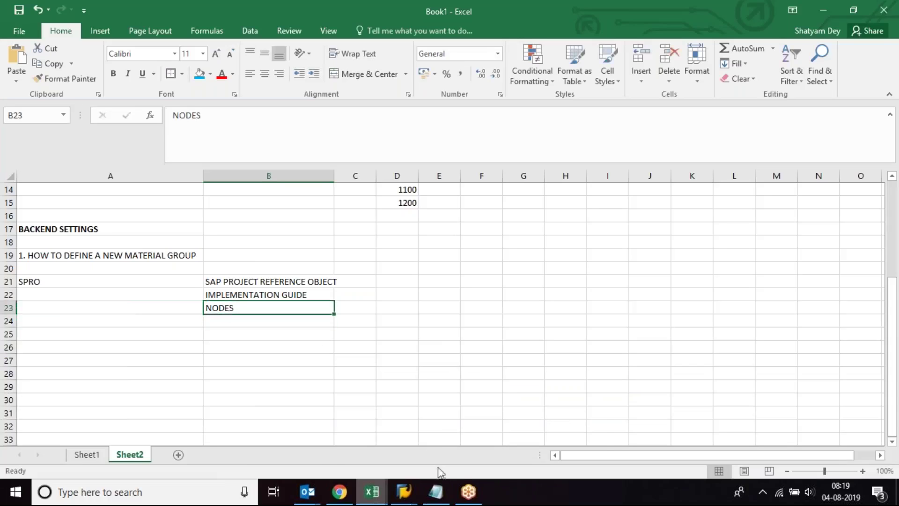
pyautogui.moveTo(399, 502)
pyautogui.click(512, 442)
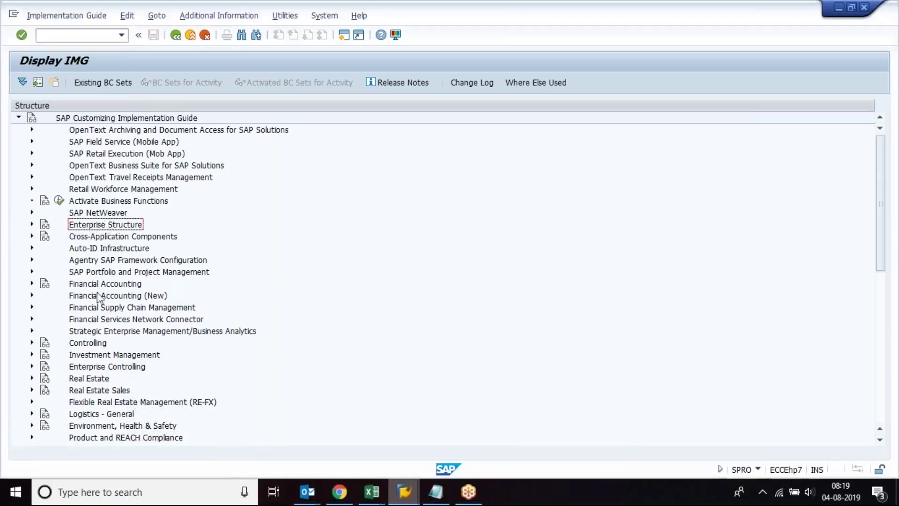
# Step: Survey the top-level IMG areas: Logistics - General, Materials Management, Logistics Execution, Sales and Distribution, Enterprise Structure
pyautogui.click(93, 419)
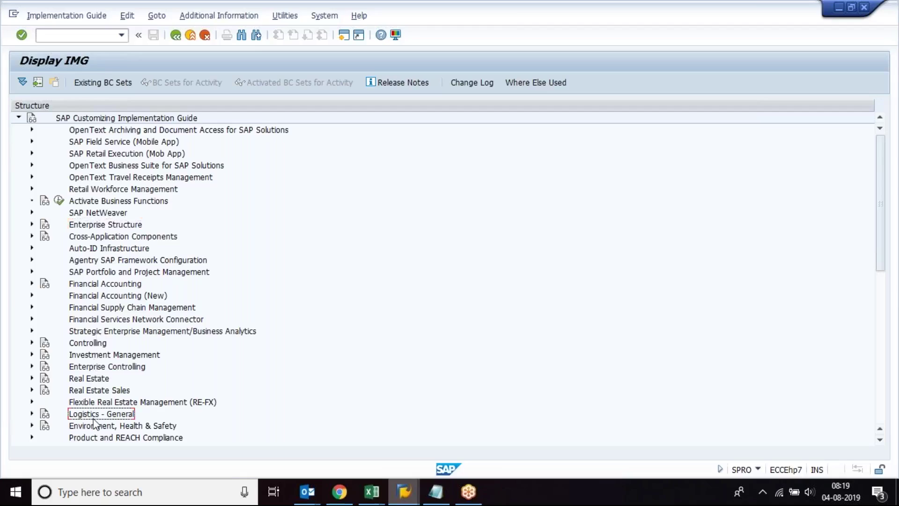
pyautogui.press('Down')
pyautogui.press('Down')
pyautogui.press('Down')
pyautogui.press('Down')
pyautogui.press('Down')
pyautogui.press('Down')
pyautogui.press('Down')
pyautogui.press('Down')
pyautogui.press('Down')
pyautogui.press('Down')
pyautogui.press('Down')
pyautogui.press('Down')
pyautogui.press('Down')
pyautogui.press('Down')
pyautogui.press('Down')
pyautogui.press('Down')
pyautogui.press('Down')
pyautogui.press('Down')
pyautogui.press('Down')
pyautogui.press('Down')
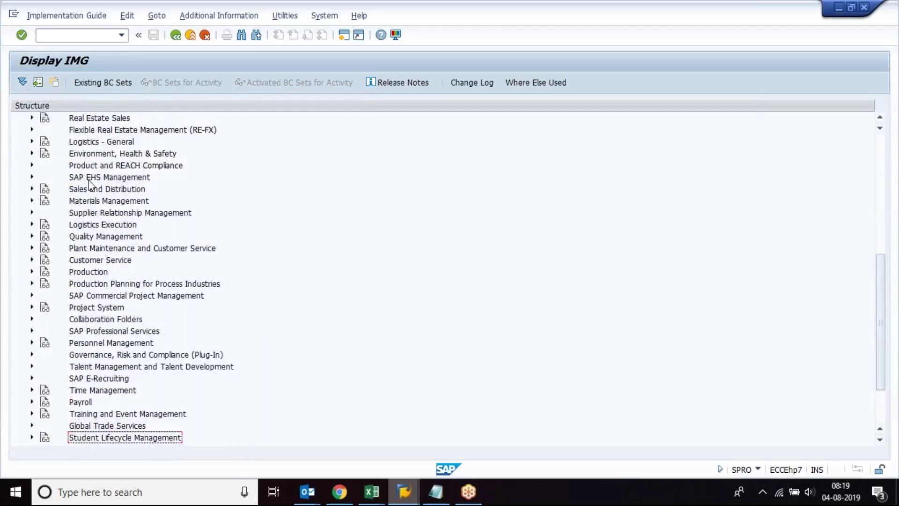
pyautogui.click(89, 201)
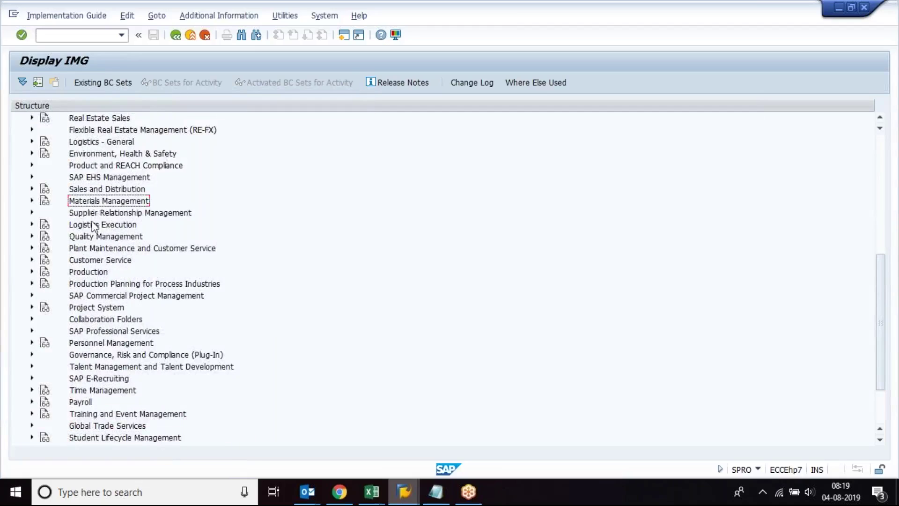
pyautogui.click(93, 224)
pyautogui.click(96, 201)
pyautogui.click(112, 189)
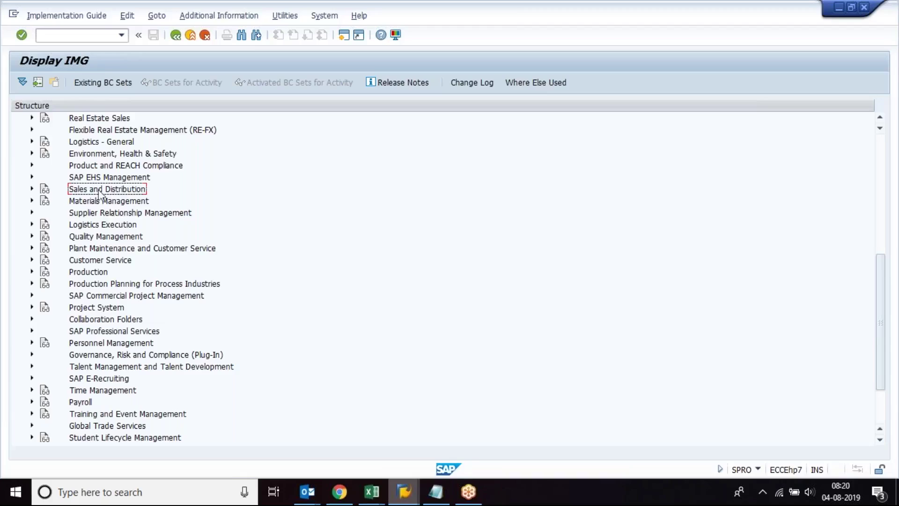
pyautogui.click(93, 202)
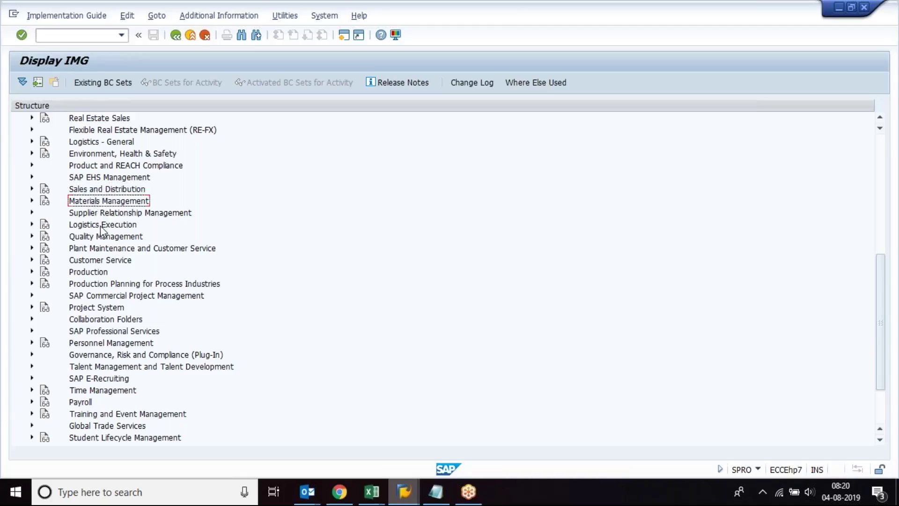
pyautogui.click(101, 225)
pyautogui.click(117, 202)
pyautogui.click(99, 143)
pyautogui.press('Up')
pyautogui.press('Up')
pyautogui.press('Up')
pyautogui.press('Up')
pyautogui.press('Up')
pyautogui.press('Up')
pyautogui.press('Up')
pyautogui.press('Up')
pyautogui.press('Up')
pyautogui.press('Up')
pyautogui.press('Up')
pyautogui.press('Up')
pyautogui.press('Up')
pyautogui.press('Up')
pyautogui.press('Up')
pyautogui.press('Up')
pyautogui.press('Up')
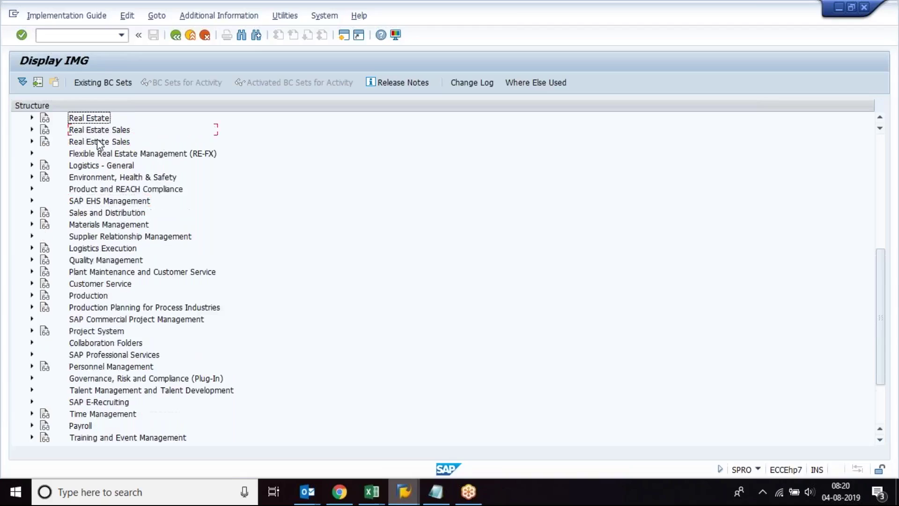
pyautogui.click(93, 134)
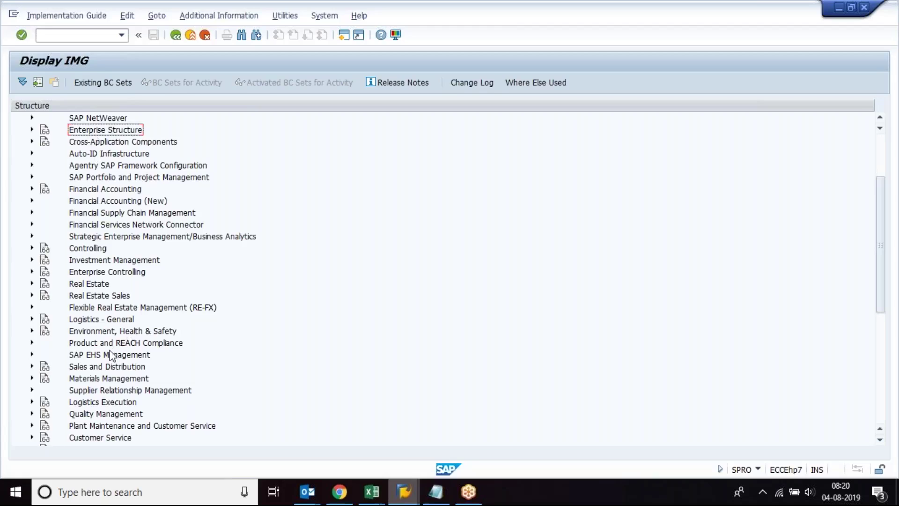
# Step: Compare Logistics - General with nearby areas, then expand it to show Material Master and Batch Management
pyautogui.click(101, 320)
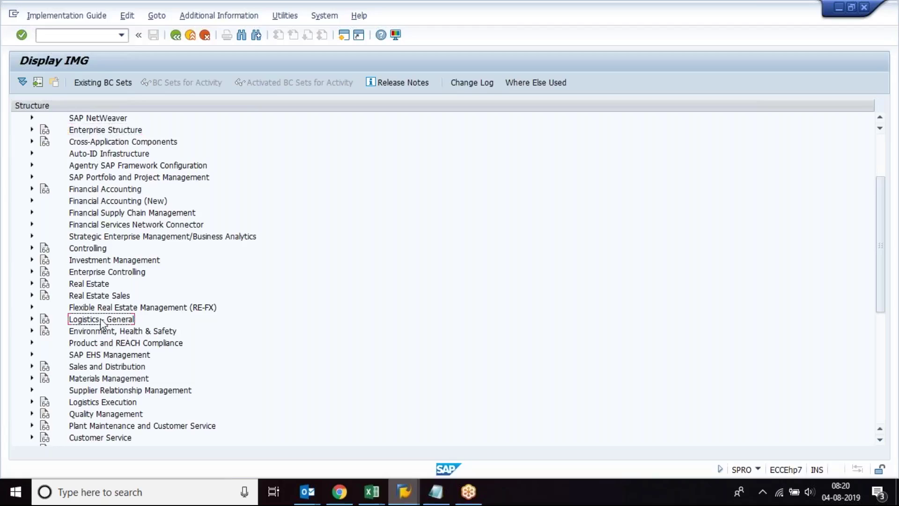
pyautogui.click(97, 379)
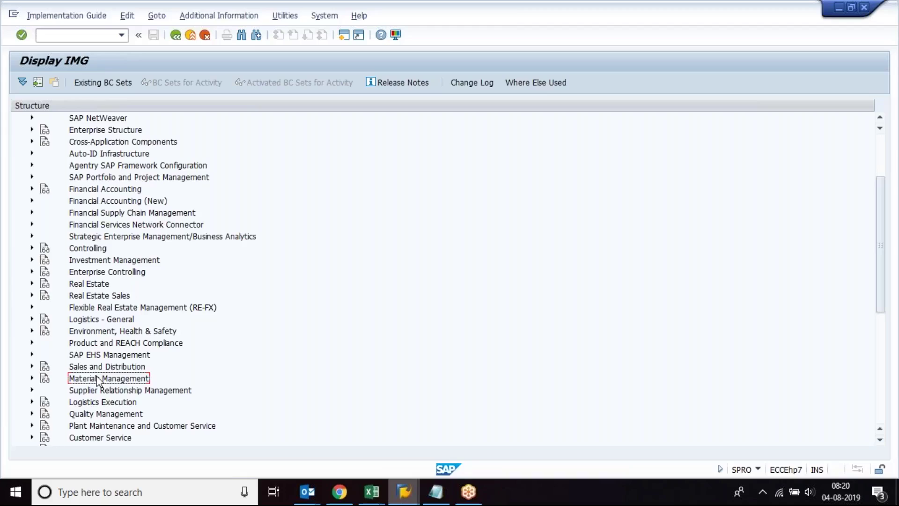
pyautogui.click(99, 322)
pyautogui.click(108, 367)
pyautogui.click(106, 379)
pyautogui.click(102, 368)
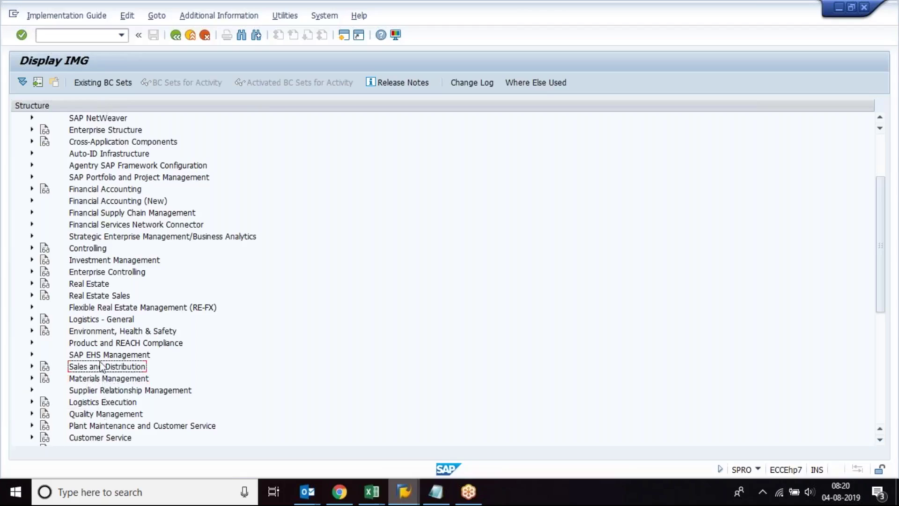
pyautogui.click(120, 381)
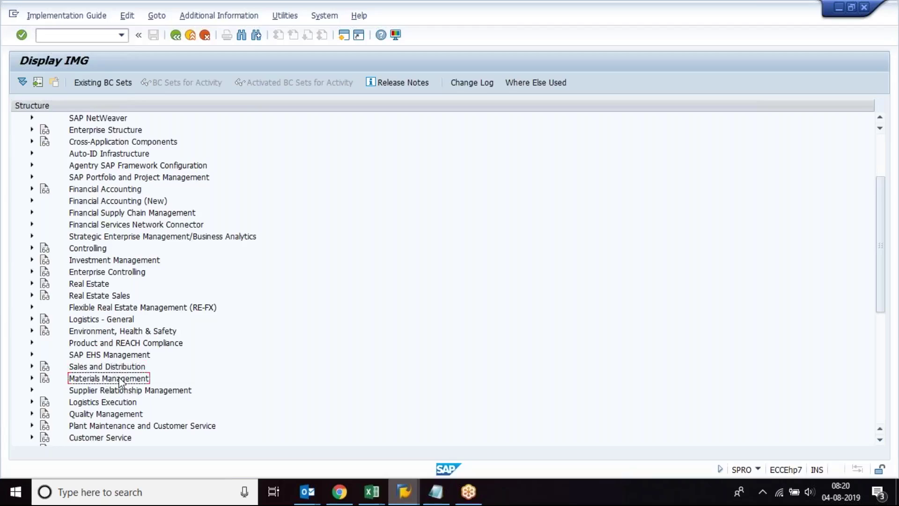
pyautogui.click(96, 323)
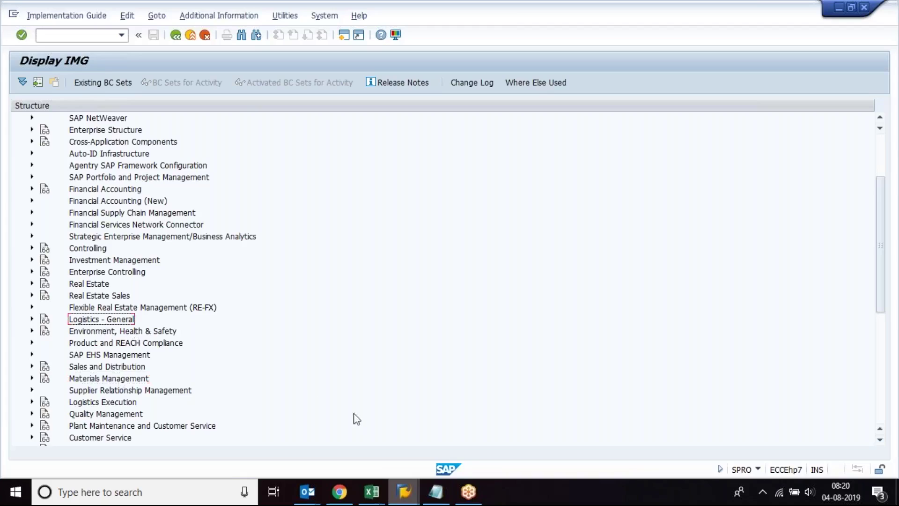
pyautogui.click(33, 318)
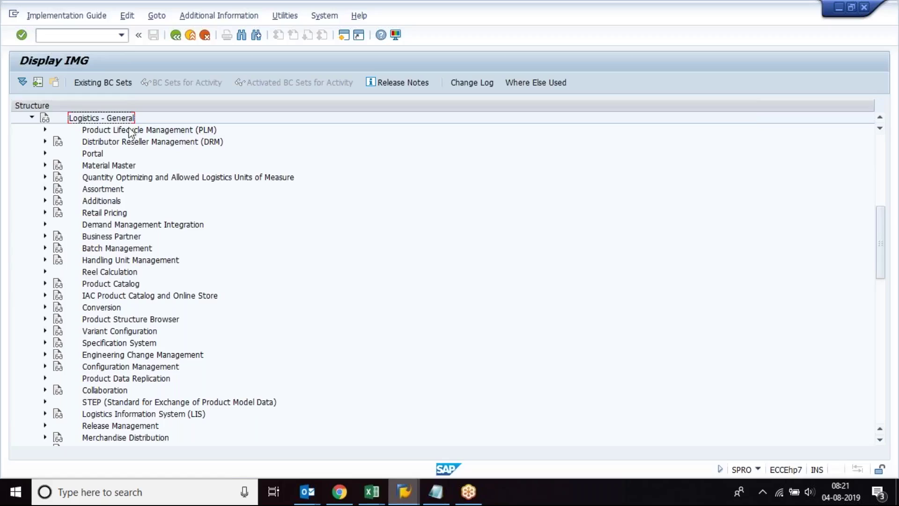
# Step: Expand Material Master and briefly open Settings for Key Fields and Configuring the Material Master
pyautogui.click(103, 168)
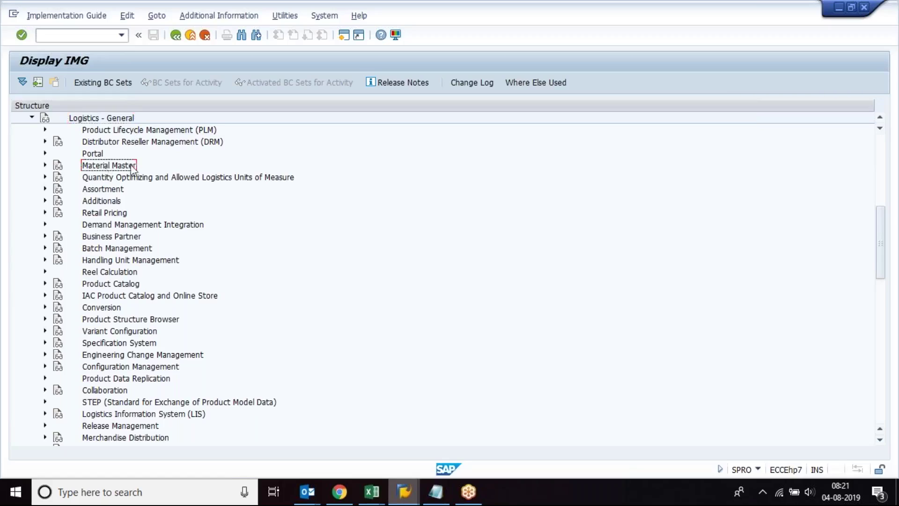
pyautogui.click(45, 165)
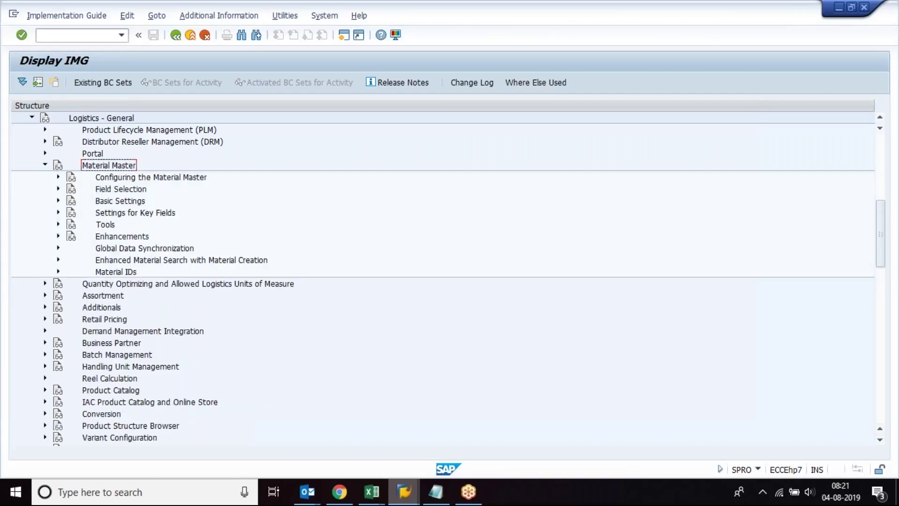
pyautogui.click(58, 214)
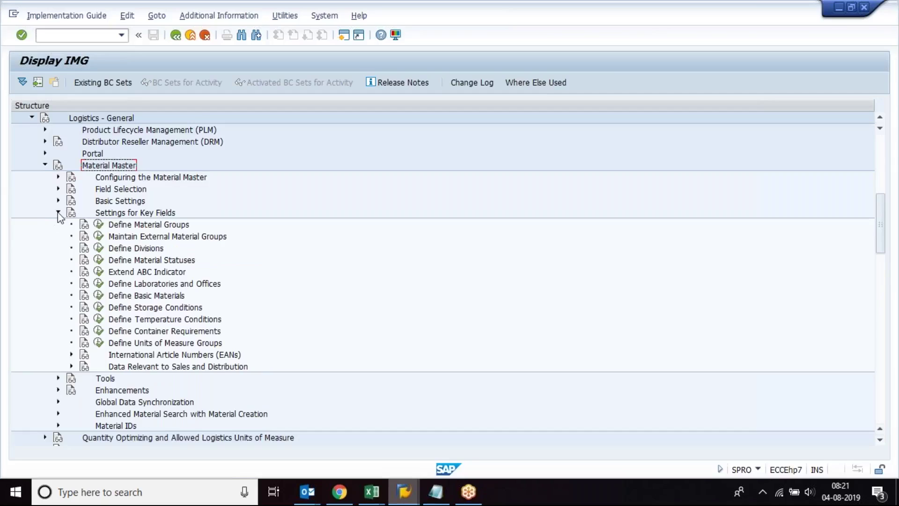
pyautogui.click(59, 213)
pyautogui.click(87, 118)
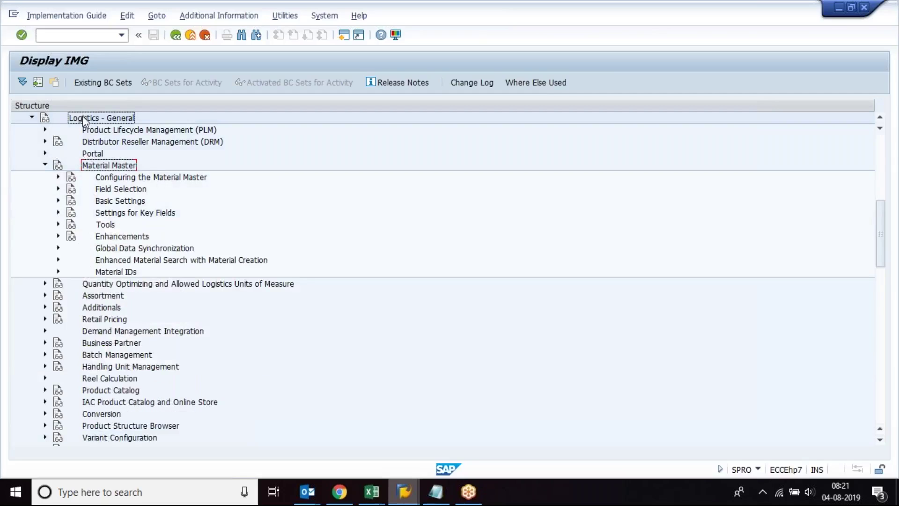
pyautogui.click(109, 167)
pyautogui.press('Down')
pyautogui.press('Down')
pyautogui.press('Down')
pyautogui.press('Down')
pyautogui.press('Down')
pyautogui.press('Down')
pyautogui.press('Down')
pyautogui.press('Down')
pyautogui.press('Down')
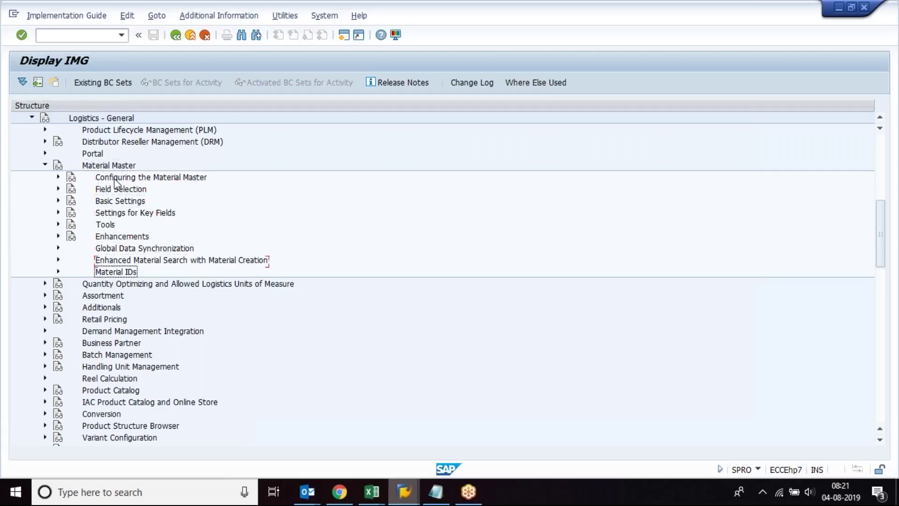
pyautogui.press('Up')
pyautogui.press('Up')
pyautogui.press('Up')
pyautogui.press('Up')
pyautogui.press('Up')
pyautogui.press('Up')
pyautogui.press('Up')
pyautogui.press('Up')
pyautogui.press('Up')
pyautogui.press('Down')
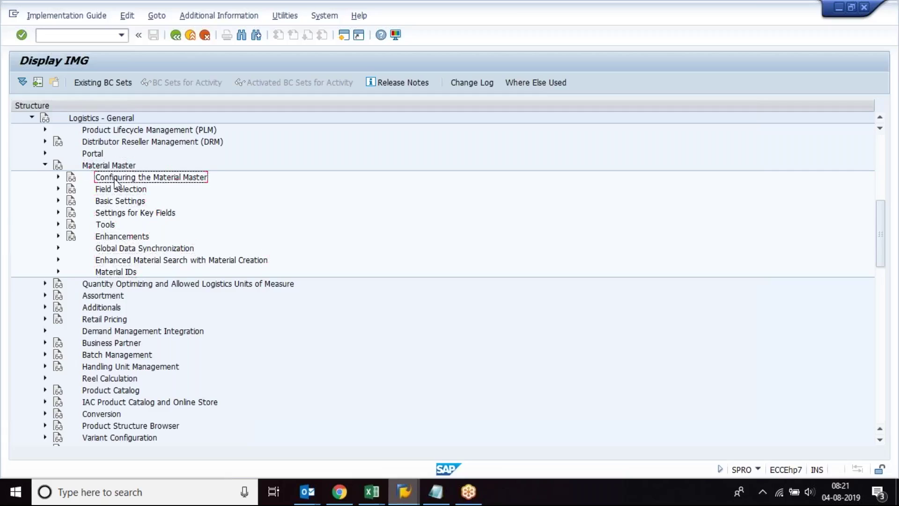
pyautogui.click(58, 177)
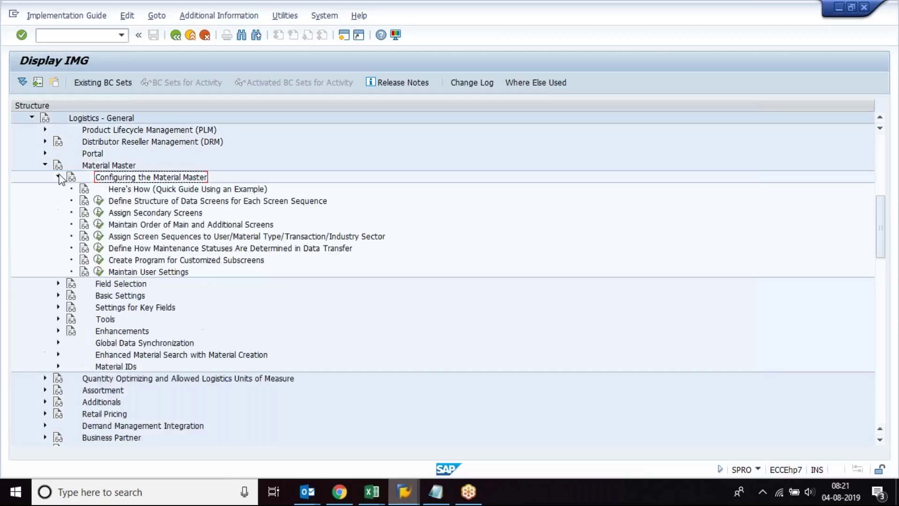
pyautogui.click(58, 177)
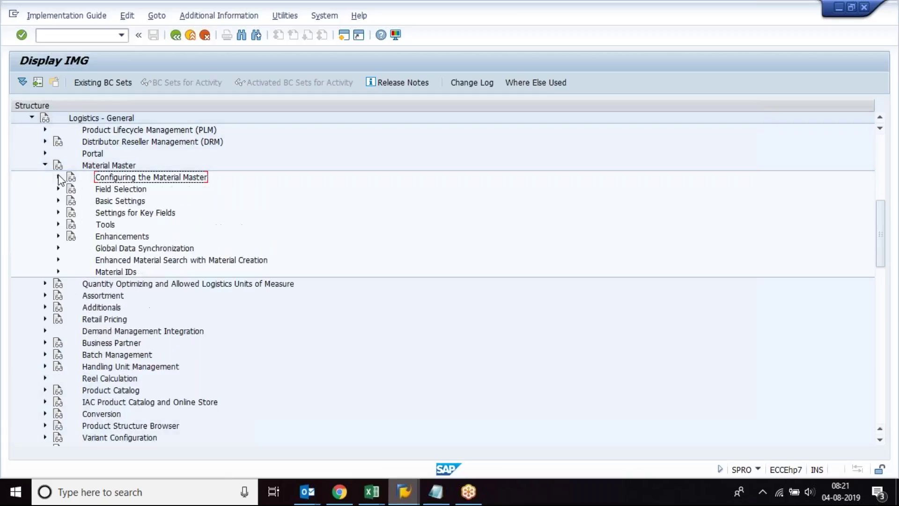
# Step: Browse Field Selection, Basic Settings and Settings for Key Fields, then select cell A24 in Book1
pyautogui.click(103, 189)
pyautogui.click(125, 201)
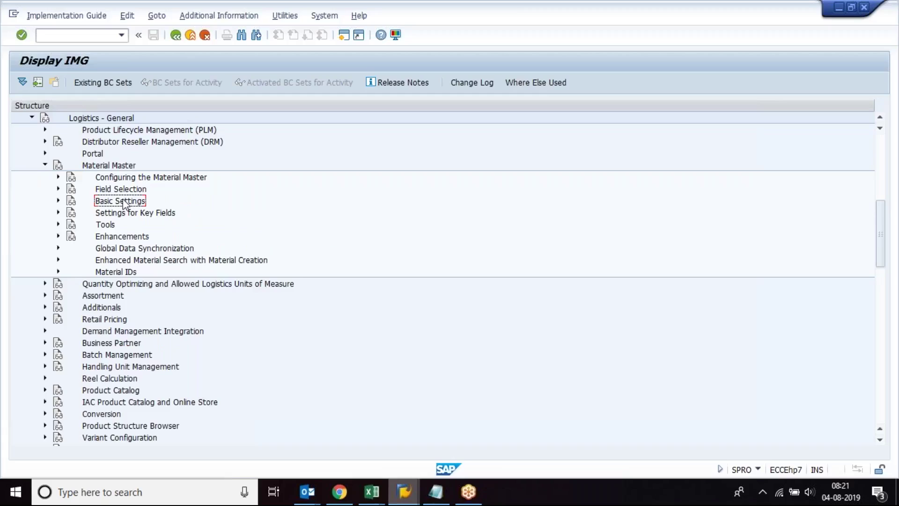
pyautogui.click(131, 214)
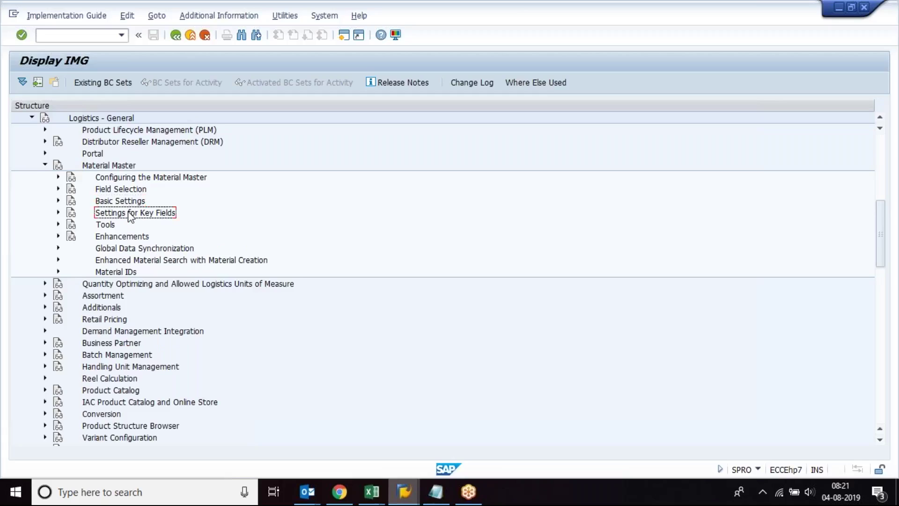
pyautogui.press('Up')
pyautogui.press('Up')
pyautogui.press('Down')
pyautogui.press('Down')
pyautogui.press('Up')
pyautogui.press('Up')
pyautogui.press('Down')
pyautogui.press('Down')
pyautogui.press('Up')
pyautogui.press('Up')
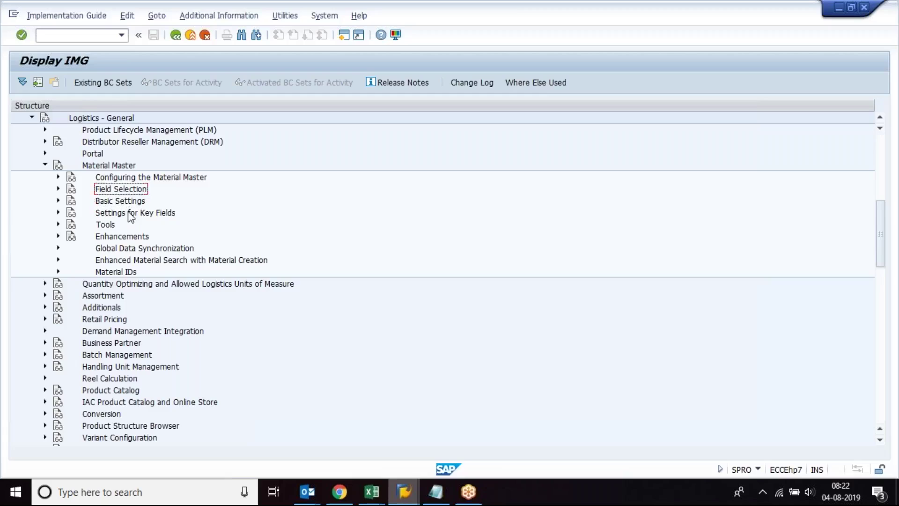
pyautogui.click(129, 212)
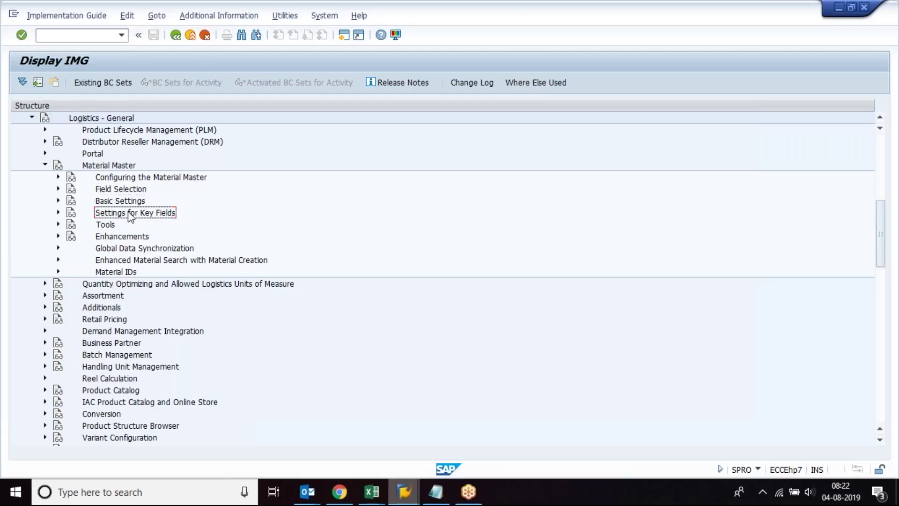
pyautogui.click(125, 189)
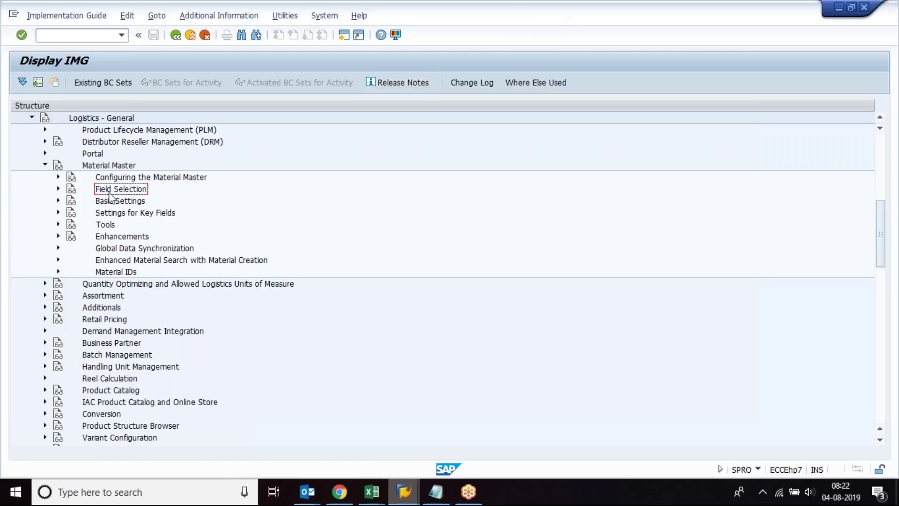
pyautogui.press('Down')
pyautogui.press('Down')
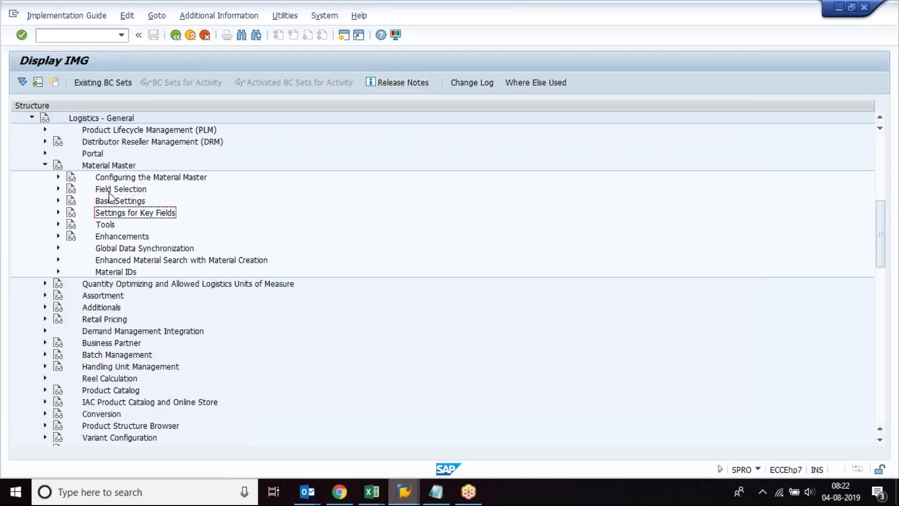
pyautogui.press('Up')
pyautogui.press('Up')
pyautogui.click(101, 158)
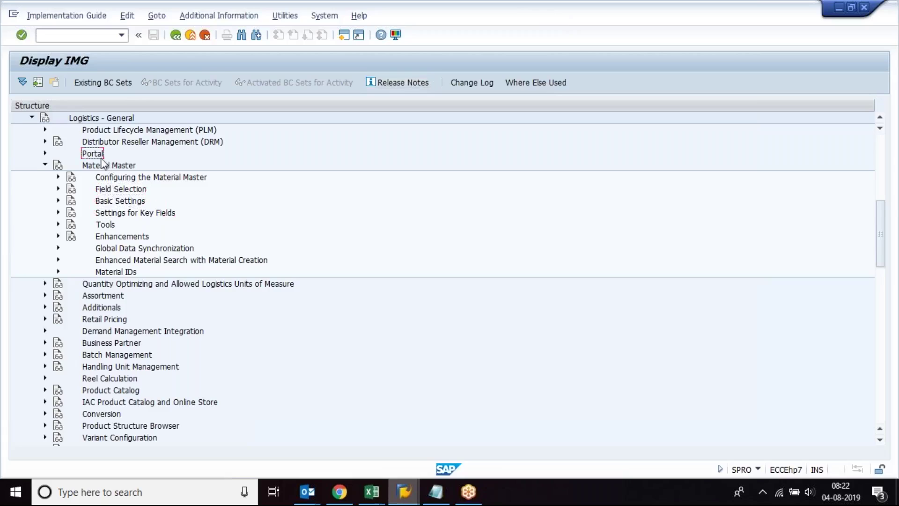
pyautogui.click(118, 214)
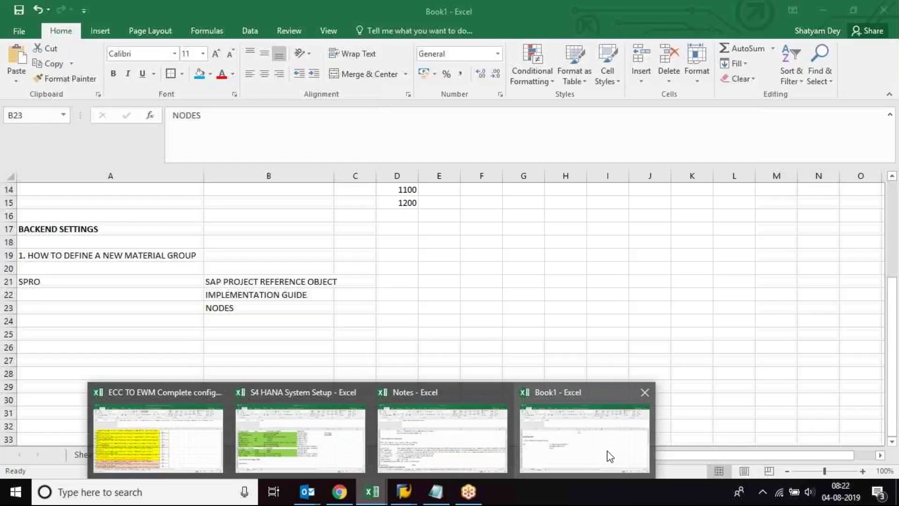
pyautogui.click(580, 430)
pyautogui.click(164, 322)
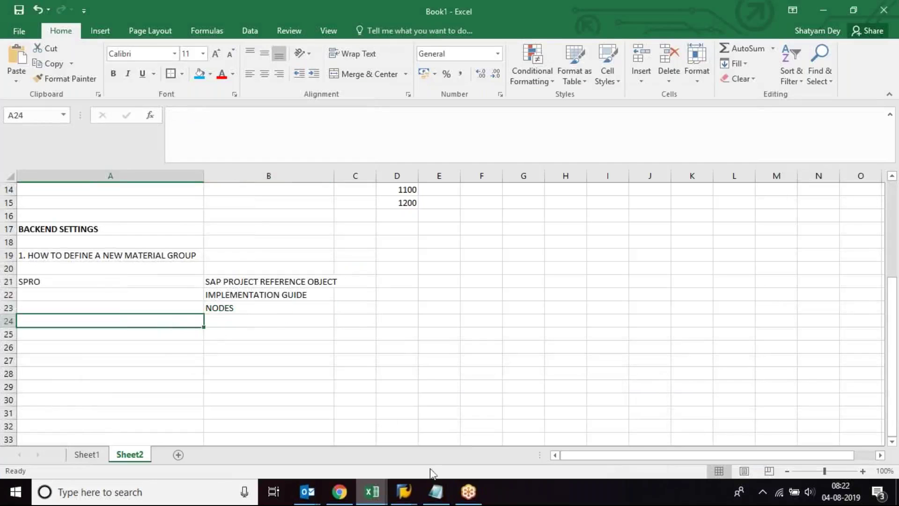
# Step: Expand Settings for Key Fields to find Define Material Groups, then focus Material Group for material 3379
pyautogui.moveTo(415, 492)
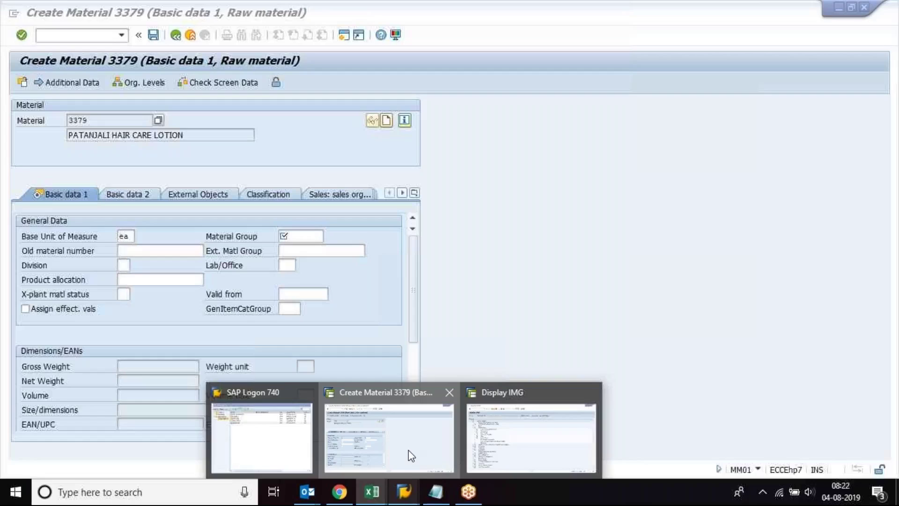
pyautogui.click(408, 451)
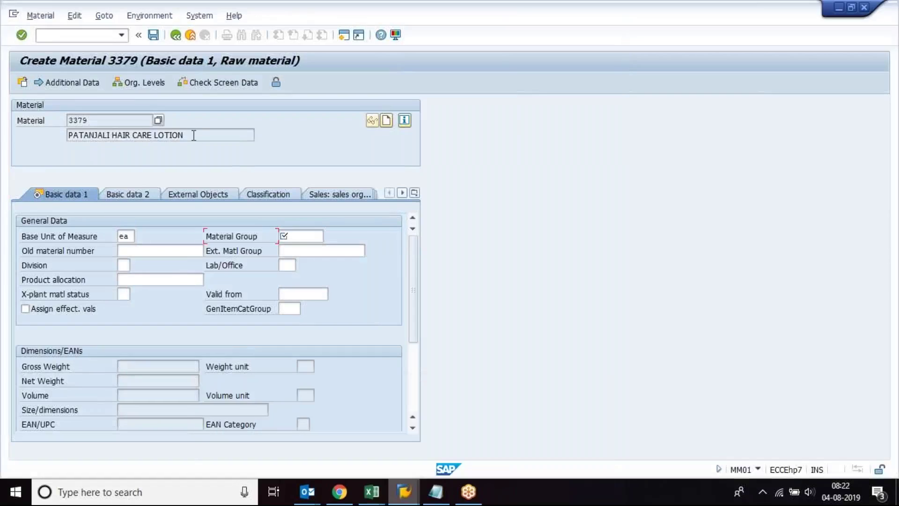
pyautogui.moveTo(404, 491)
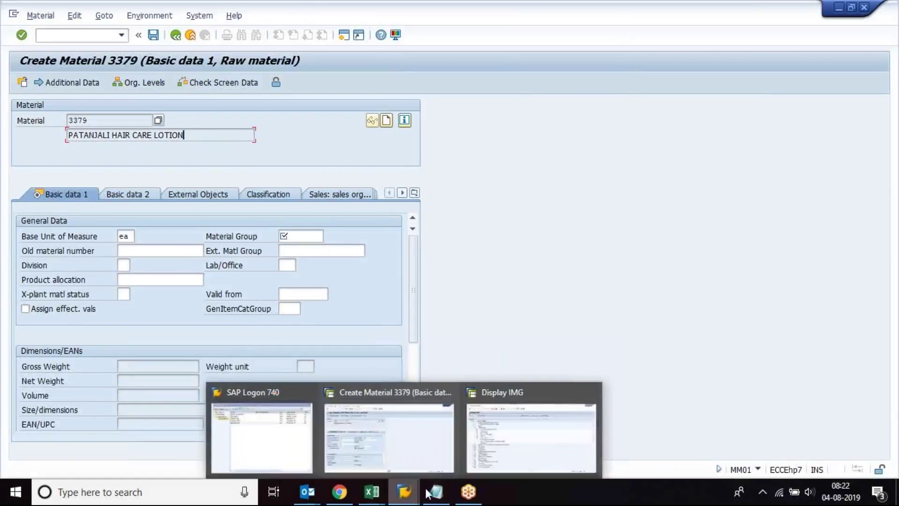
pyautogui.click(532, 431)
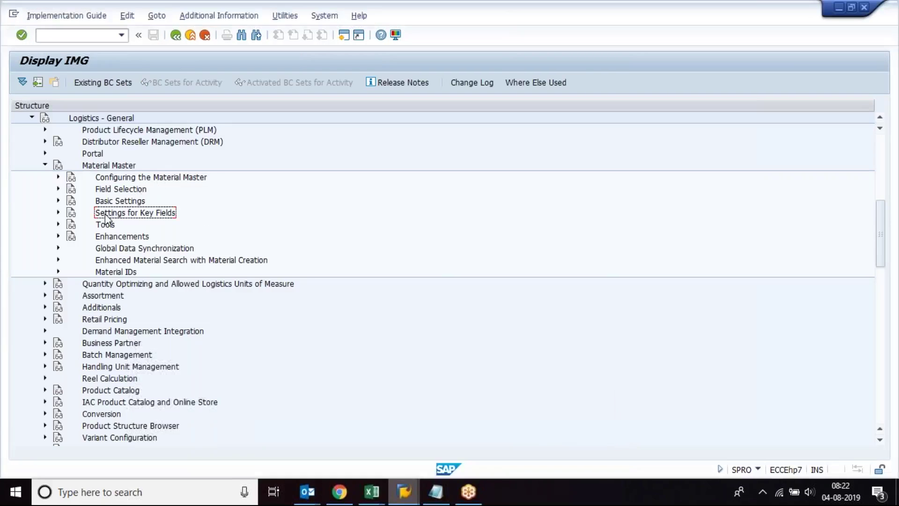
pyautogui.click(57, 213)
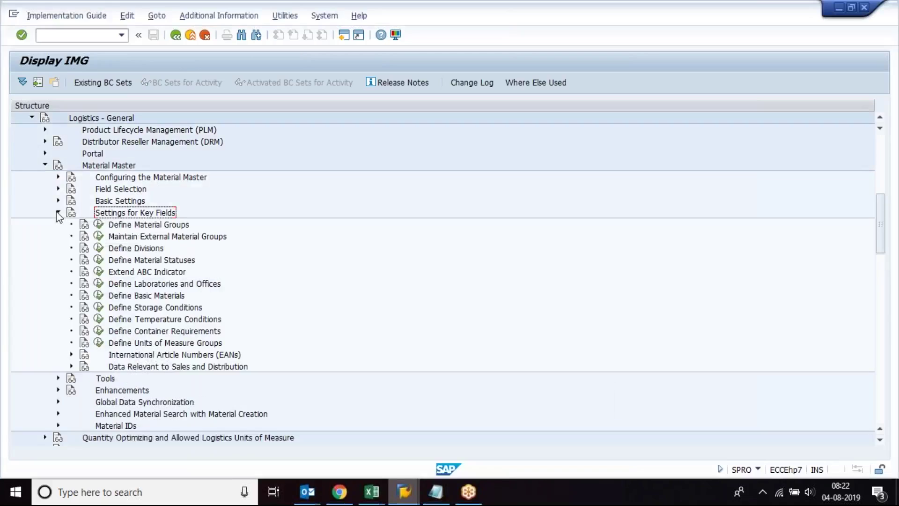
pyautogui.click(126, 227)
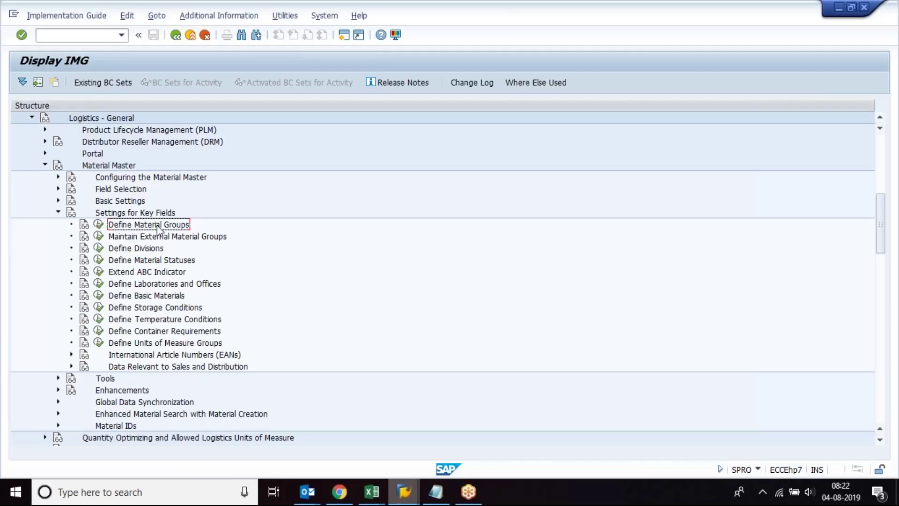
pyautogui.moveTo(404, 492)
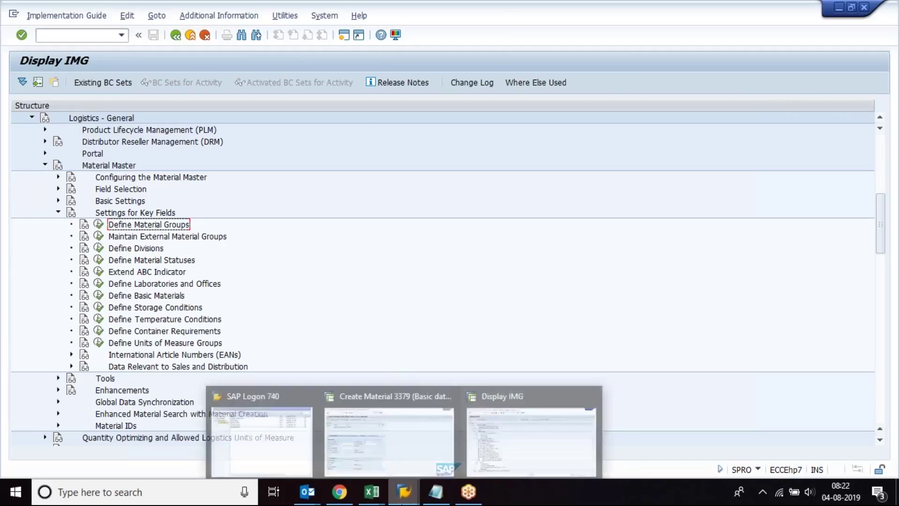
pyautogui.click(376, 452)
pyautogui.click(296, 233)
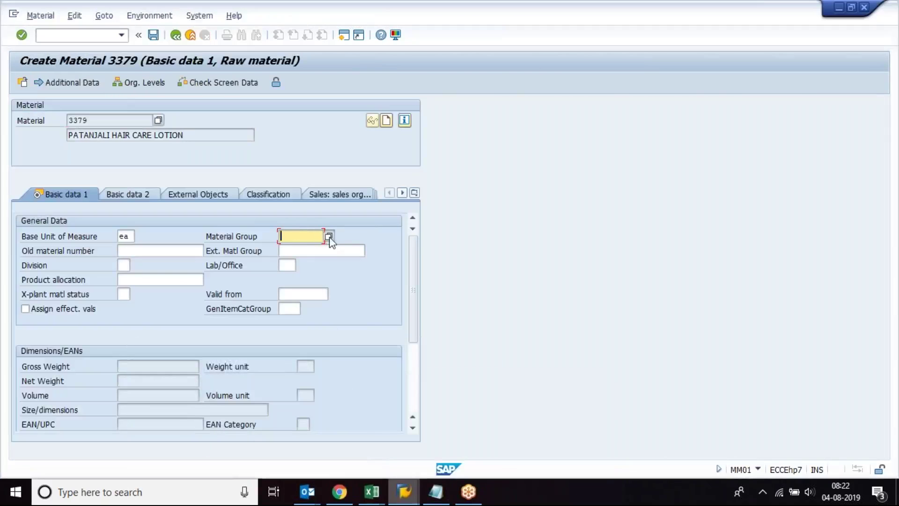
# Step: List the material group values and sort the 404 entries by Material Group Desc
pyautogui.click(329, 236)
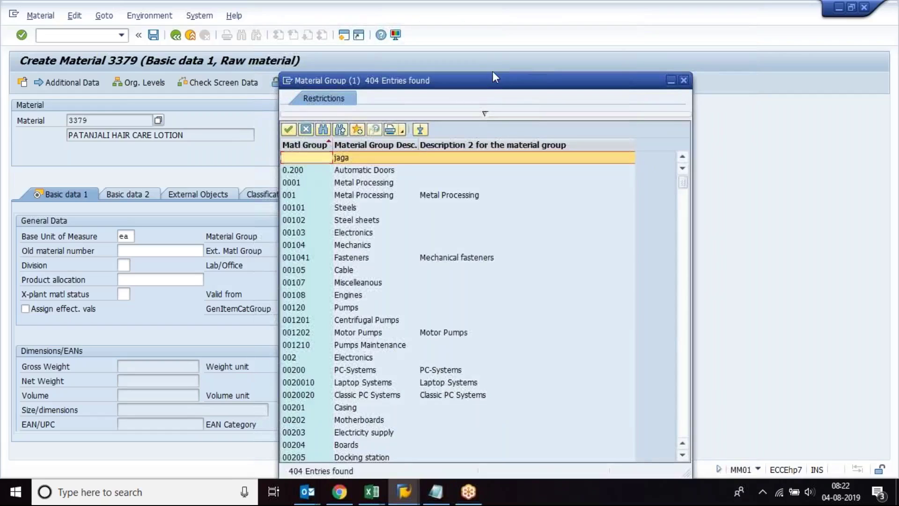
pyautogui.moveTo(493, 73); pyautogui.dragTo(594, 91)
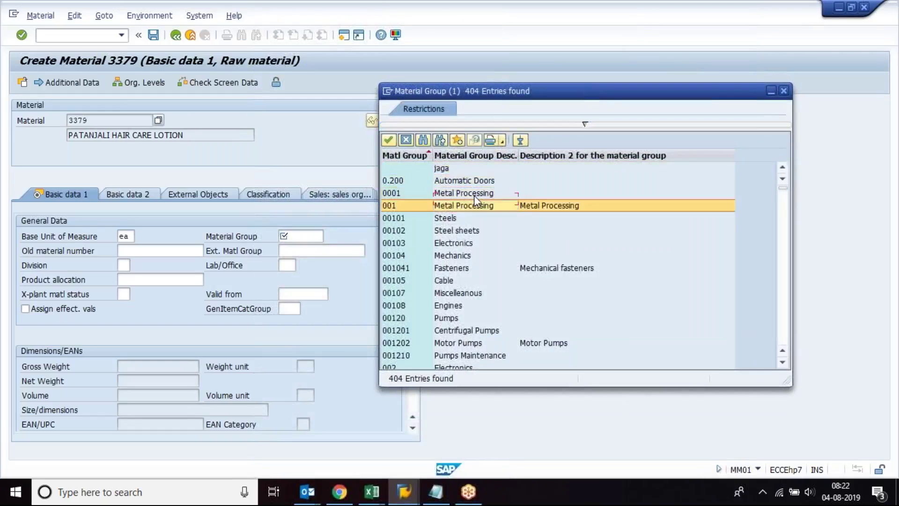
pyautogui.press('Down')
pyautogui.press('Down')
pyautogui.press('Down')
pyautogui.press('Down')
pyautogui.press('Down')
pyautogui.press('Down')
pyautogui.press('Down')
pyautogui.press('Down')
pyautogui.press('Down')
pyautogui.press('Down')
pyautogui.press('Down')
pyautogui.press('Down')
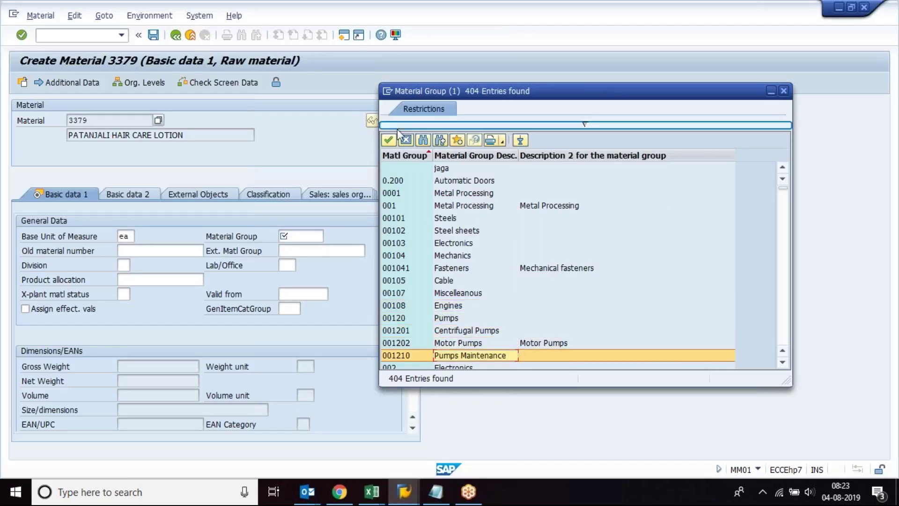
pyautogui.click(582, 126)
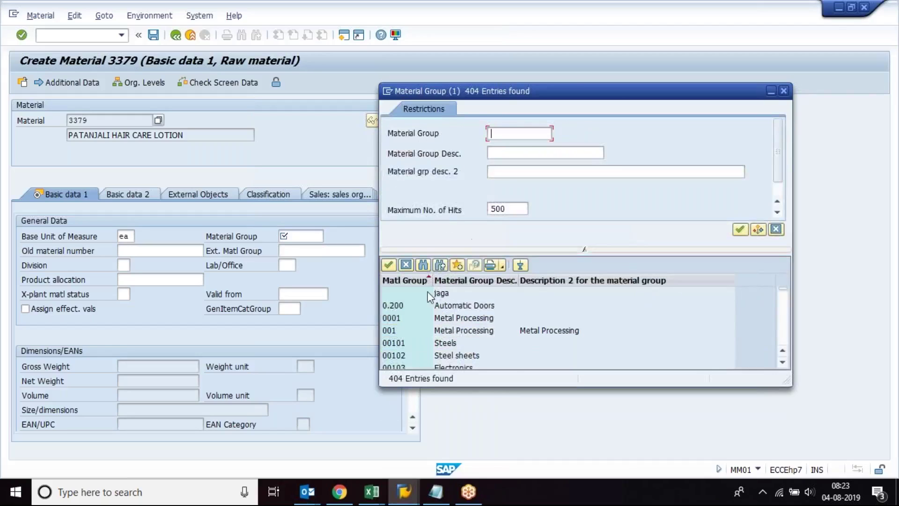
pyautogui.click(461, 280)
pyautogui.click(474, 280)
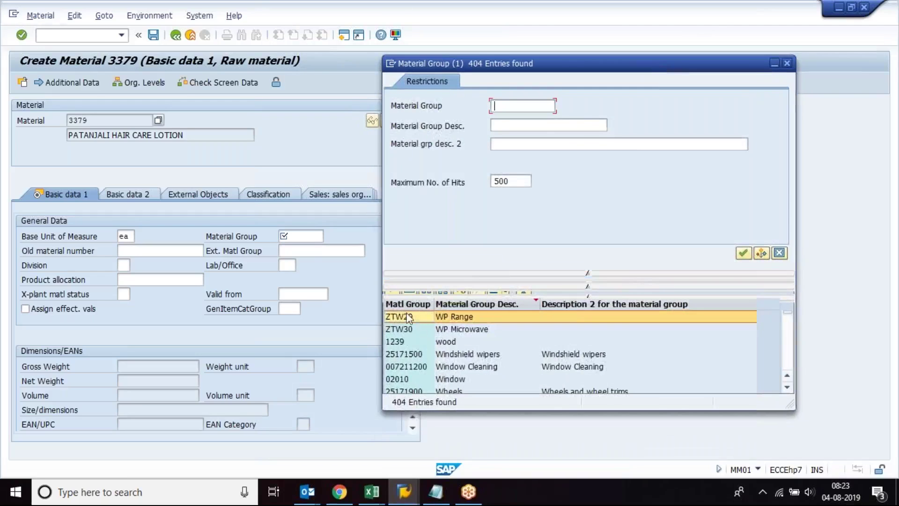
pyautogui.click(590, 274)
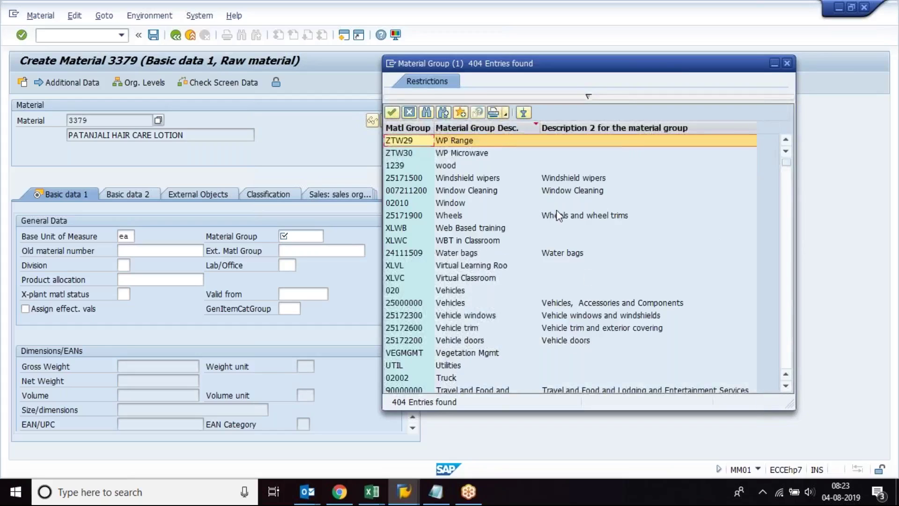
pyautogui.click(504, 137)
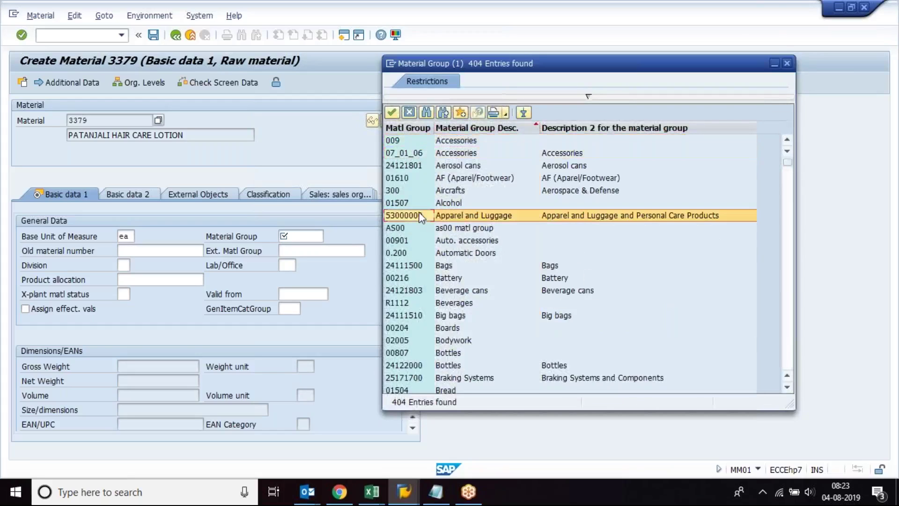
# Step: Browse entries such as as00, 300 Aircrafts and 00901 Auto. accessories, then return to Display IMG
pyautogui.press('Down')
pyautogui.press('Down')
pyautogui.press('Down')
pyautogui.press('Down')
pyautogui.press('Down')
pyautogui.press('Down')
pyautogui.press('Down')
pyautogui.press('Down')
pyautogui.press('Down')
pyautogui.press('Down')
pyautogui.press('Down')
pyautogui.press('Down')
pyautogui.press('Down')
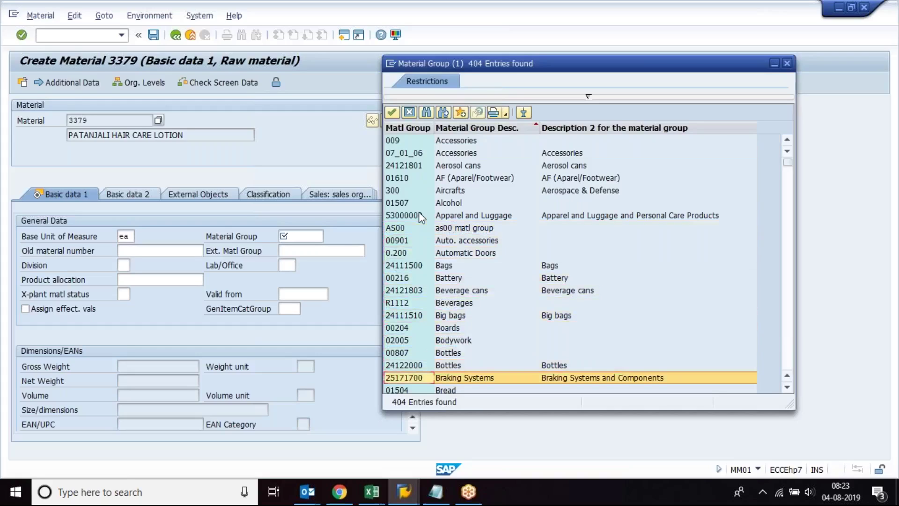
pyautogui.click(405, 225)
pyautogui.click(406, 193)
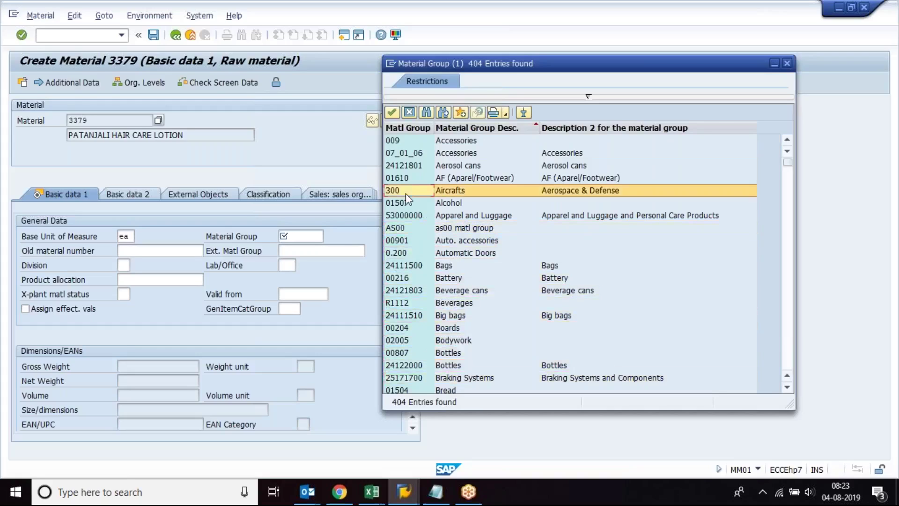
pyautogui.click(195, 140)
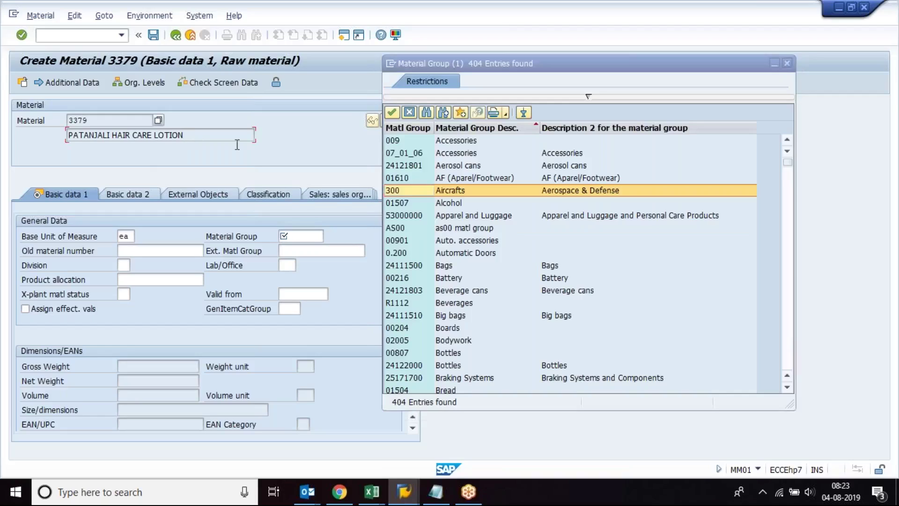
pyautogui.click(402, 240)
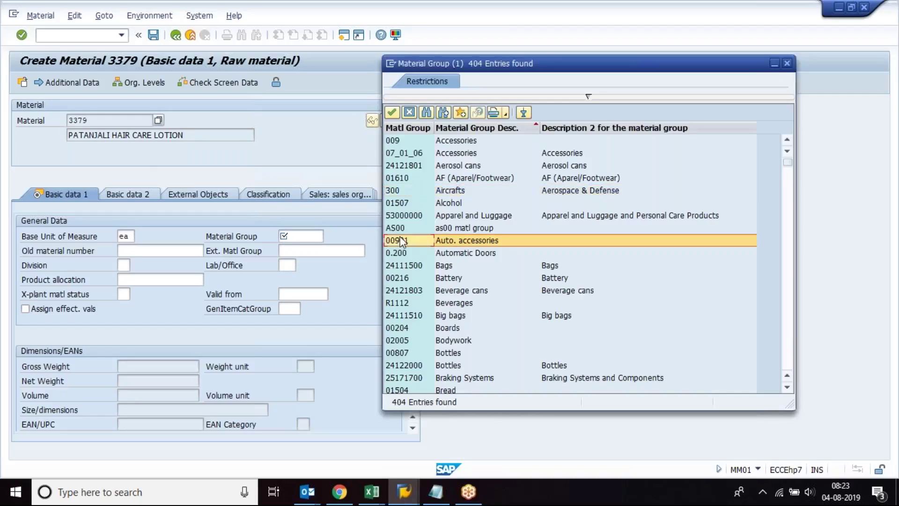
pyautogui.click(448, 239)
pyautogui.moveTo(399, 502)
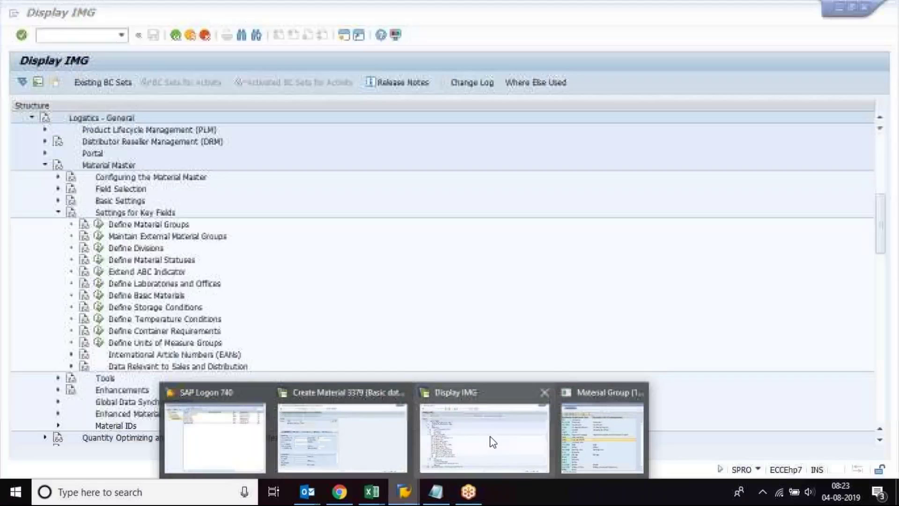
pyautogui.click(493, 441)
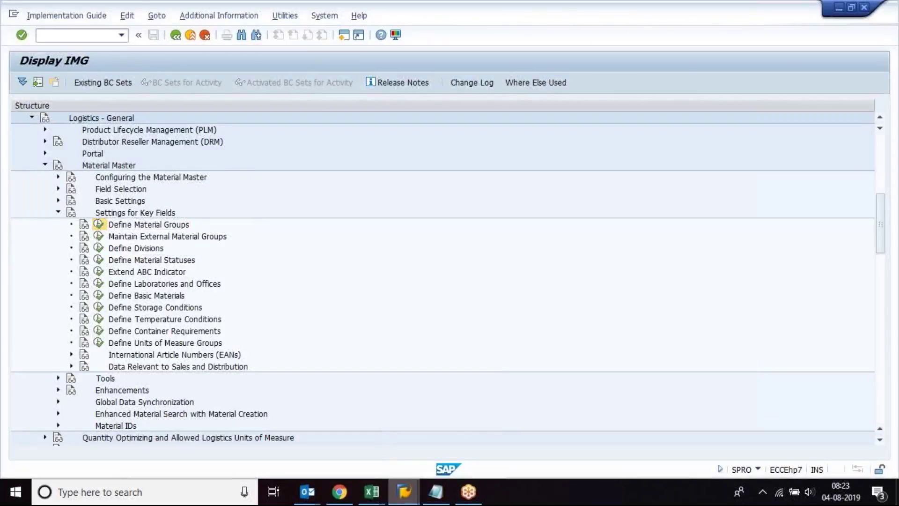
# Step: Run Define Material Groups and scan down the material group codes
pyautogui.click(98, 224)
pyautogui.click(36, 122)
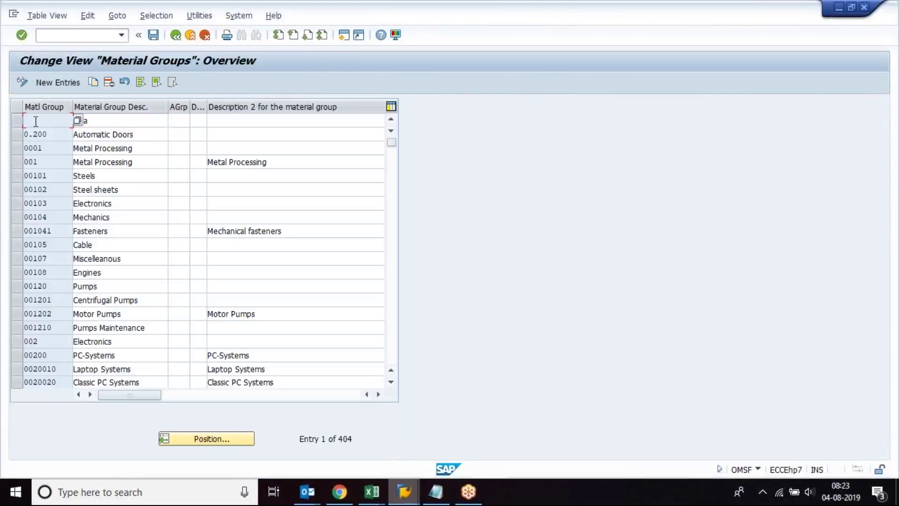
pyautogui.press('Down')
pyautogui.press('Down')
pyautogui.press('Down')
pyautogui.press('Down')
pyautogui.press('Down')
pyautogui.press('Down')
pyautogui.press('Down')
pyautogui.press('Down')
pyautogui.press('Down')
pyautogui.press('Down')
pyautogui.press('Down')
pyautogui.press('Down')
pyautogui.press('Down')
pyautogui.click(36, 122)
# Step: Look over the material group value list (Bags, Beverage cans) and close it without choosing a group
pyautogui.moveTo(415, 501)
pyautogui.click(597, 451)
pyautogui.click(582, 265)
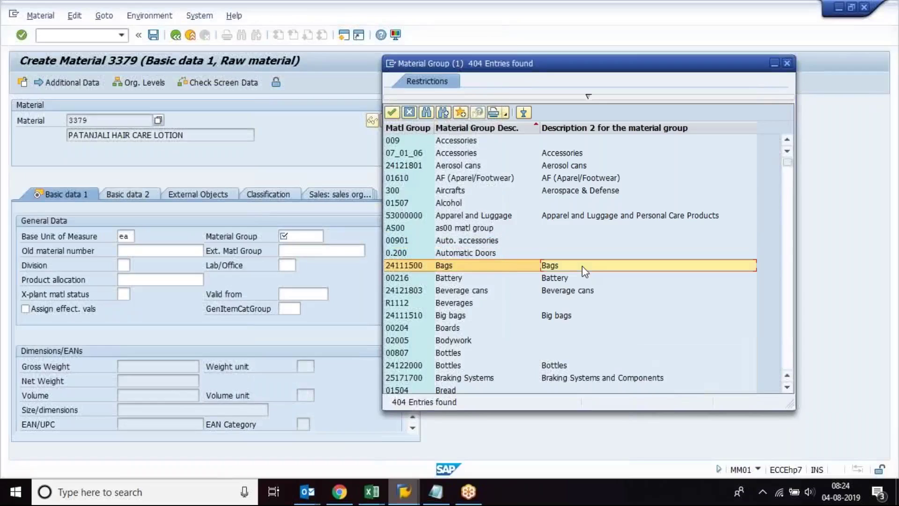
pyautogui.click(584, 294)
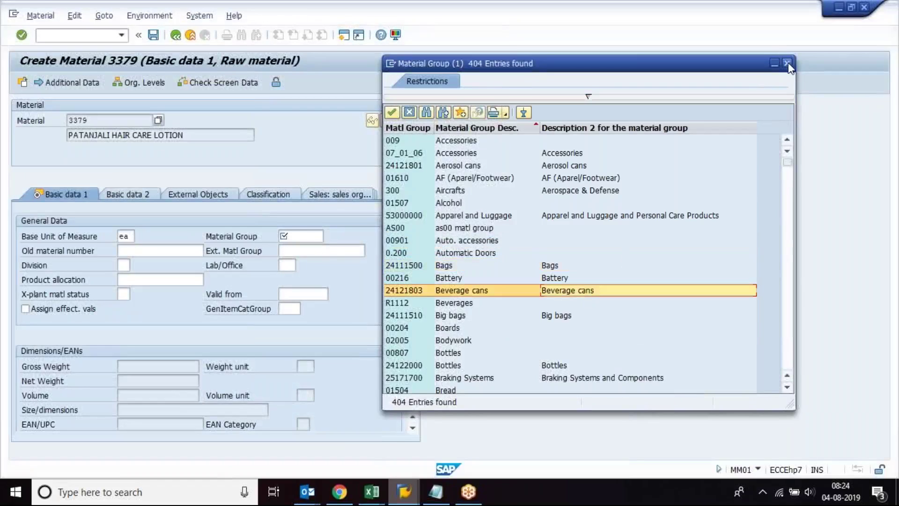
pyautogui.click(787, 63)
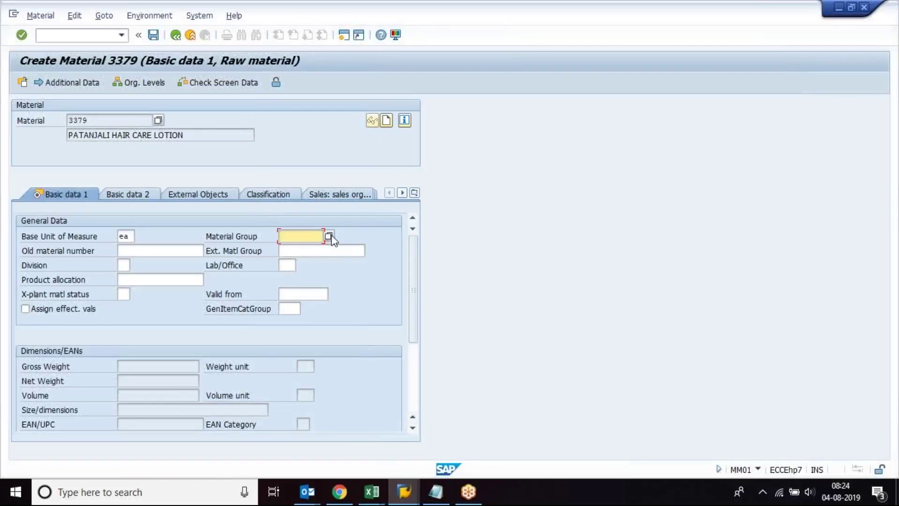
pyautogui.press('F4')
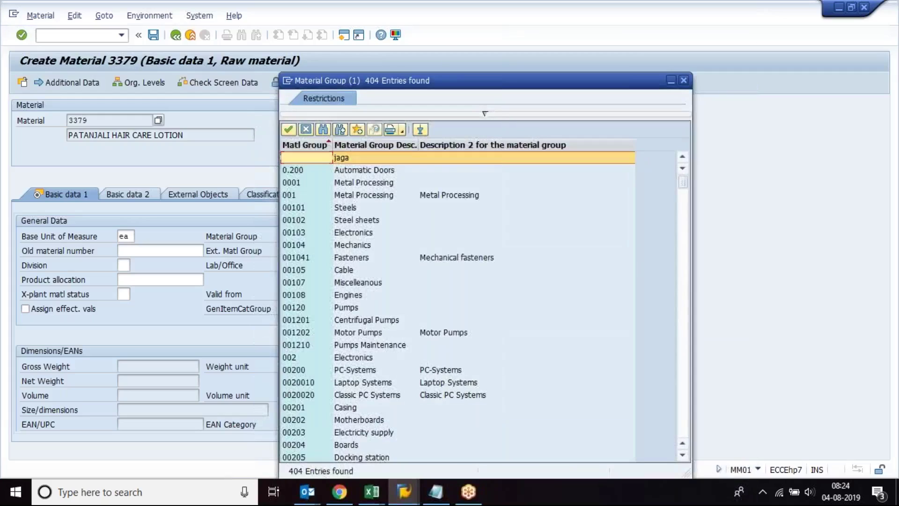
pyautogui.click(178, 136)
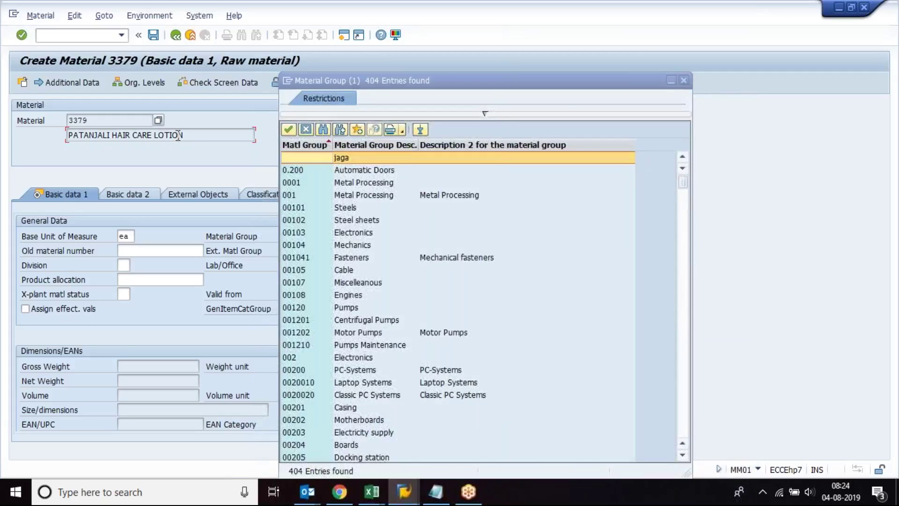
pyautogui.click(684, 80)
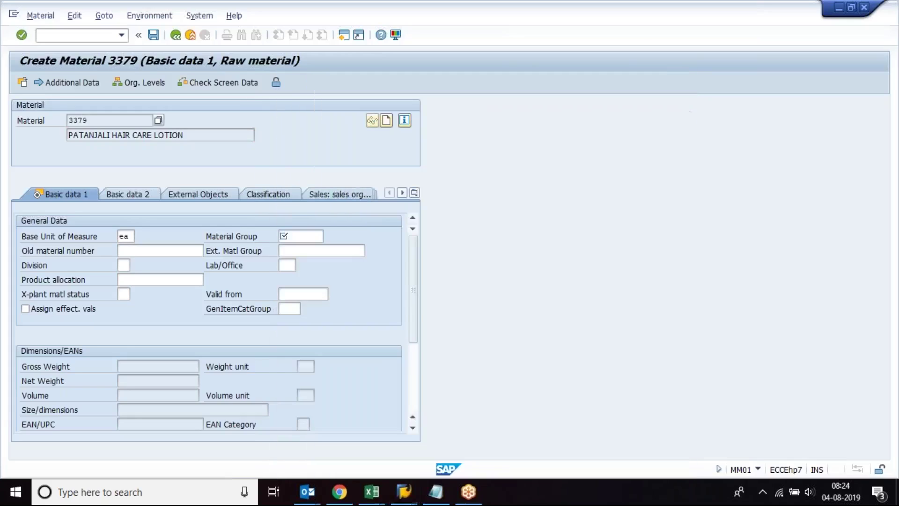
# Step: Delete COSMETIC from the Ext. Matl Group field and switch to the Excel notes
pyautogui.click(335, 253)
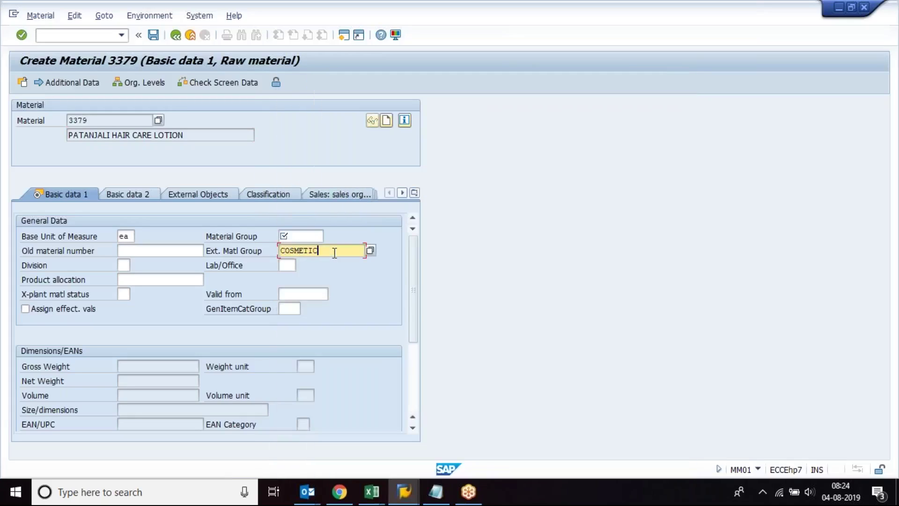
pyautogui.moveTo(334, 253); pyautogui.dragTo(203, 251)
pyautogui.press('BackSpace')
pyautogui.moveTo(399, 494)
pyautogui.moveTo(372, 492)
pyautogui.click(586, 436)
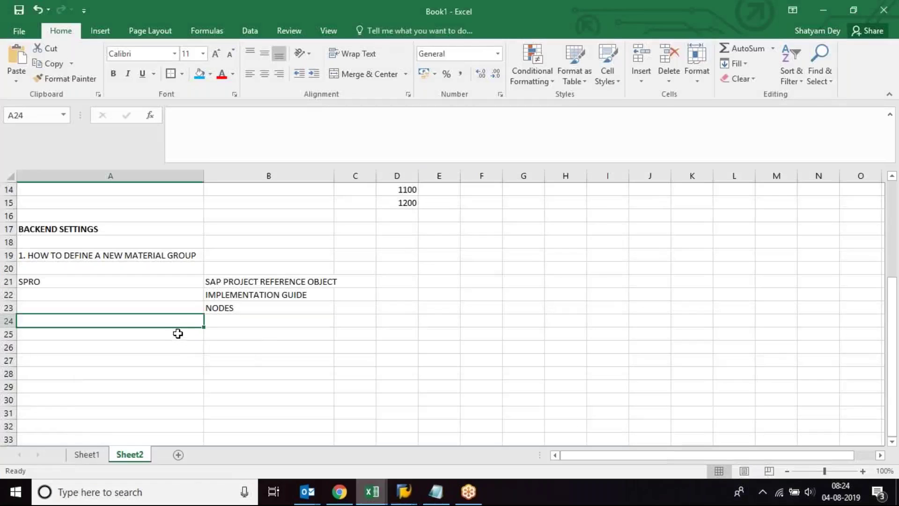
# Step: Clear B21:B23 and enter 'EG: TO CREATE A NEW MATERIAL GROUP BY THE NAME COSTMETICS' in A23
pyautogui.click(170, 331)
pyautogui.click(129, 256)
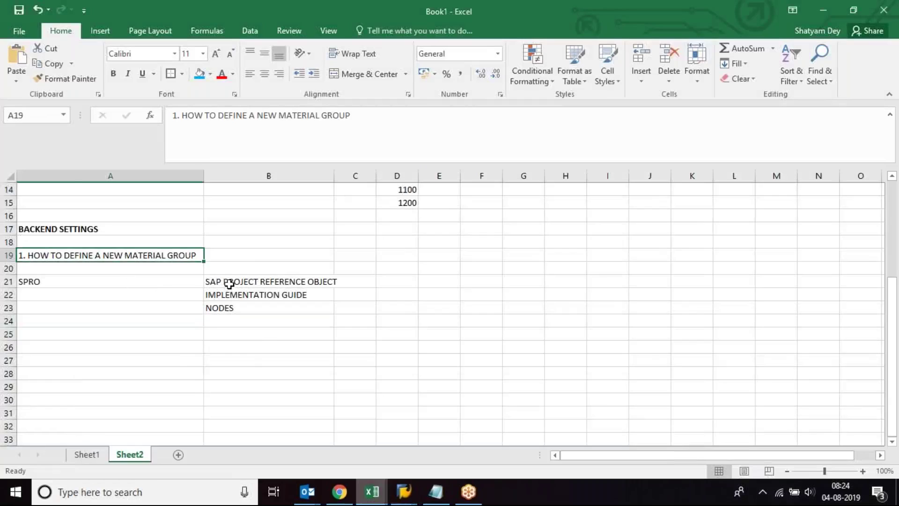
pyautogui.moveTo(229, 284); pyautogui.dragTo(228, 305)
pyautogui.press('Delete')
pyautogui.click(149, 280)
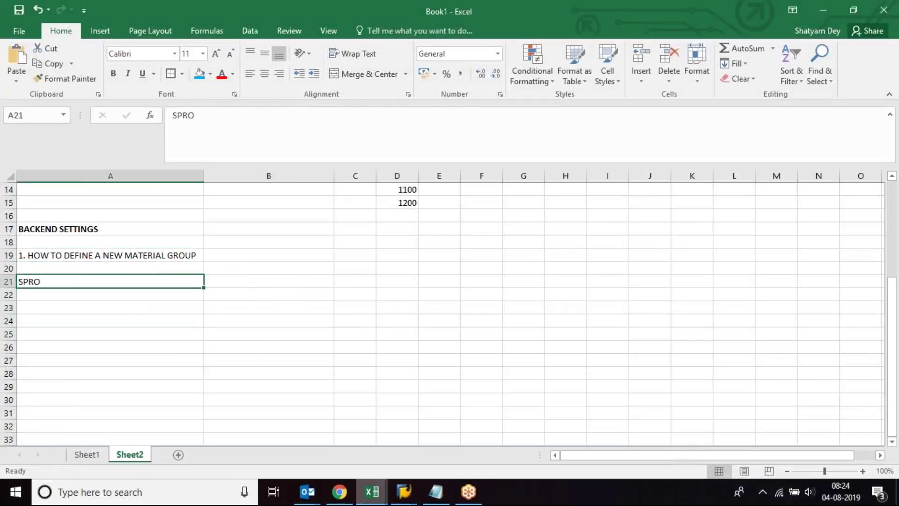
pyautogui.click(106, 304)
pyautogui.write('E')
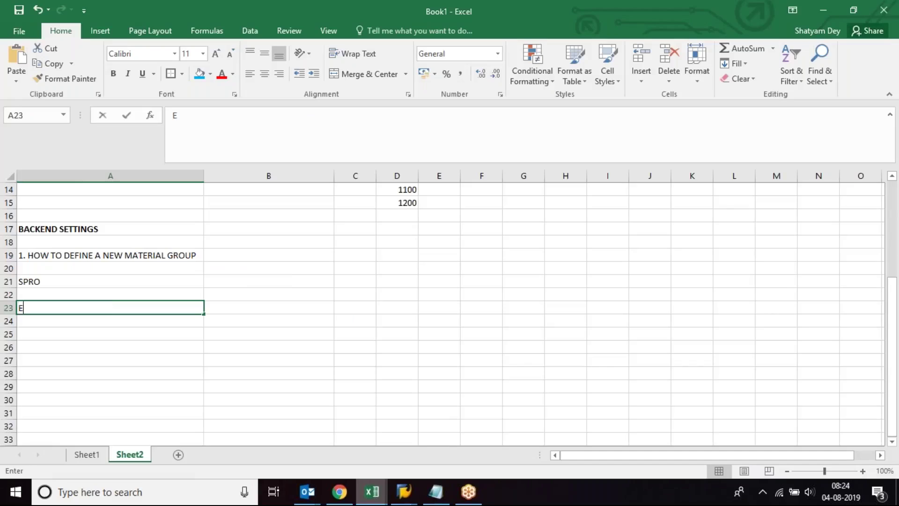
pyautogui.write('G: TO CREATE')
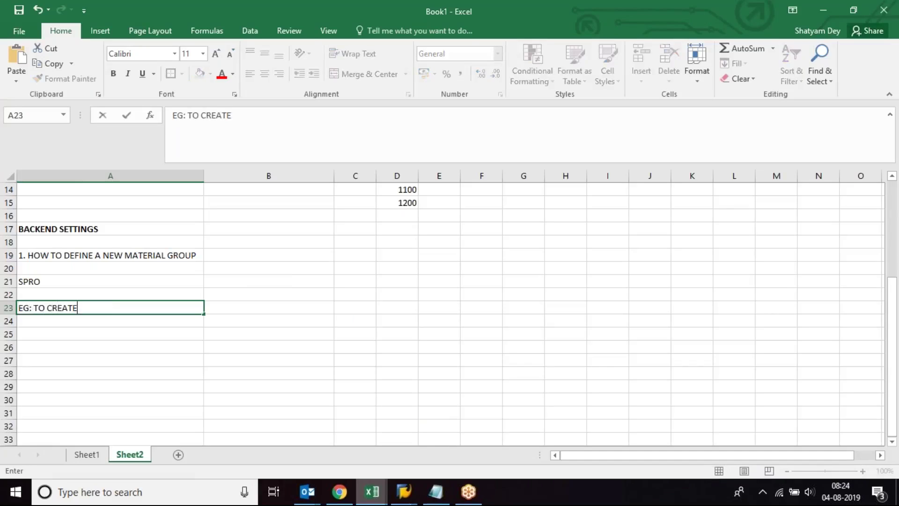
pyautogui.write(' A NEW MATERIAL')
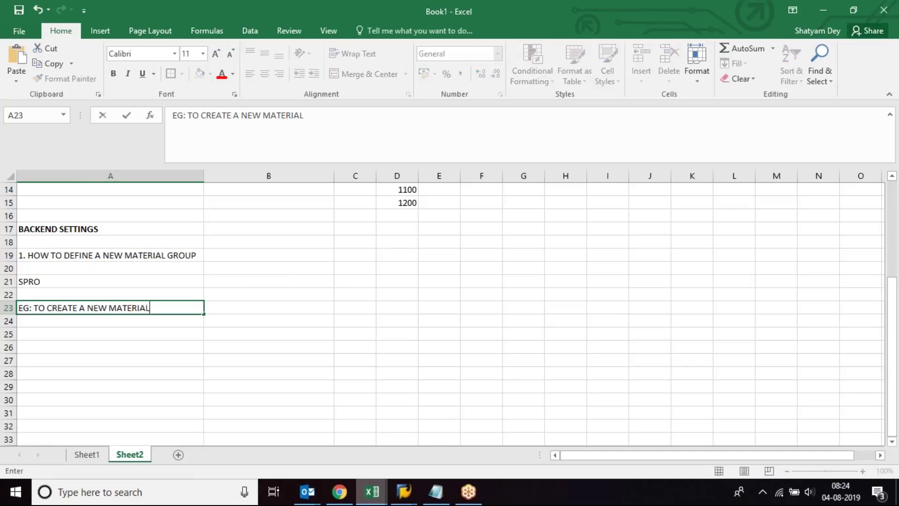
pyautogui.write(' GROUP BY')
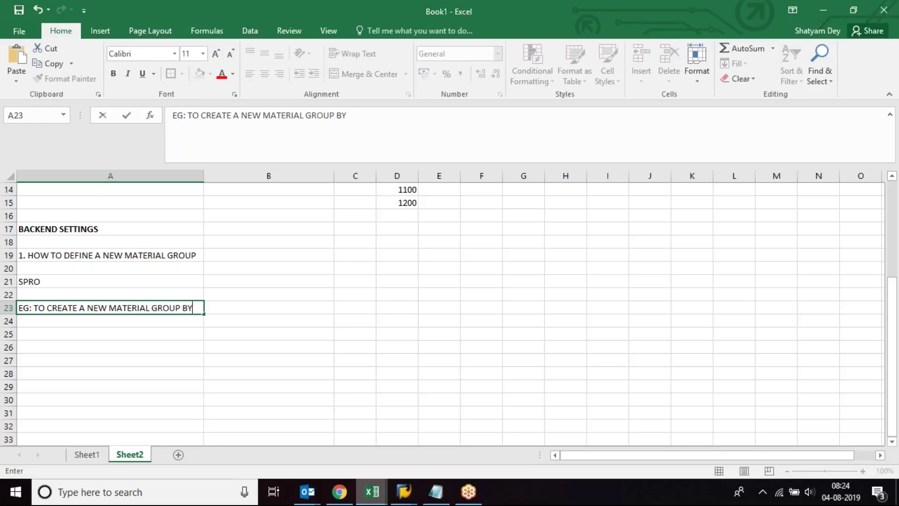
pyautogui.write(' THE NAME COST')
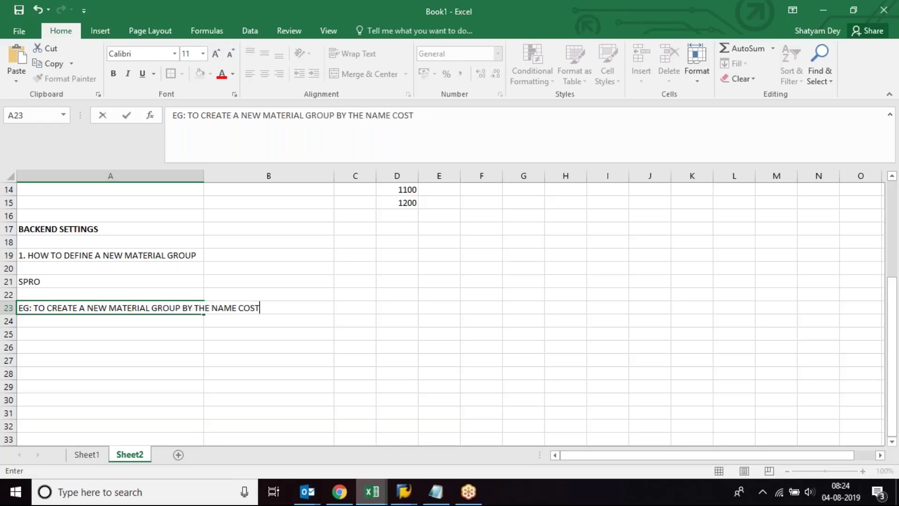
pyautogui.press('BackSpace')
pyautogui.write('METICS')
pyautogui.press('Return')
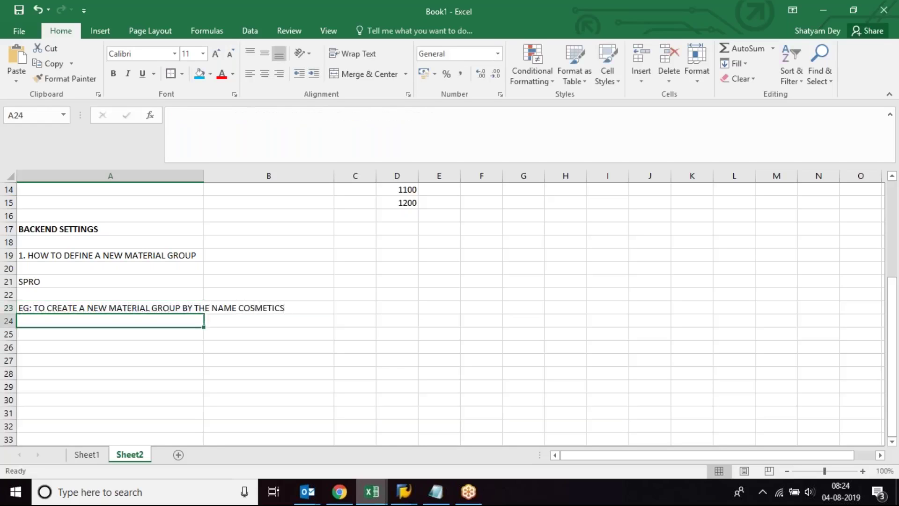
# Step: Extend A21 to read 'SPRO - LOGISTICS GENERAL - MATERIAL MASTER - SETTINGS FOR KEY FIELDS'
pyautogui.click(47, 294)
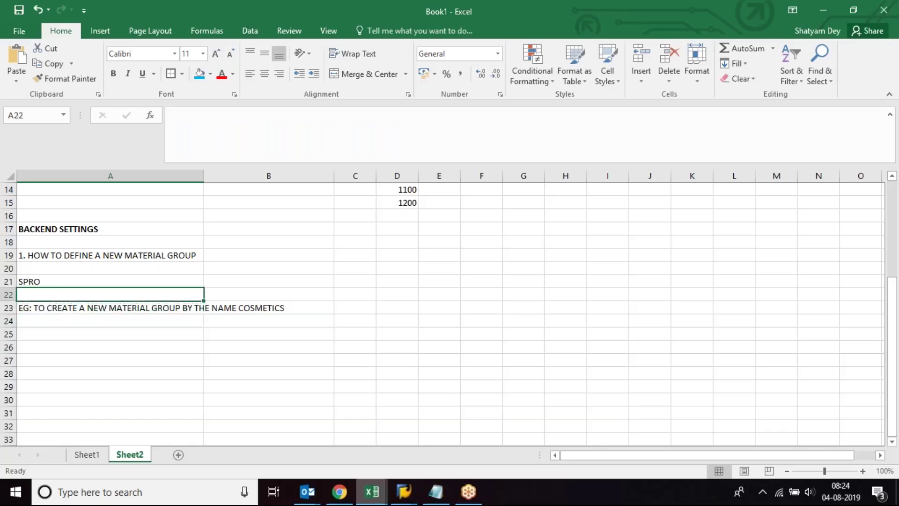
pyautogui.click(52, 278)
pyautogui.doubleClick(59, 279)
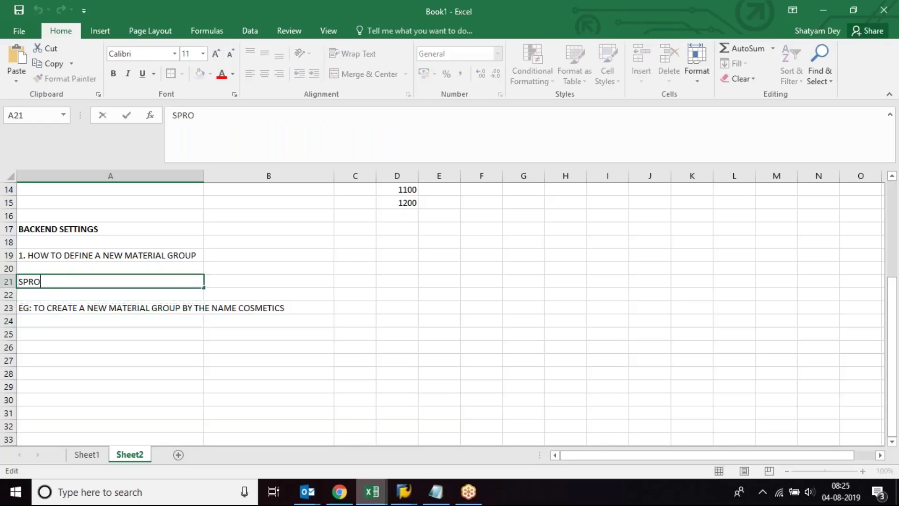
pyautogui.write('- LOGISTICS GENERAL')
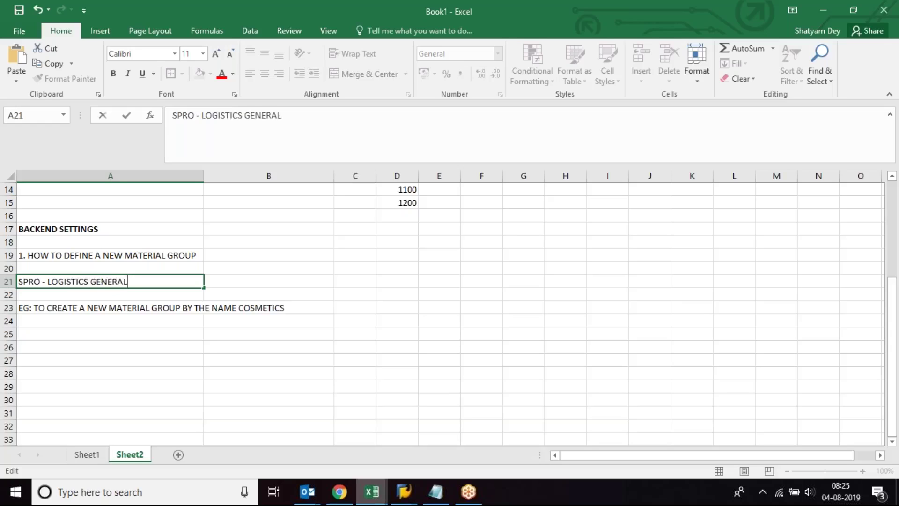
pyautogui.write(' - MA')
pyautogui.write('STER')
pyautogui.press('BackSpace')
pyautogui.press('BackSpace')
pyautogui.write('TERIAL ')
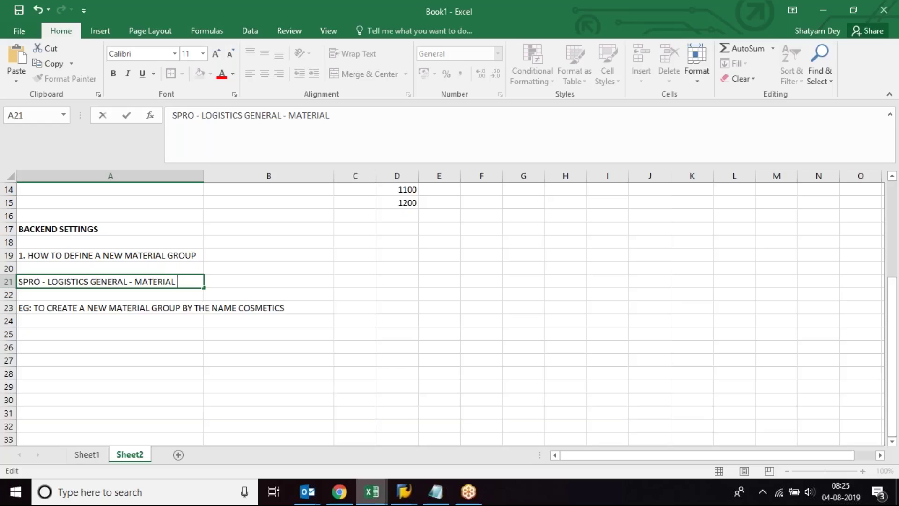
pyautogui.write('MASTER - SET')
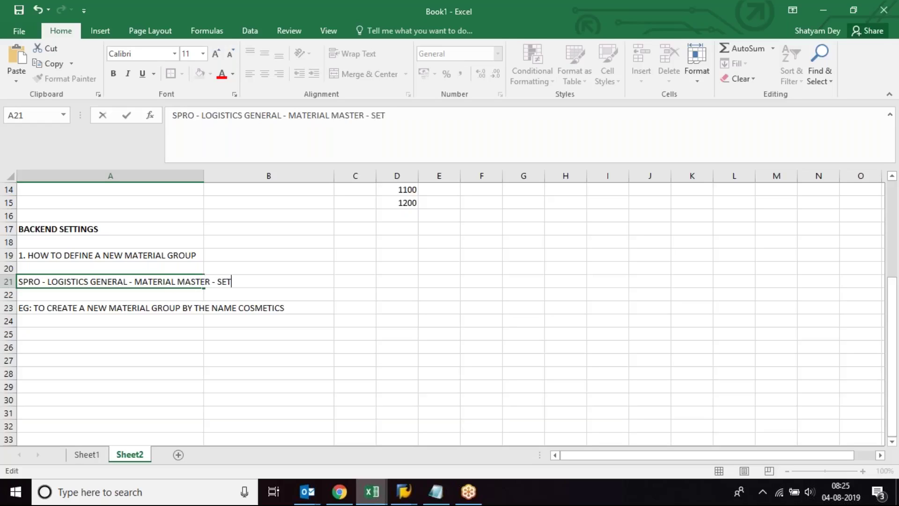
pyautogui.write('TINGS FOR KEY ')
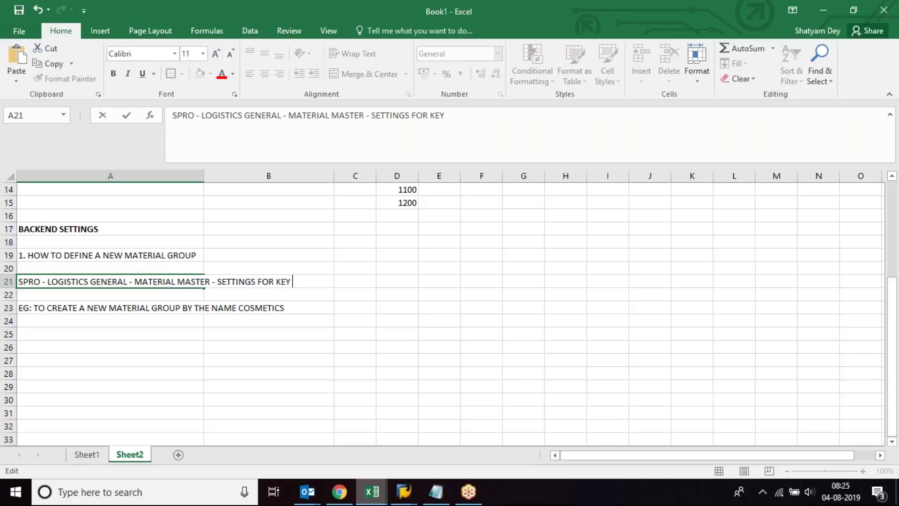
pyautogui.write('FIELDS')
pyautogui.press('Return')
pyautogui.click(203, 282)
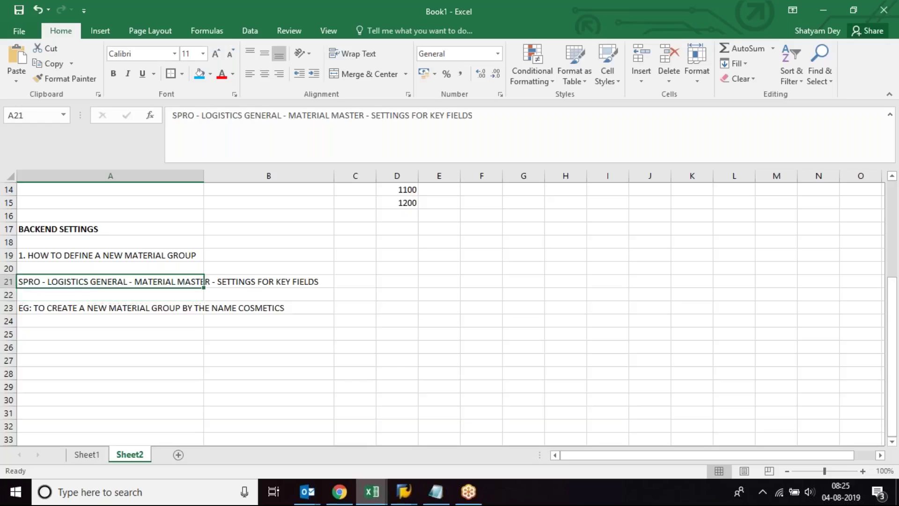
# Step: Go back to the IMG tree, review the Settings for Key Fields activities, and execute Define Material Groups
pyautogui.moveTo(404, 492)
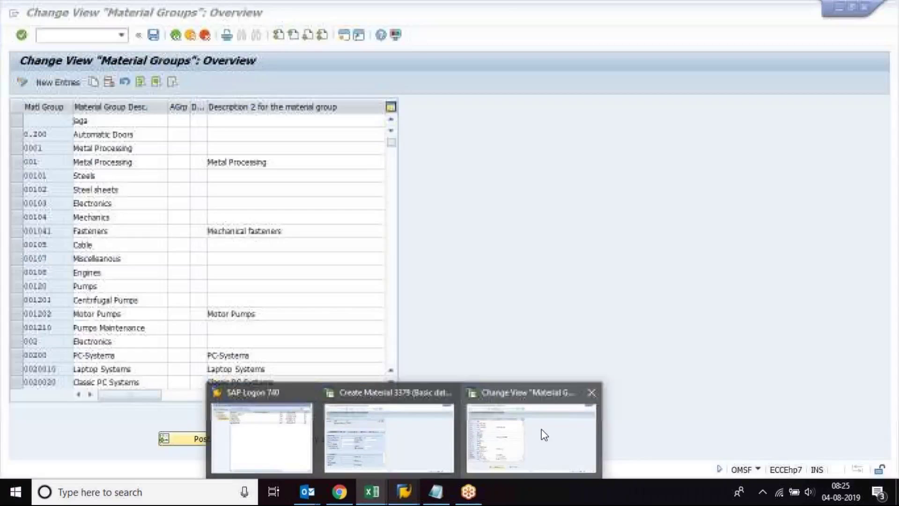
pyautogui.click(541, 429)
pyautogui.click(175, 35)
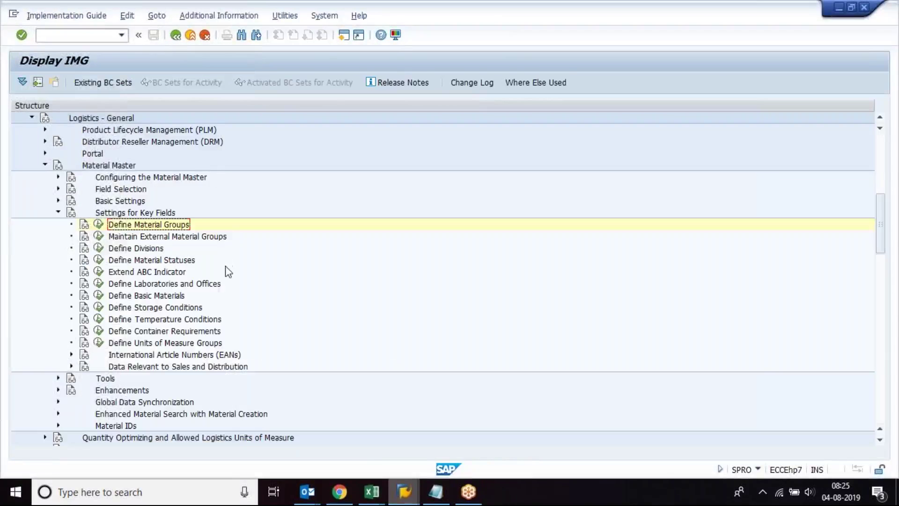
pyautogui.click(131, 213)
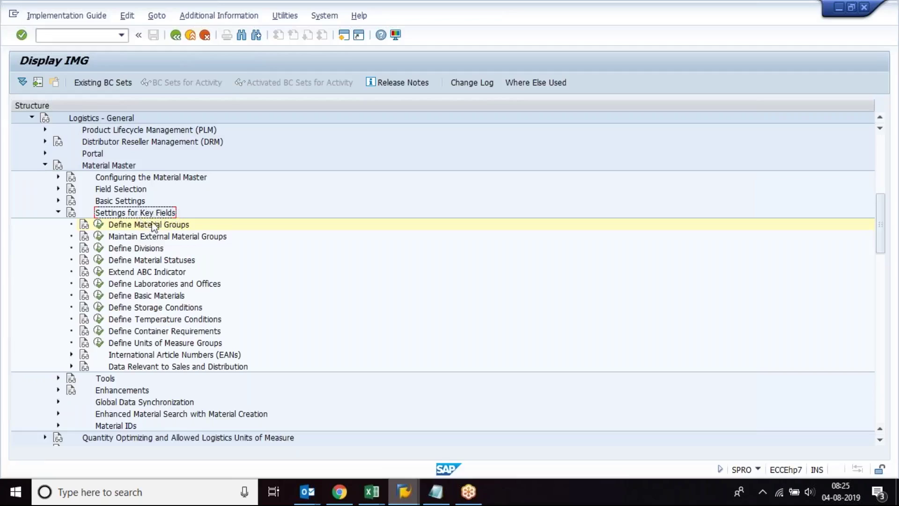
pyautogui.click(137, 232)
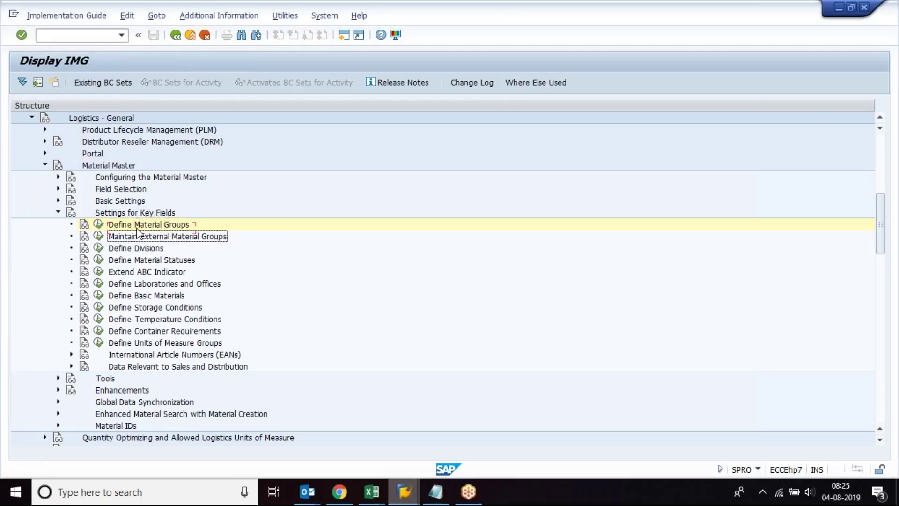
pyautogui.press('Down')
pyautogui.press('Down')
pyautogui.press('Down')
pyautogui.press('Down')
pyautogui.press('Down')
pyautogui.press('Down')
pyautogui.press('Down')
pyautogui.press('Down')
pyautogui.press('Down')
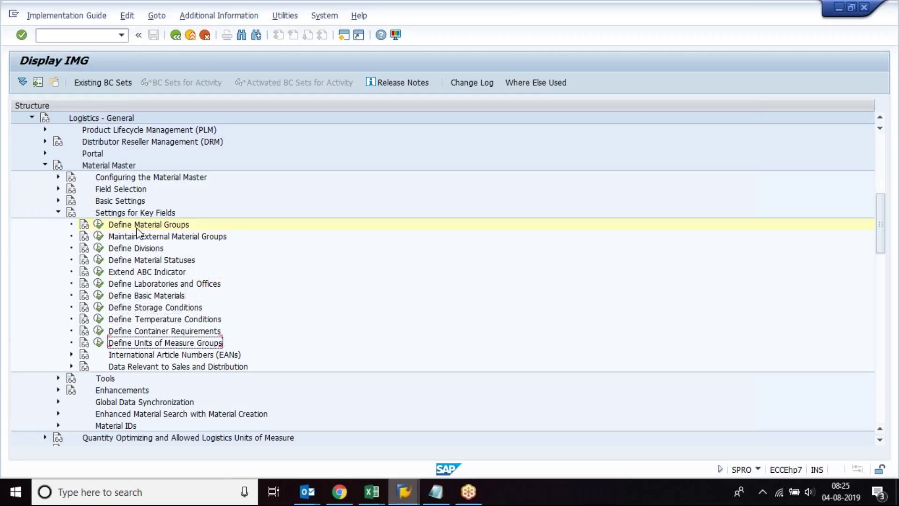
pyautogui.press('Down')
pyautogui.press('Down')
pyautogui.press('Up')
pyautogui.press('Up')
pyautogui.press('Up')
pyautogui.press('Up')
pyautogui.press('Up')
pyautogui.press('Up')
pyautogui.press('Up')
pyautogui.press('Up')
pyautogui.press('Up')
pyautogui.press('Up')
pyautogui.press('Up')
pyautogui.press('Up')
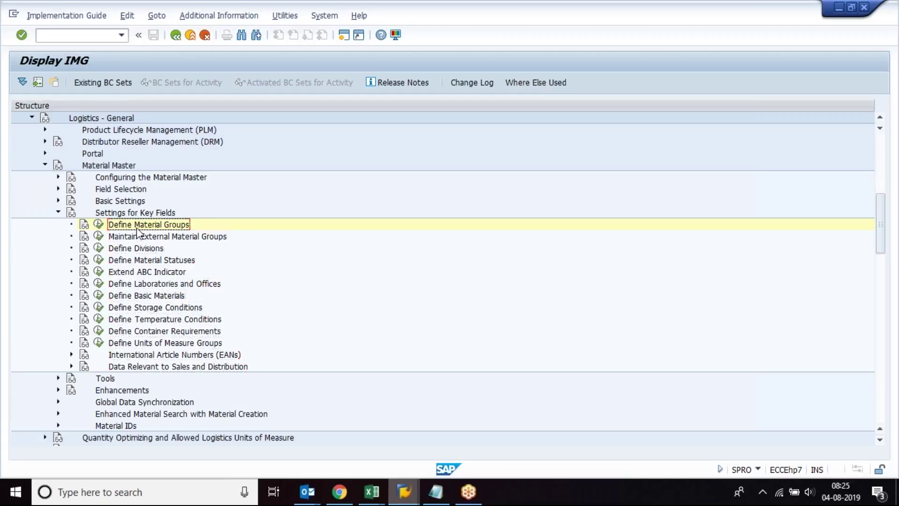
pyautogui.press('Down')
pyautogui.press('Down')
pyautogui.press('Down')
pyautogui.press('Down')
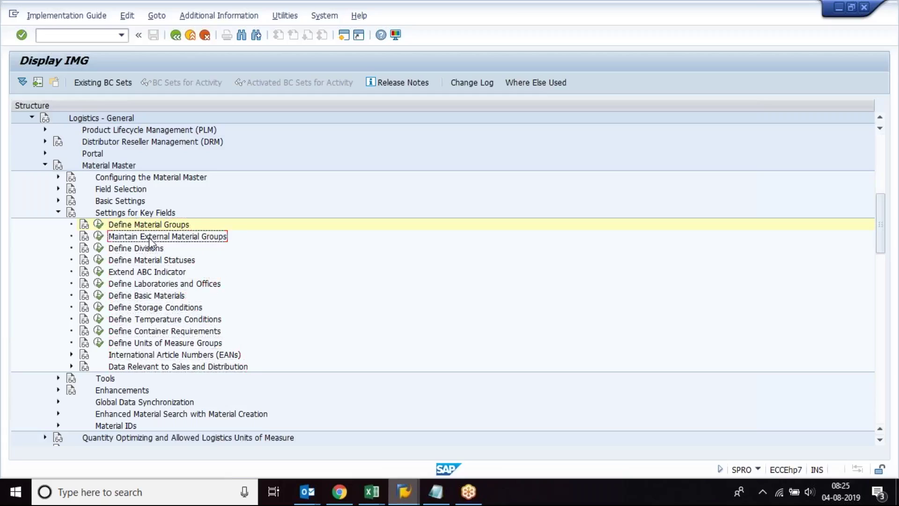
pyautogui.press('Down')
pyautogui.press('Down')
pyautogui.press('Down')
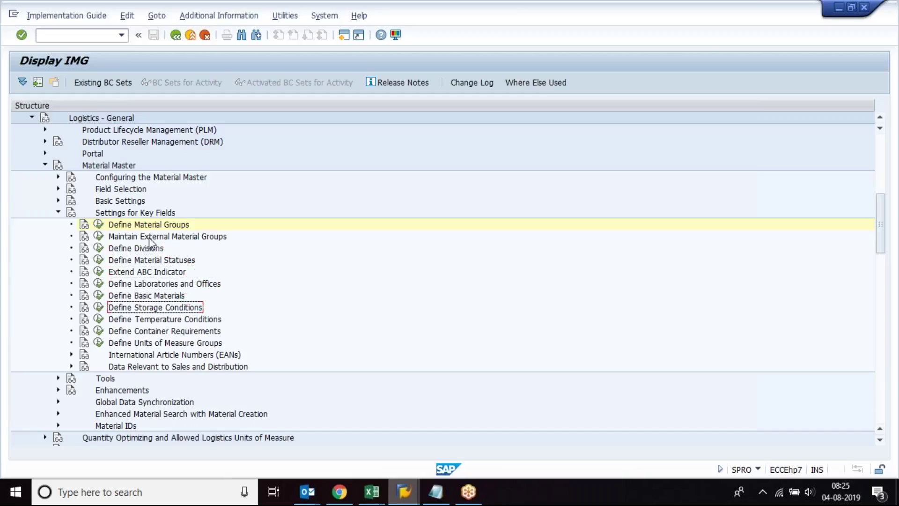
pyautogui.press('Up')
pyautogui.press('Up')
pyautogui.press('Up')
pyautogui.press('Up')
pyautogui.press('Up')
pyautogui.press('Up')
pyautogui.press('Up')
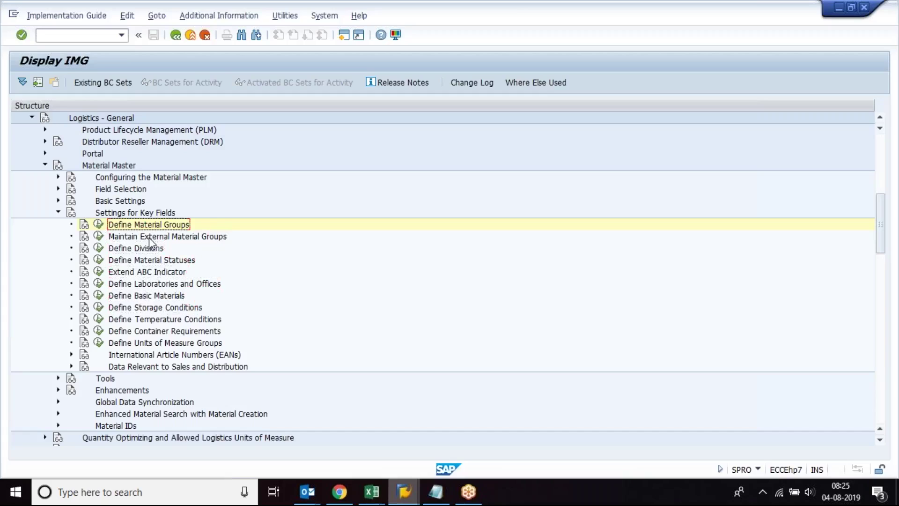
pyautogui.click(98, 224)
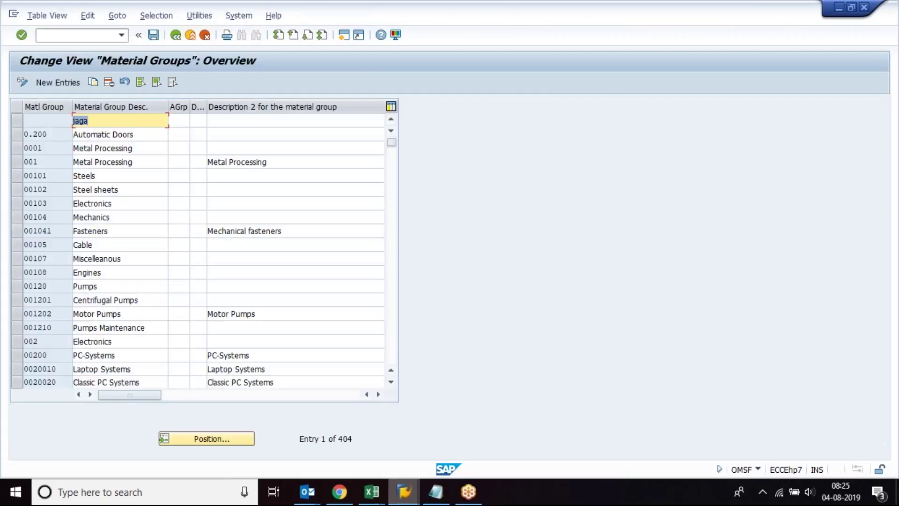
# Step: Add a new material group C01234 described as COSMETICS
pyautogui.click(54, 120)
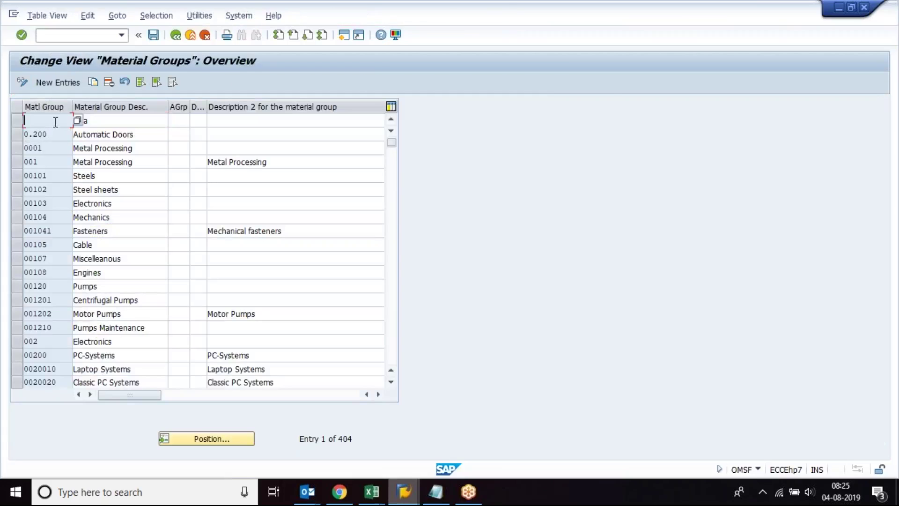
pyautogui.click(58, 83)
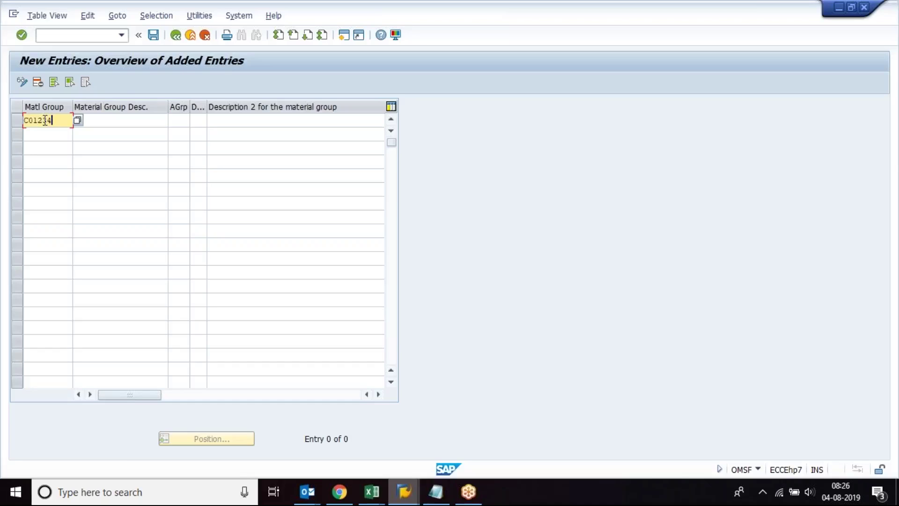
pyautogui.press('Return')
pyautogui.click(105, 122)
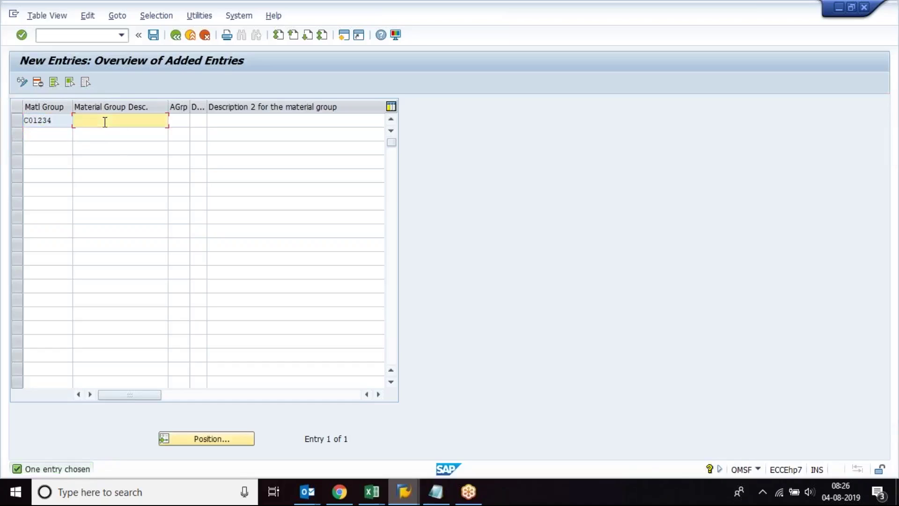
pyautogui.write('COSMETICS')
pyautogui.press('Tab')
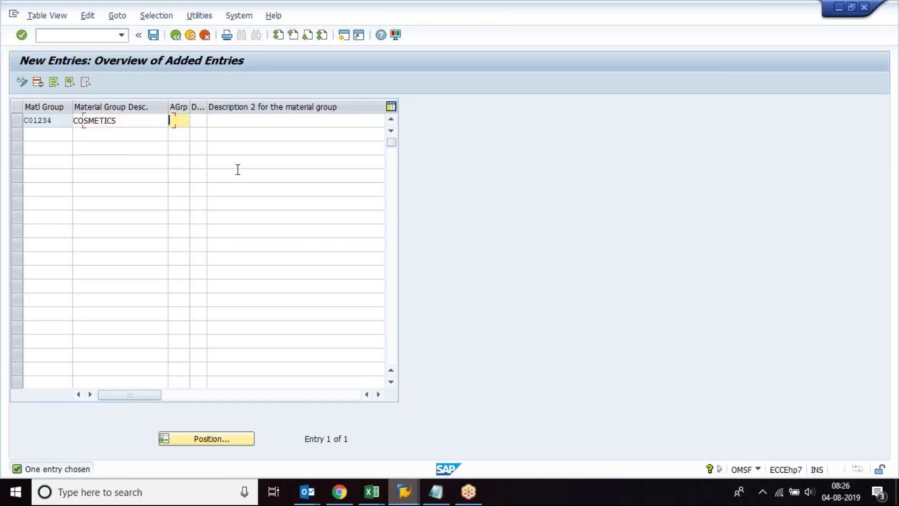
pyautogui.press('Return')
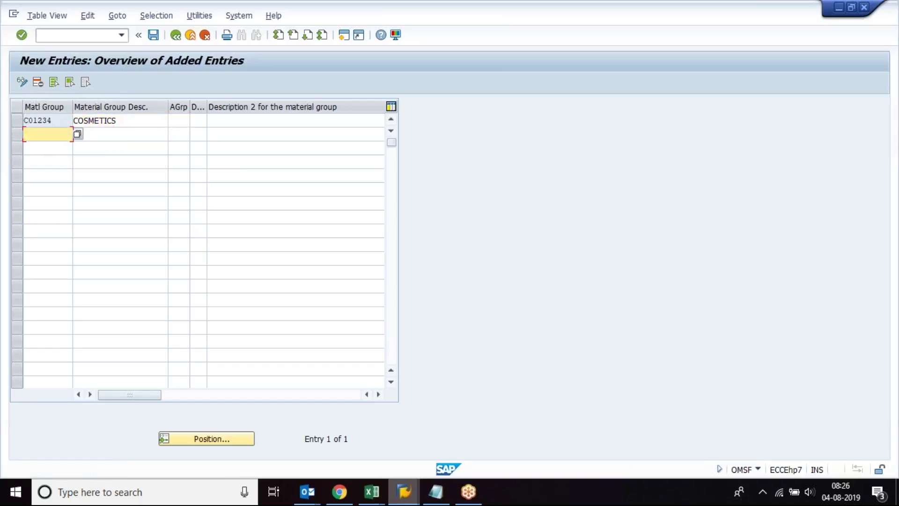
# Step: Widen the AGrp and DUW columns, then go back to the material groups overview
pyautogui.moveTo(207, 106); pyautogui.dragTo(263, 107)
pyautogui.moveTo(190, 106); pyautogui.dragTo(222, 107)
pyautogui.click(143, 118)
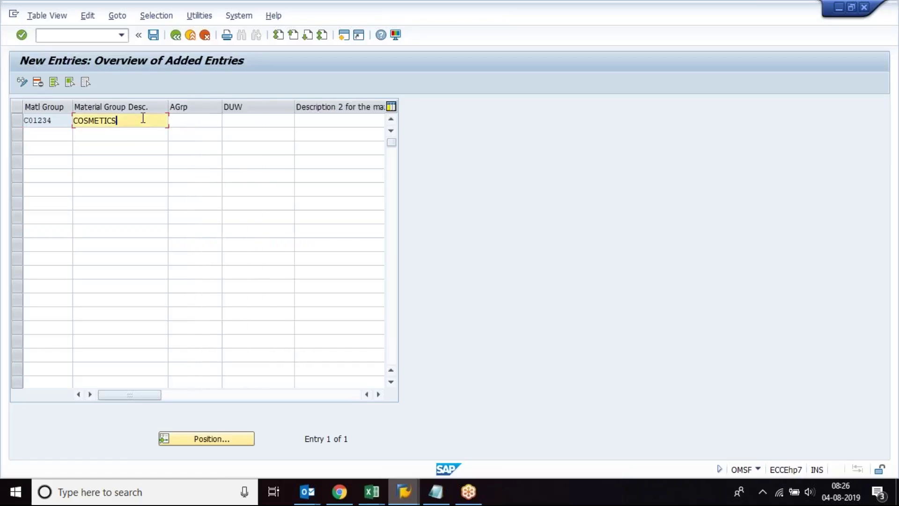
pyautogui.click(175, 36)
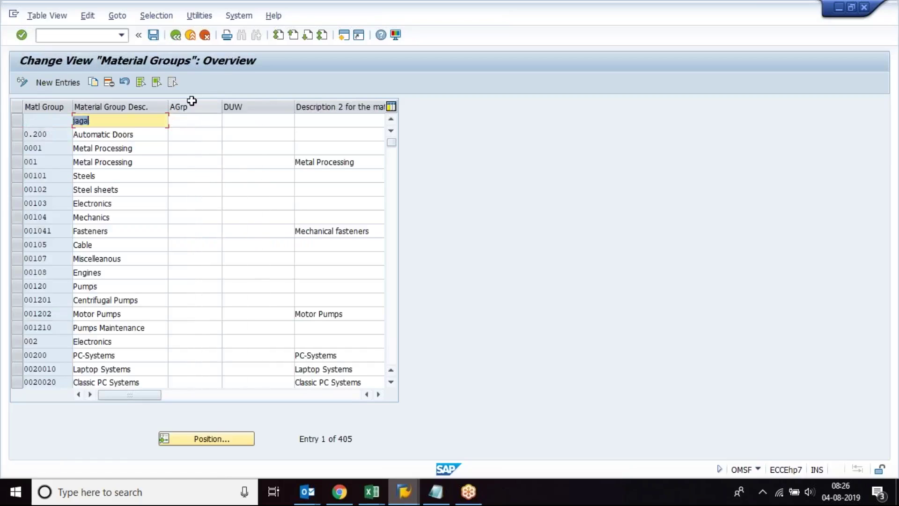
# Step: Position the material groups list on C01234 and select its COSMETICS entry
pyautogui.click(195, 438)
pyautogui.write('0')
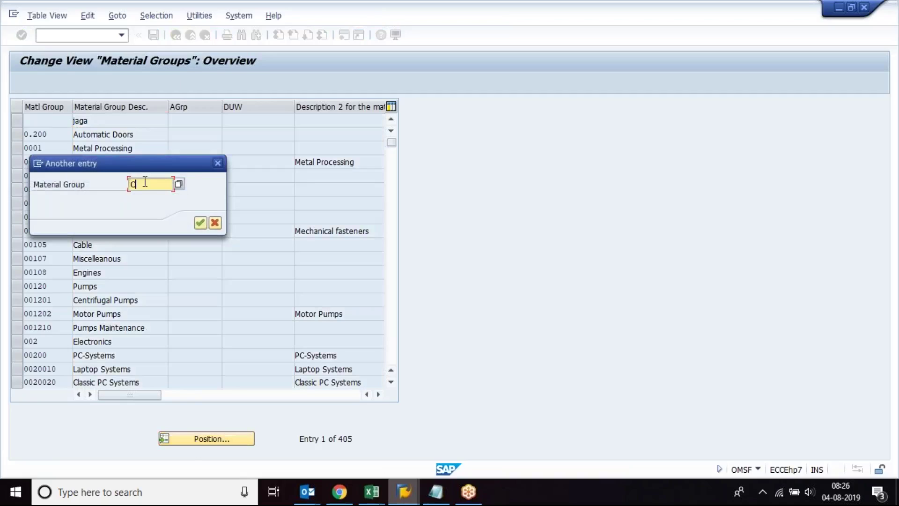
pyautogui.write('1234')
pyautogui.press('Return')
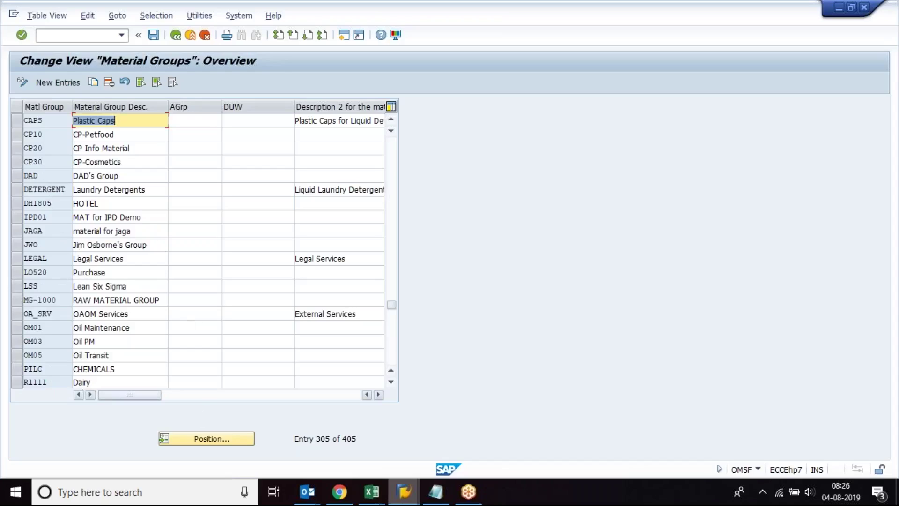
pyautogui.click(222, 440)
pyautogui.write('C01234')
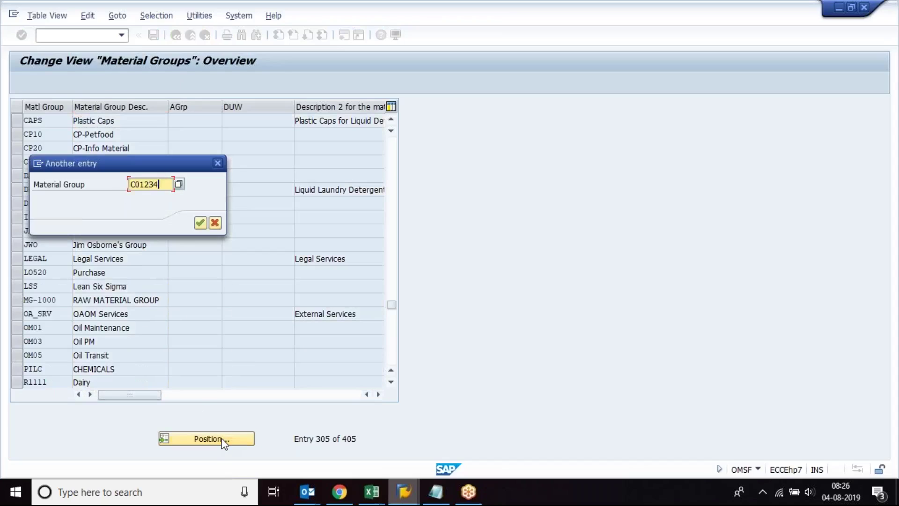
pyautogui.press('Return')
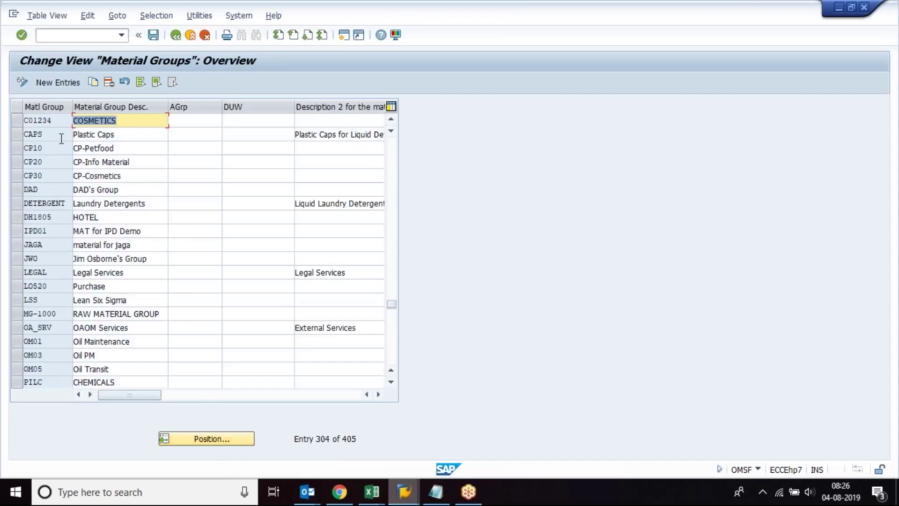
pyautogui.click(56, 122)
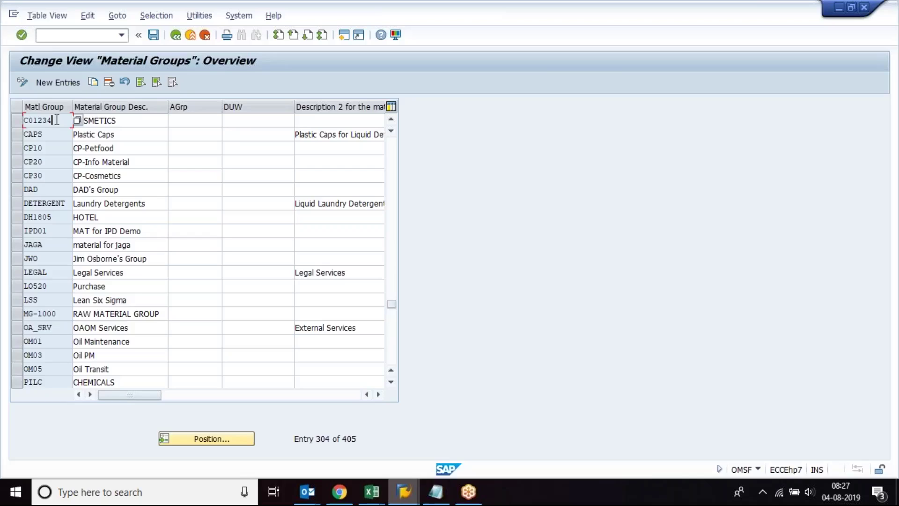
pyautogui.press('Tab')
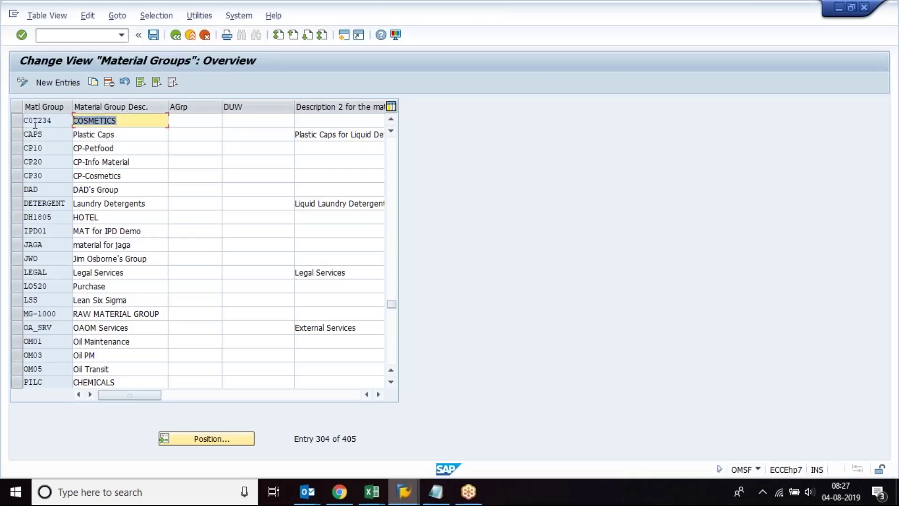
pyautogui.click(57, 120)
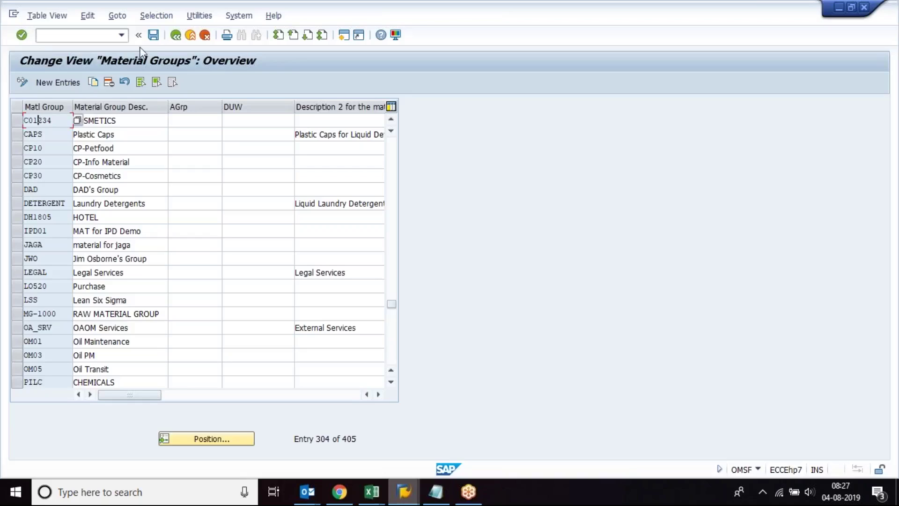
# Step: Search material 3379's Material Group value list for C01234, which isn't found yet
pyautogui.moveTo(404, 491)
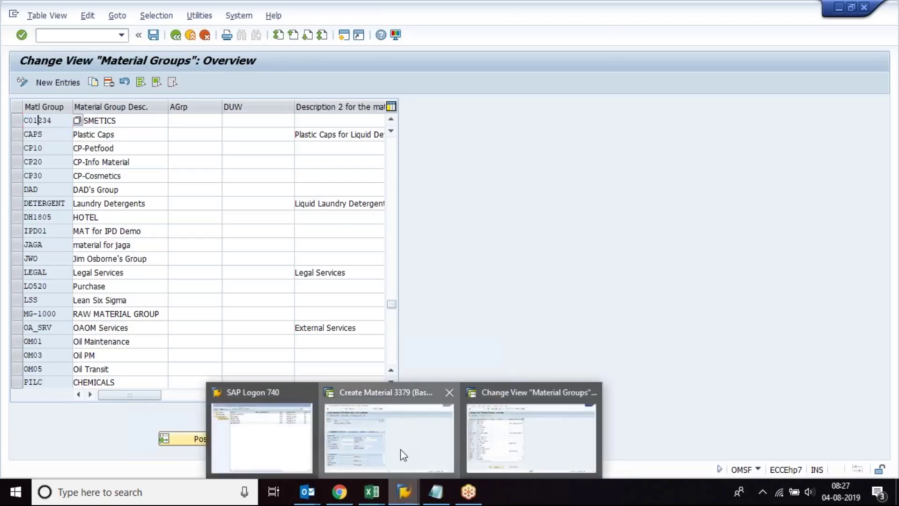
pyautogui.click(400, 449)
pyautogui.click(332, 237)
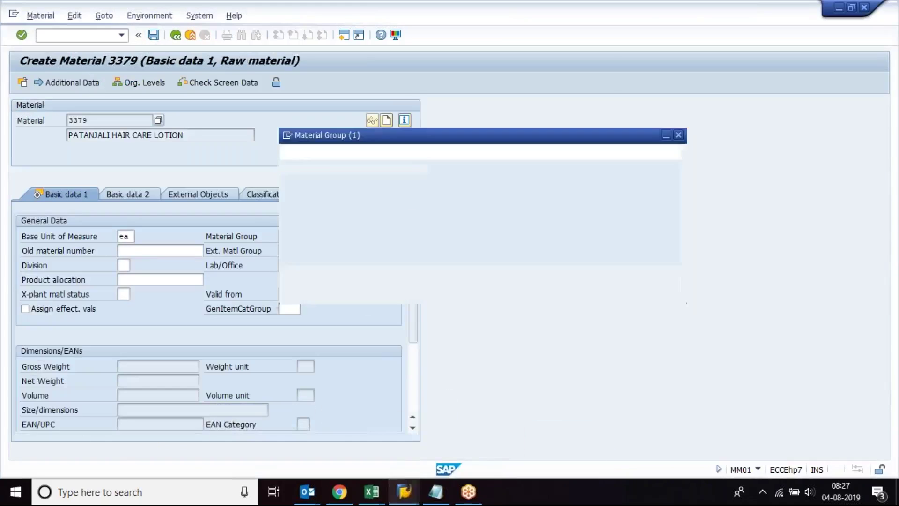
pyautogui.click(325, 129)
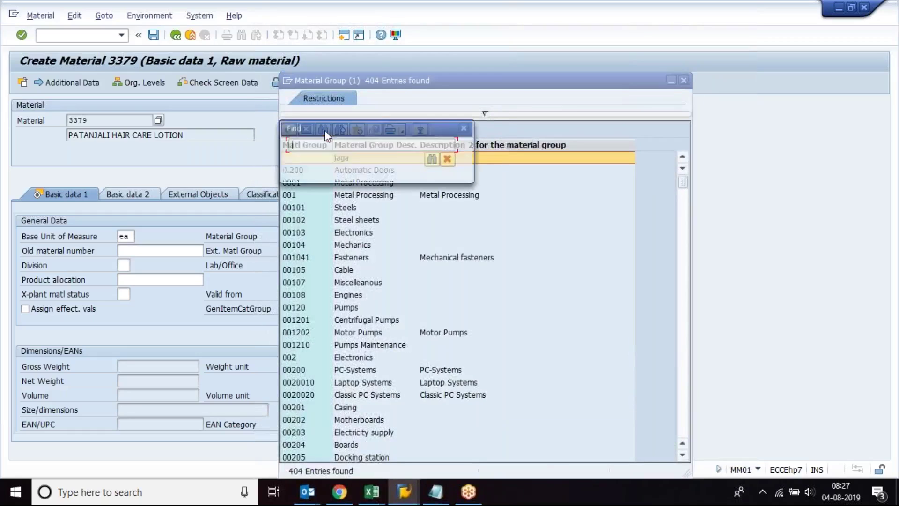
pyautogui.write('c')
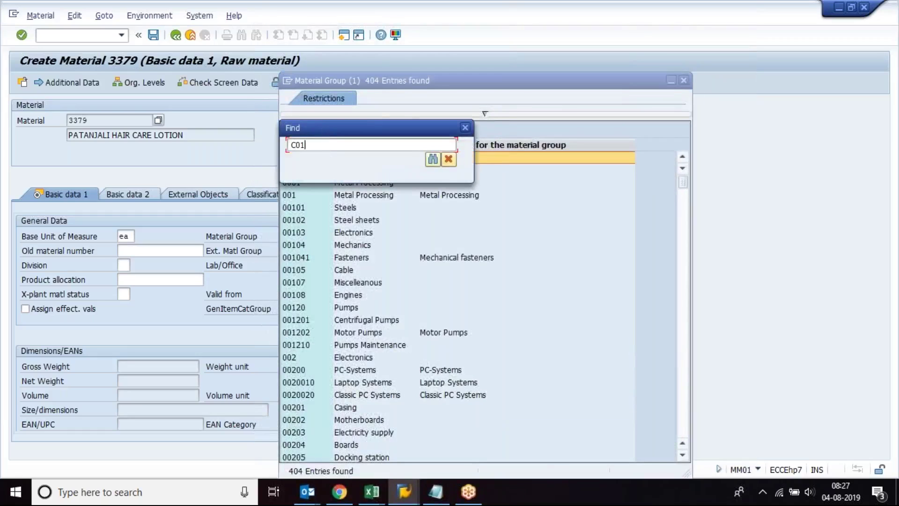
pyautogui.press('Return')
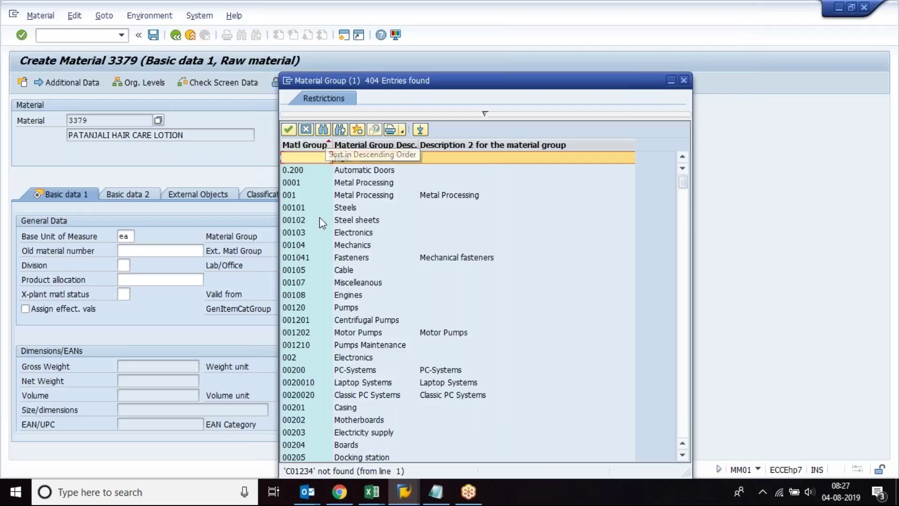
pyautogui.click(684, 81)
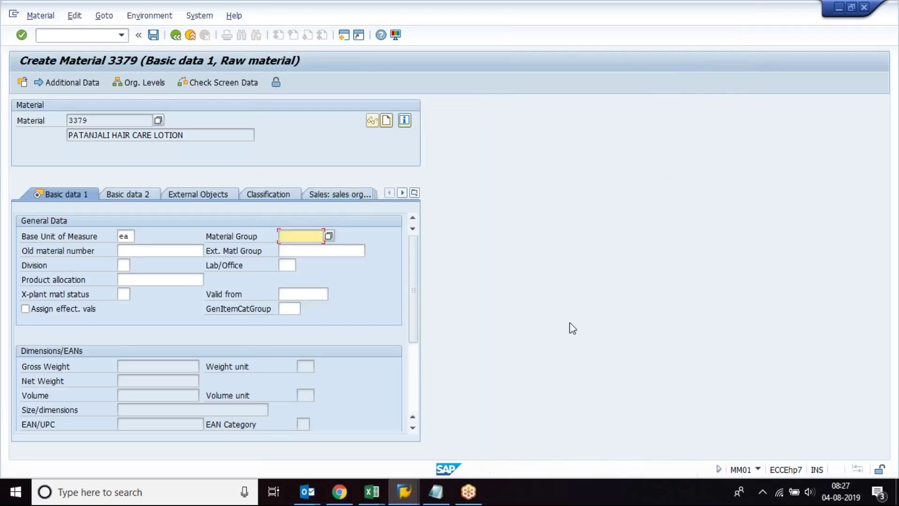
# Step: Save the new C01234 material group under the proposed customizing request
pyautogui.moveTo(404, 492)
pyautogui.click(508, 442)
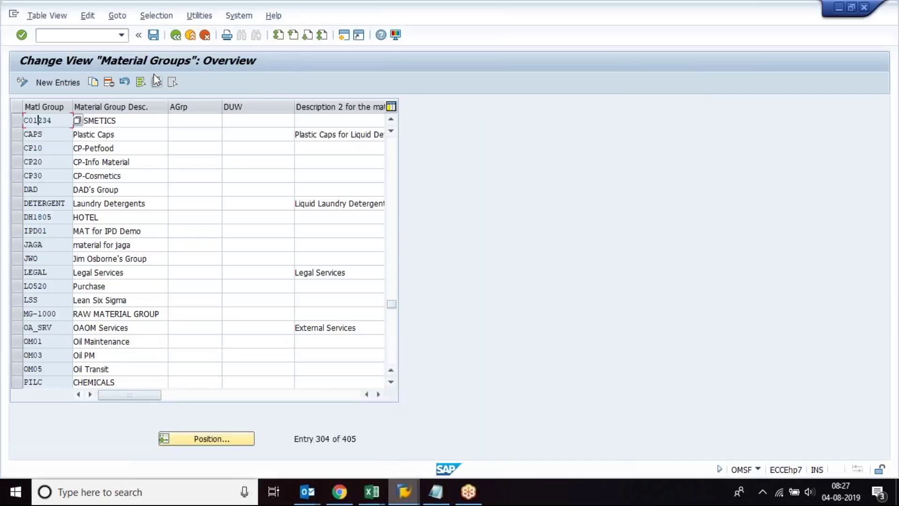
pyautogui.click(153, 35)
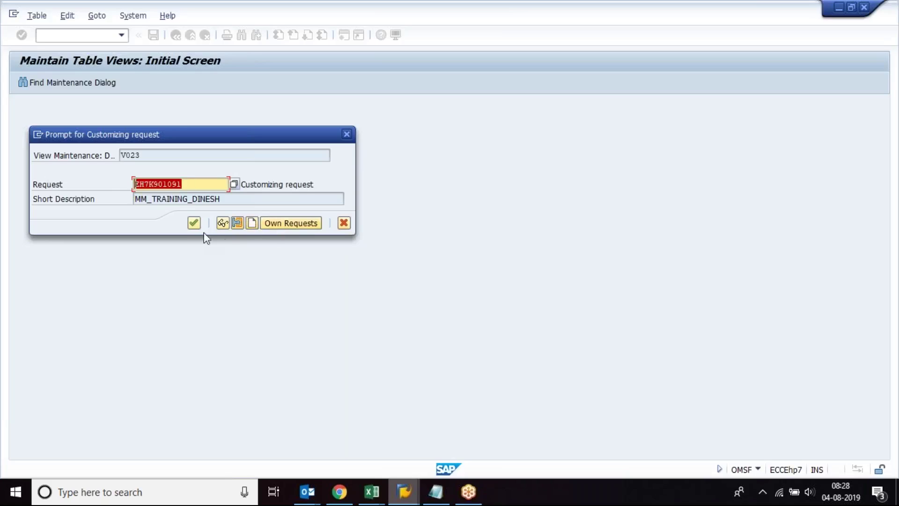
pyautogui.click(194, 223)
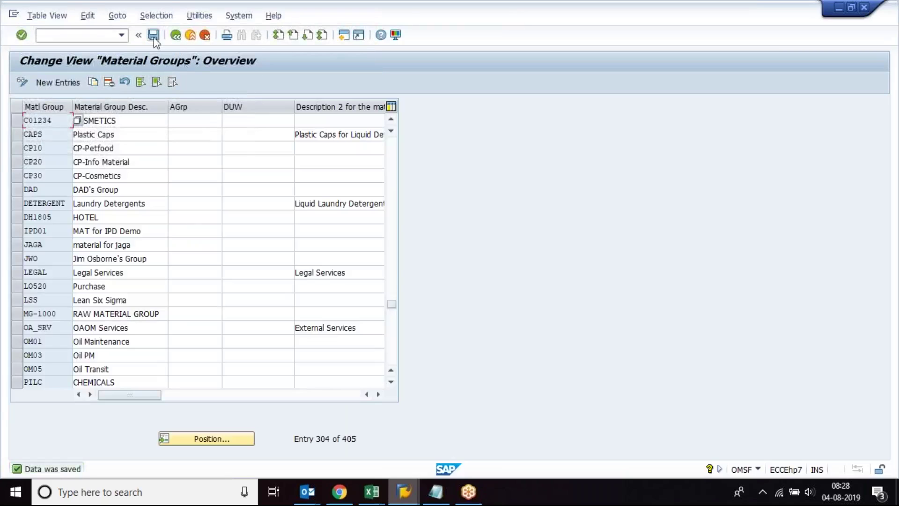
# Step: Find C01234 in the value list and pick it as material 3379's Material Group
pyautogui.click(175, 36)
pyautogui.moveTo(404, 491)
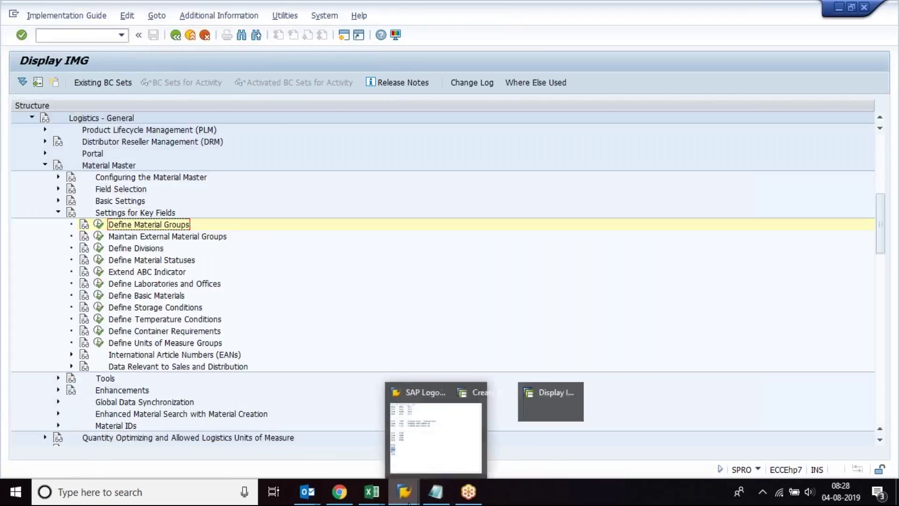
pyautogui.click(420, 435)
pyautogui.click(329, 236)
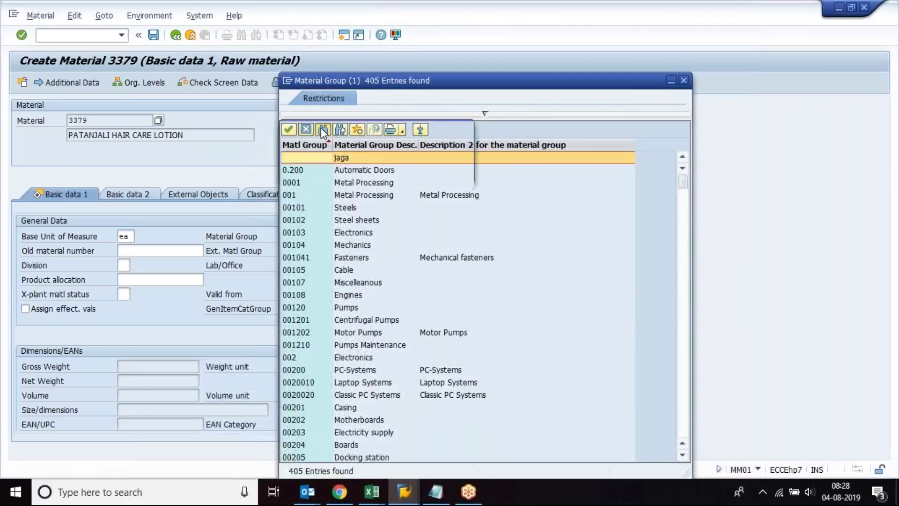
pyautogui.click(321, 130)
pyautogui.write('C01234')
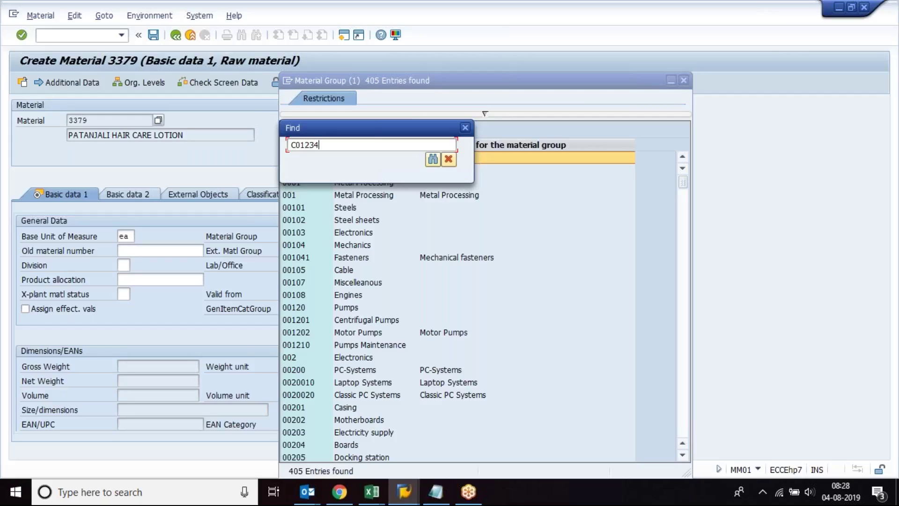
pyautogui.press('Return')
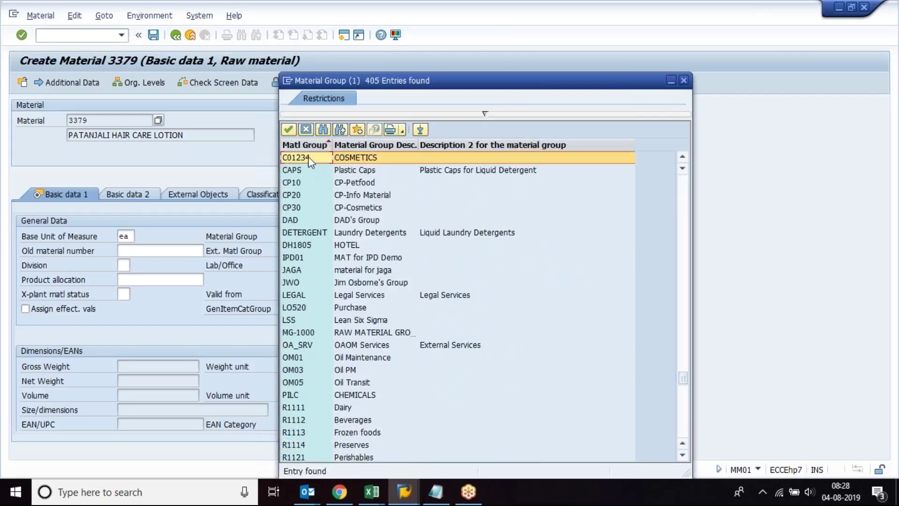
pyautogui.doubleClick(308, 156)
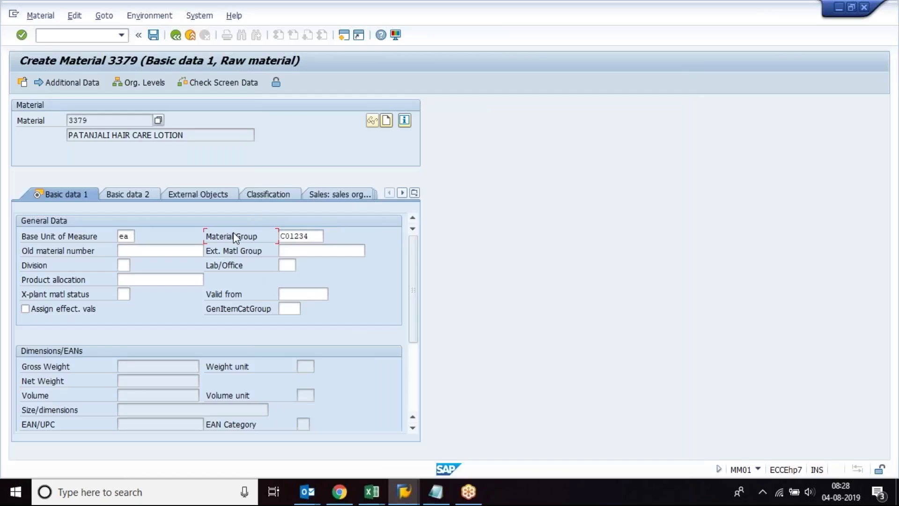
# Step: Browse the Lab/Office values, then bring up the External Material Group value list
pyautogui.click(310, 237)
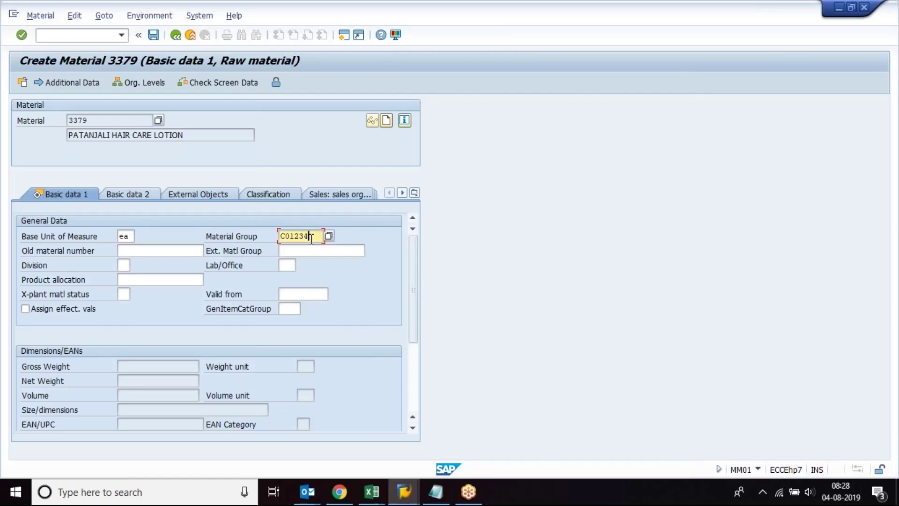
pyautogui.click(242, 237)
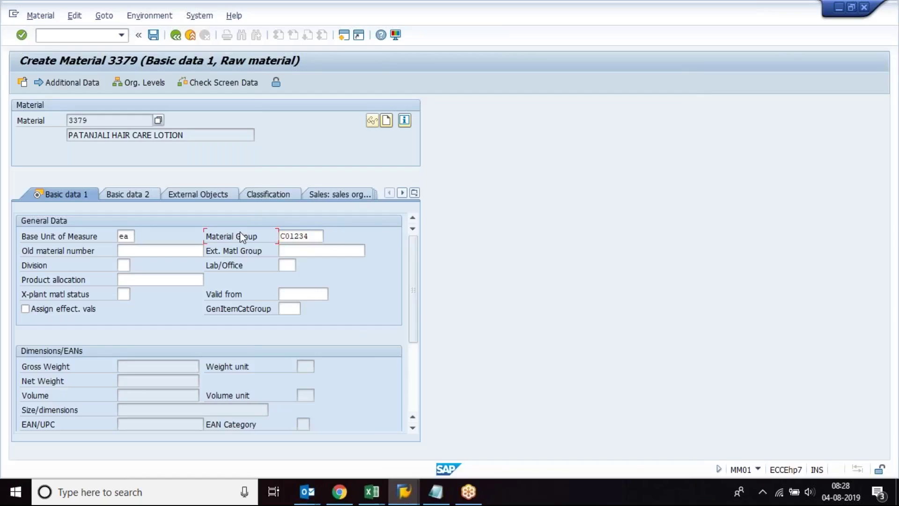
pyautogui.click(313, 237)
pyautogui.click(291, 267)
pyautogui.press('Return')
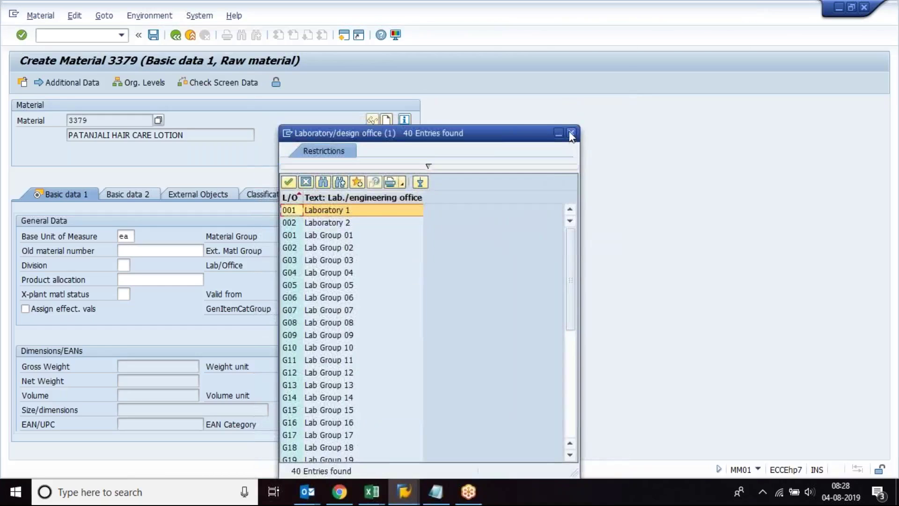
pyautogui.click(571, 133)
pyautogui.click(246, 237)
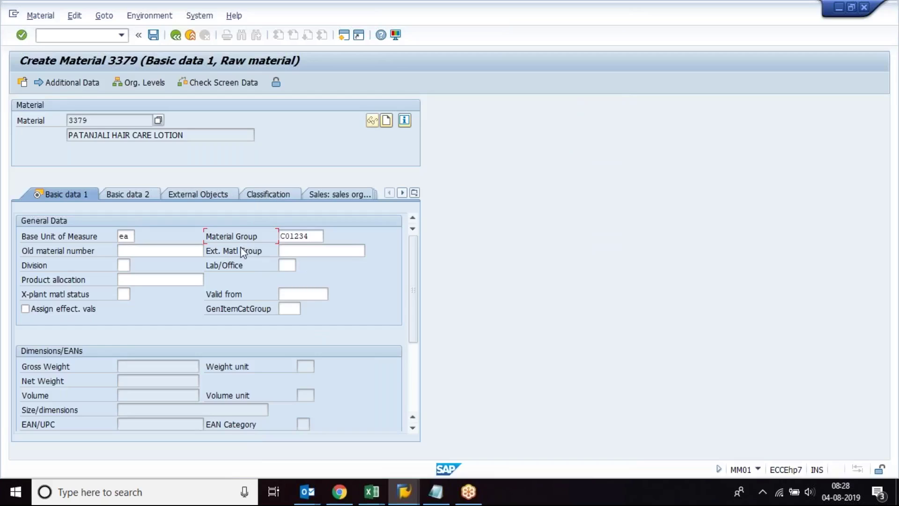
pyautogui.click(334, 251)
pyautogui.click(370, 251)
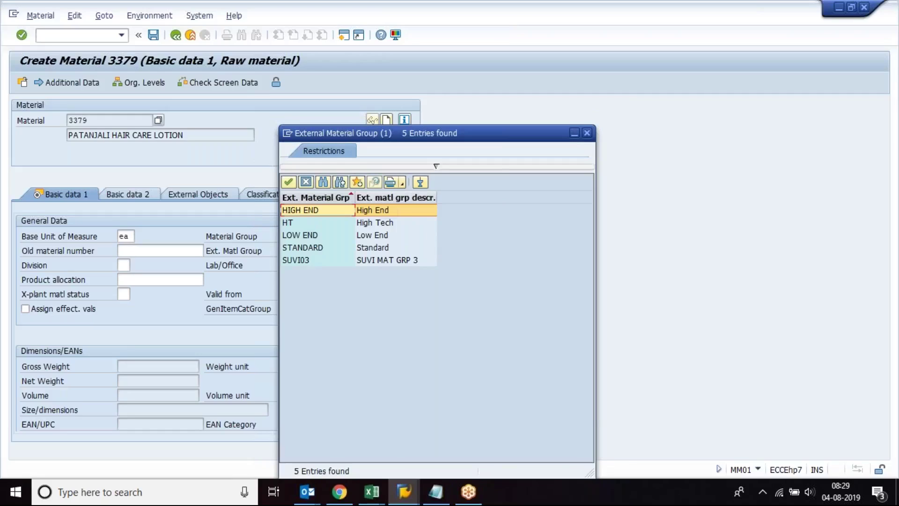
# Step: Look over LOW END, STANDARD and SUVI03 external groups, then reopen the list
pyautogui.click(384, 237)
pyautogui.click(384, 246)
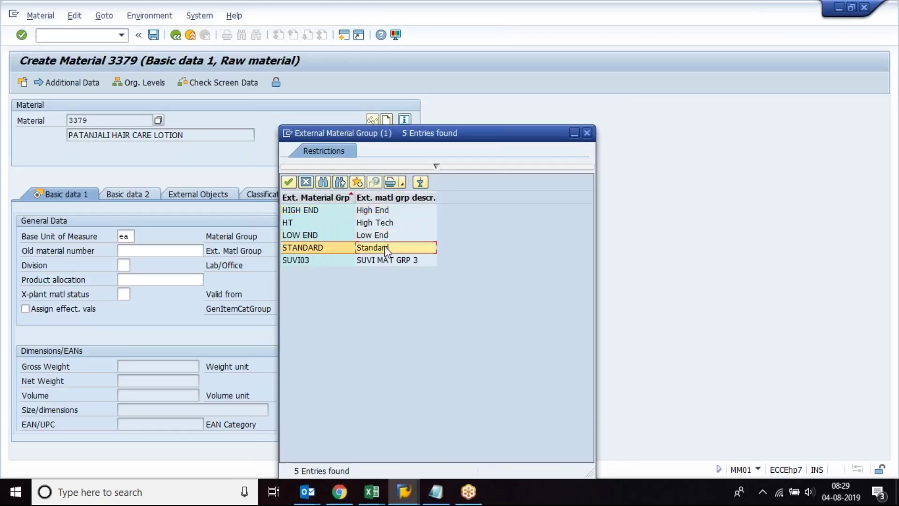
pyautogui.click(387, 262)
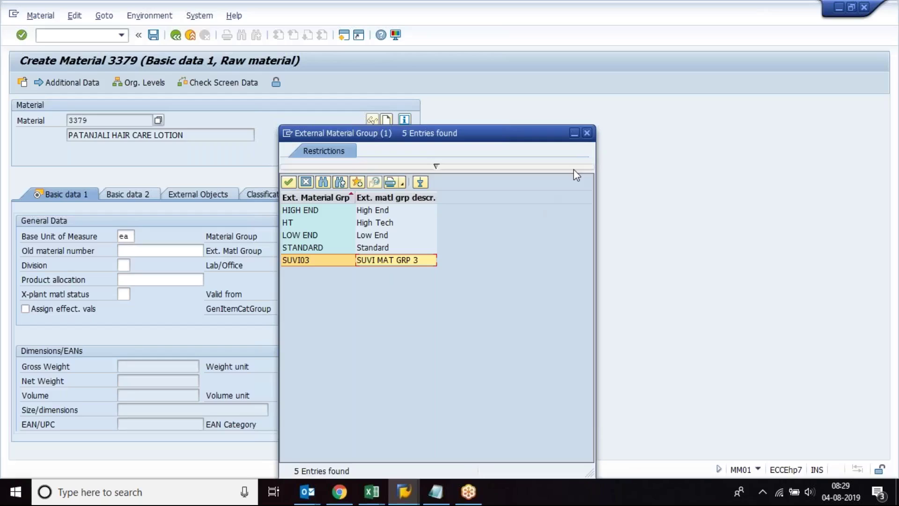
pyautogui.click(586, 133)
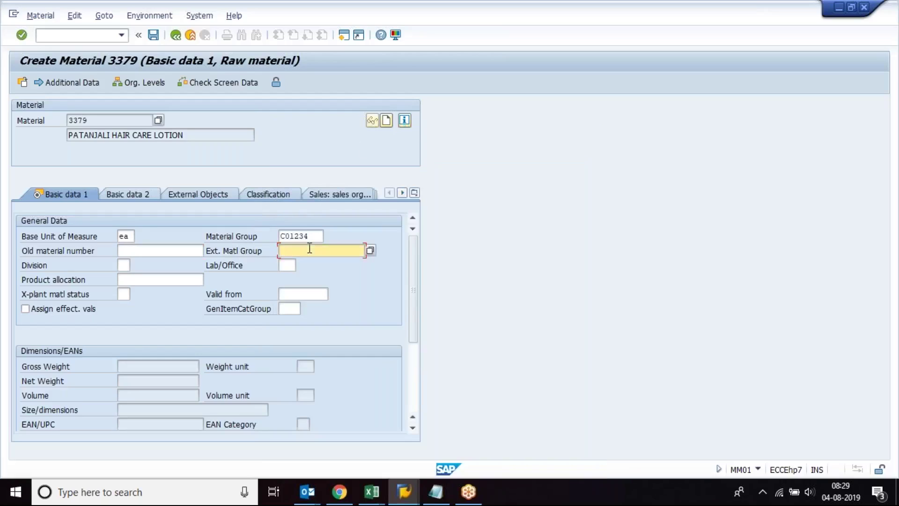
pyautogui.click(367, 252)
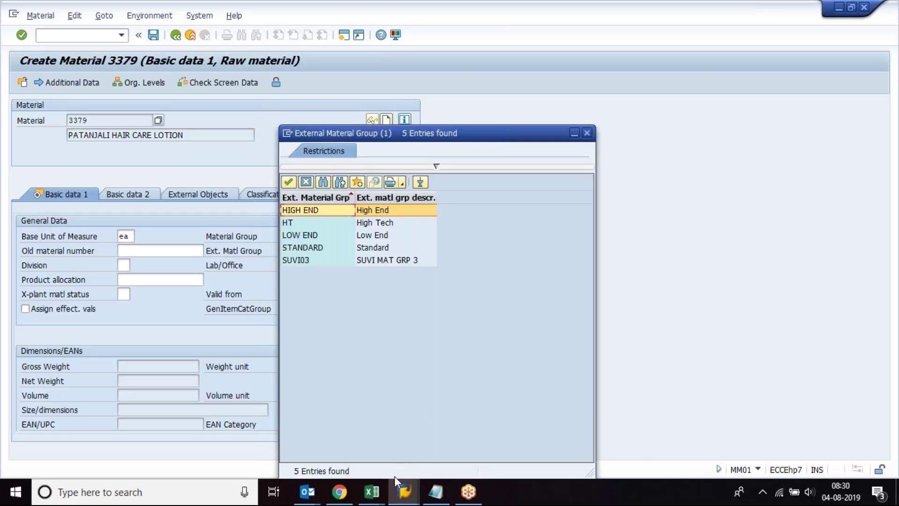
# Step: Enter DIAMOND, PLATINUM, GOLD and SILVER into D23:D26 of the Book1 notes
pyautogui.moveTo(372, 491)
pyautogui.click(533, 452)
pyautogui.click(396, 307)
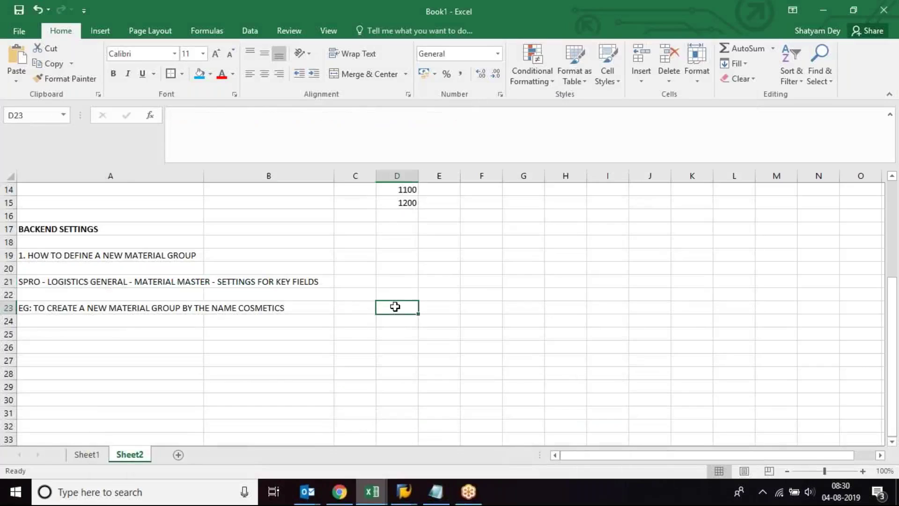
pyautogui.write('DIAMOND')
pyautogui.press('Return')
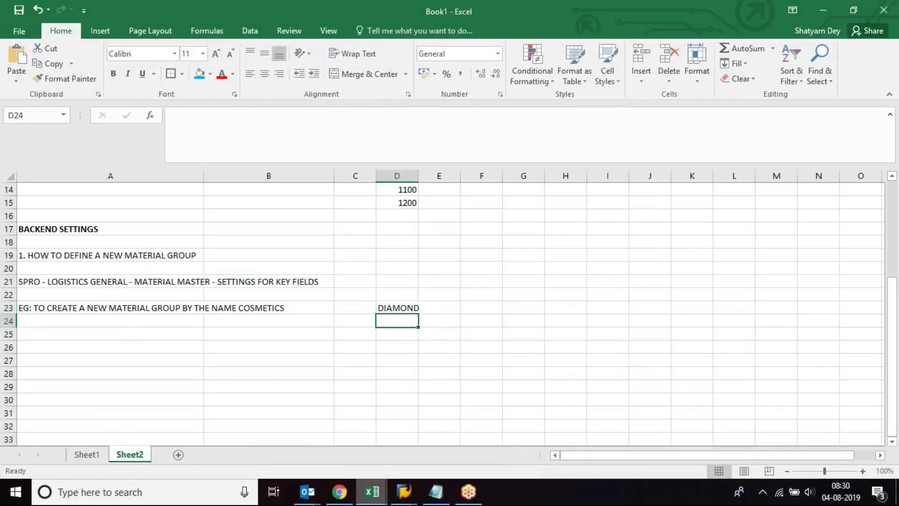
pyautogui.write('PLATINUM')
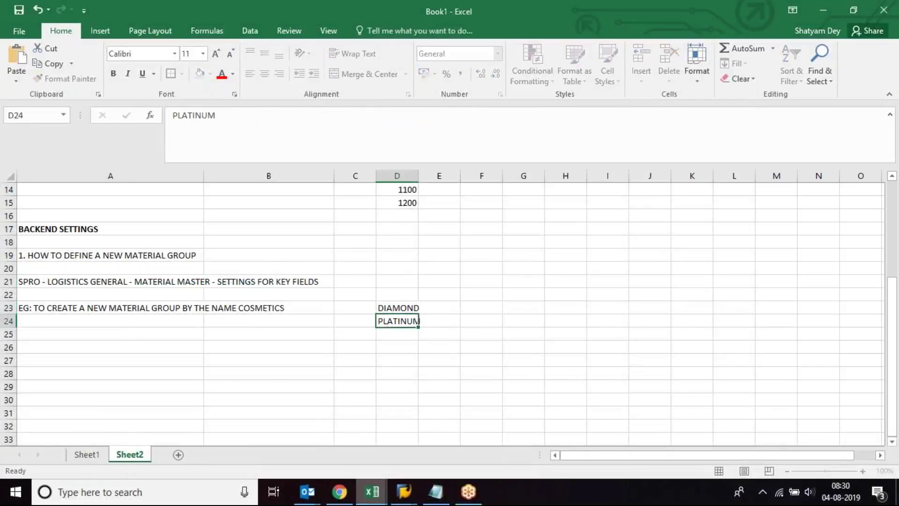
pyautogui.press('Return')
pyautogui.write('GOLD')
pyautogui.press('Return')
pyautogui.write('SILVER')
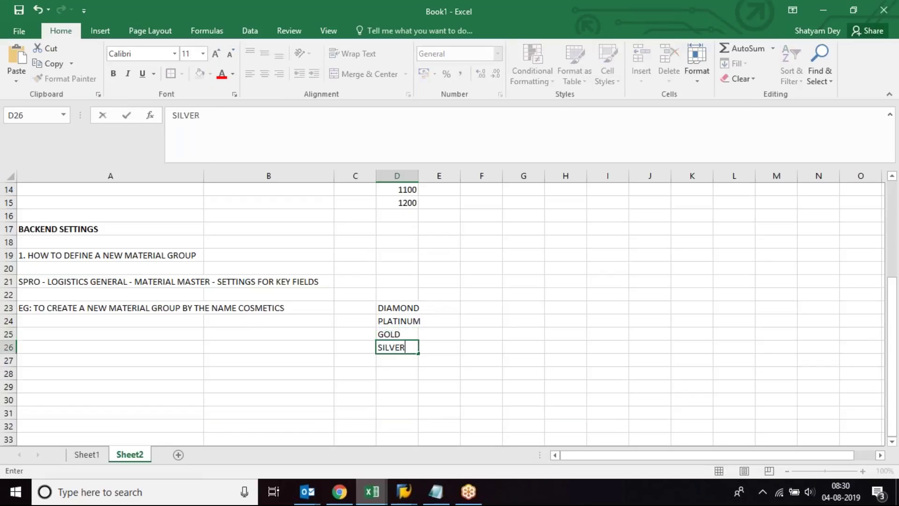
pyautogui.press('Return')
# Step: Check the DIAMOND to SILVER entries in D23:D26
pyautogui.click(397, 307)
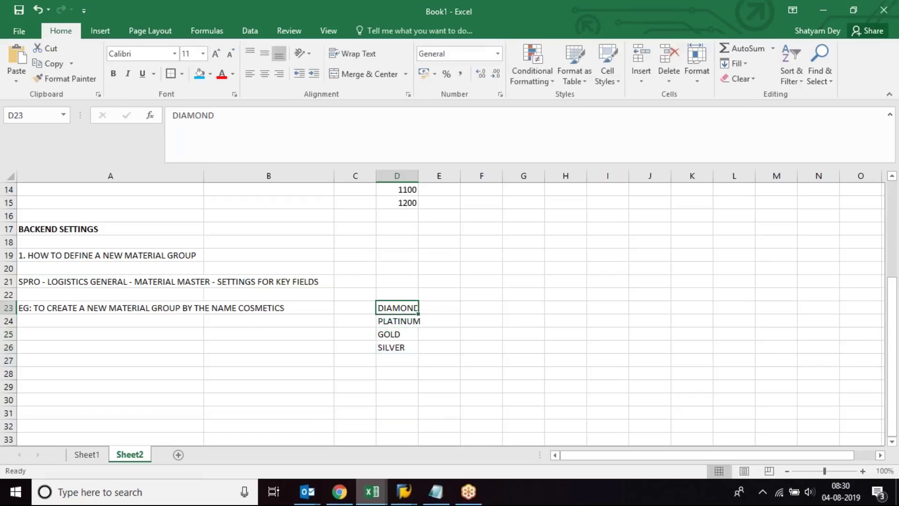
pyautogui.click(399, 347)
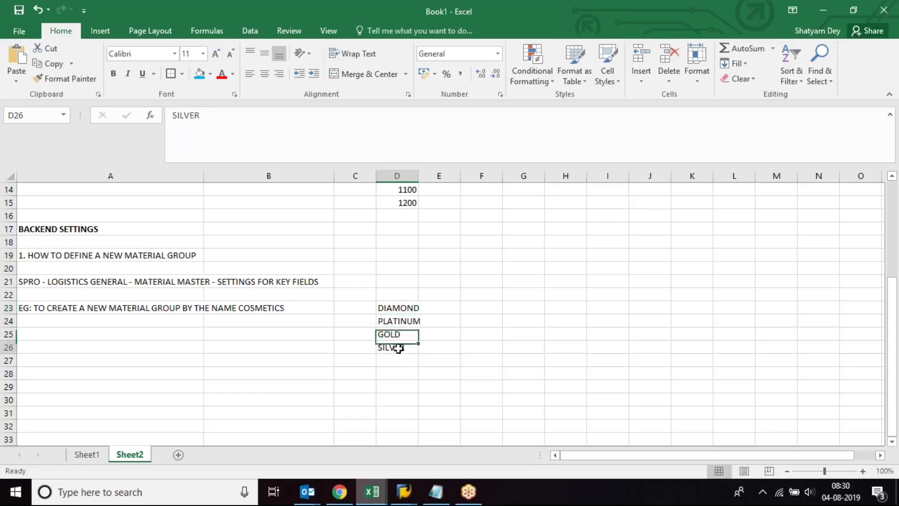
pyautogui.click(399, 310)
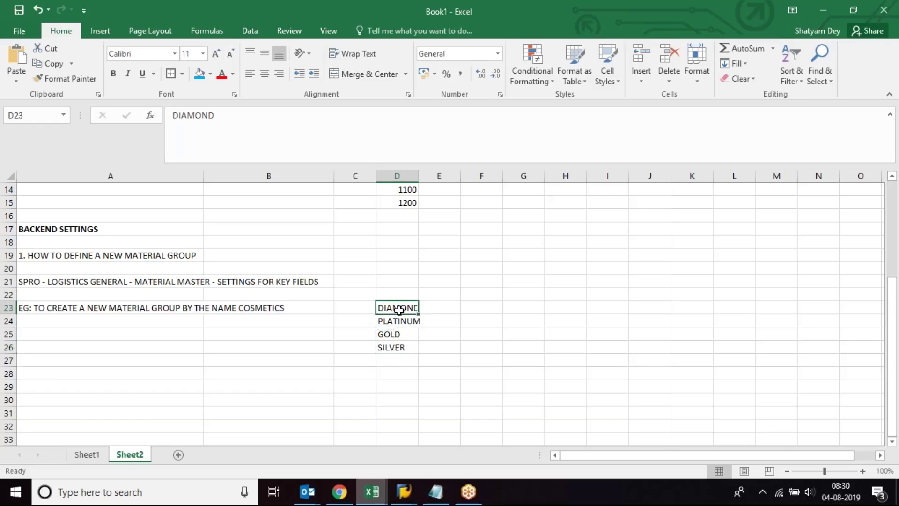
pyautogui.click(400, 360)
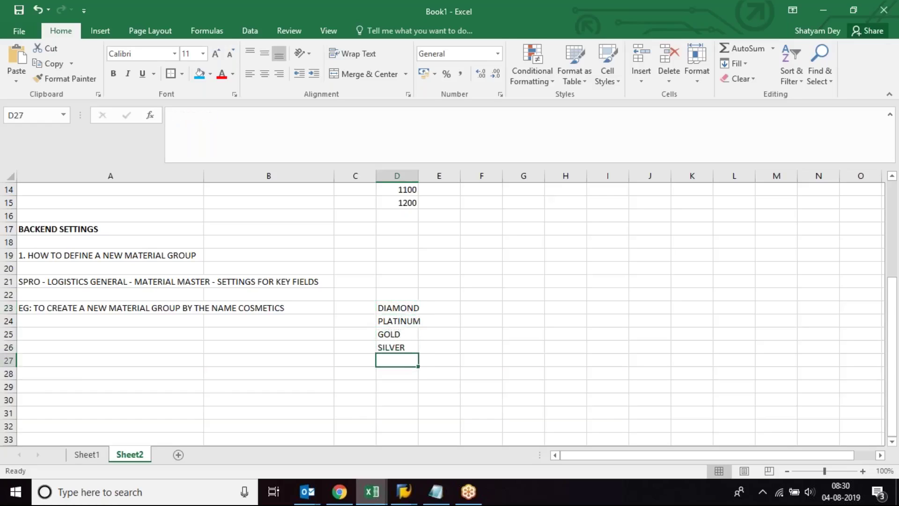
pyautogui.click(399, 307)
pyautogui.click(403, 358)
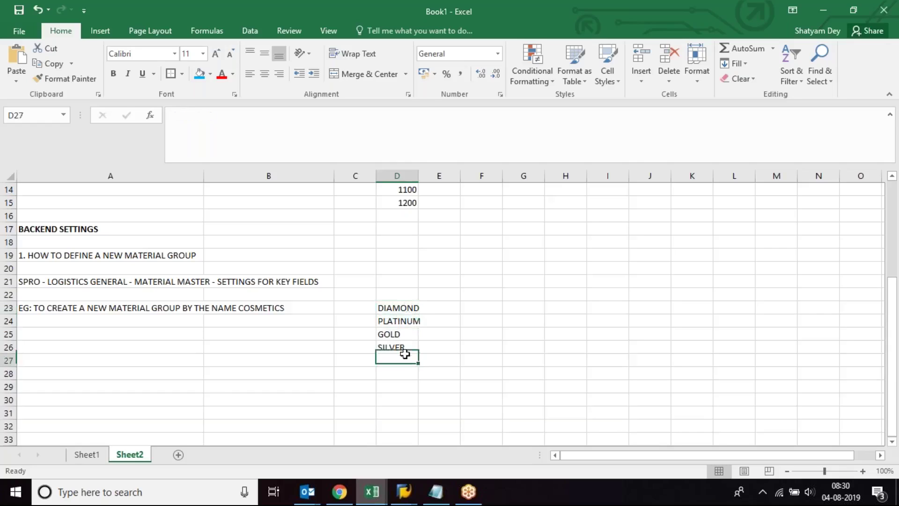
pyautogui.click(398, 347)
pyautogui.moveTo(404, 492)
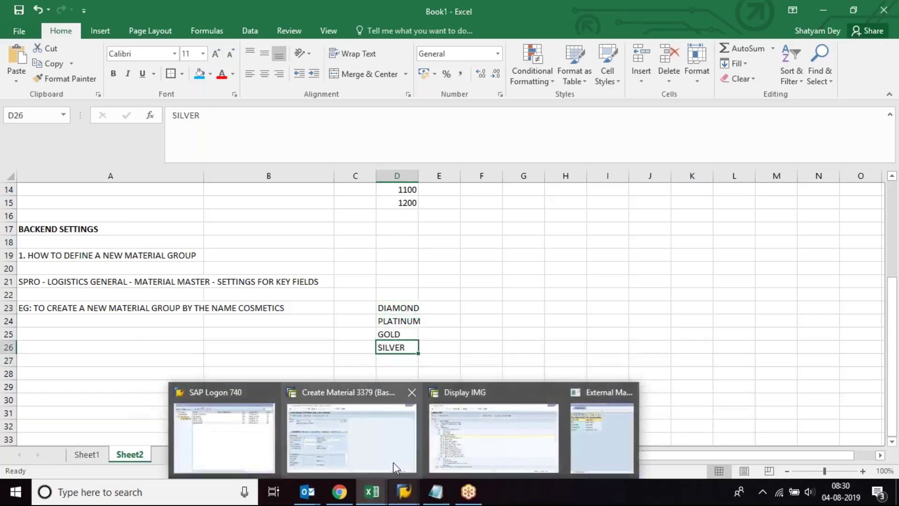
pyautogui.click(393, 461)
# Step: Set HIGH END as material 3379's external material group and confirm the entries
pyautogui.doubleClick(333, 210)
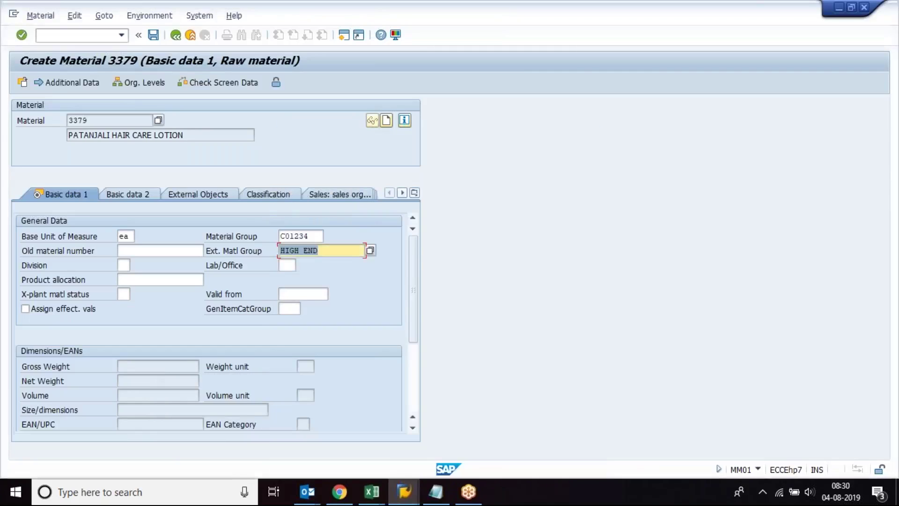
pyautogui.click(232, 249)
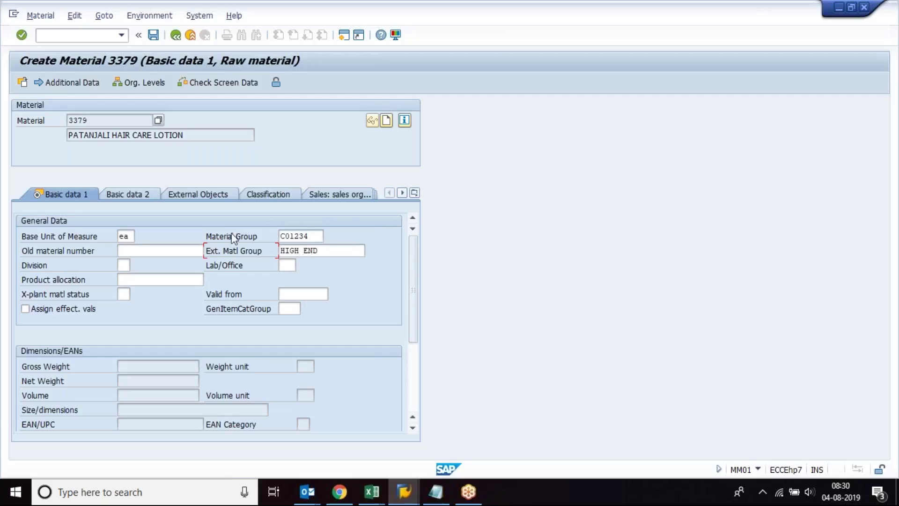
pyautogui.click(231, 235)
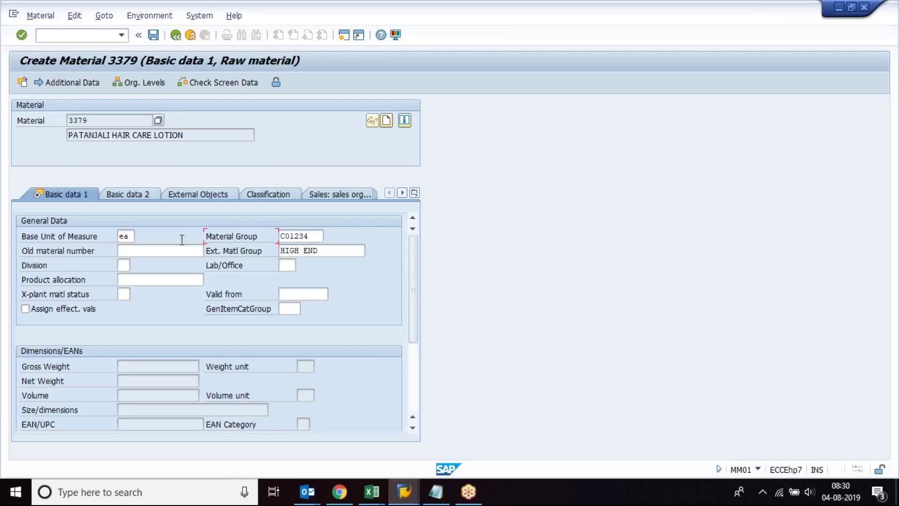
pyautogui.click(45, 264)
pyautogui.click(79, 280)
pyautogui.click(329, 250)
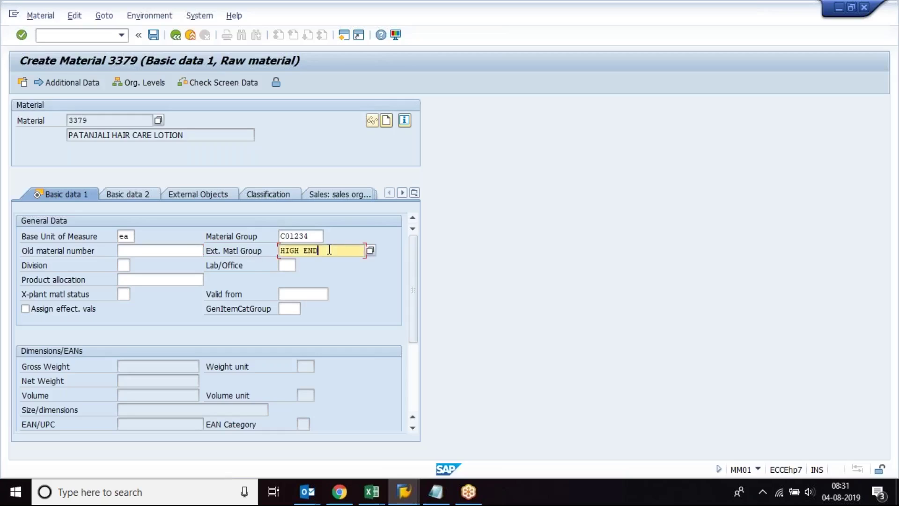
pyautogui.press('BackSpace')
pyautogui.press('BackSpace')
pyautogui.press('BackSpace')
pyautogui.press('BackSpace')
pyautogui.press('BackSpace')
pyautogui.press('BackSpace')
pyautogui.press('BackSpace')
pyautogui.press('BackSpace')
pyautogui.press('Return')
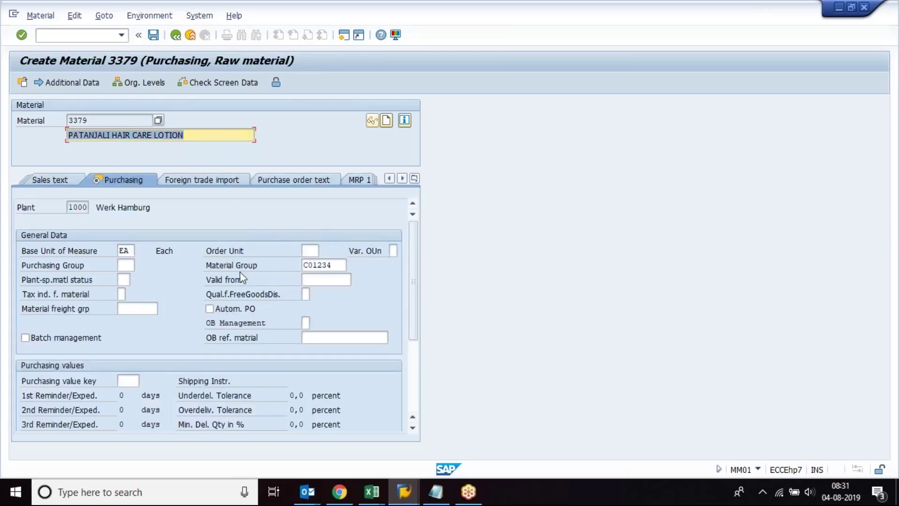
# Step: Save material 3379 with material group C01234
pyautogui.click(240, 270)
pyautogui.click(153, 35)
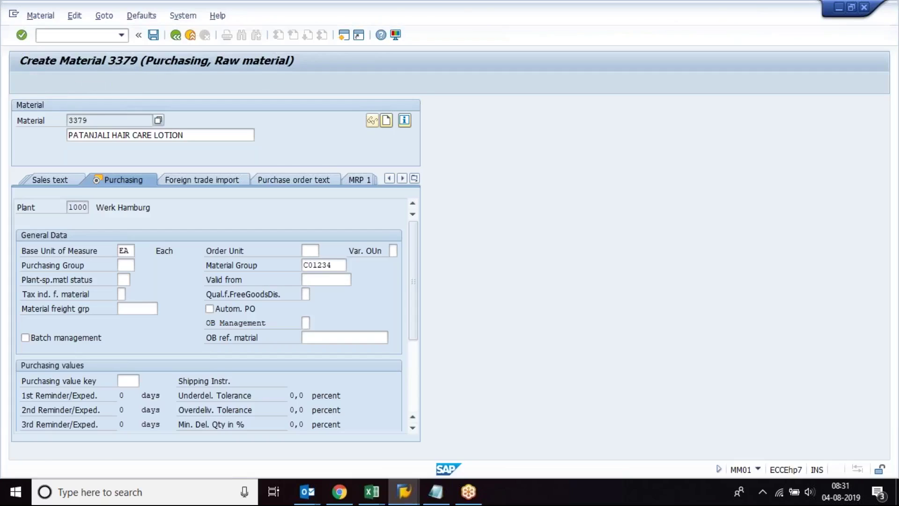
pyautogui.moveTo(371, 491)
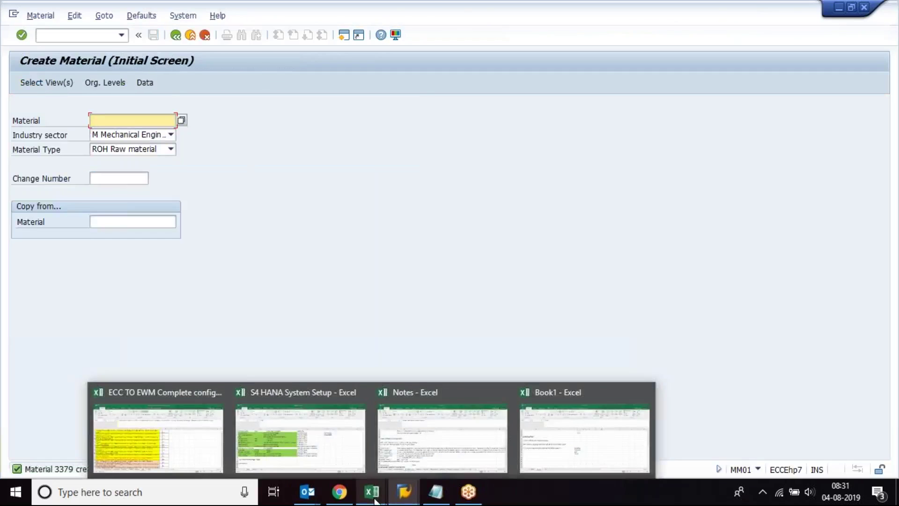
pyautogui.click(555, 434)
# Step: Review the Book1 notes from the cosmetics example up to the MM04 transaction entry
pyautogui.click(153, 312)
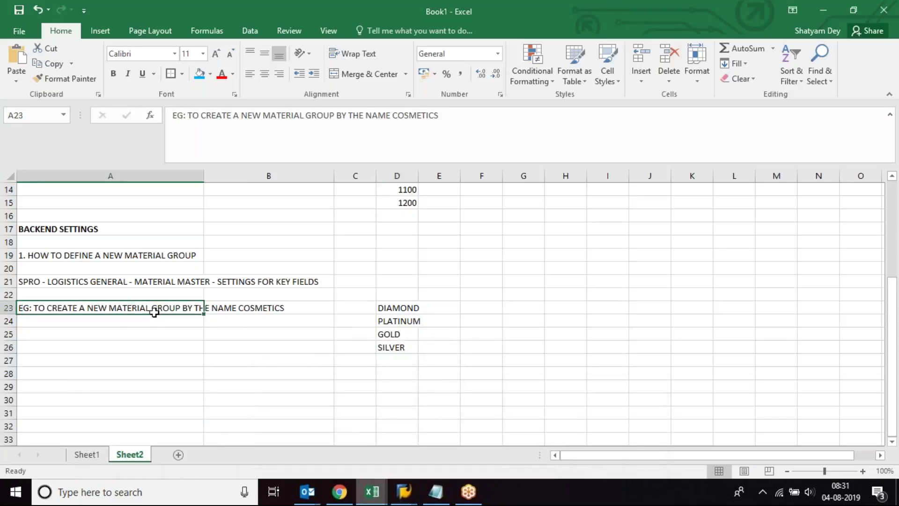
pyautogui.click(99, 255)
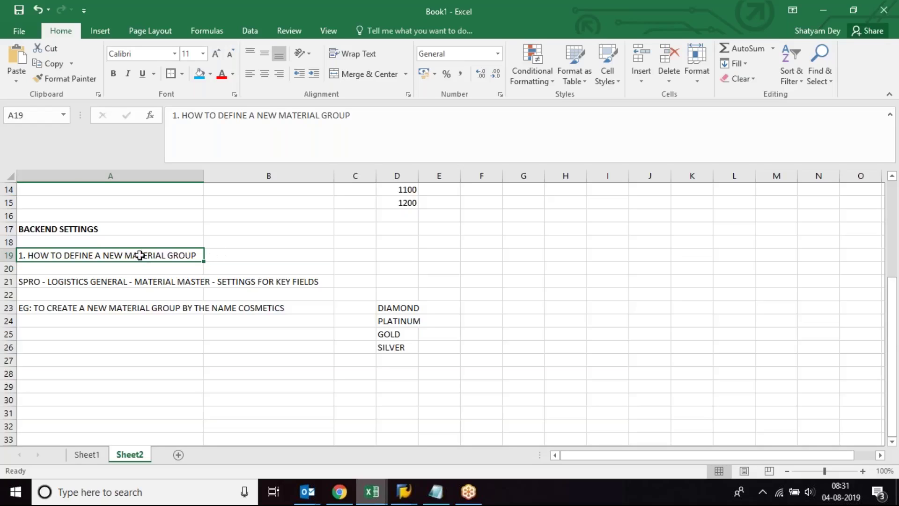
pyautogui.press('Up')
pyautogui.press('Up')
pyautogui.press('Up')
pyautogui.press('Up')
pyautogui.press('Up')
pyautogui.press('Up')
pyautogui.press('Up')
pyautogui.press('Up')
pyautogui.press('Up')
pyautogui.press('Up')
pyautogui.press('Up')
pyautogui.press('Up')
pyautogui.press('Up')
pyautogui.press('Up')
pyautogui.press('Up')
pyautogui.press('Up')
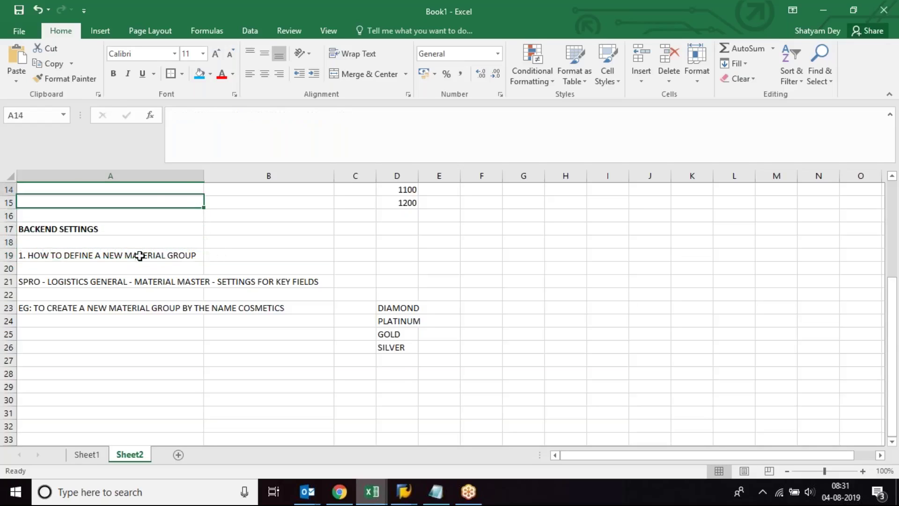
pyautogui.press('Down')
pyautogui.press('Down')
pyautogui.press('Down')
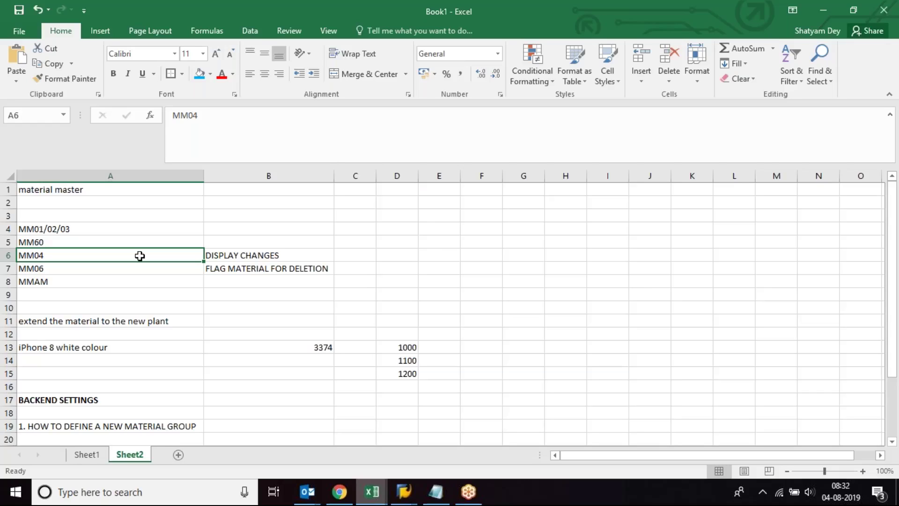
# Step: Enter CHANGING THE MATERIAL TYPE in B8 as the MMAM description
pyautogui.press('Down')
pyautogui.press('Down')
pyautogui.press('Down')
pyautogui.press('Down')
pyautogui.press('Down')
pyautogui.press('Down')
pyautogui.press('Down')
pyautogui.press('Down')
pyautogui.press('Down')
pyautogui.press('Down')
pyautogui.press('Down')
pyautogui.press('Down')
pyautogui.press('Down')
pyautogui.press('Down')
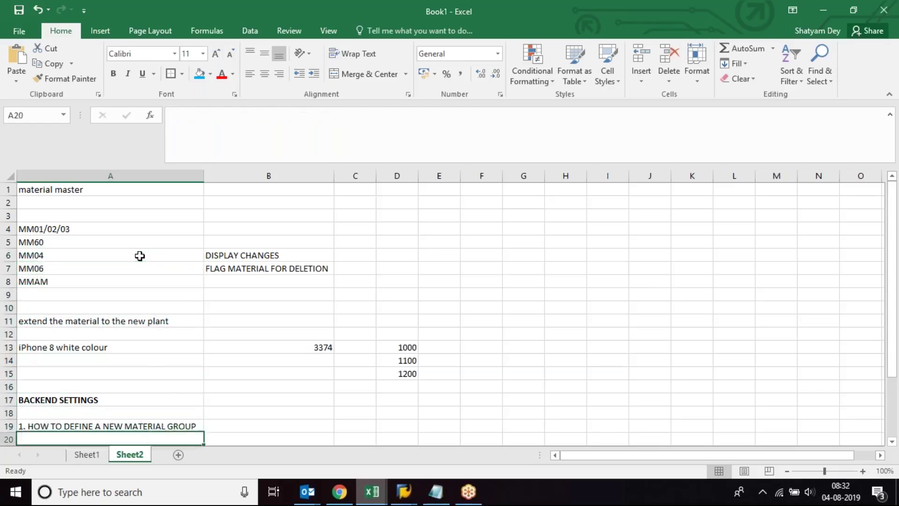
pyautogui.press('Down')
pyautogui.press('Down')
pyautogui.press('Down')
pyautogui.press('Up')
pyautogui.press('Up')
pyautogui.press('Up')
pyautogui.press('Up')
pyautogui.press('Up')
pyautogui.press('Up')
pyautogui.press('Up')
pyautogui.press('Up')
pyautogui.press('Up')
pyautogui.press('Up')
pyautogui.press('Up')
pyautogui.press('Up')
pyautogui.press('Up')
pyautogui.press('Up')
pyautogui.press('Up')
pyautogui.press('Up')
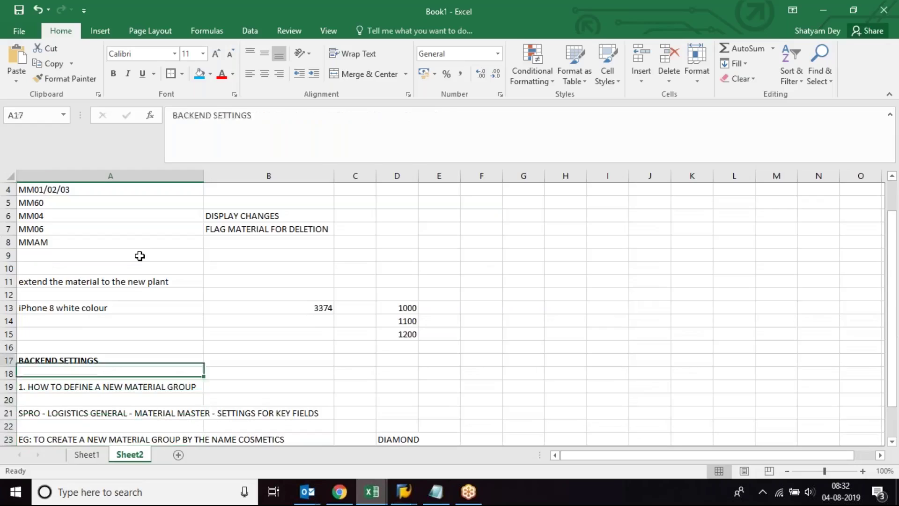
pyautogui.press('Right')
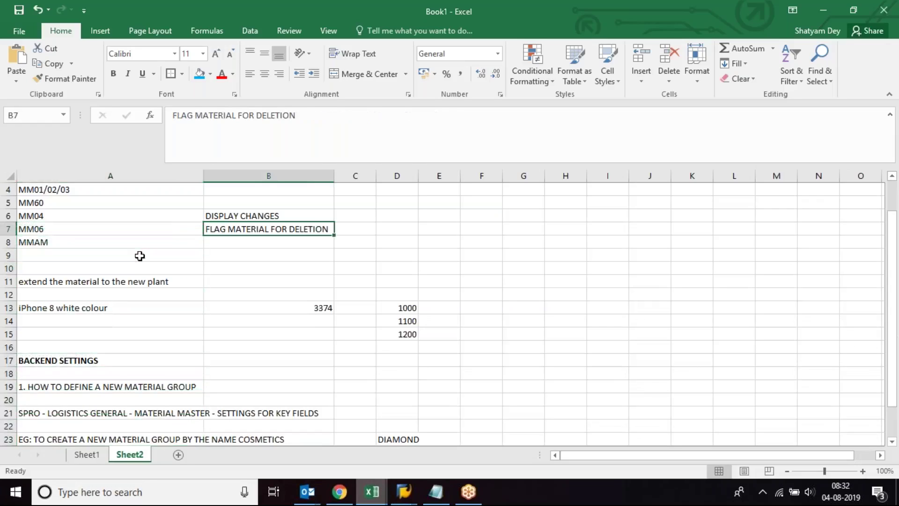
pyautogui.press('Left')
pyautogui.press('Down')
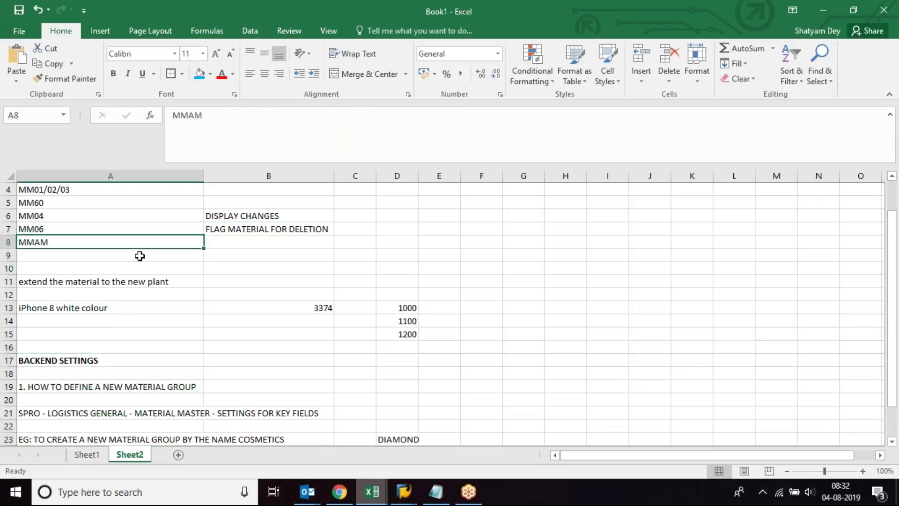
pyautogui.press('Right')
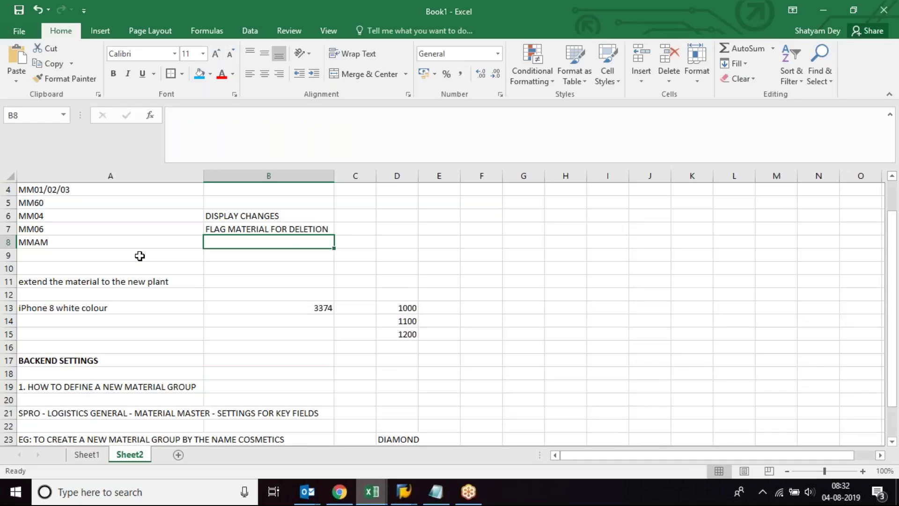
pyautogui.write('CHANGIN')
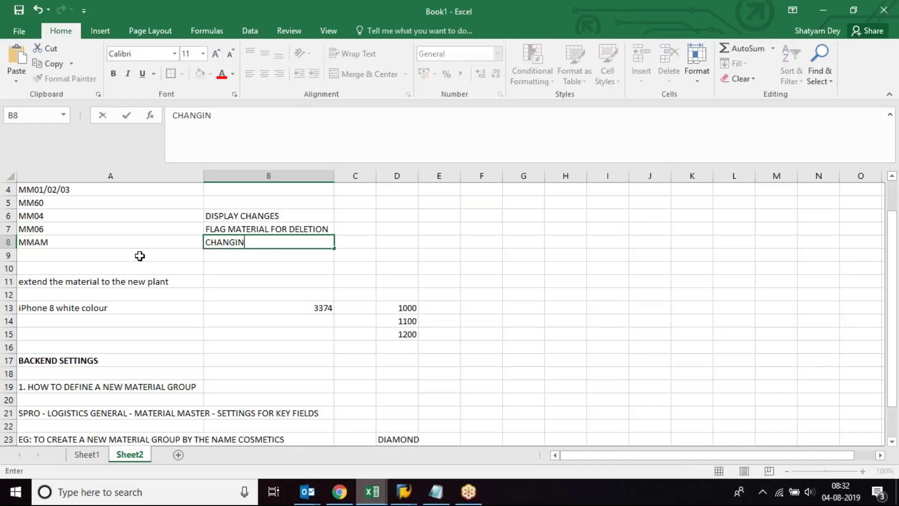
pyautogui.write('G THE MATERI')
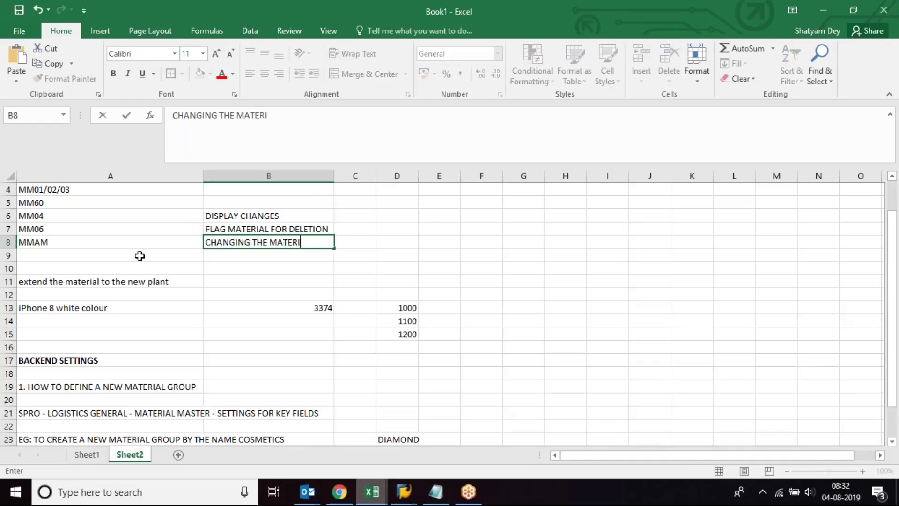
pyautogui.write('AL TYPE')
pyautogui.press('Return')
pyautogui.click(121, 245)
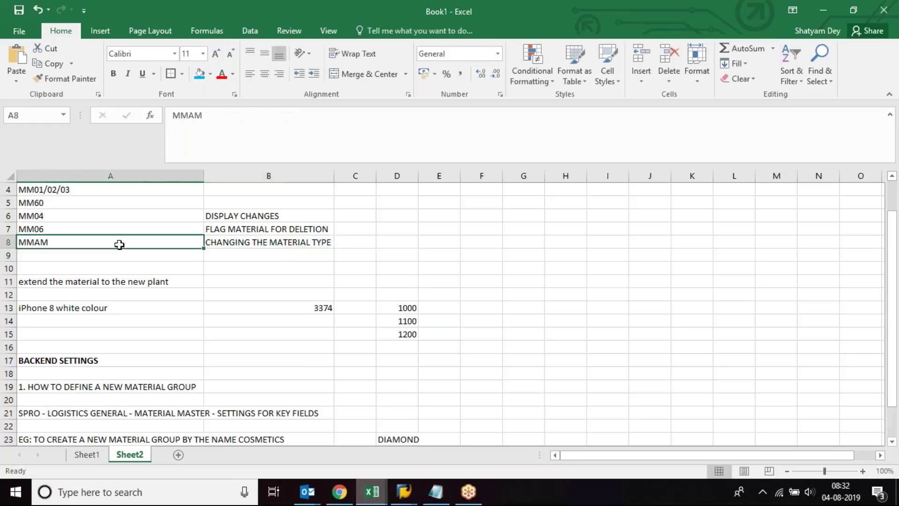